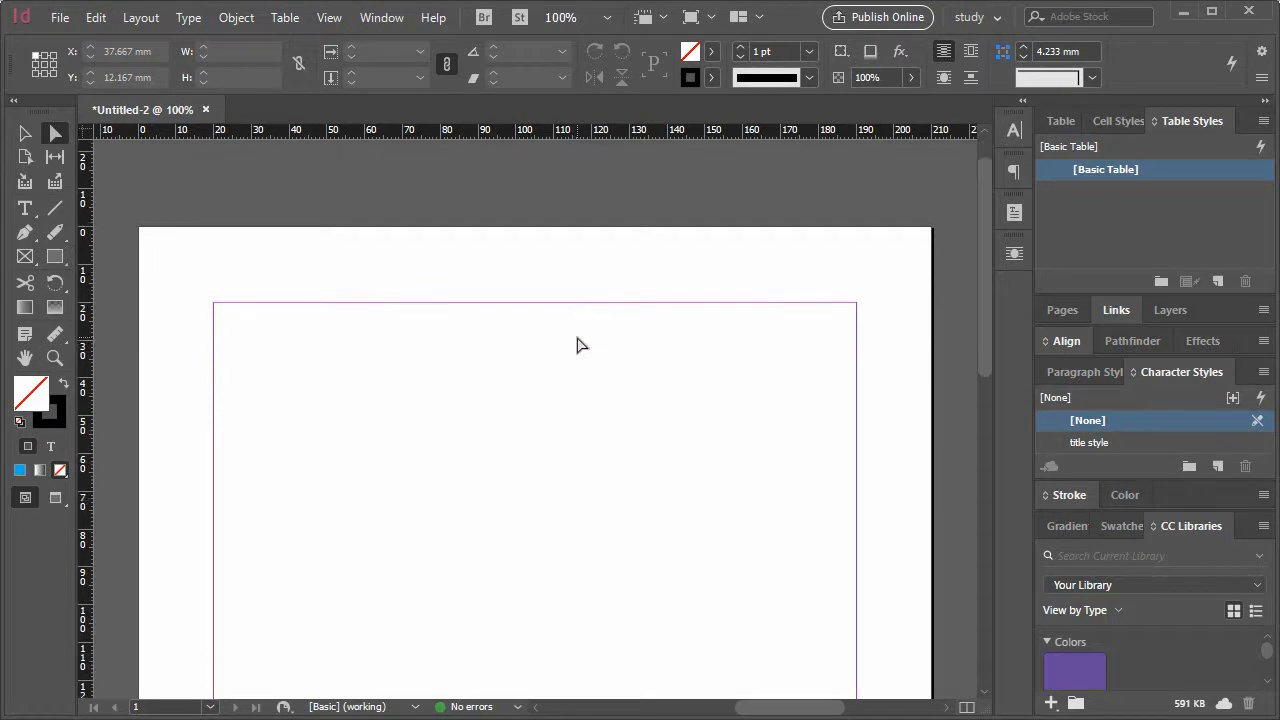
Step: Create a text frame about 65 × 53 mm at the upper-left margin corner and enter "Design" in it
{"action": "left_click", "coordinate": [25, 208]}
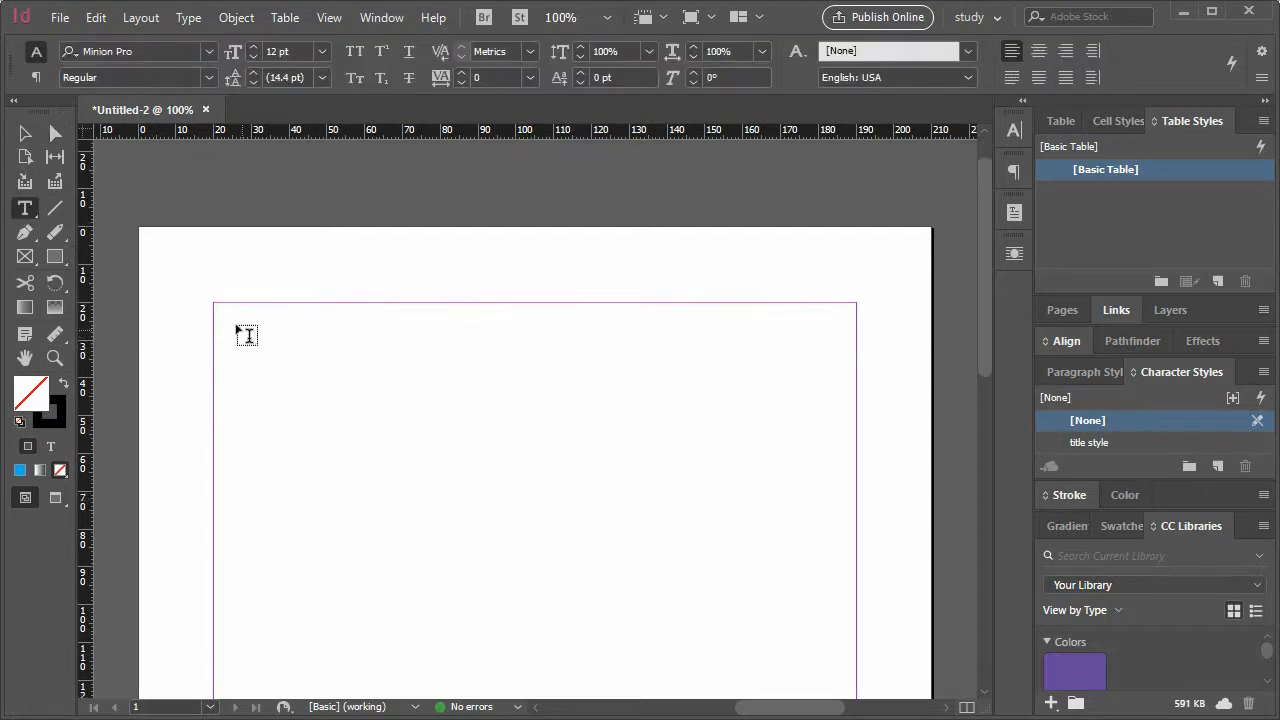
{"action": "left_click_drag", "start_coordinate": [214, 303], "coordinate": [459, 503]}
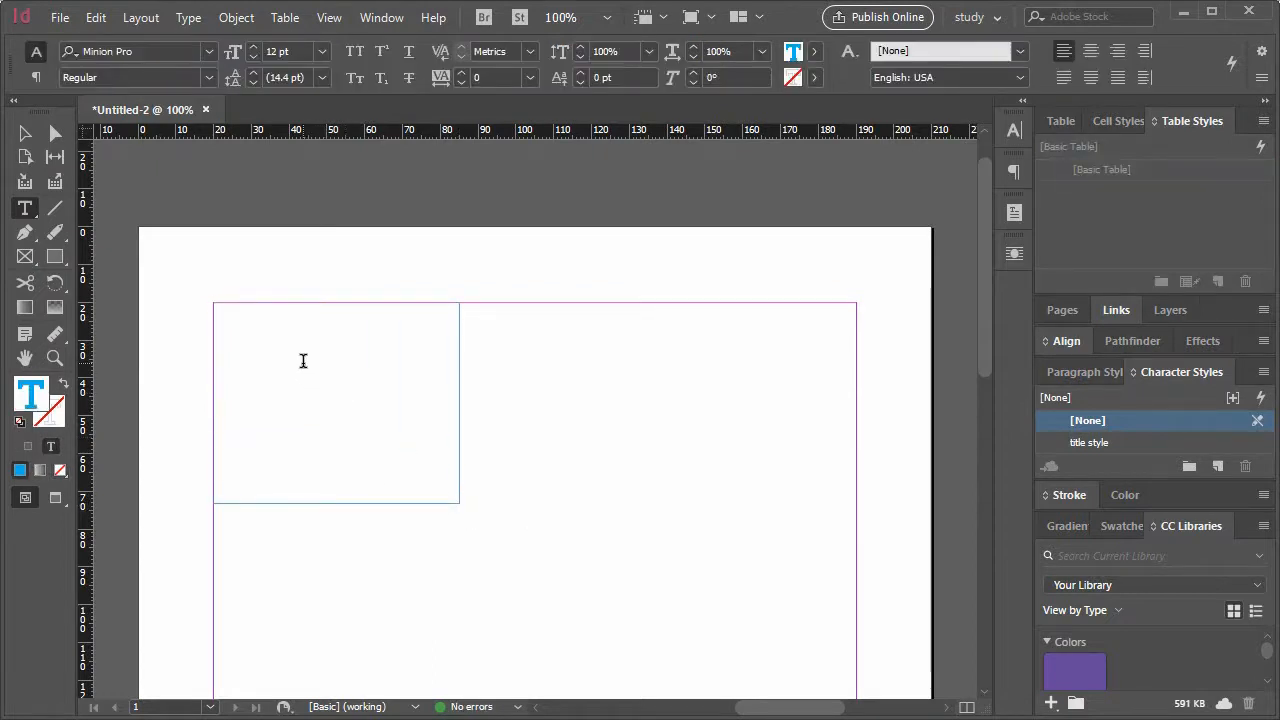
{"action": "type", "text": "Design"}
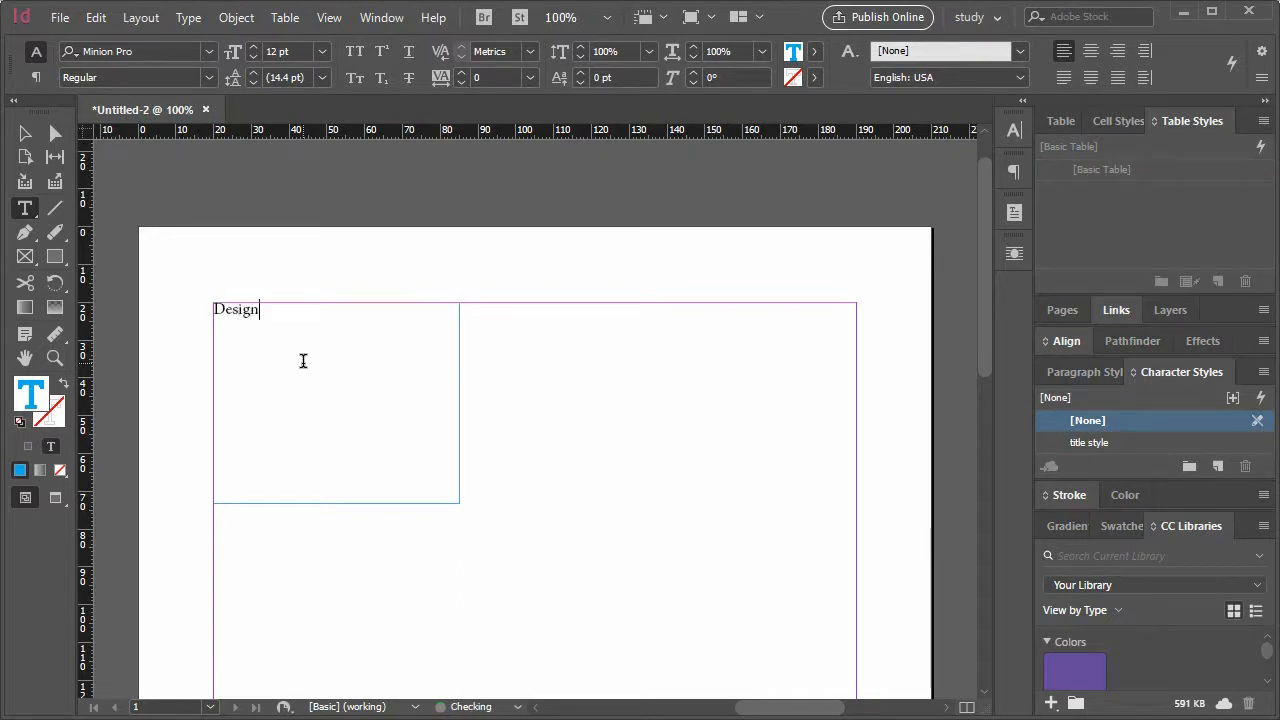
Step: Set the font size of the word "Design" to 72 pt
{"action": "left_click_drag", "start_coordinate": [307, 314], "coordinate": [150, 305]}
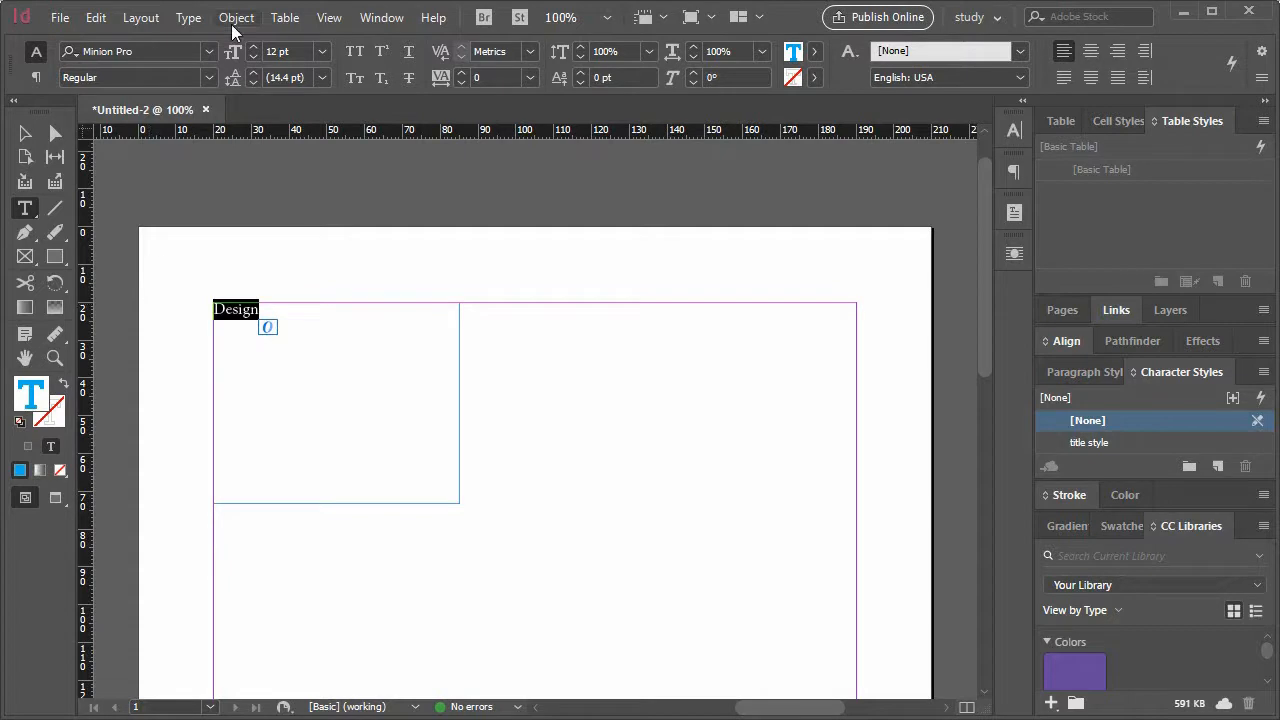
{"action": "left_click", "coordinate": [320, 52]}
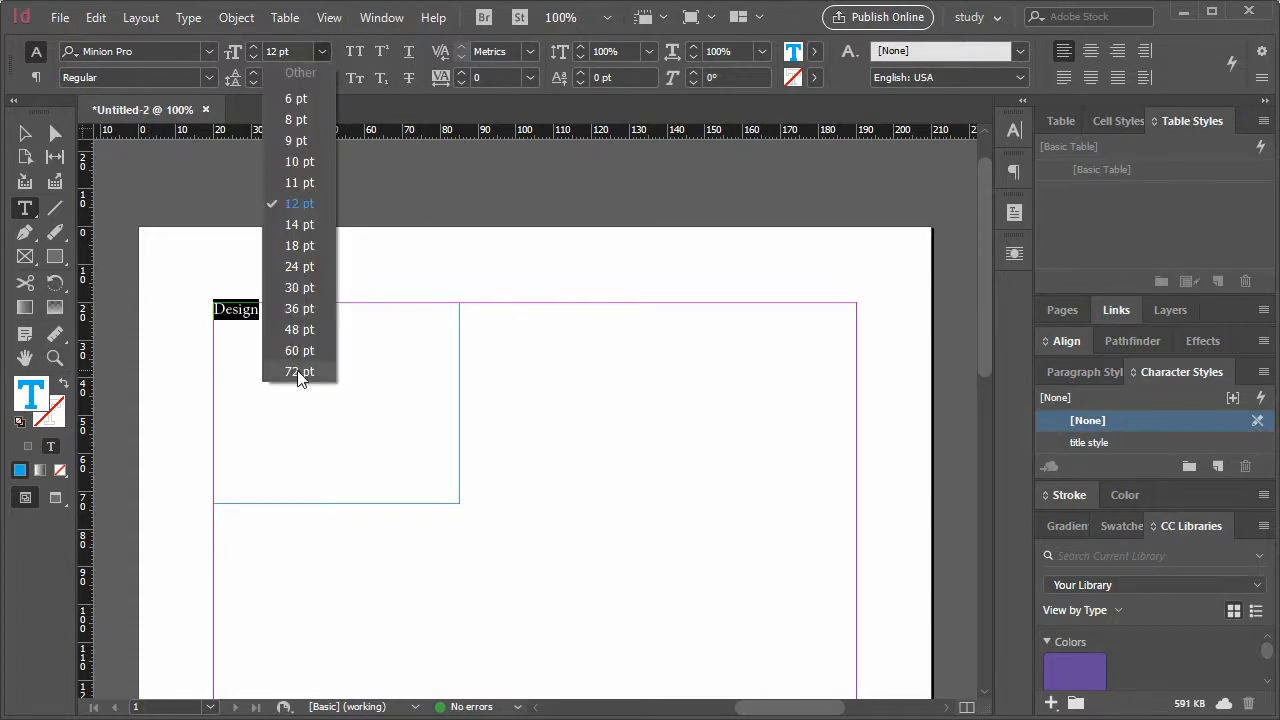
{"action": "left_click", "coordinate": [298, 371]}
{"action": "left_click", "coordinate": [55, 133]}
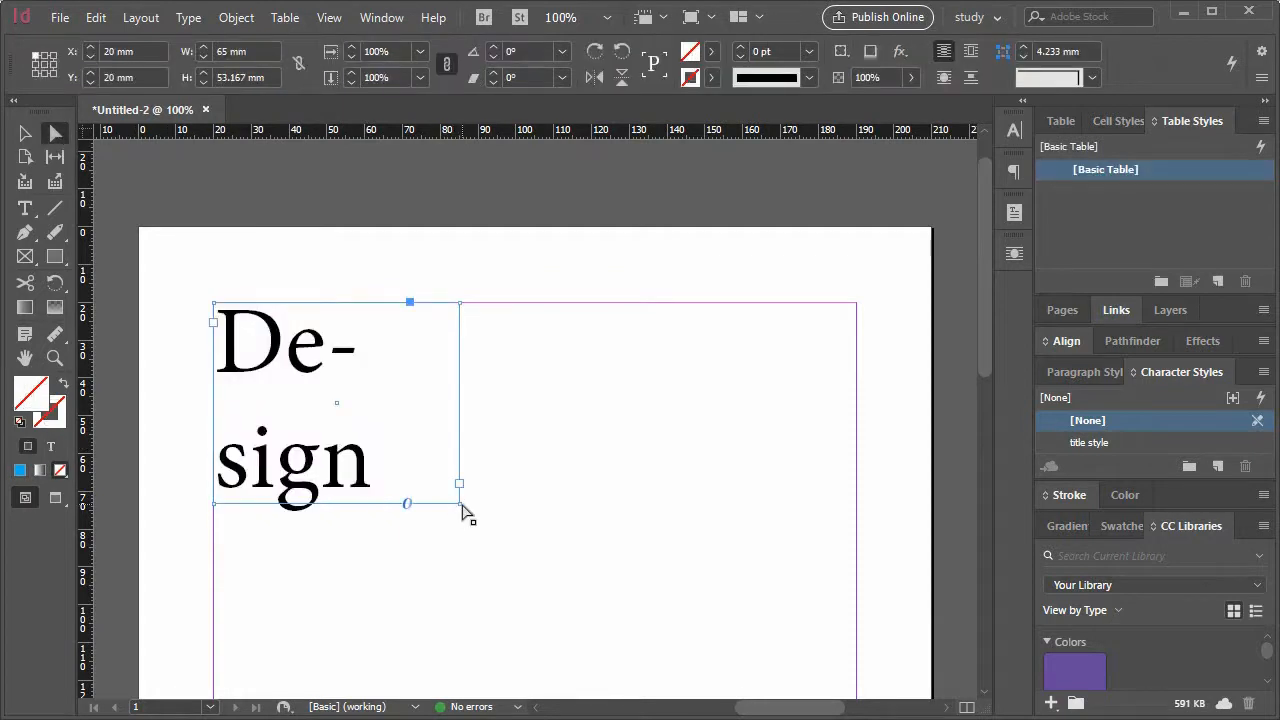
{"action": "left_click_drag", "start_coordinate": [461, 505], "coordinate": [620, 511]}
{"action": "key", "text": "ctrl+z"}
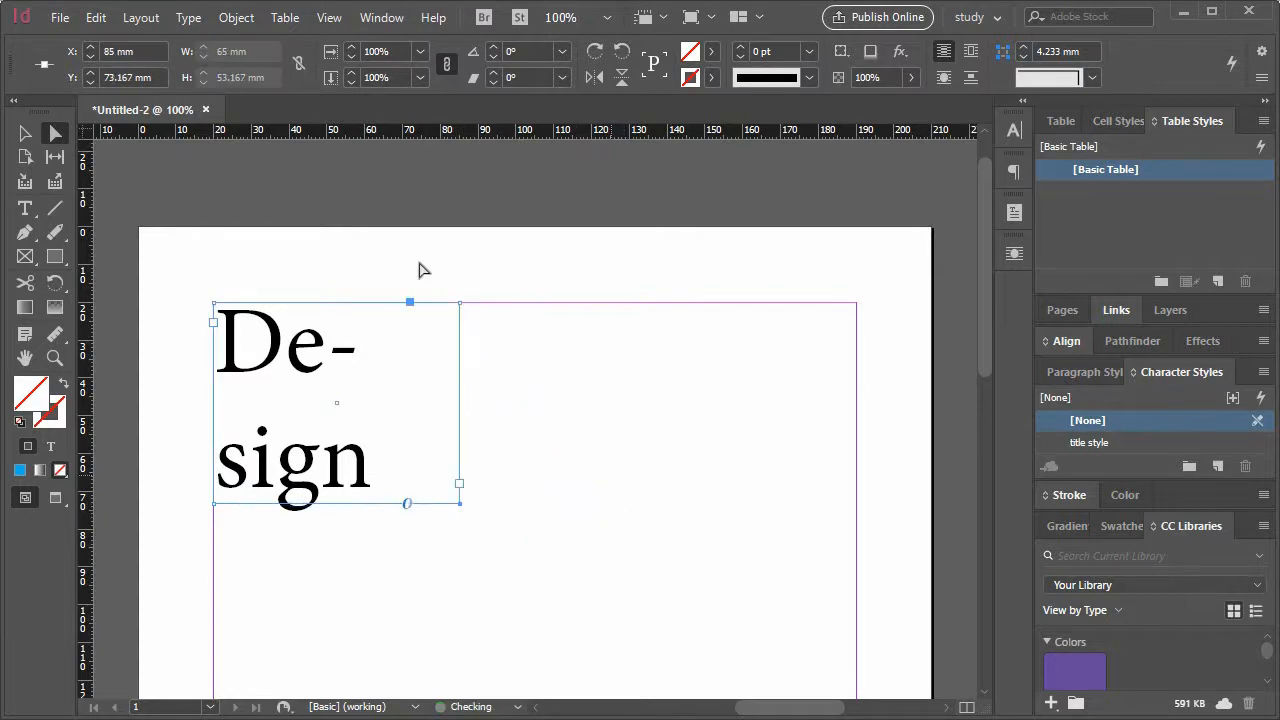
Step: Enlarge the text frame to about 132 × 71 mm, keeping its upper-left corner at the margins
{"action": "key", "text": "v"}
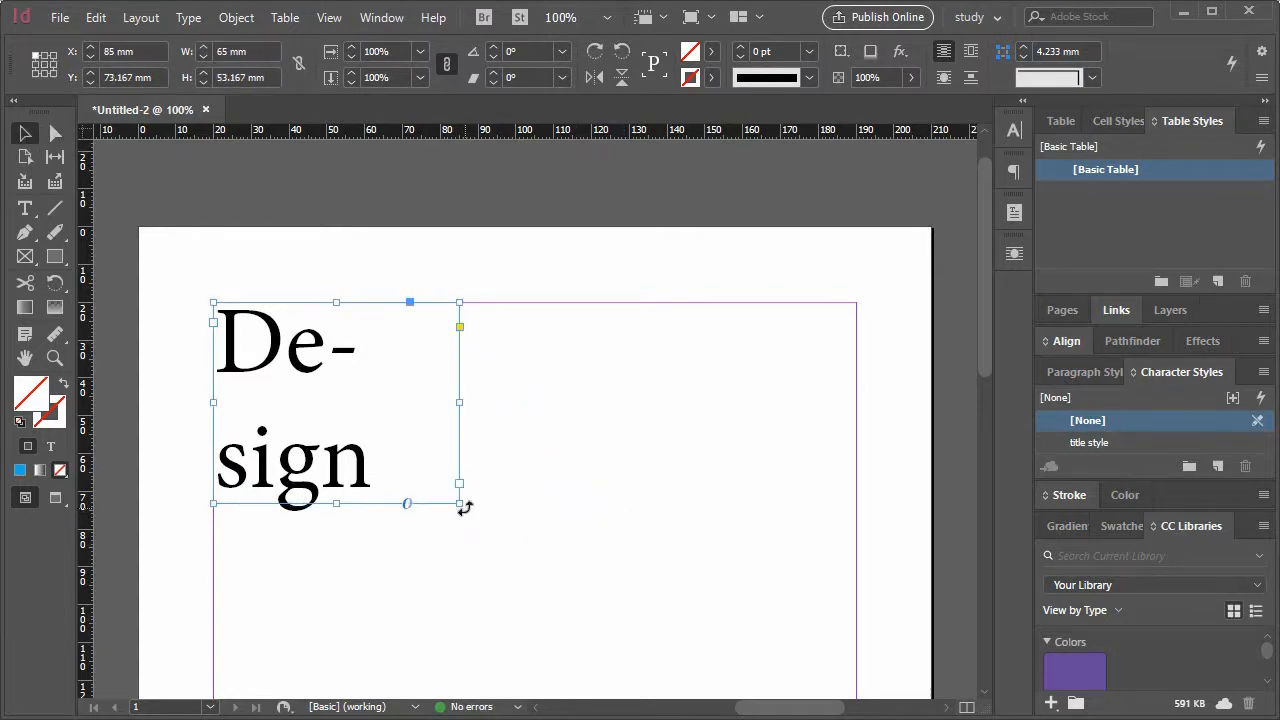
{"action": "left_click_drag", "start_coordinate": [459, 503], "coordinate": [713, 571]}
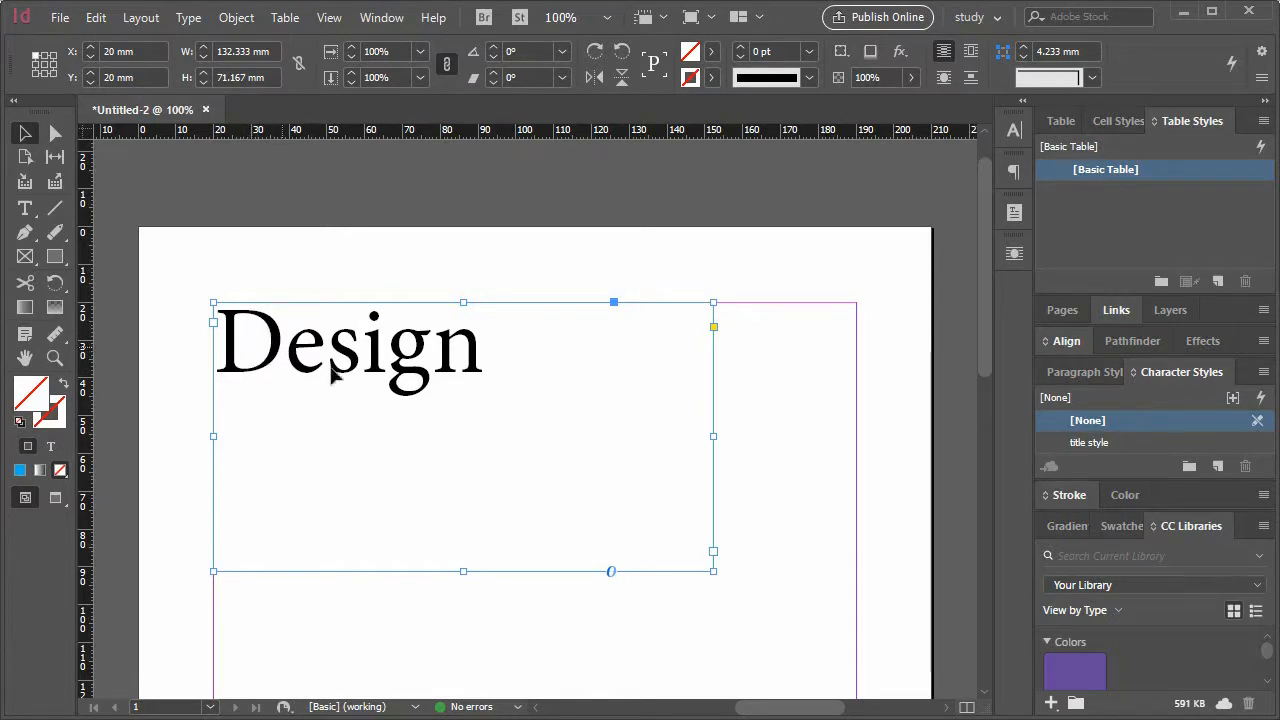
Step: Set the word "Design" to the Bold Cond style of Minion Pro at 120 pt
{"action": "double_click", "coordinate": [368, 372]}
{"action": "left_click_drag", "start_coordinate": [495, 352], "coordinate": [213, 345]}
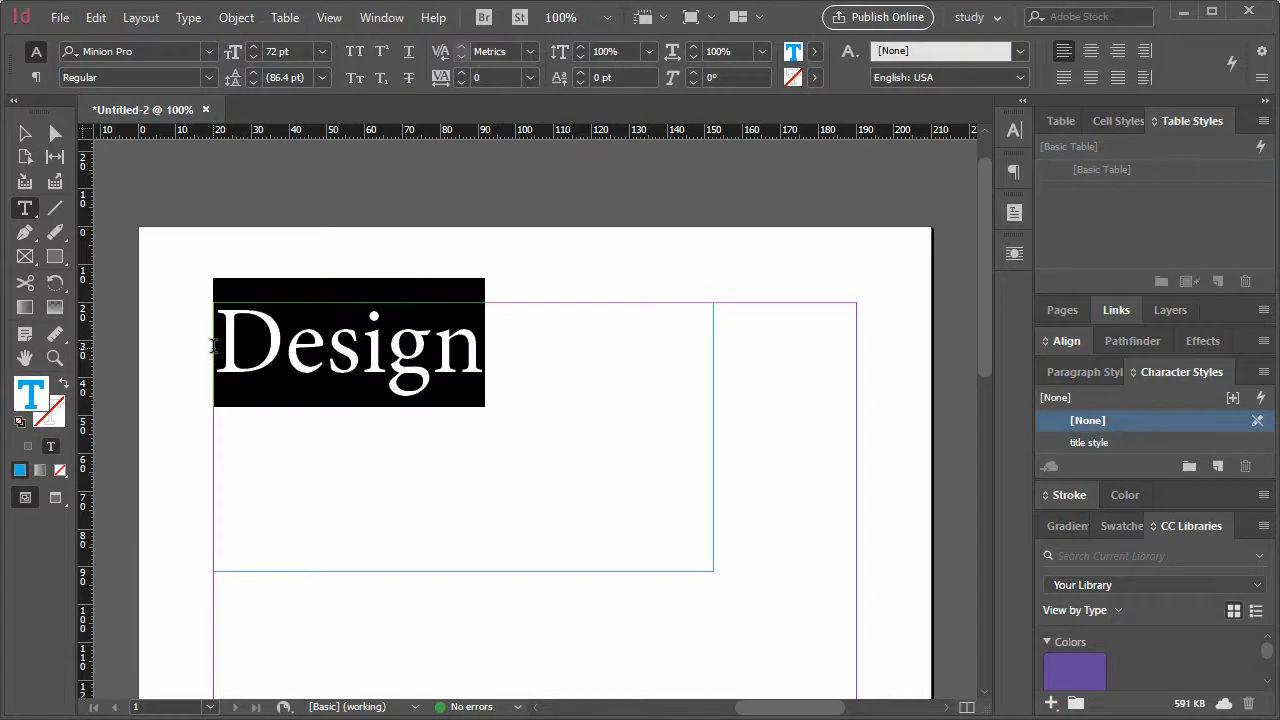
{"action": "left_click", "coordinate": [209, 51]}
{"action": "left_click", "coordinate": [209, 51]}
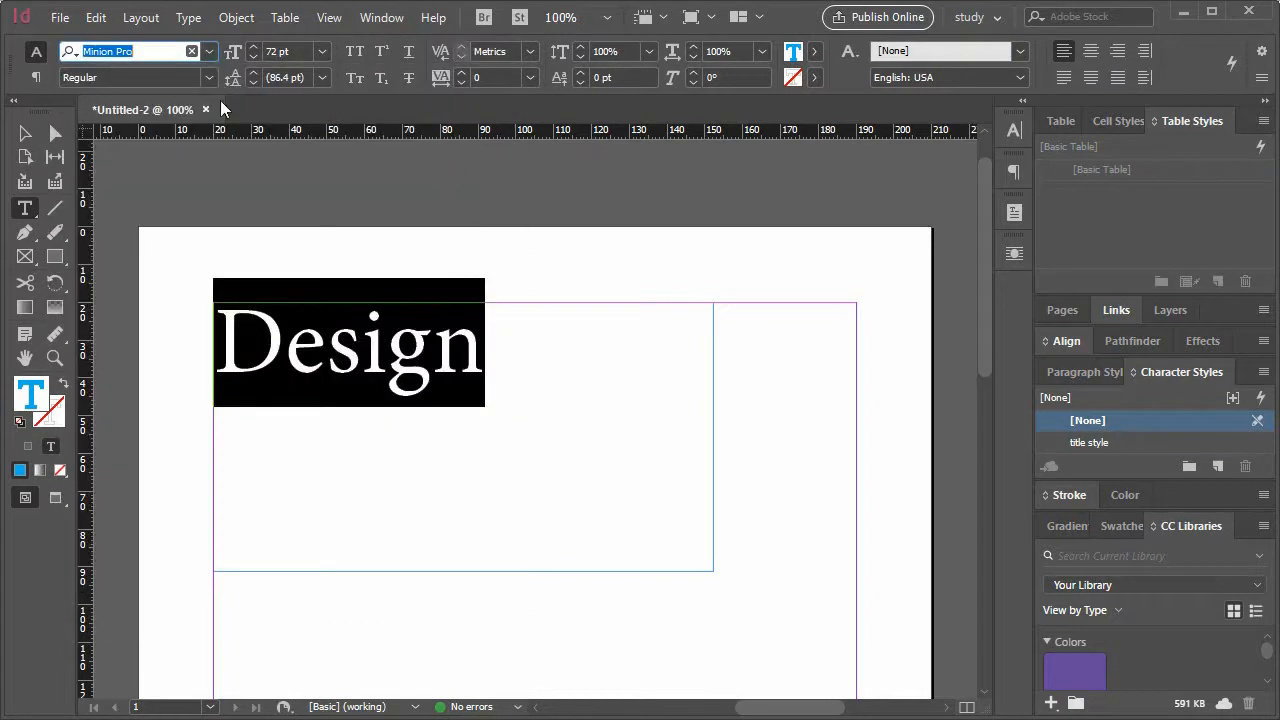
{"action": "left_click", "coordinate": [208, 78]}
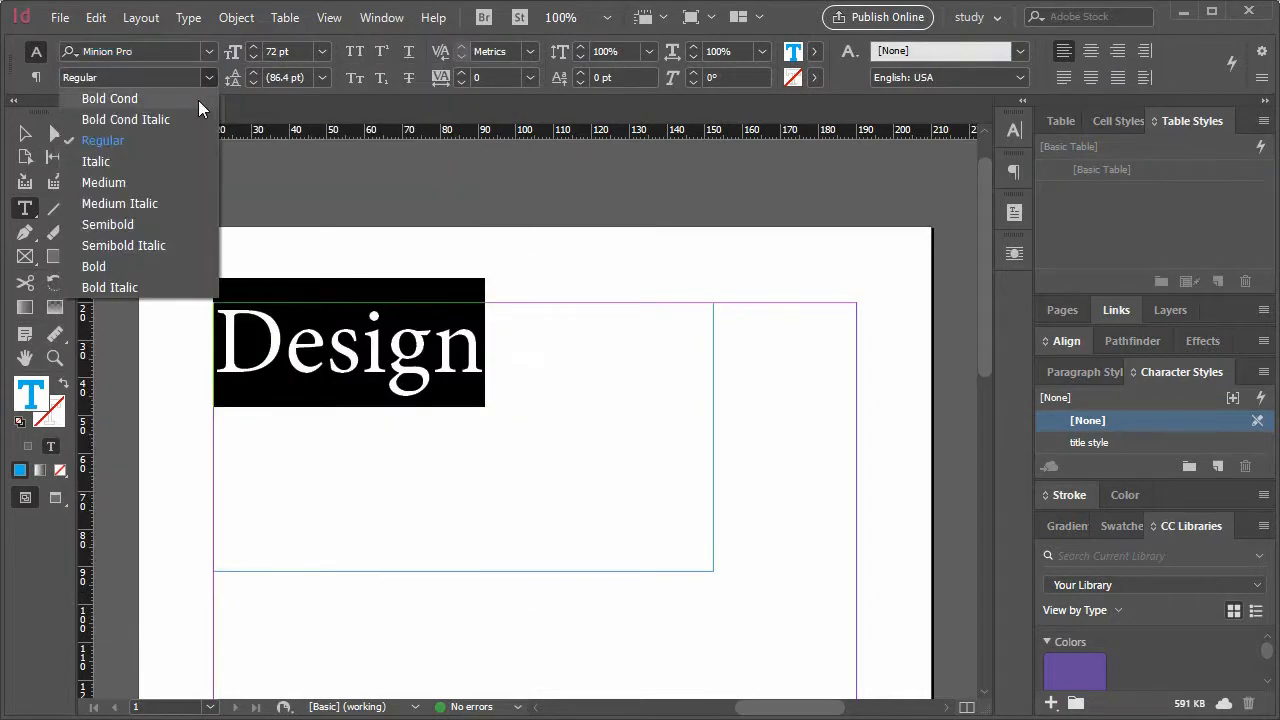
{"action": "left_click", "coordinate": [198, 100]}
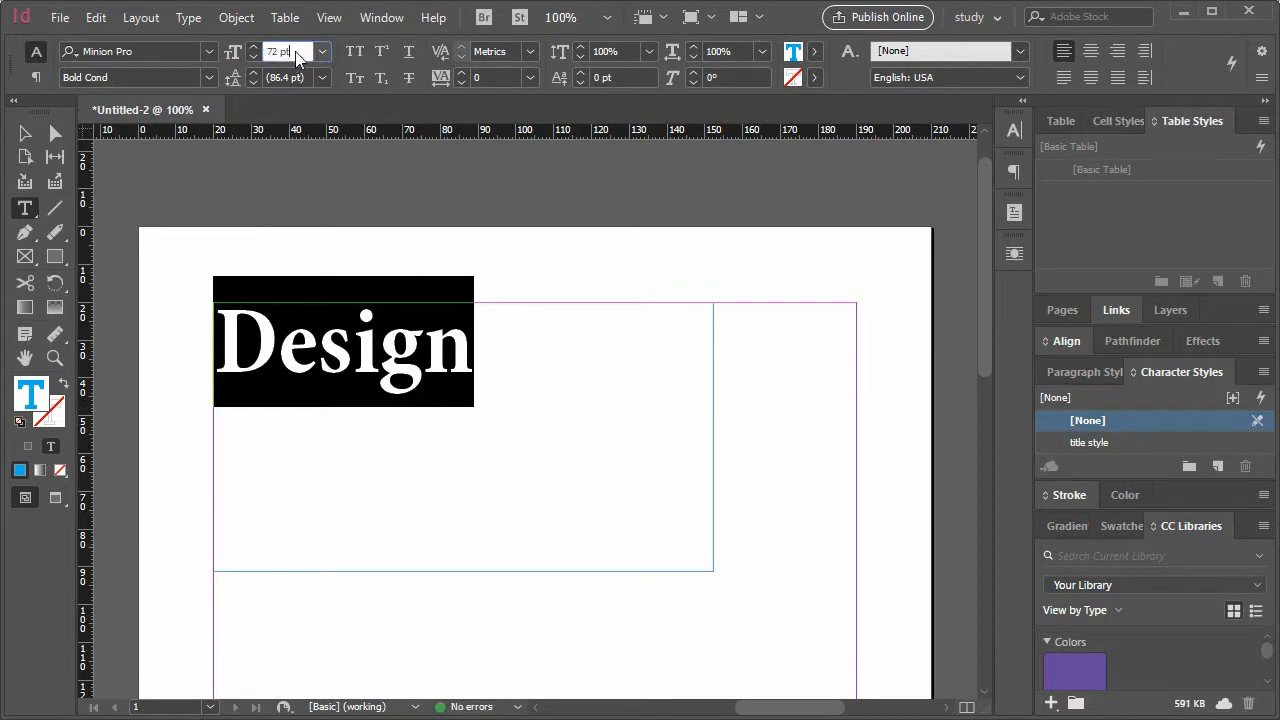
{"action": "type", "text": "120"}
{"action": "key", "text": "Return"}
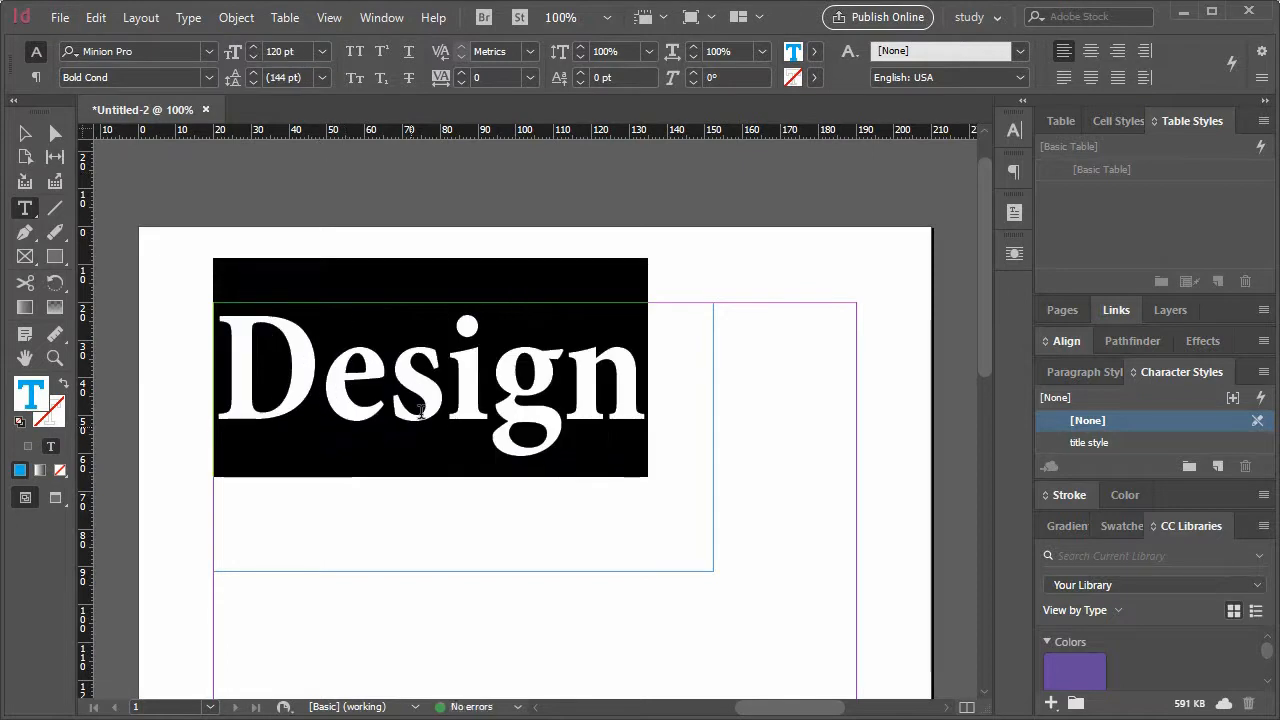
Step: Convert the word "Design" to outlines and select the resulting letter shapes with their anchor points
{"action": "left_click", "coordinate": [640, 414]}
{"action": "left_click_drag", "start_coordinate": [645, 400], "coordinate": [225, 360]}
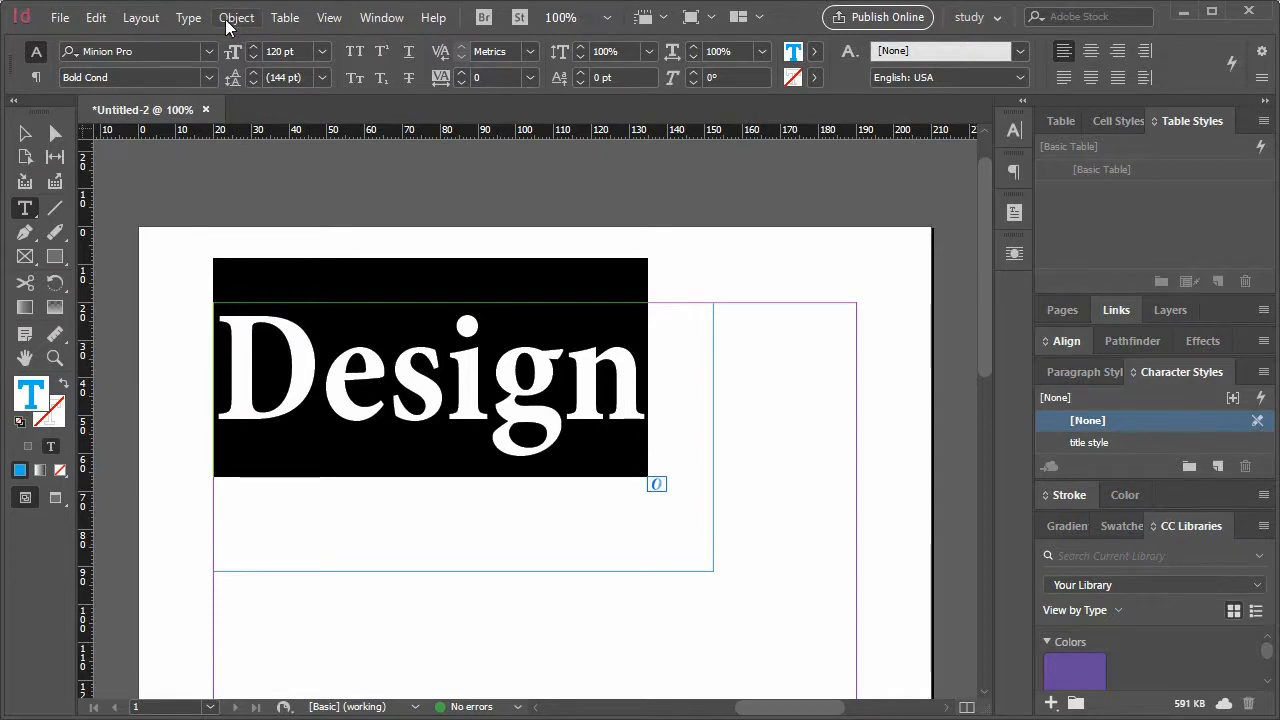
{"action": "left_click", "coordinate": [180, 22]}
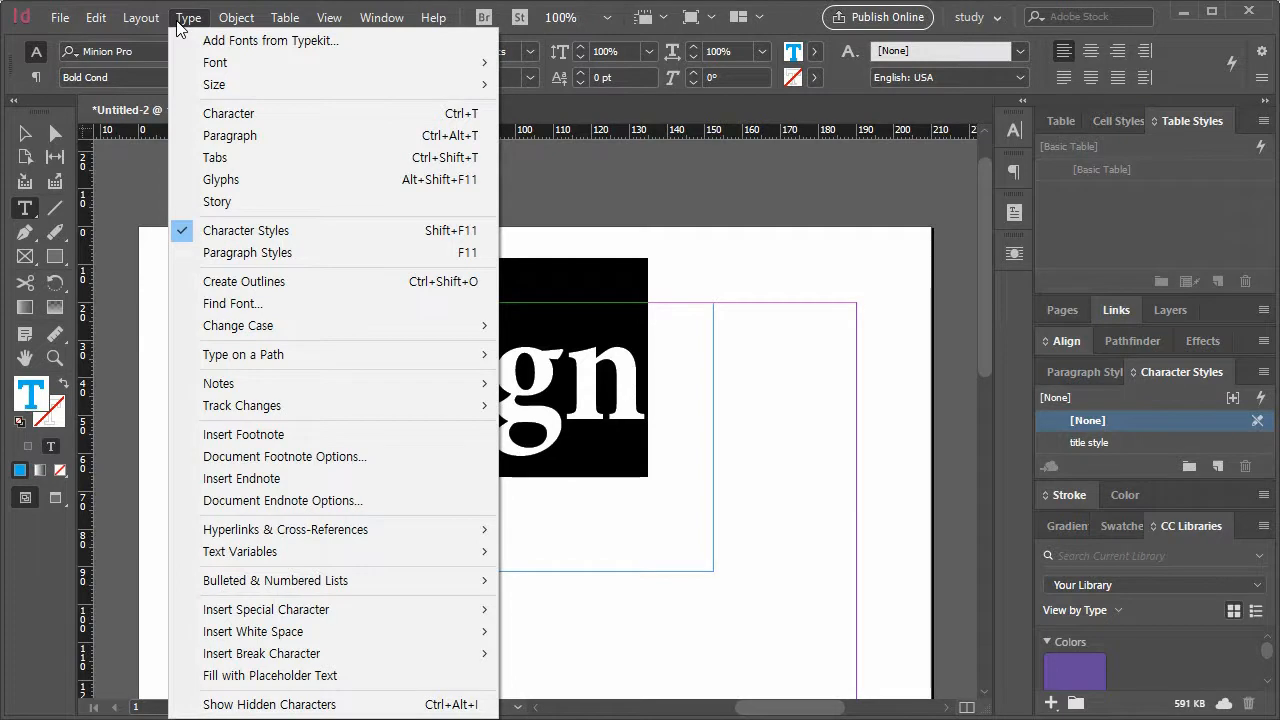
{"action": "left_click", "coordinate": [312, 285]}
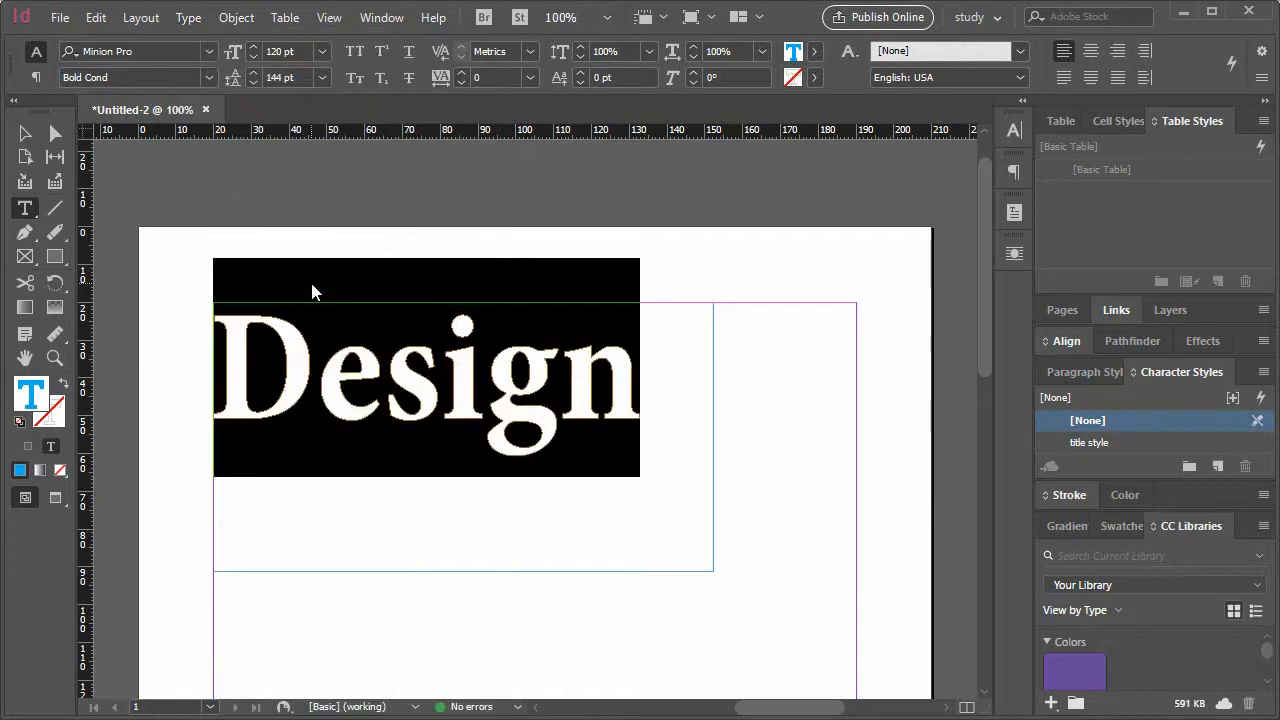
{"action": "key", "text": "Escape"}
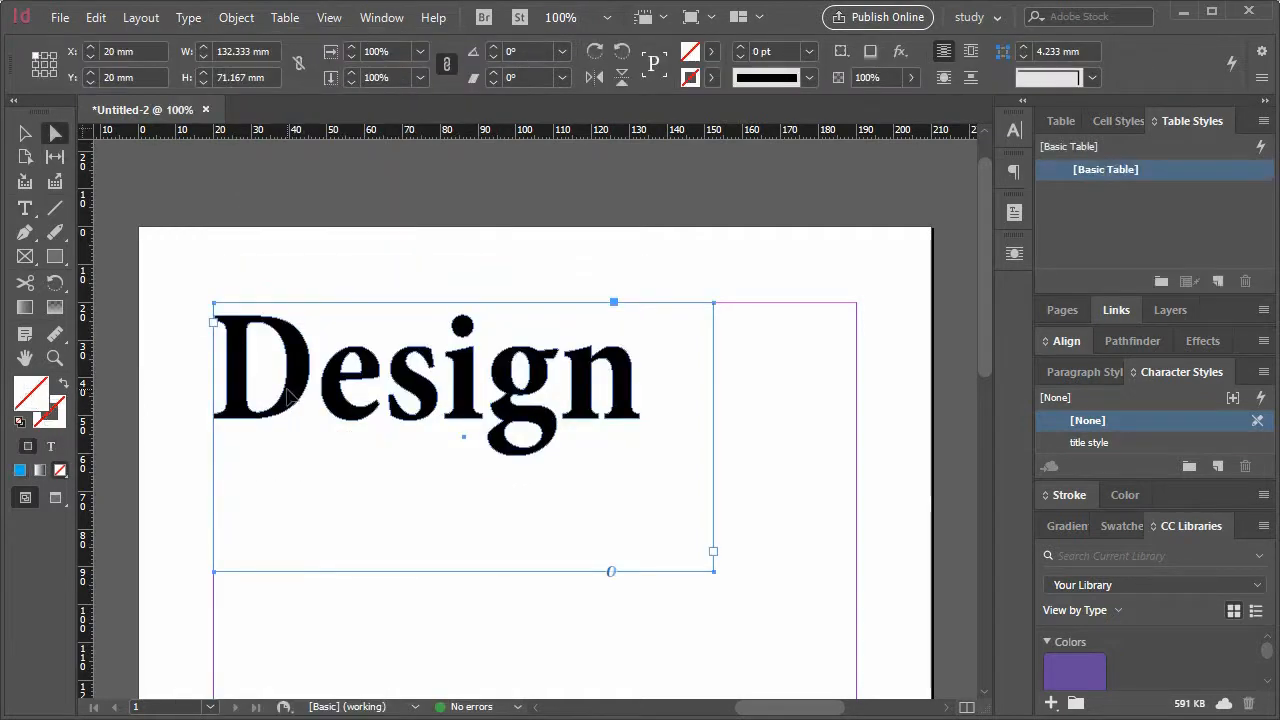
{"action": "key", "text": "ctrl+shift+o"}
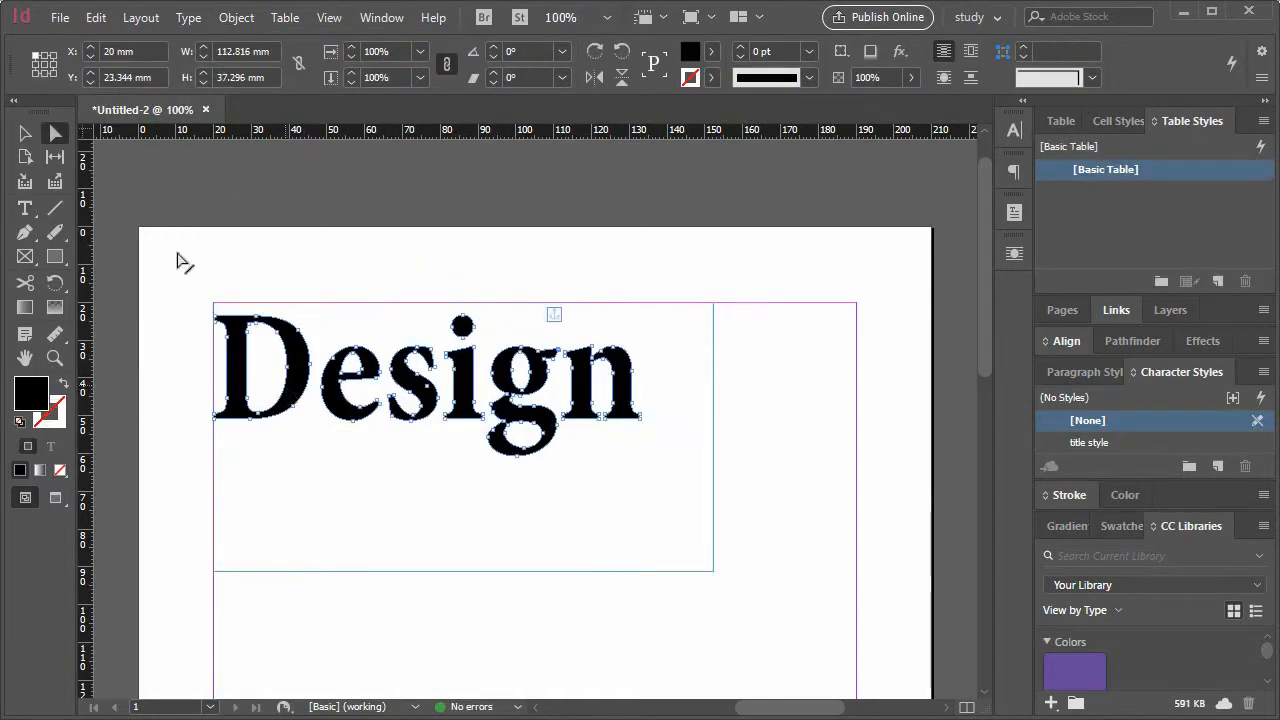
Step: Try moving the outlined word lower in its text frame and shifting the frame across the page
{"action": "left_click", "coordinate": [25, 133]}
{"action": "left_click_drag", "start_coordinate": [504, 403], "coordinate": [610, 455]}
{"action": "left_click", "coordinate": [699, 582]}
{"action": "left_click_drag", "start_coordinate": [699, 582], "coordinate": [884, 650]}
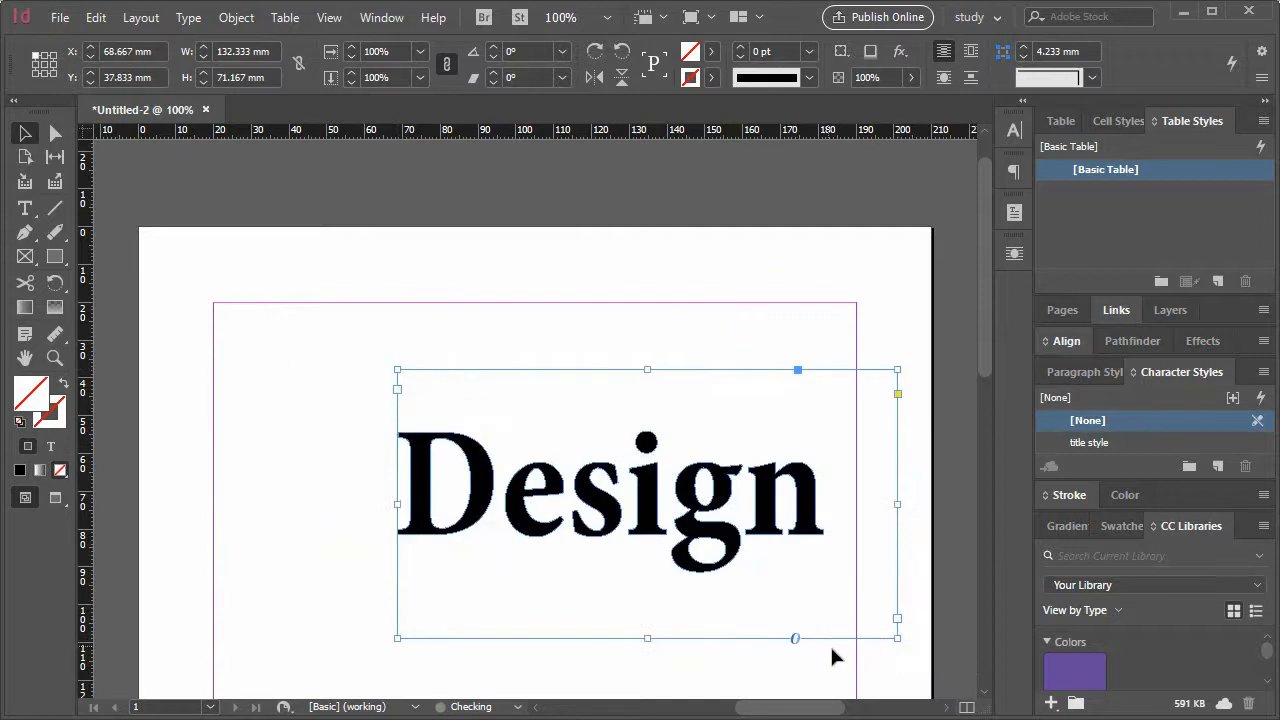
{"action": "key", "text": "ctrl+z"}
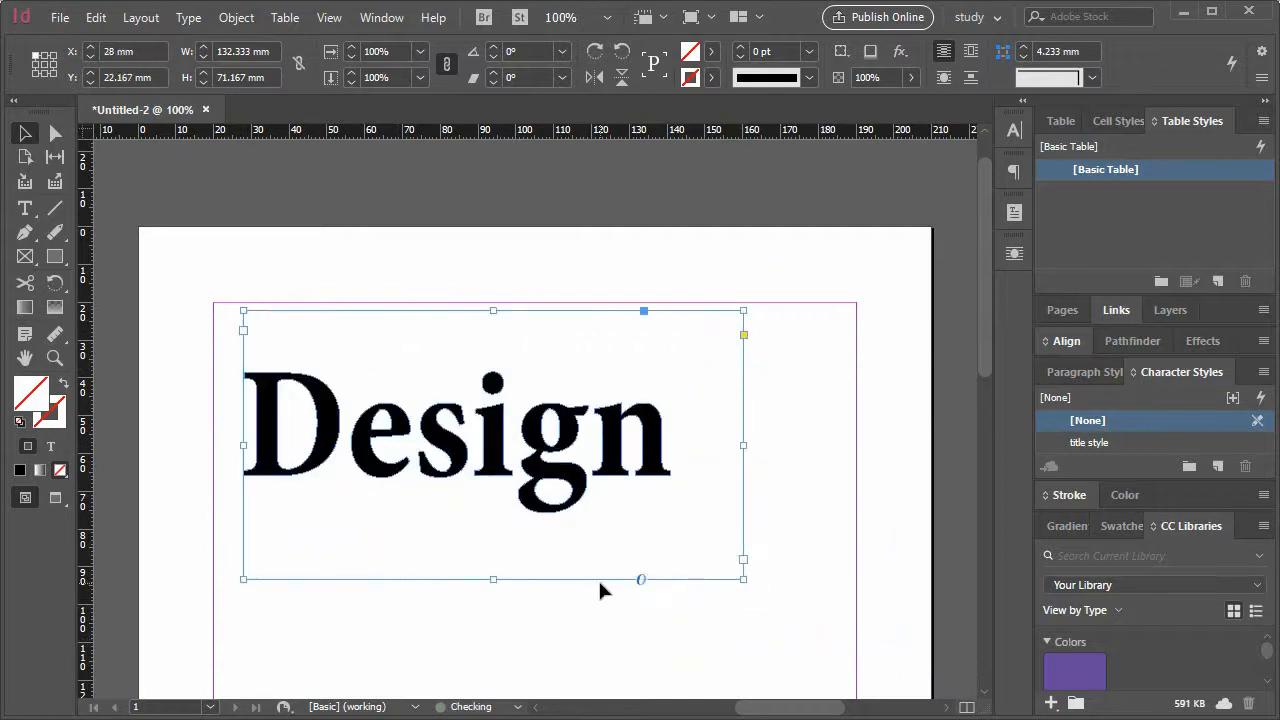
Step: Move the outlined word to the top of its frame and the frame to about X 24.7 mm, Y 53.2 mm
{"action": "left_click", "coordinate": [626, 599]}
{"action": "left_click", "coordinate": [624, 552]}
{"action": "left_click", "coordinate": [647, 445]}
{"action": "left_click_drag", "start_coordinate": [647, 445], "coordinate": [686, 443]}
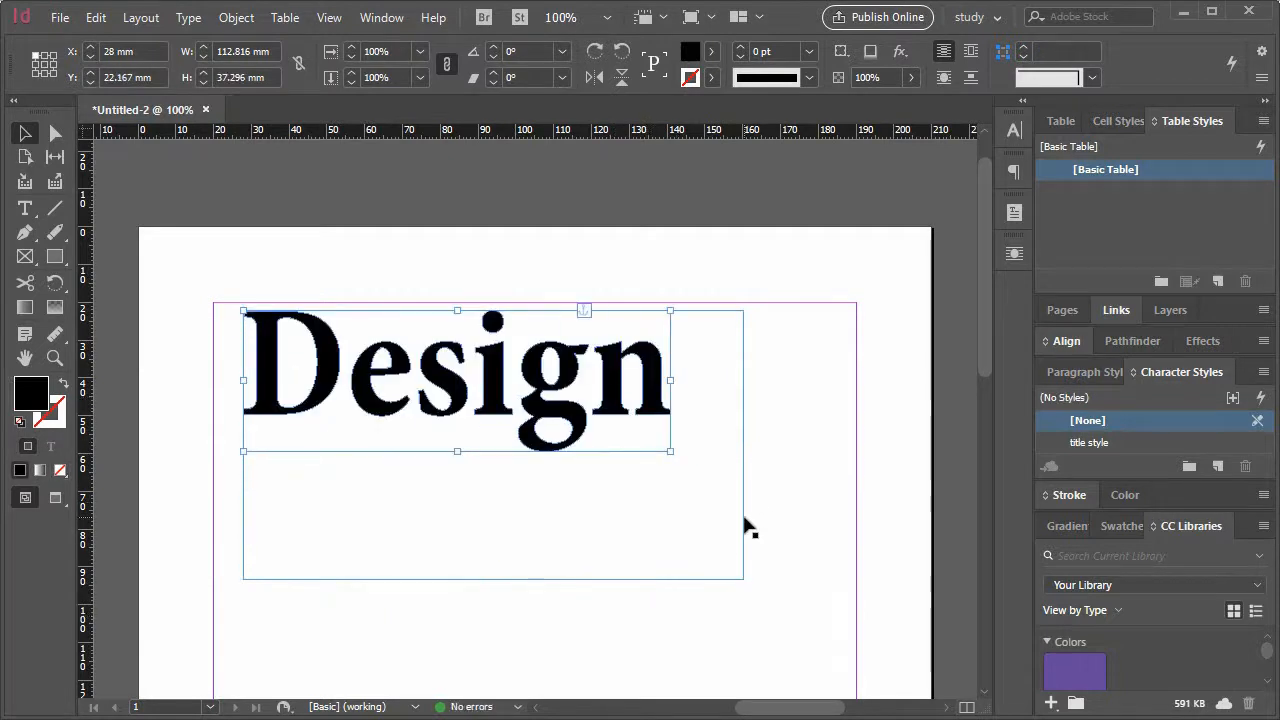
{"action": "left_click_drag", "start_coordinate": [750, 528], "coordinate": [734, 634]}
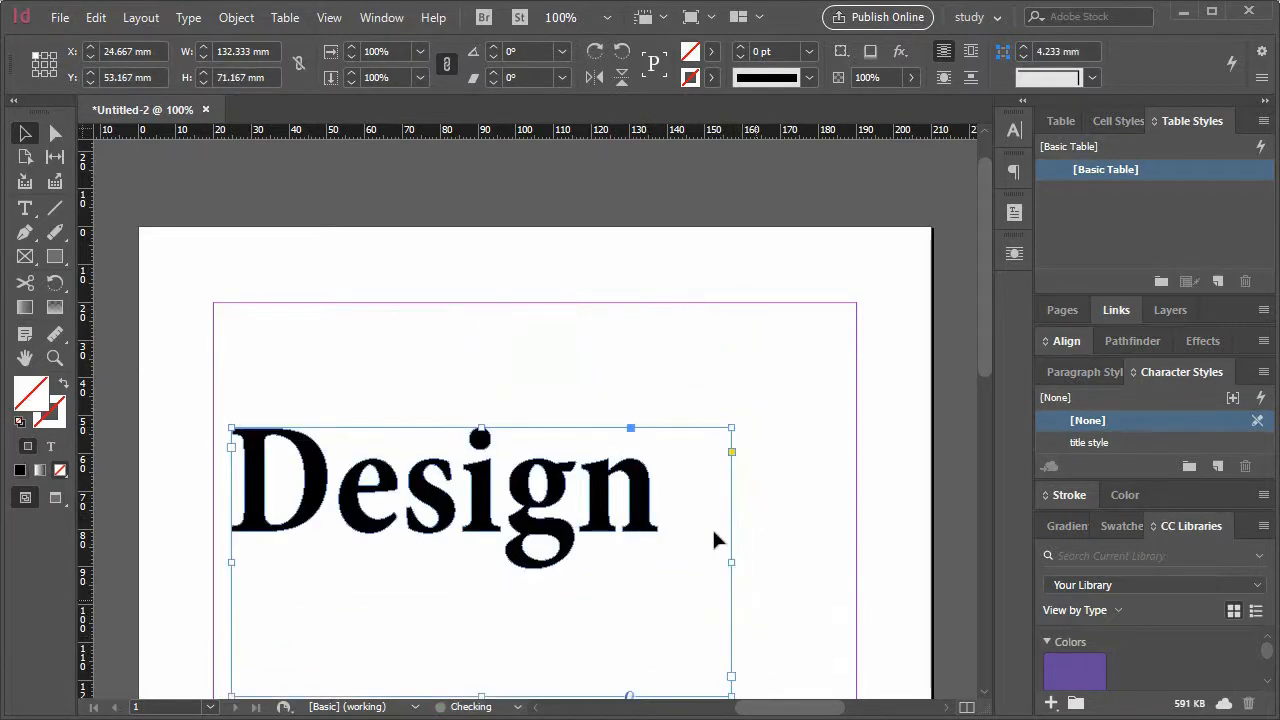
{"action": "scroll", "coordinate": [628, 505], "scroll_direction": "down", "scroll_amount": 1}
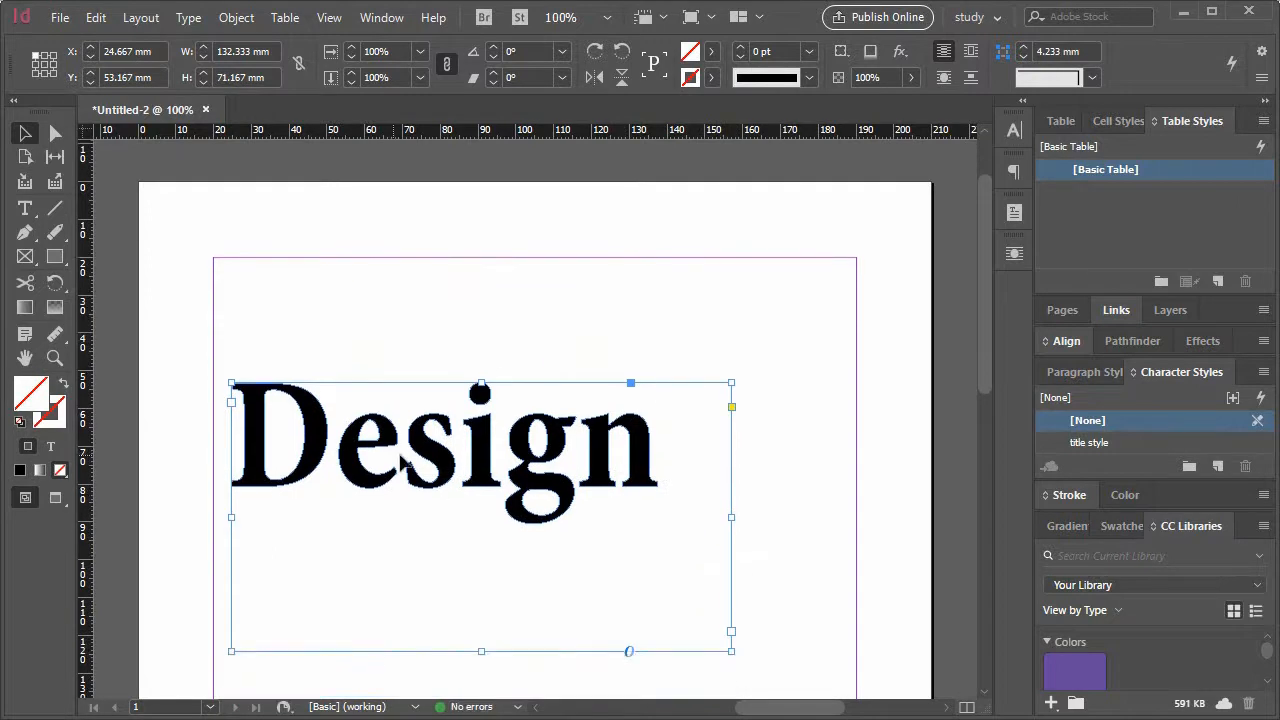
Step: Examine the outlined word's anchor points up close and how it sits in its frame on the whole page
{"action": "right_click", "coordinate": [447, 455]}
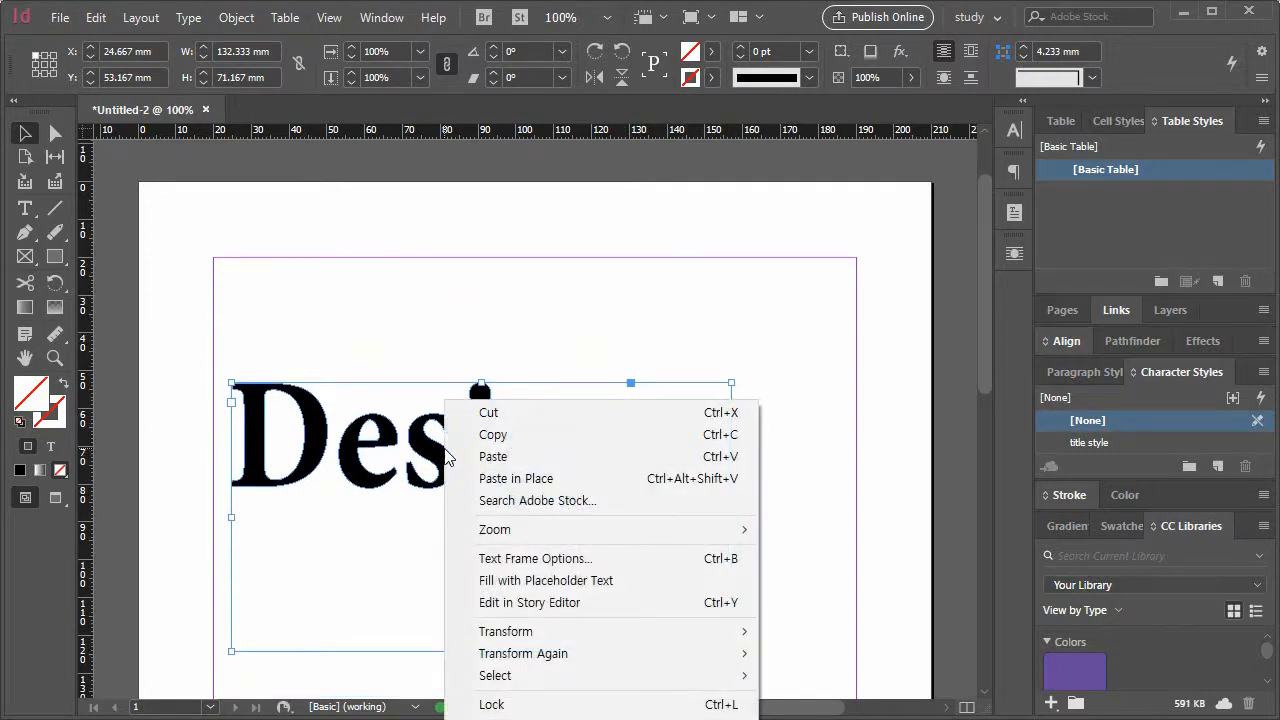
{"action": "left_click", "coordinate": [420, 437]}
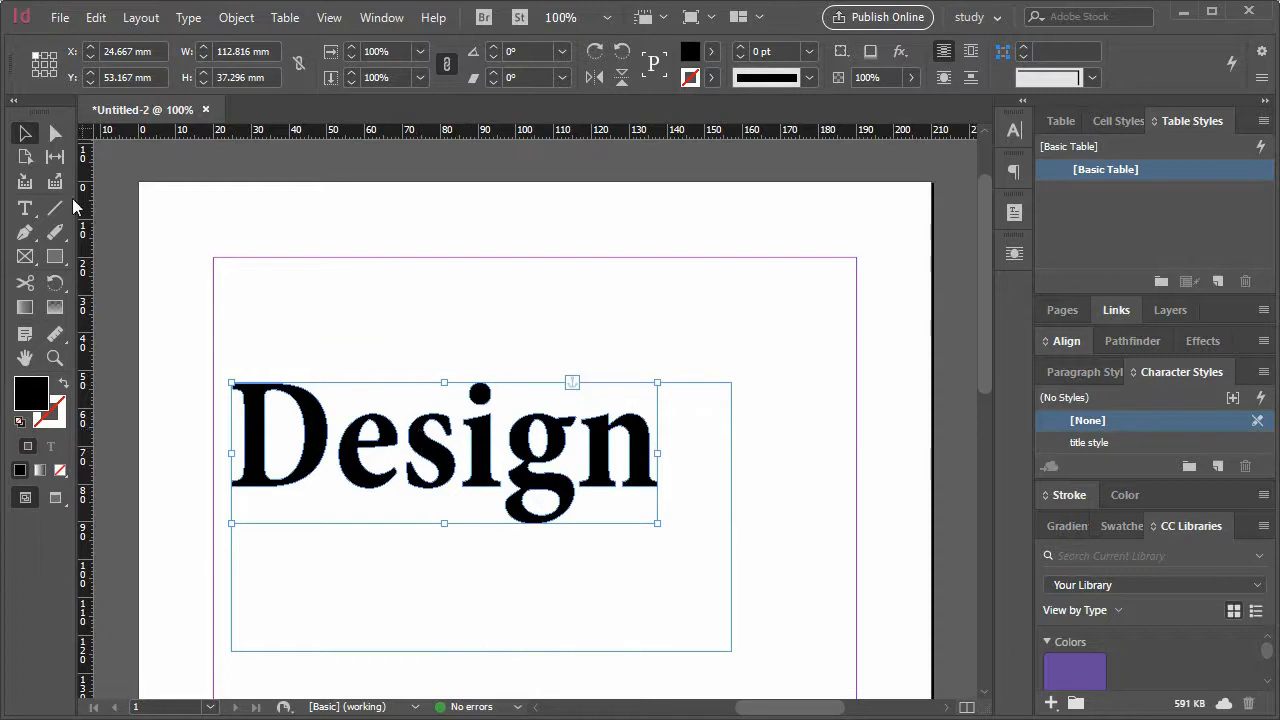
{"action": "left_click", "coordinate": [55, 358]}
{"action": "left_click", "coordinate": [314, 552]}
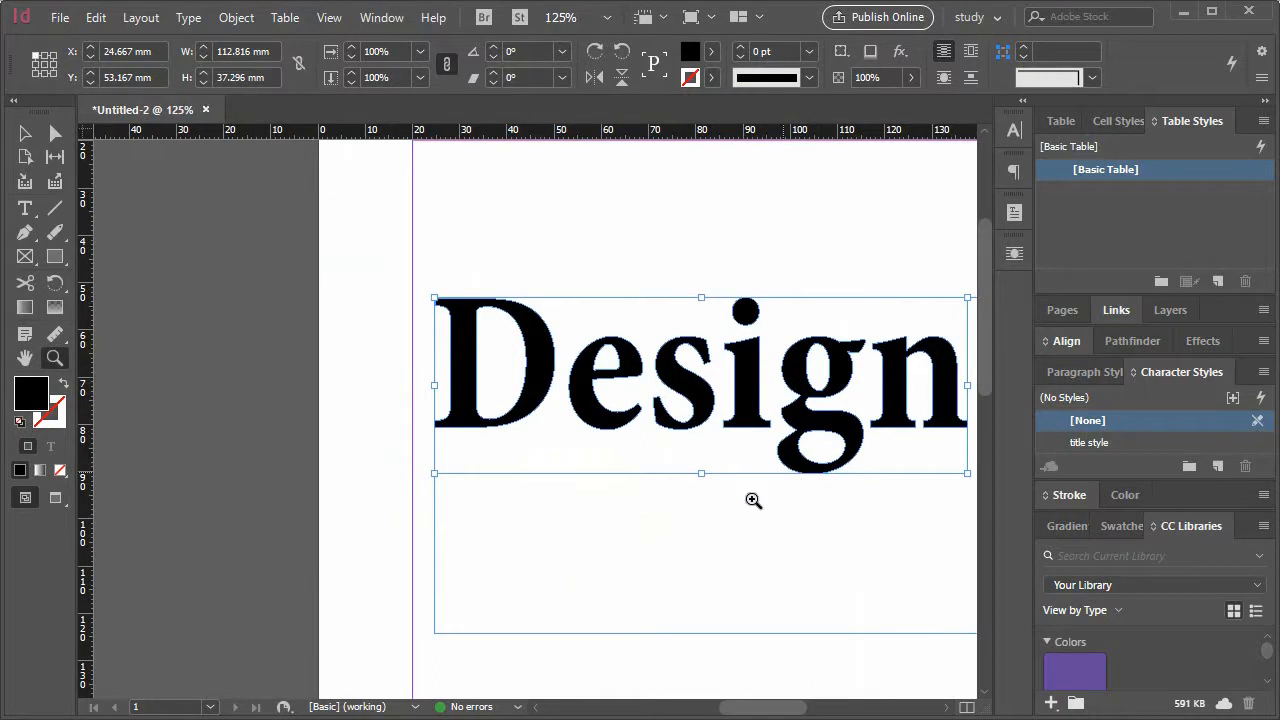
{"action": "left_click", "coordinate": [55, 133]}
{"action": "left_click", "coordinate": [29, 211]}
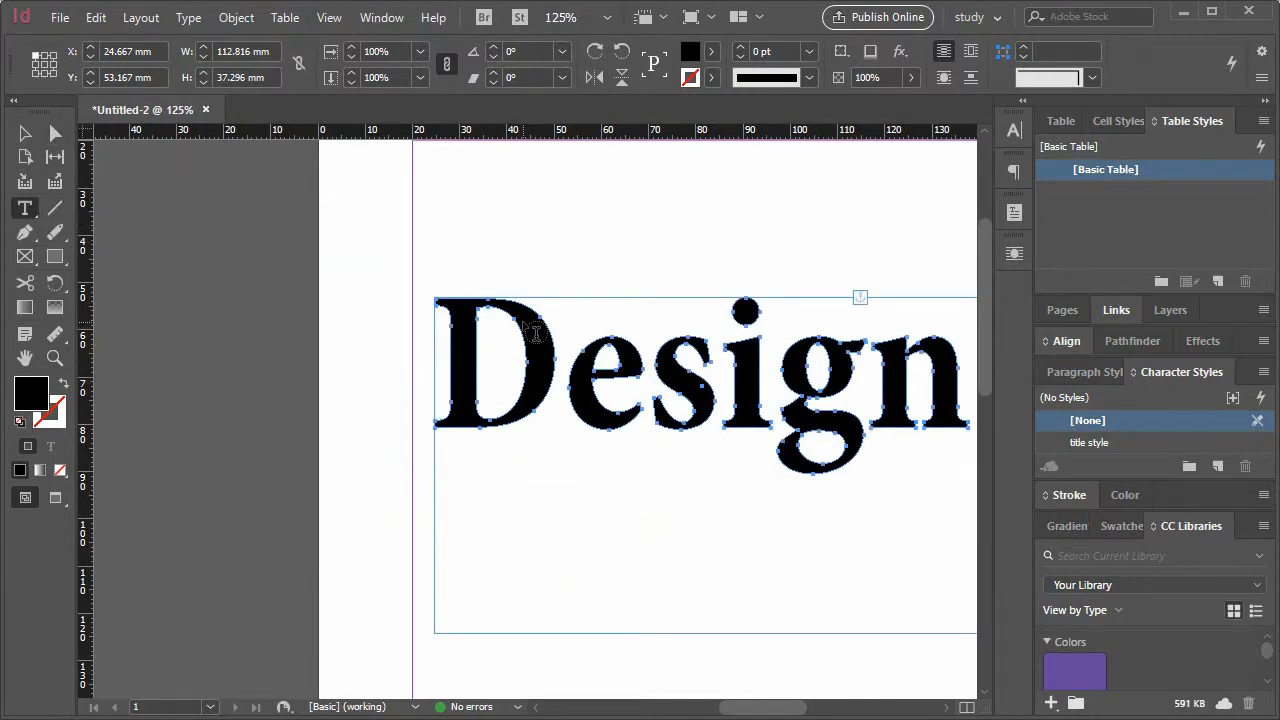
{"action": "left_click", "coordinate": [55, 357]}
{"action": "left_click", "coordinate": [680, 412]}
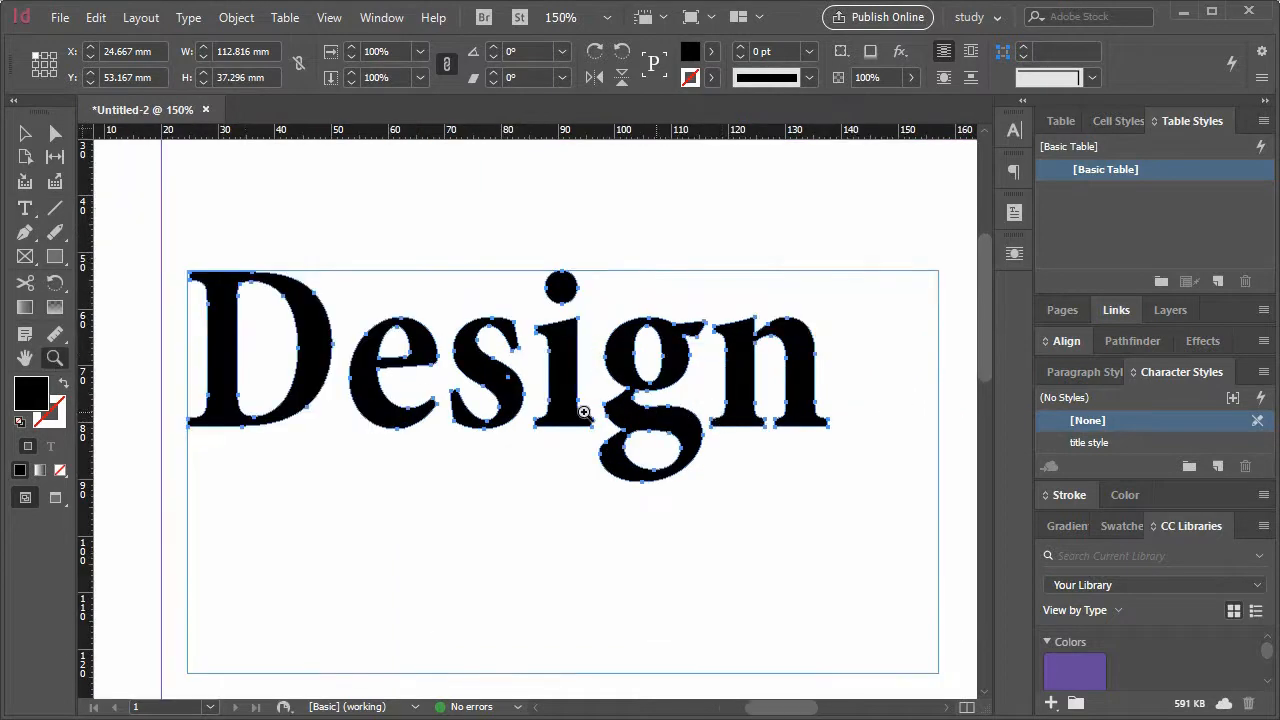
{"action": "left_click", "coordinate": [25, 134]}
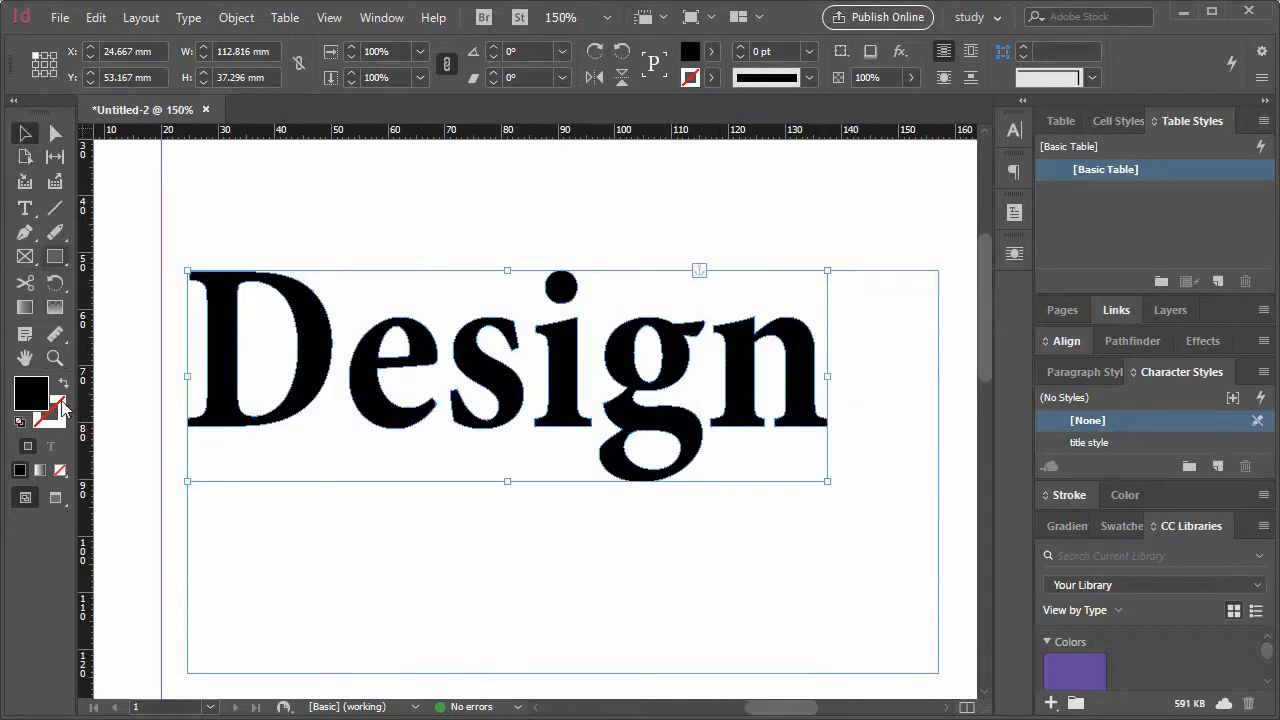
{"action": "double_click", "coordinate": [27, 359]}
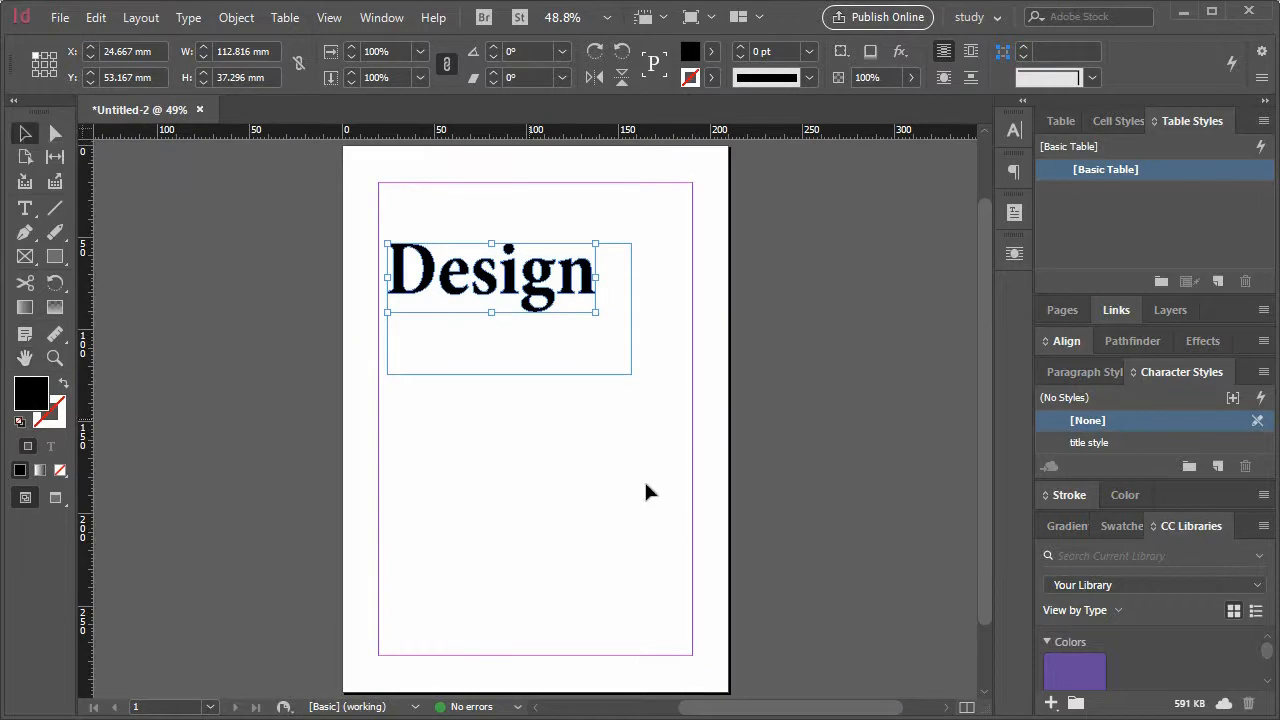
Step: Replace the framed word with a standalone copy of its outlines, positioned at about X 40.5 mm, Y 62 mm
{"action": "left_click", "coordinate": [608, 378]}
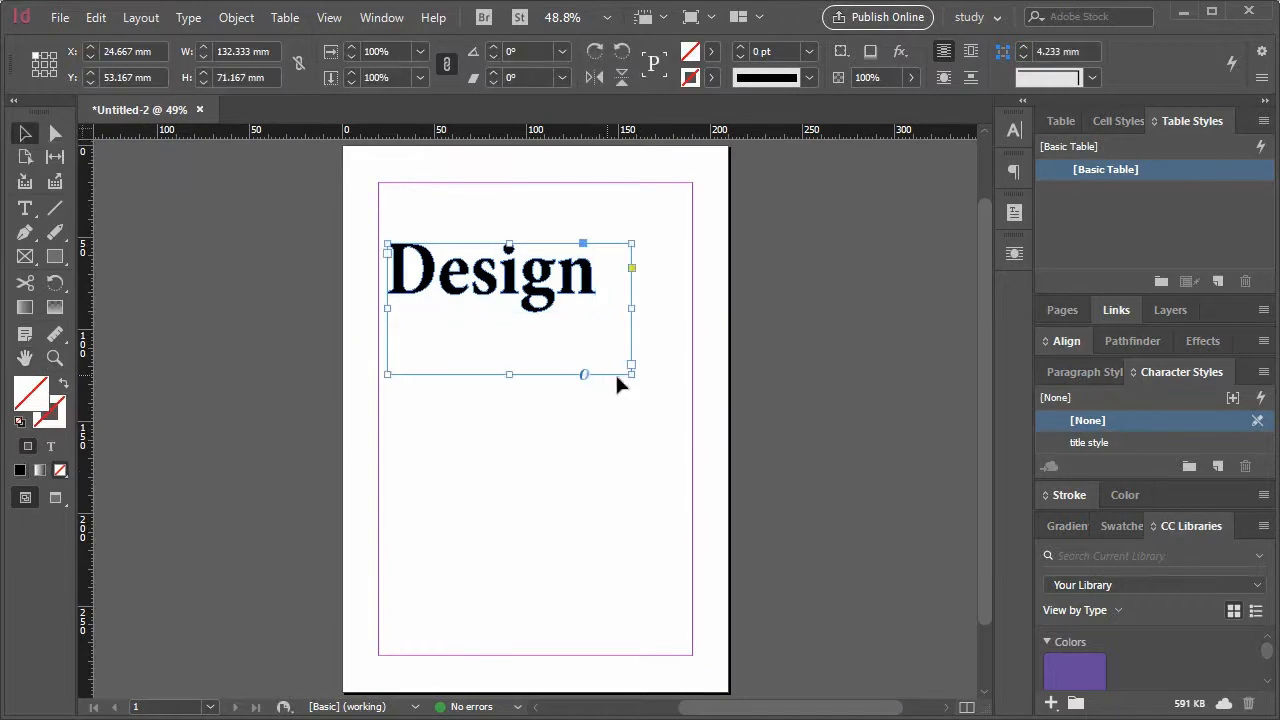
{"action": "left_click", "coordinate": [594, 288]}
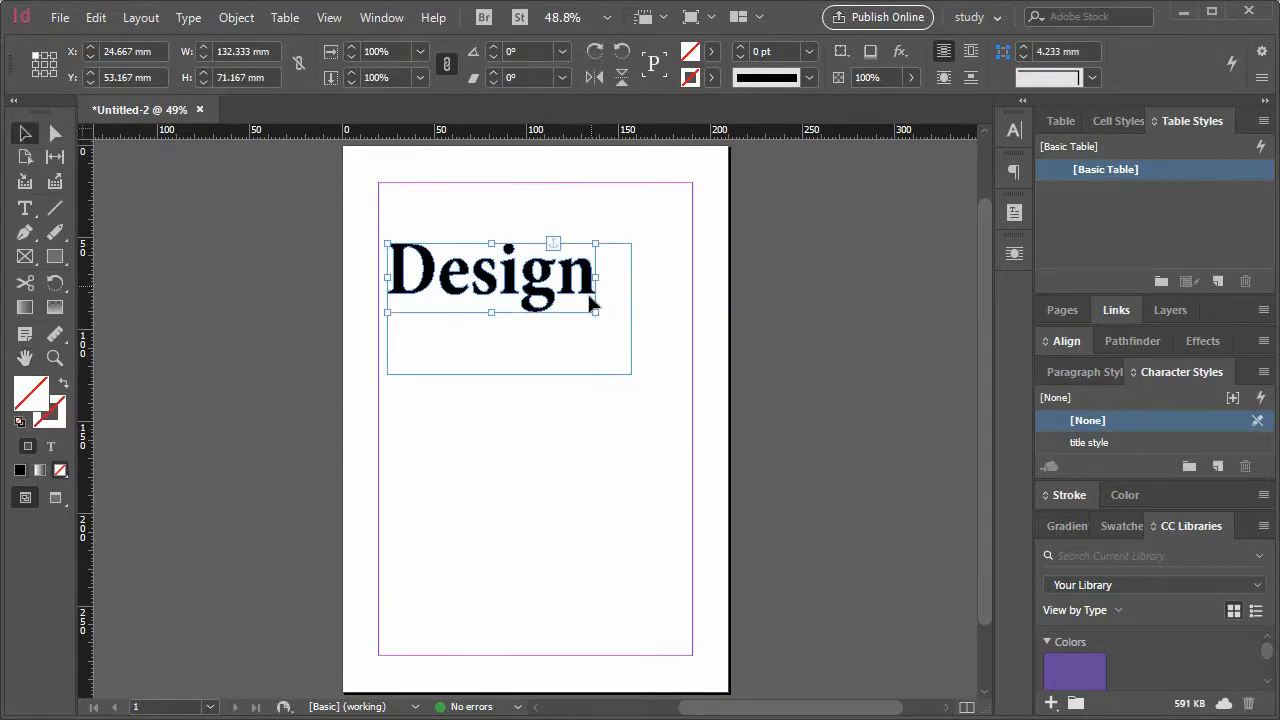
{"action": "left_click_drag", "start_coordinate": [652, 460], "coordinate": [459, 241]}
{"action": "key", "text": "Delete"}
{"action": "key", "text": "ctrl+z"}
{"action": "left_click", "coordinate": [589, 479]}
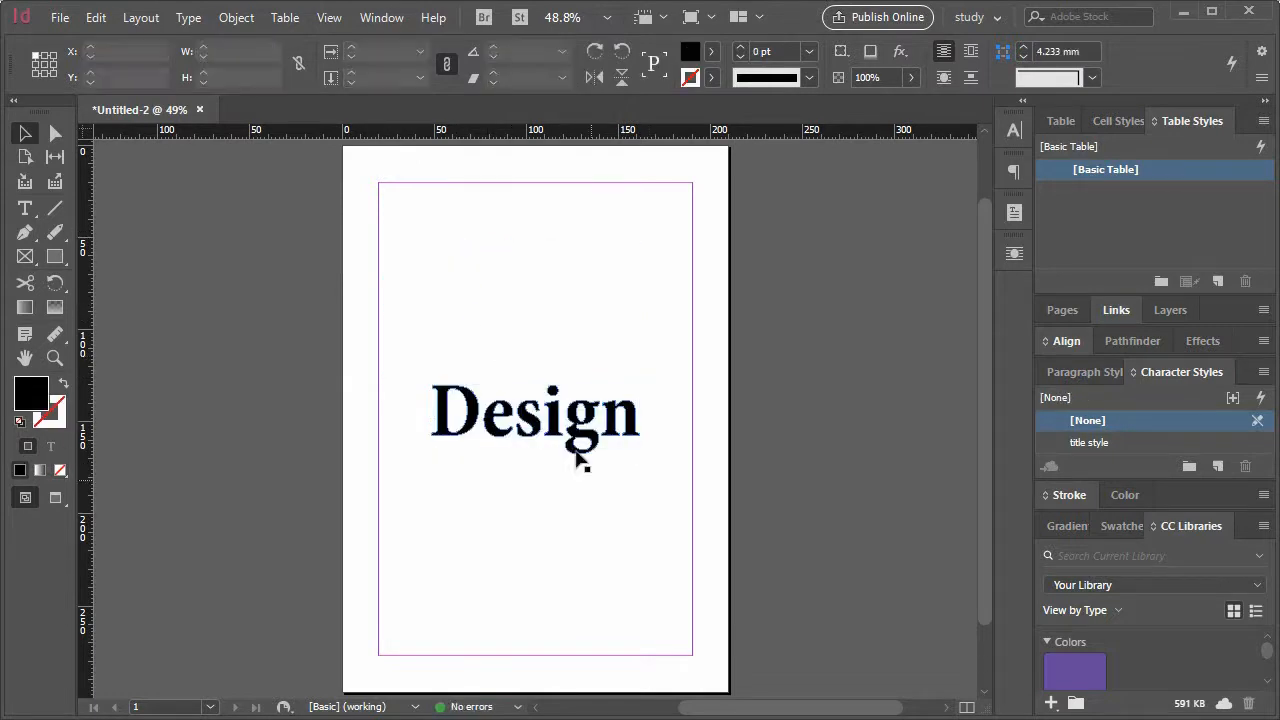
{"action": "left_click_drag", "start_coordinate": [562, 424], "coordinate": [546, 302]}
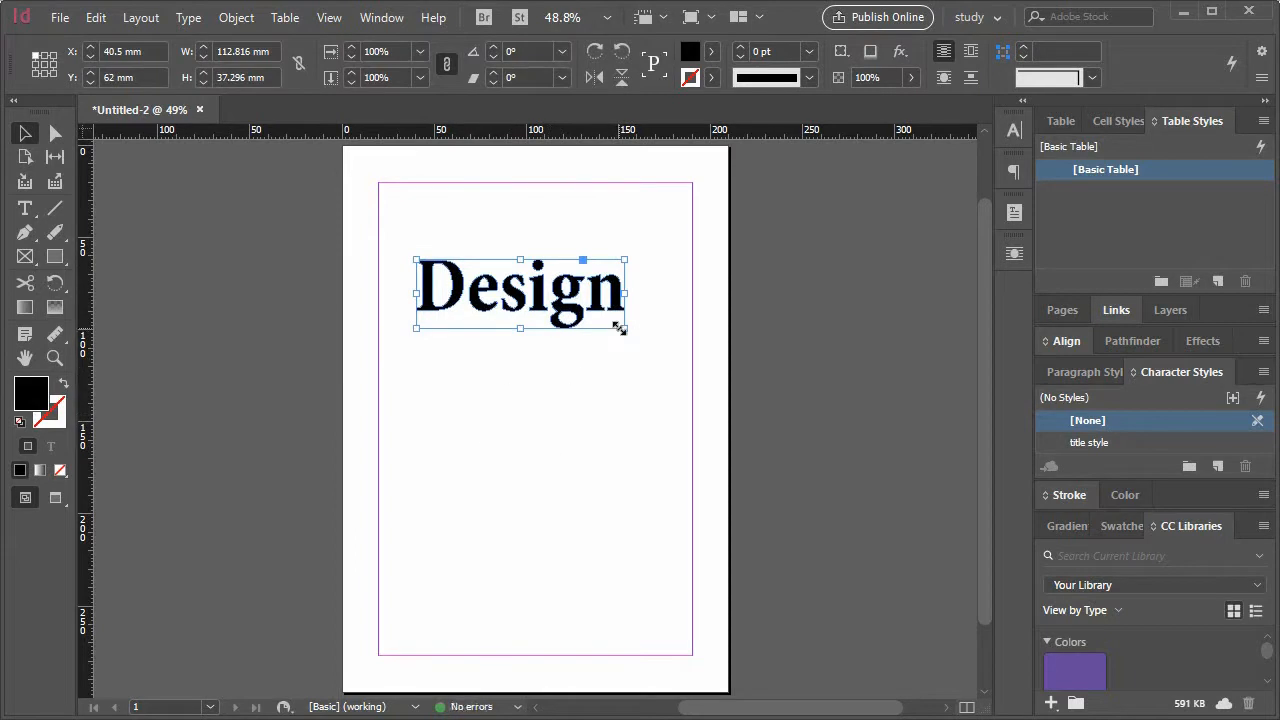
Step: Enlarge the outlined word to about 236.7 × 78.25 mm and move it to about X 26.25 mm, Y 26 mm
{"action": "left_click_drag", "start_coordinate": [620, 330], "coordinate": [852, 403]}
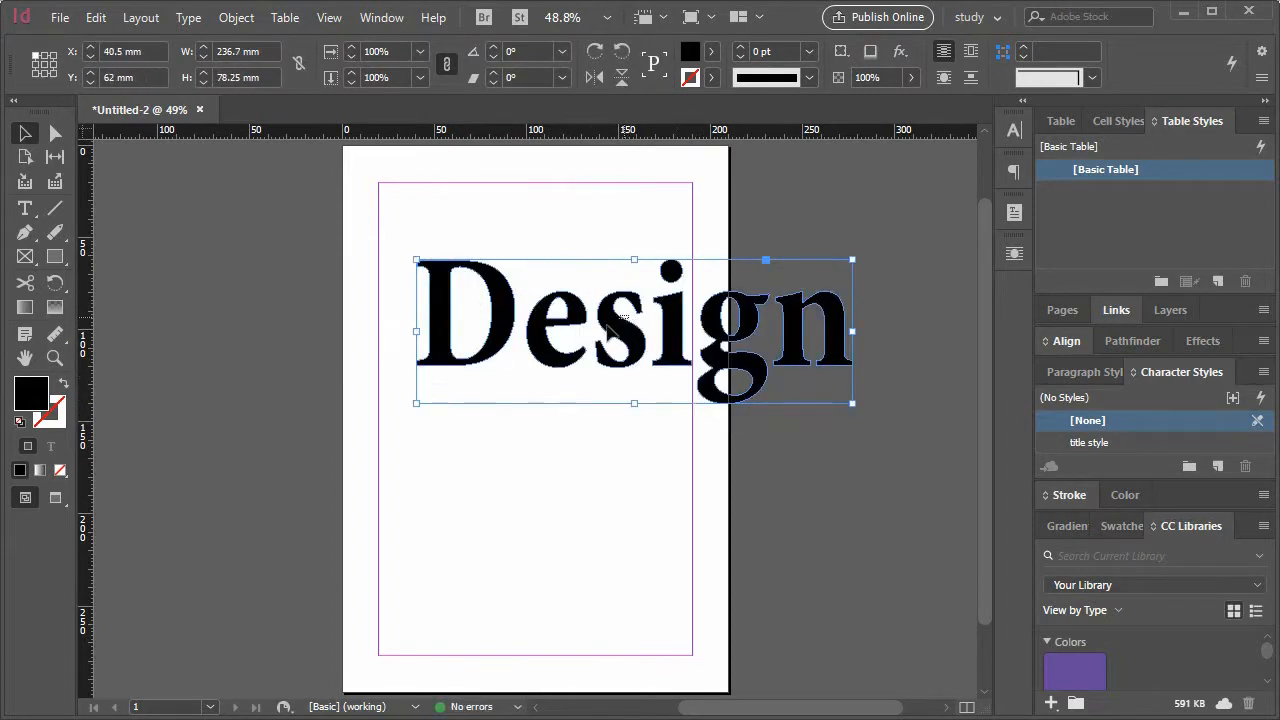
{"action": "left_click", "coordinate": [600, 322]}
{"action": "left_click_drag", "start_coordinate": [606, 311], "coordinate": [581, 252]}
{"action": "left_click", "coordinate": [157, 338]}
Step: Copy the heading "WHAT IS LOREM IPSUM?" from the sample text file in Notepad and return to the InDesign document
{"action": "left_click", "coordinate": [55, 357]}
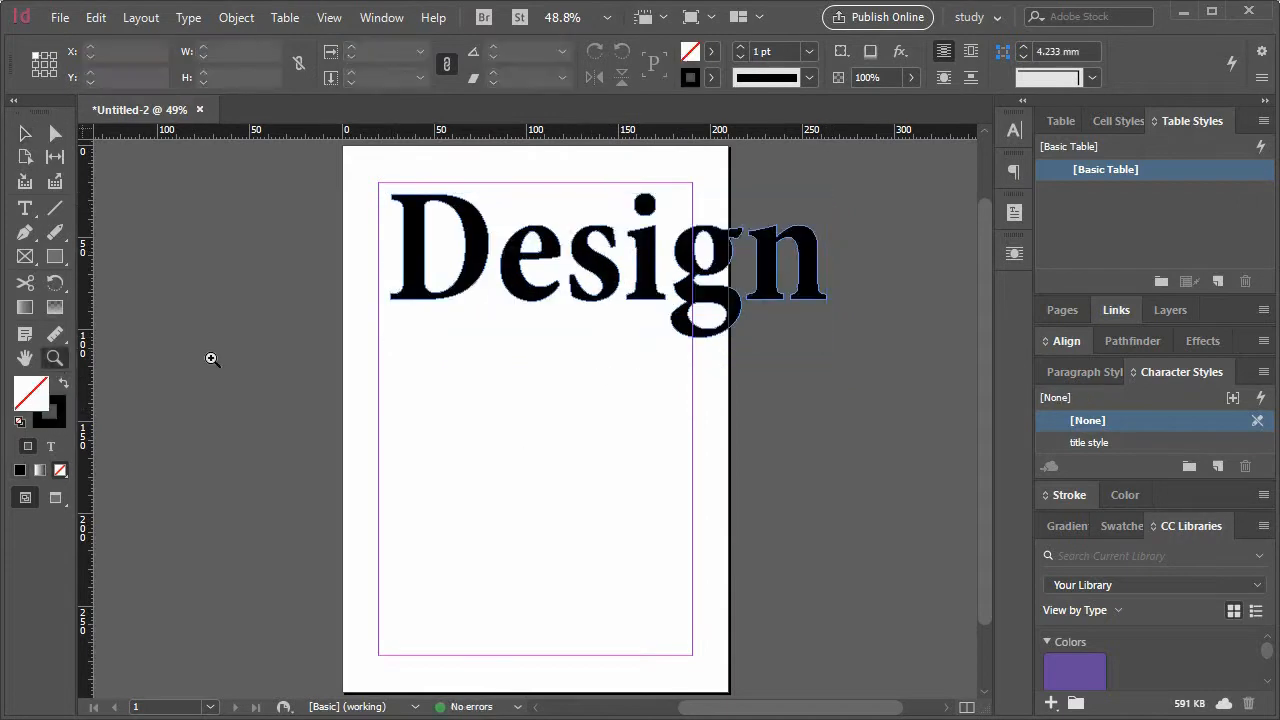
{"action": "left_click", "coordinate": [579, 282]}
{"action": "left_click", "coordinate": [452, 345]}
{"action": "left_click", "coordinate": [566, 426]}
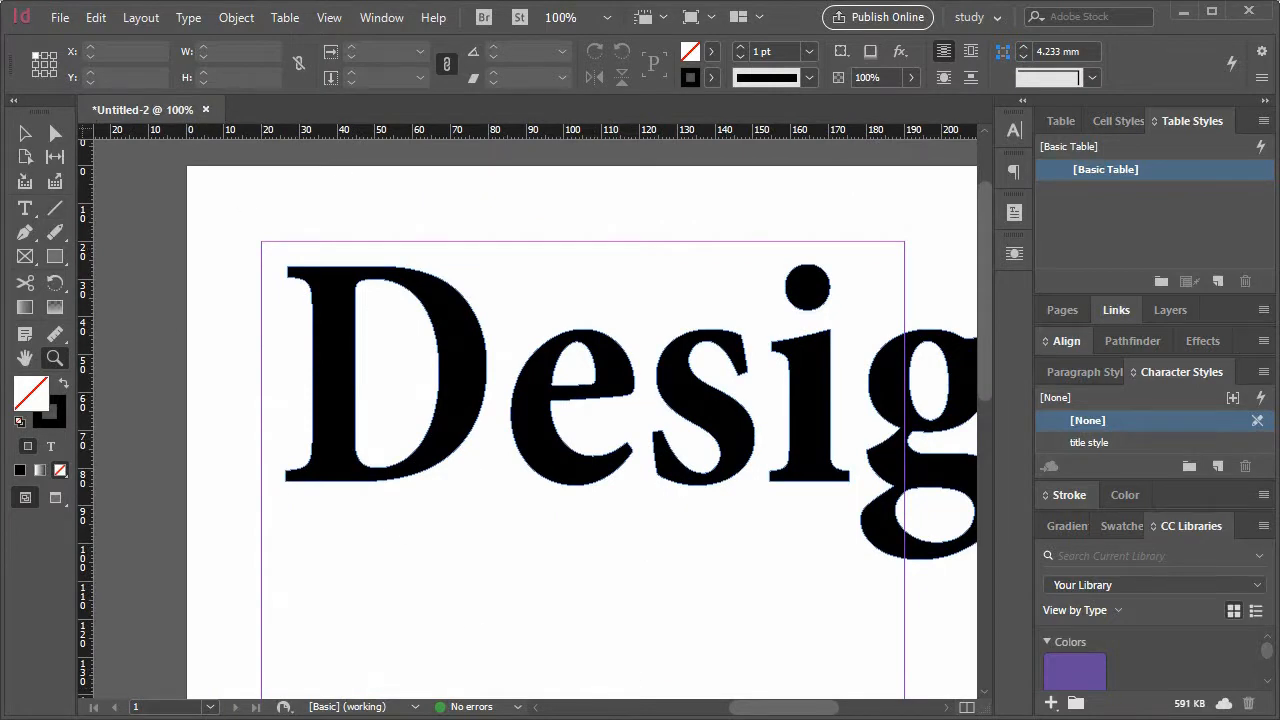
{"action": "key", "text": "alt+Tab"}
{"action": "left_click", "coordinate": [753, 163]}
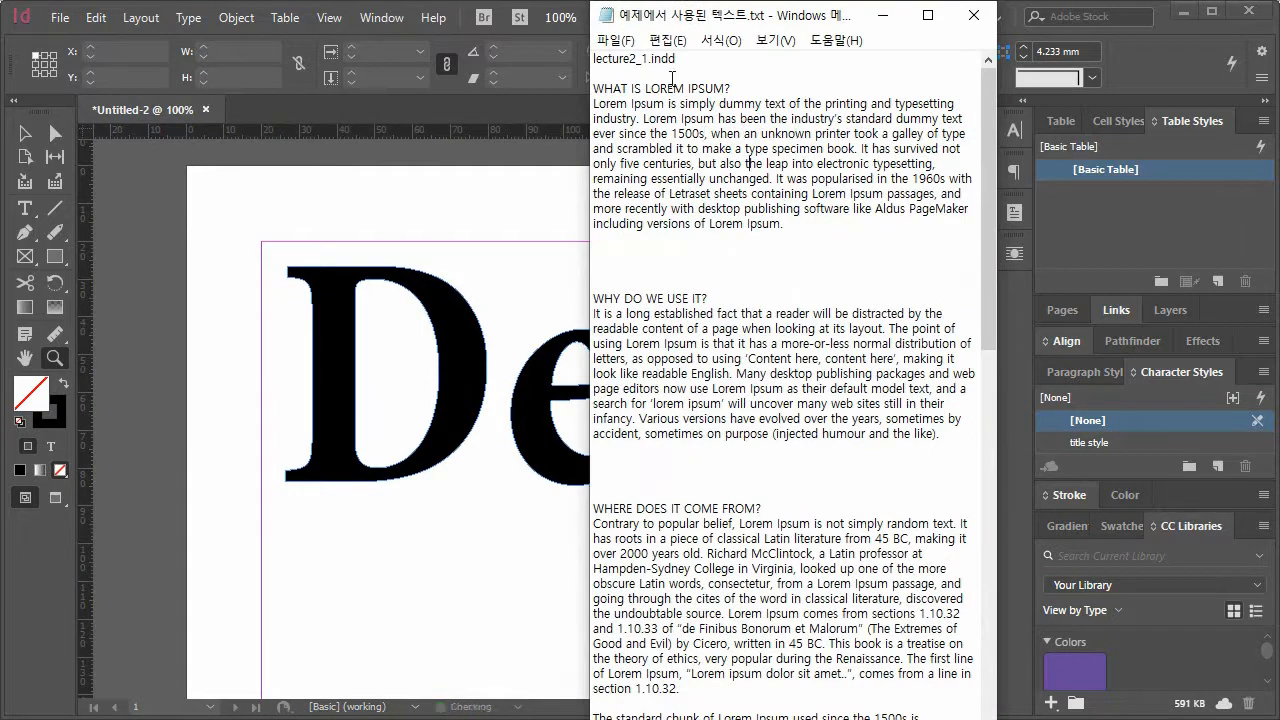
{"action": "left_click_drag", "start_coordinate": [733, 89], "coordinate": [563, 90]}
{"action": "left_click", "coordinate": [329, 305]}
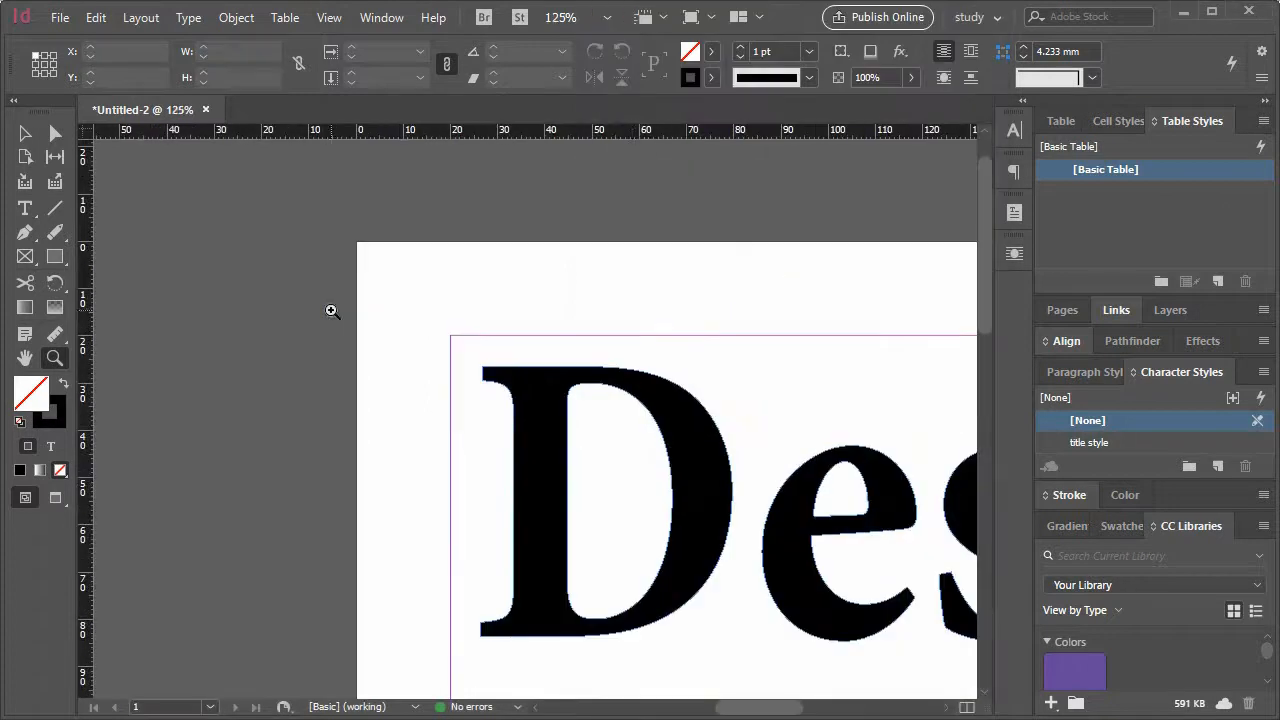
Step: Try to insert the copied heading inside the solid black outlined word with the Type tool
{"action": "left_click", "coordinate": [36, 213]}
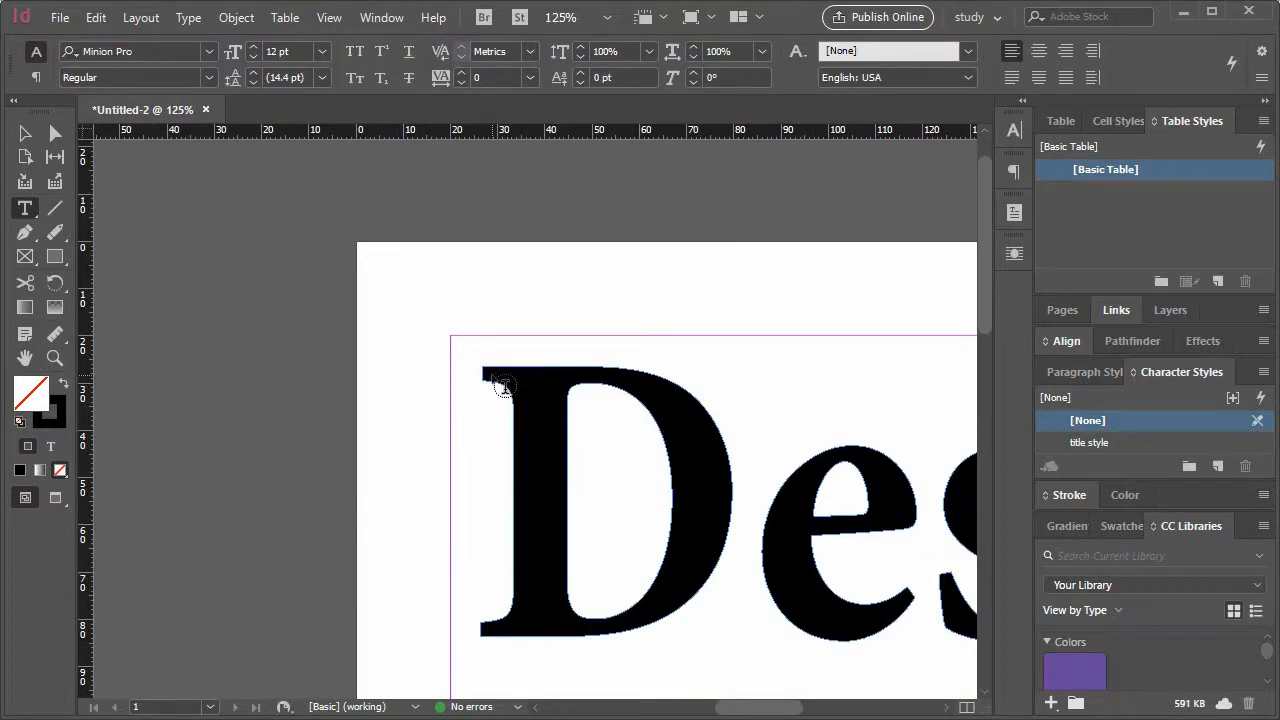
{"action": "left_click", "coordinate": [27, 213]}
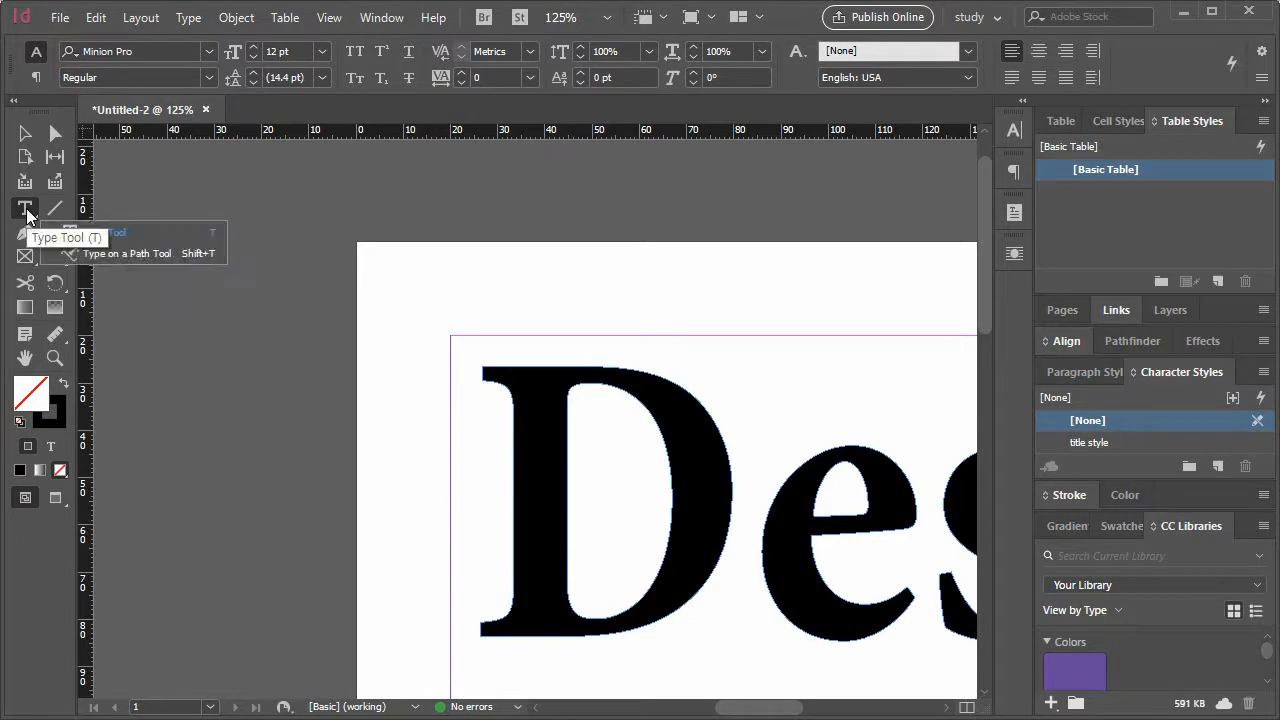
{"action": "left_click", "coordinate": [170, 238]}
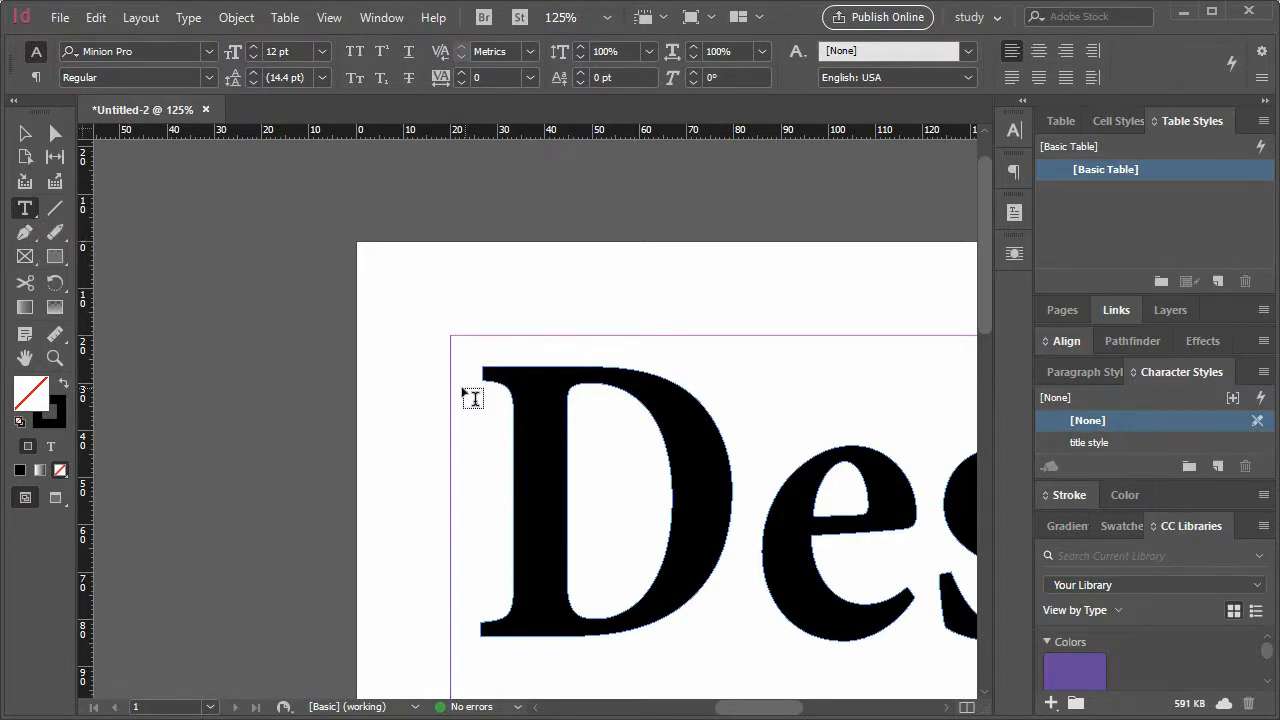
{"action": "left_click", "coordinate": [520, 393]}
{"action": "key", "text": "Escape"}
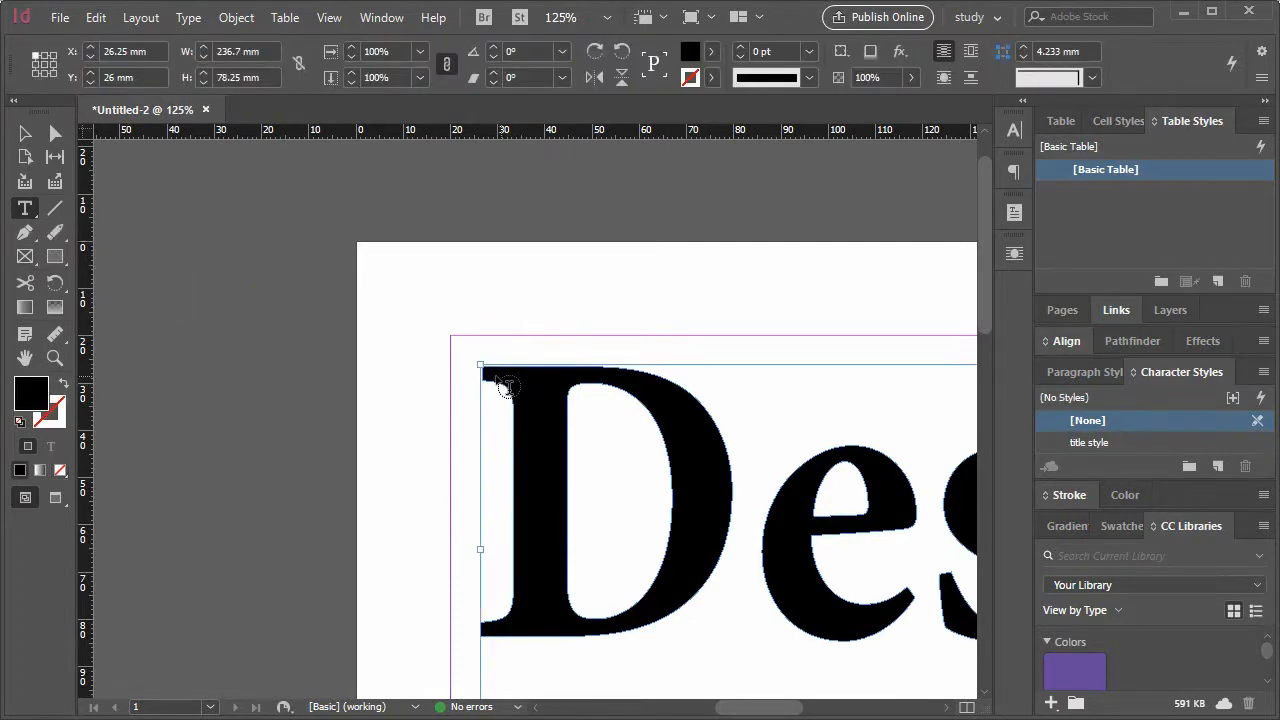
{"action": "right_click", "coordinate": [520, 408]}
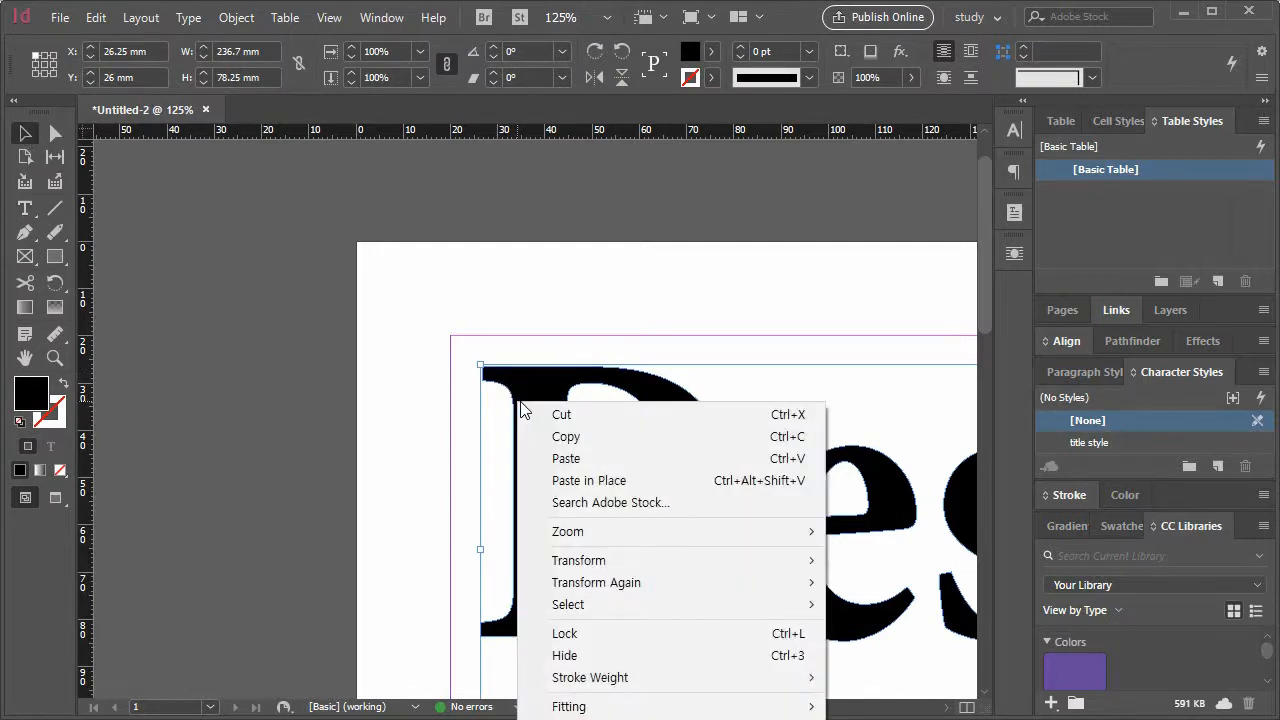
{"action": "left_click", "coordinate": [523, 389]}
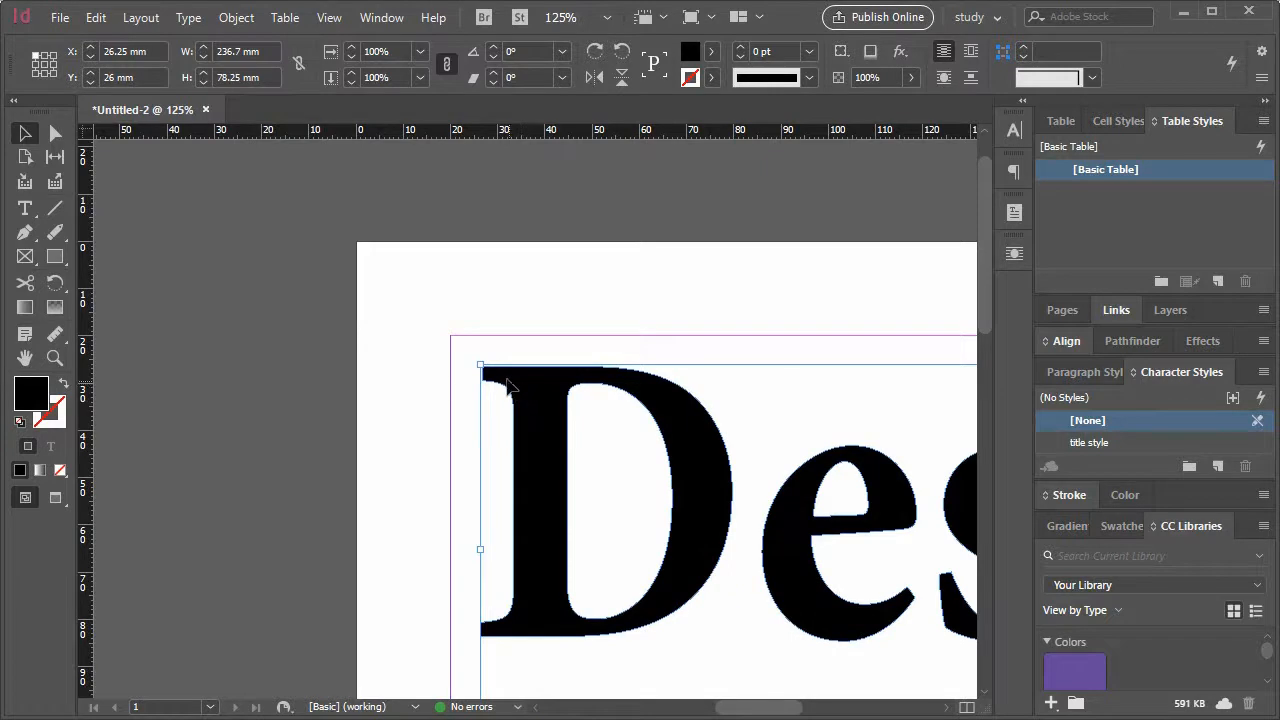
{"action": "left_click", "coordinate": [25, 208]}
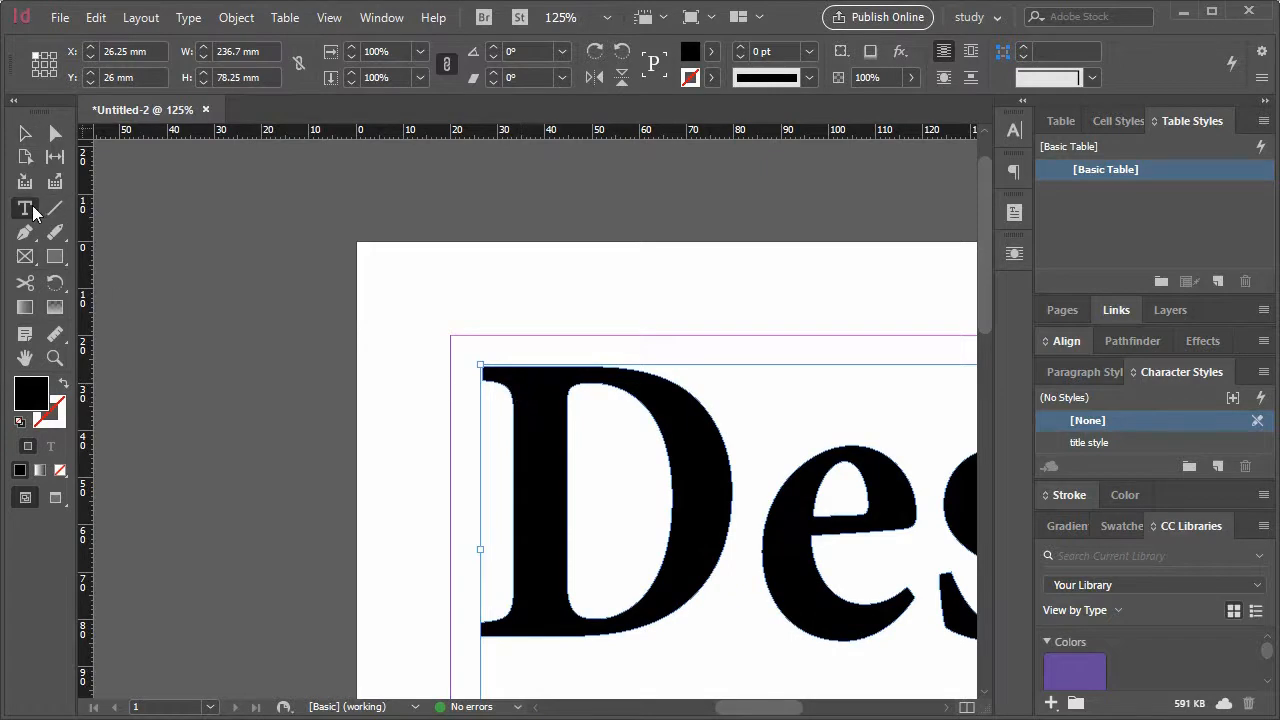
{"action": "left_click", "coordinate": [510, 401]}
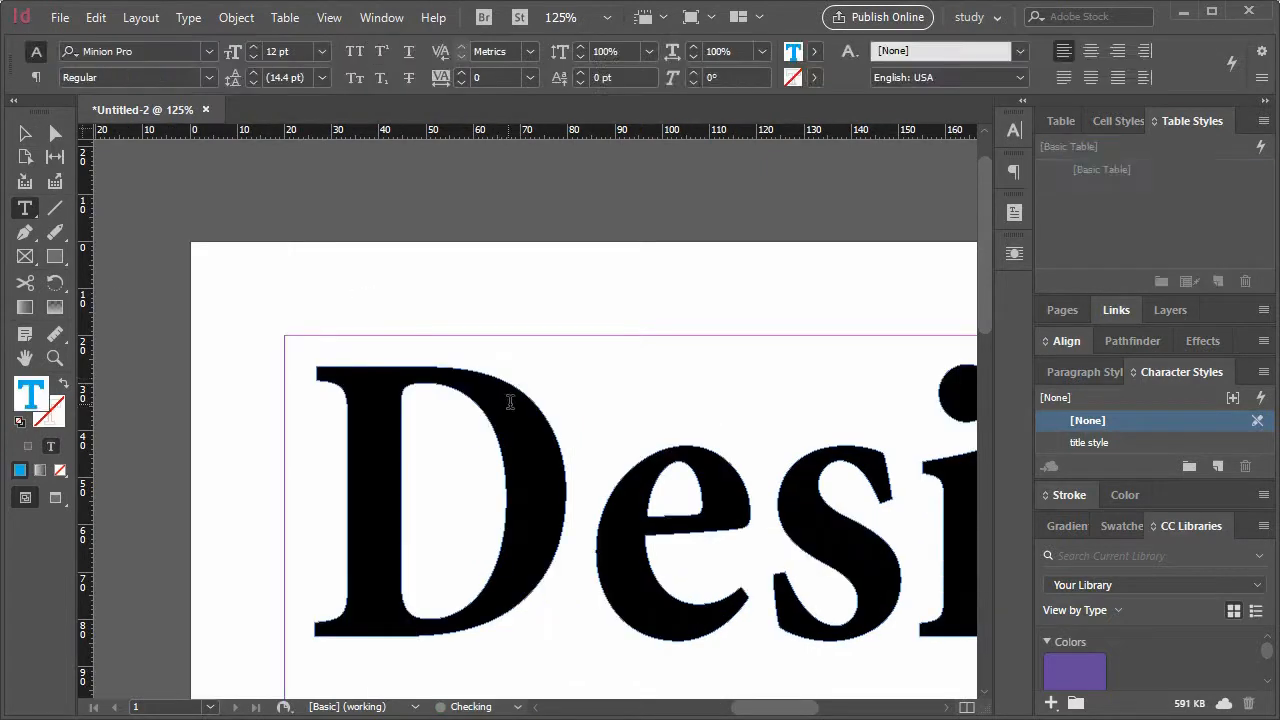
{"action": "left_click", "coordinate": [335, 366]}
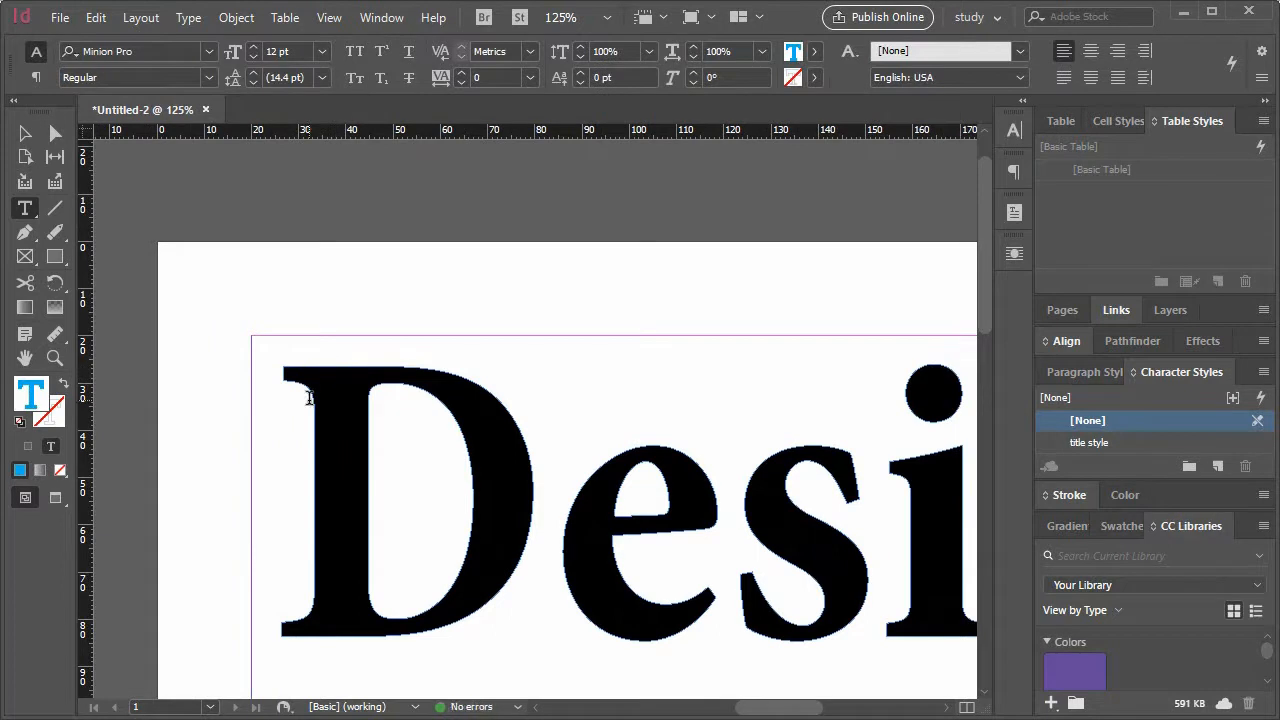
Step: Try swapping the word's fill and stroke with the heading inside, and undo both the swap and the inserted text
{"action": "left_click", "coordinate": [55, 133]}
{"action": "key", "text": "ctrl+shift+o"}
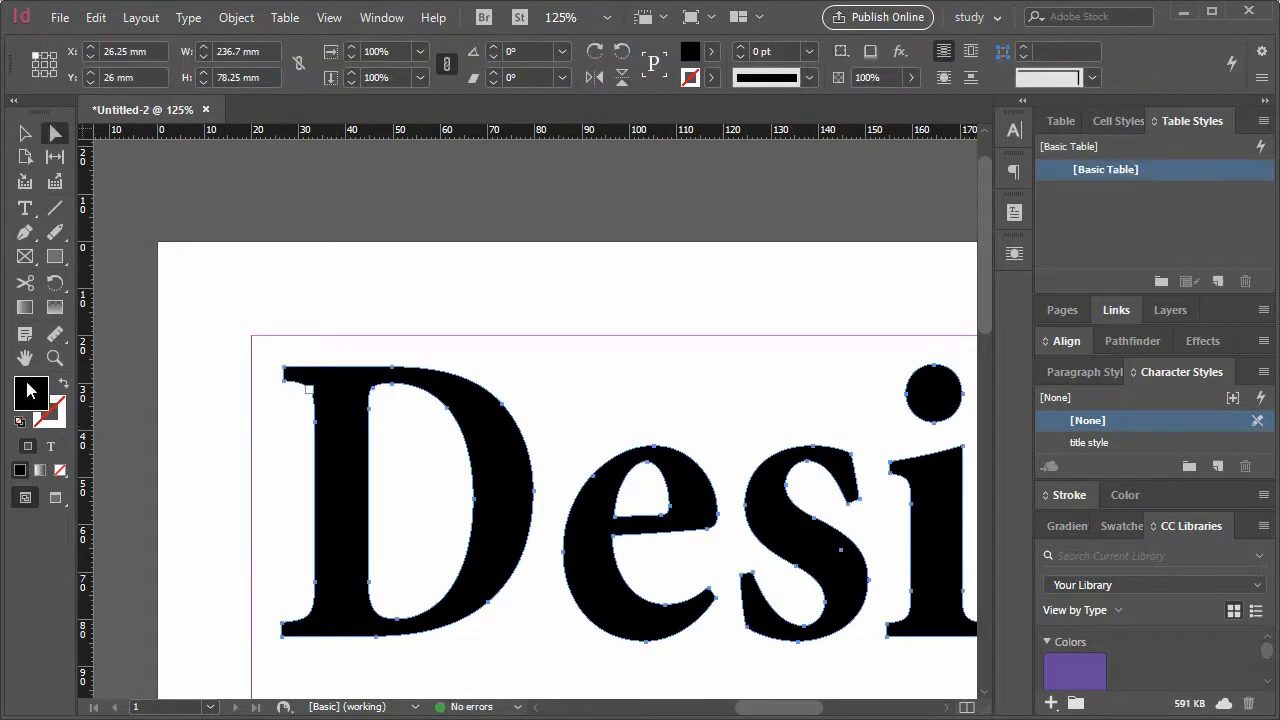
{"action": "left_click", "coordinate": [64, 382]}
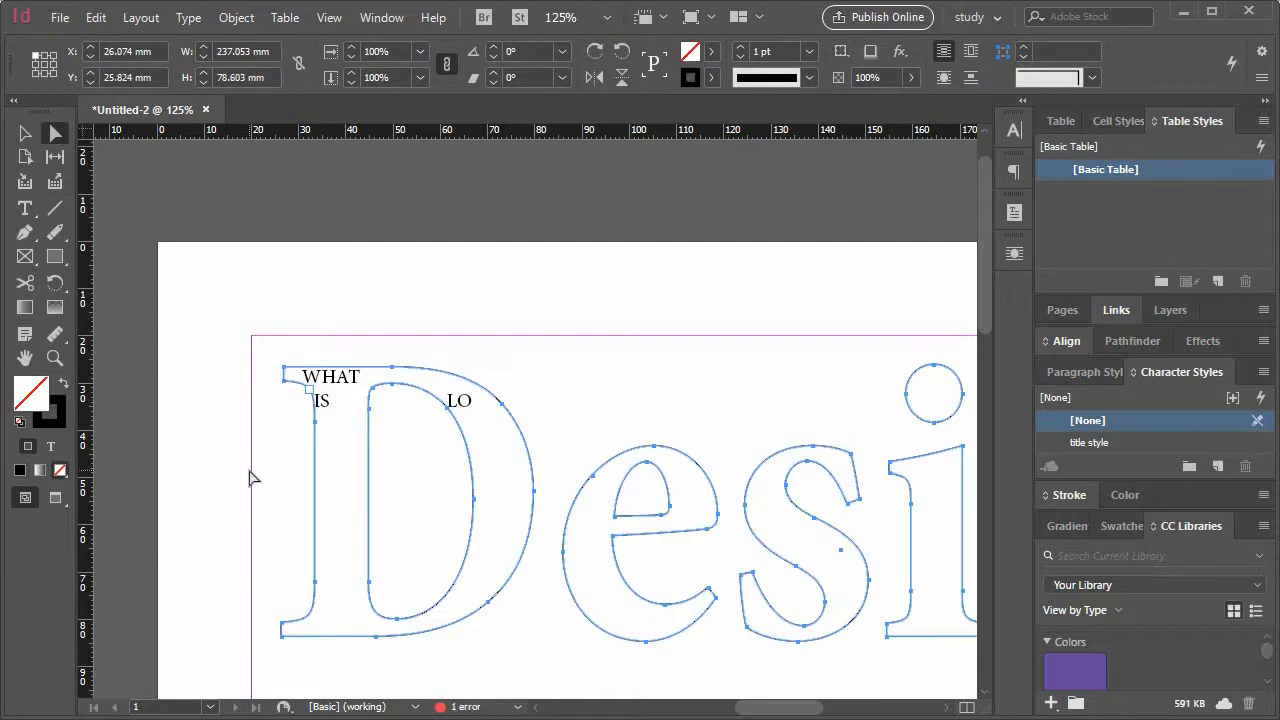
{"action": "key", "text": "shift+x"}
{"action": "key", "text": "ctrl+shift+a"}
Step: Swap the outlined word's fill and stroke to give it a black stroke and no fill
{"action": "left_click", "coordinate": [347, 427]}
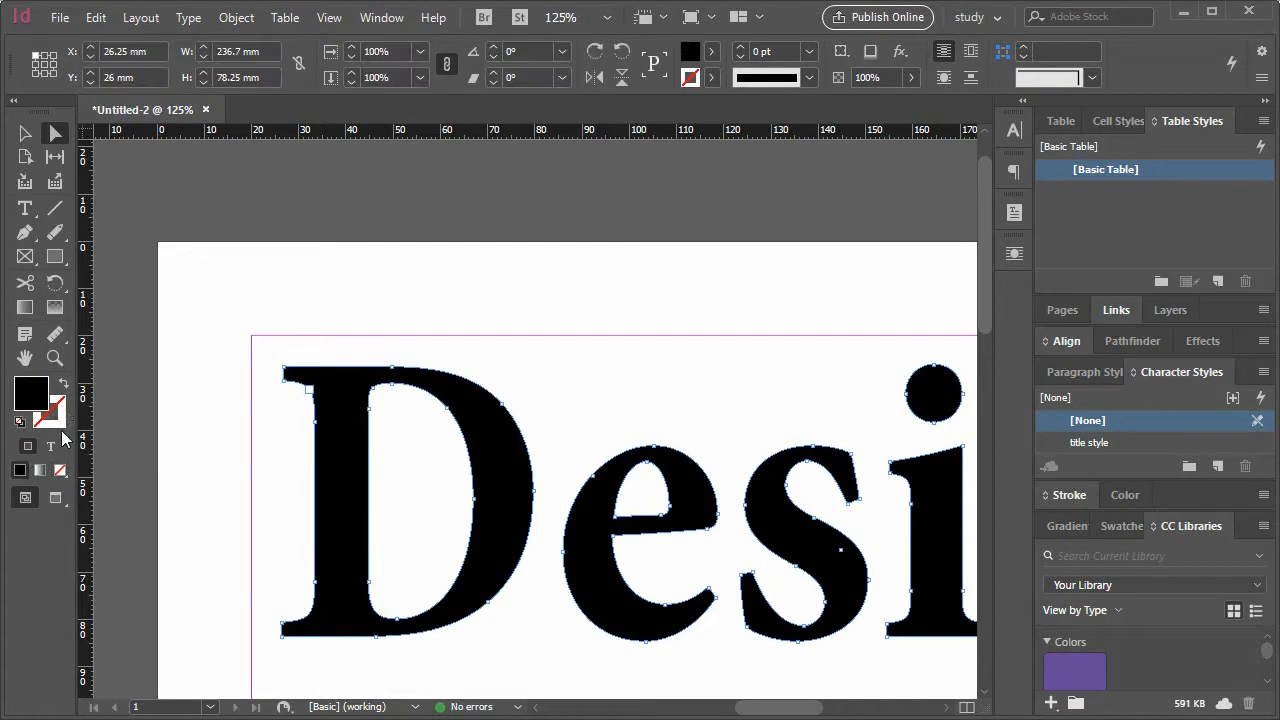
{"action": "left_click", "coordinate": [64, 382]}
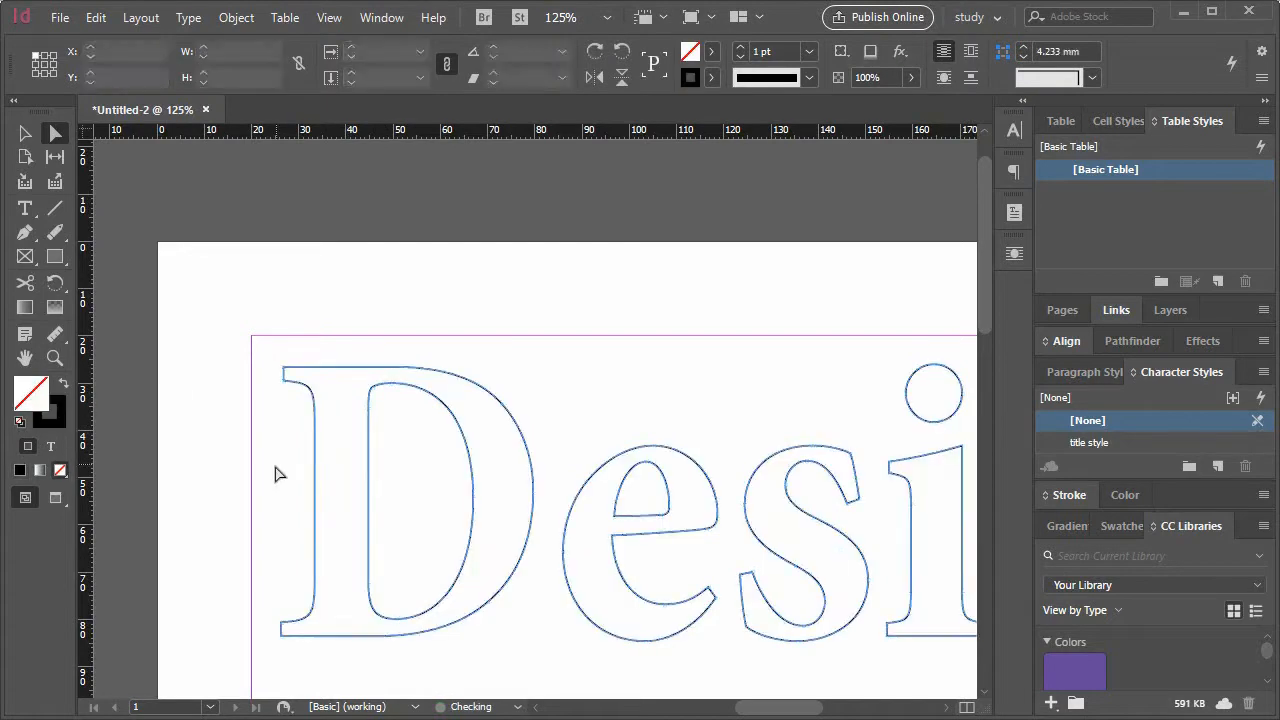
{"action": "left_click", "coordinate": [372, 390]}
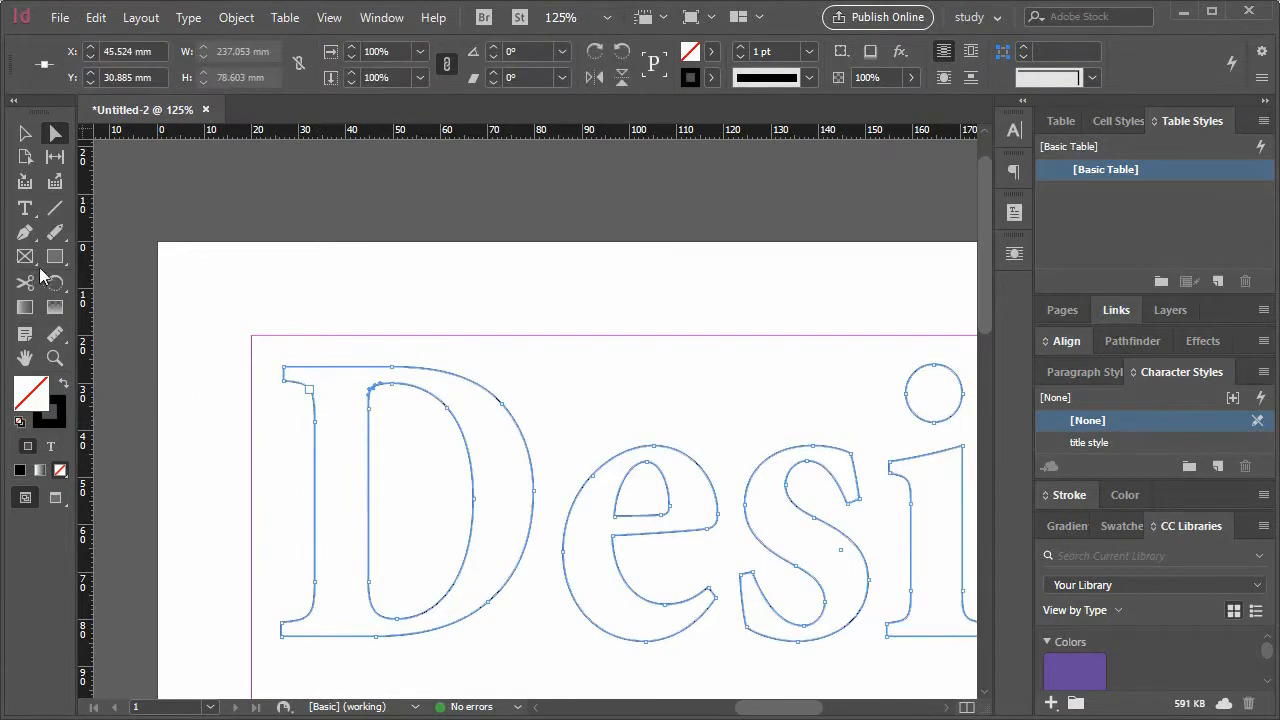
Step: Paste the copied heading "WHAT IS LOREM IPSUM?" inside the hollow letters with the Type tool
{"action": "left_click", "coordinate": [25, 211]}
{"action": "left_click", "coordinate": [302, 470]}
{"action": "key", "text": "ctrl+v"}
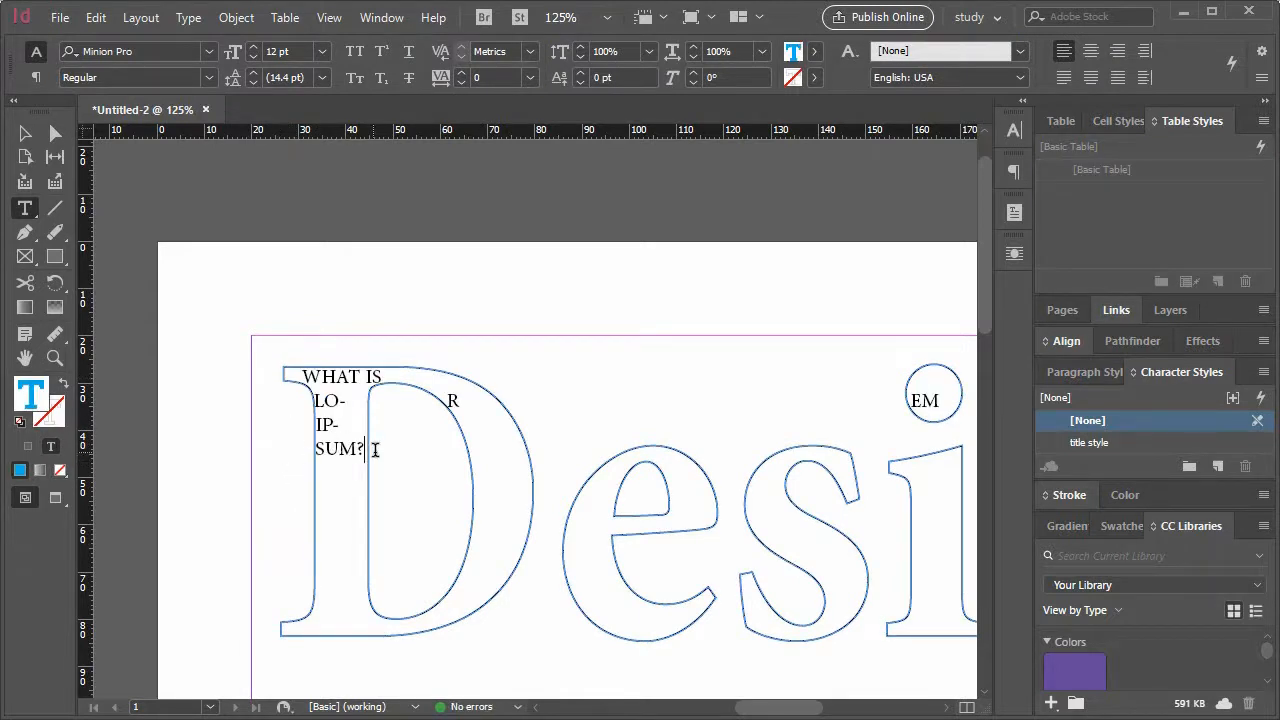
Step: Set the font size of all text inside the letters to 6 pt and deselect it
{"action": "key", "text": "ctrl+a"}
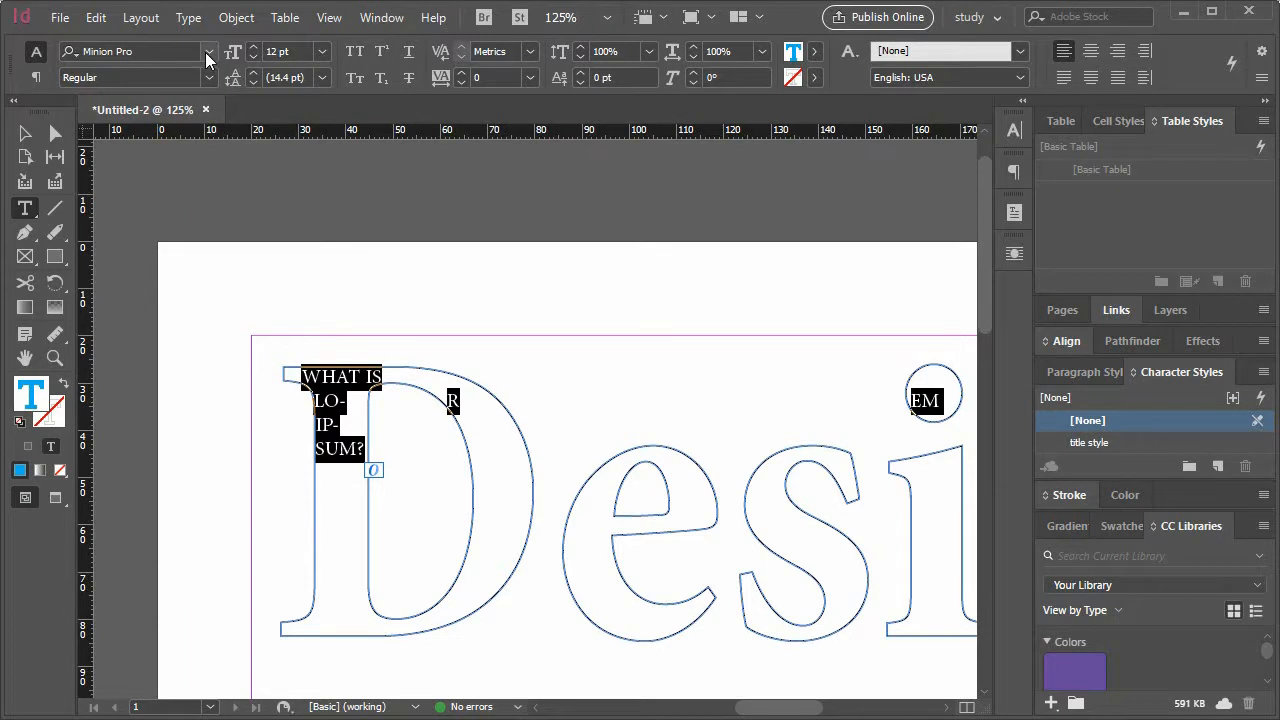
{"action": "left_click", "coordinate": [321, 52]}
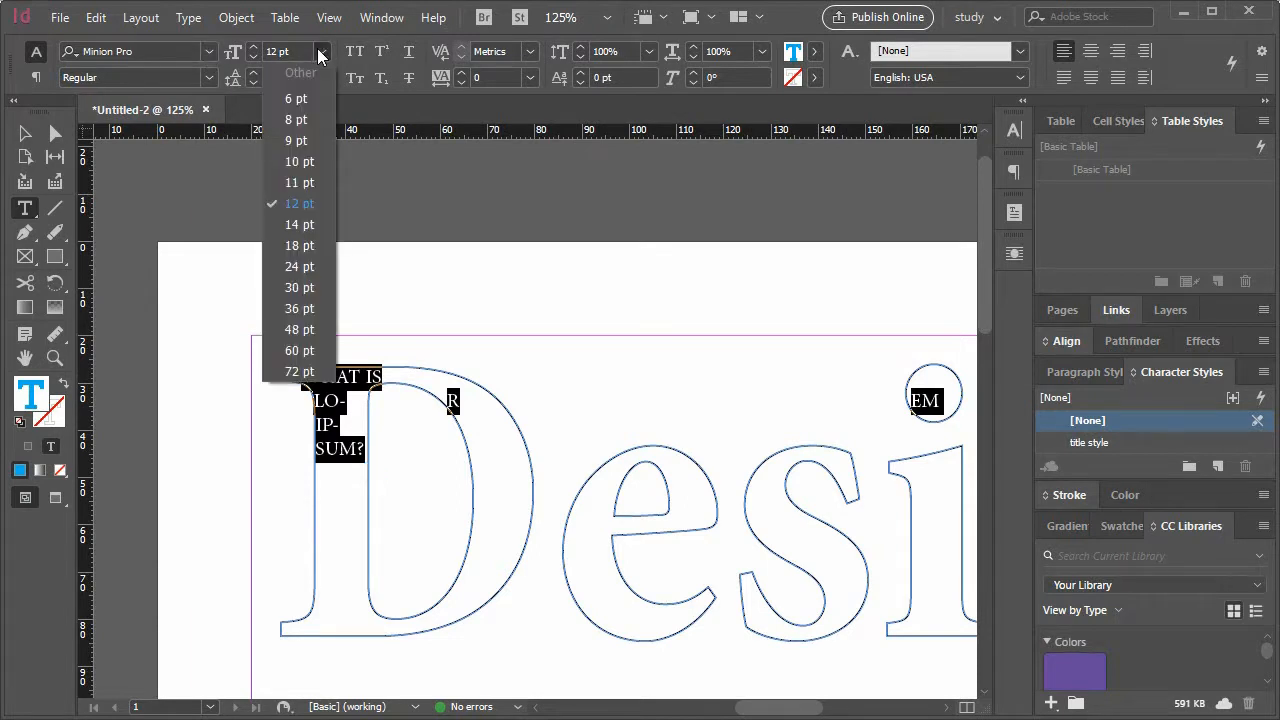
{"action": "left_click", "coordinate": [317, 105]}
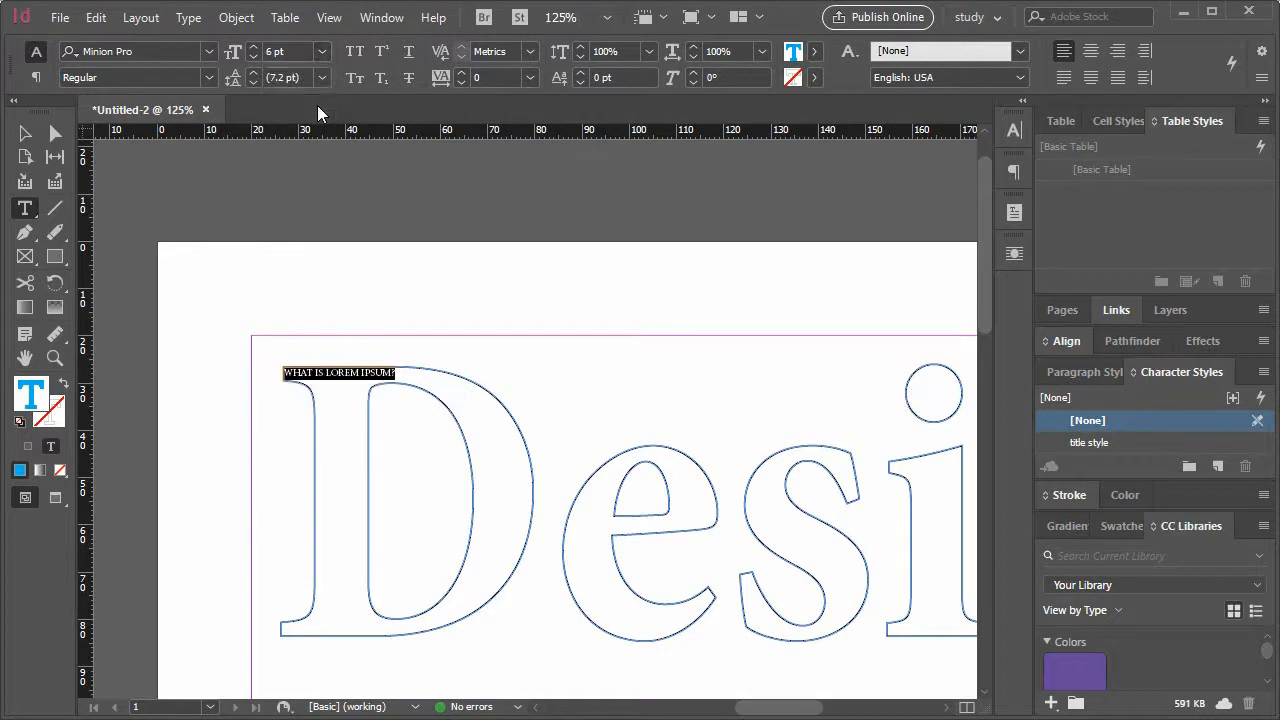
{"action": "left_click", "coordinate": [56, 134]}
{"action": "left_click", "coordinate": [509, 363]}
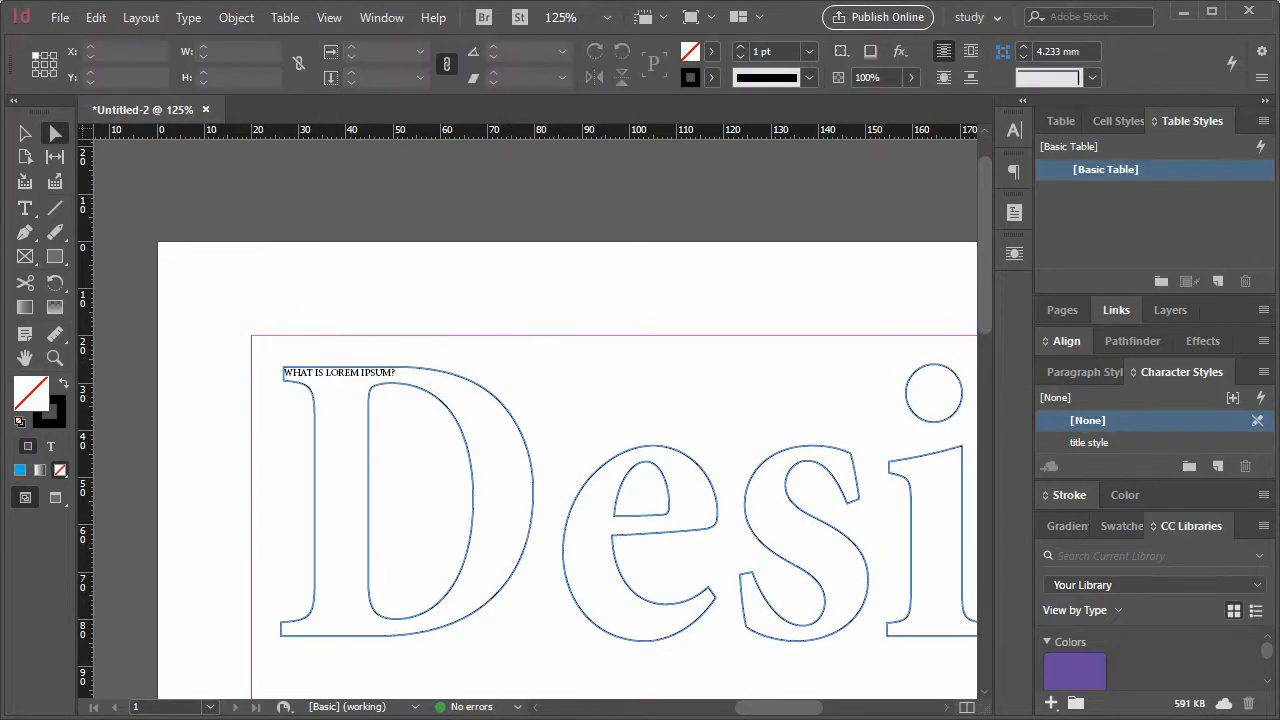
Step: Try pasting the text file's first Lorem Ipsum paragraph after the heading inside the letters, and undo the paste
{"action": "key", "text": "alt+Tab"}
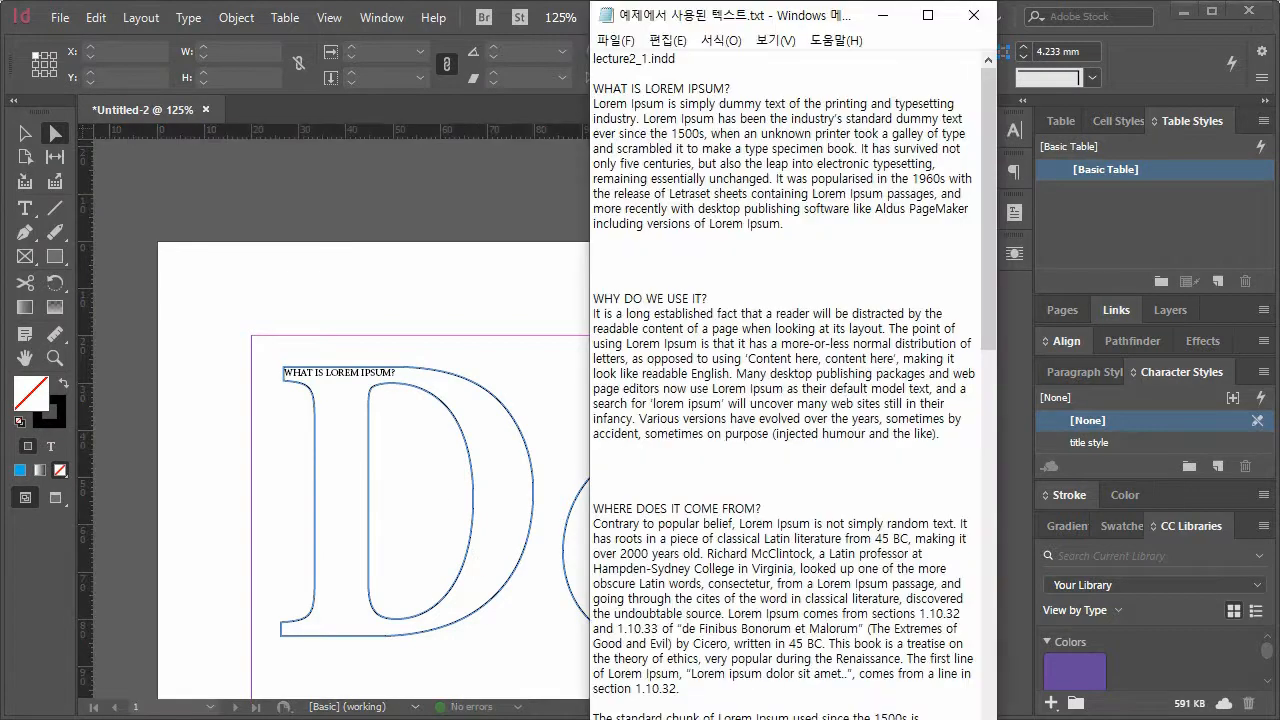
{"action": "left_click_drag", "start_coordinate": [824, 231], "coordinate": [536, 101]}
{"action": "key", "text": "ctrl+c"}
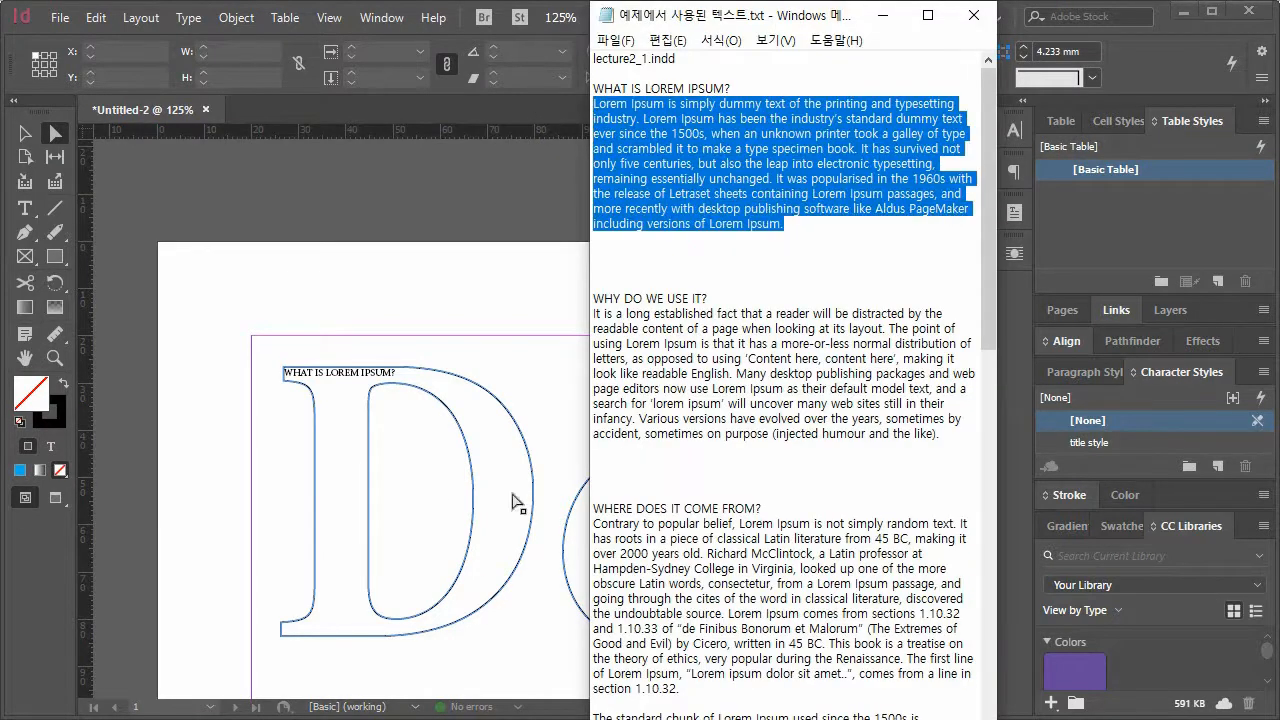
{"action": "left_click", "coordinate": [384, 383]}
{"action": "key", "text": "t"}
{"action": "left_click", "coordinate": [408, 376]}
{"action": "key", "text": "ctrl+v"}
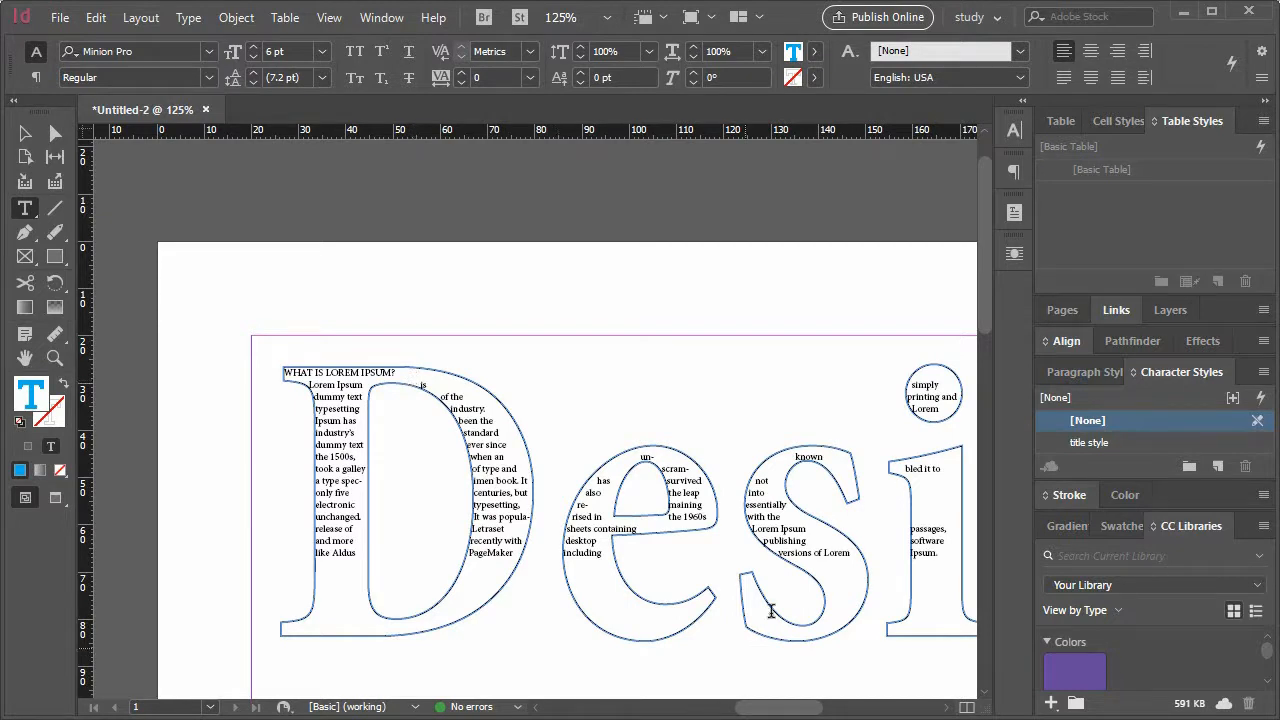
{"action": "key", "text": "ctrl+z"}
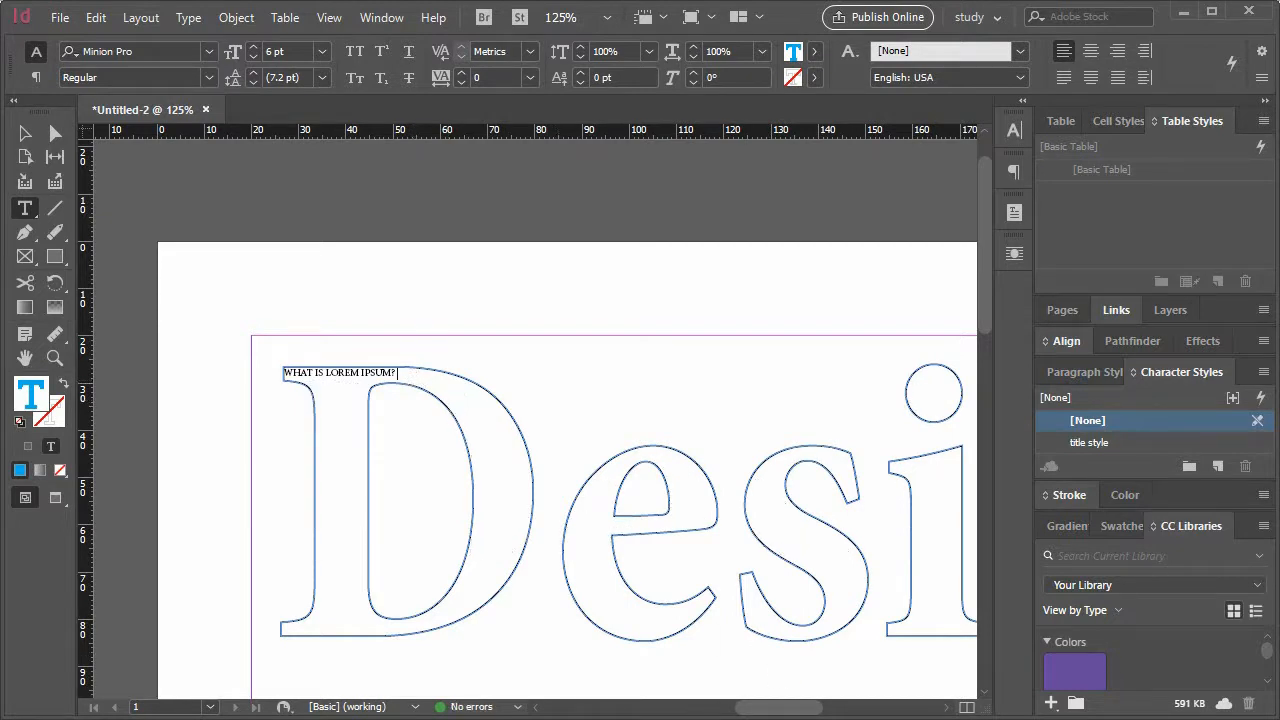
Step: Copy the longer passage starting at "WHAT IS LOREM IPSUM?" from the Notepad text file and paste it after the heading inside the letters
{"action": "key", "text": "alt+Tab"}
{"action": "left_click_drag", "start_coordinate": [920, 716], "coordinate": [575, 92]}
{"action": "key", "text": "ctrl+c"}
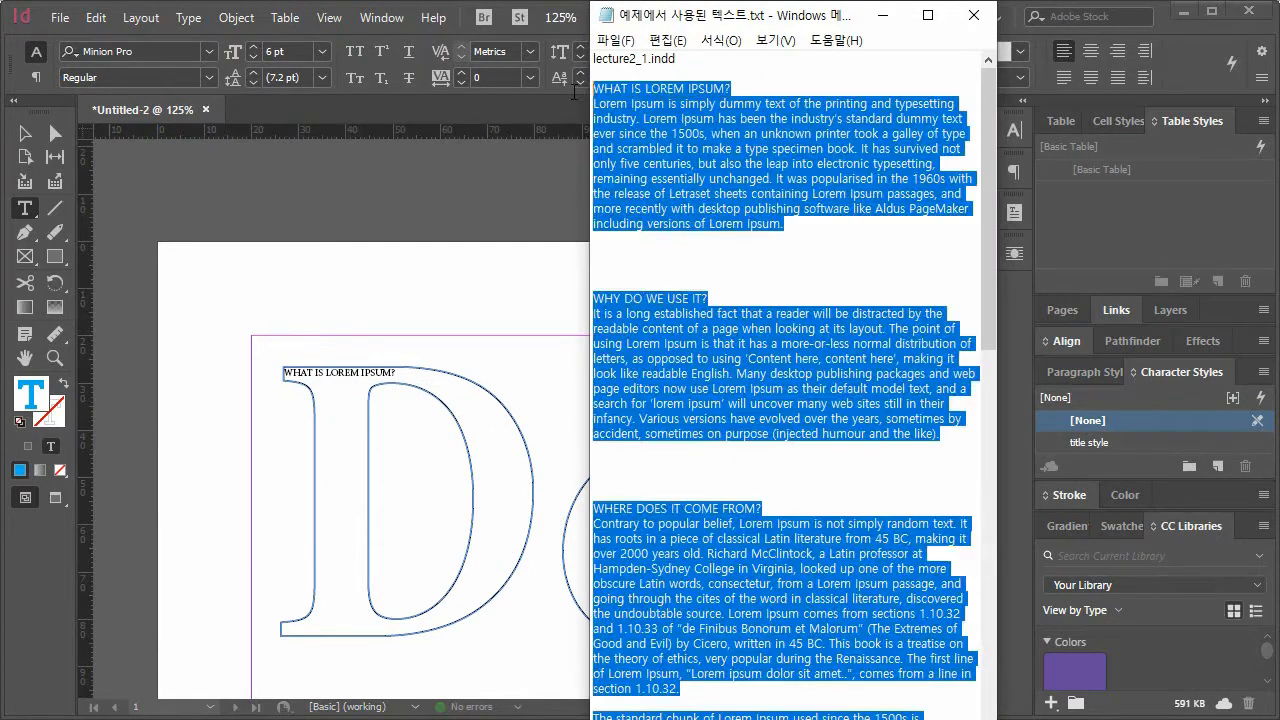
{"action": "left_click", "coordinate": [393, 376]}
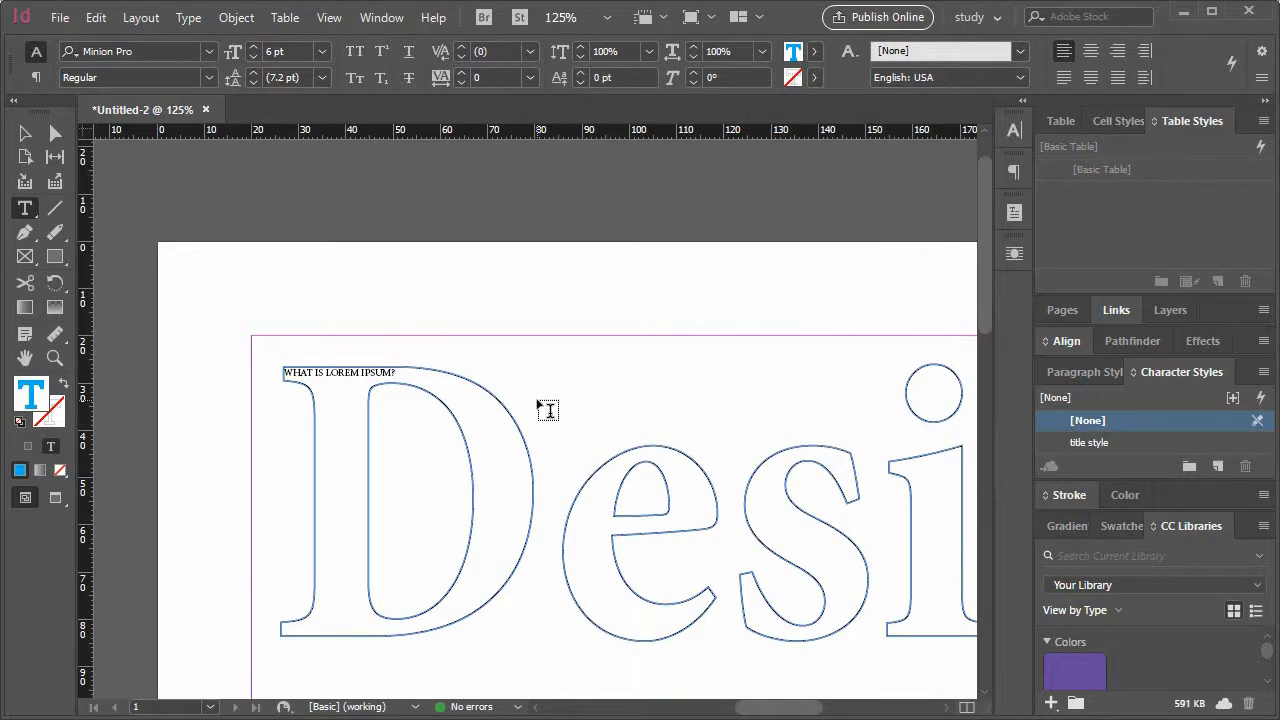
{"action": "key", "text": "ctrl+v"}
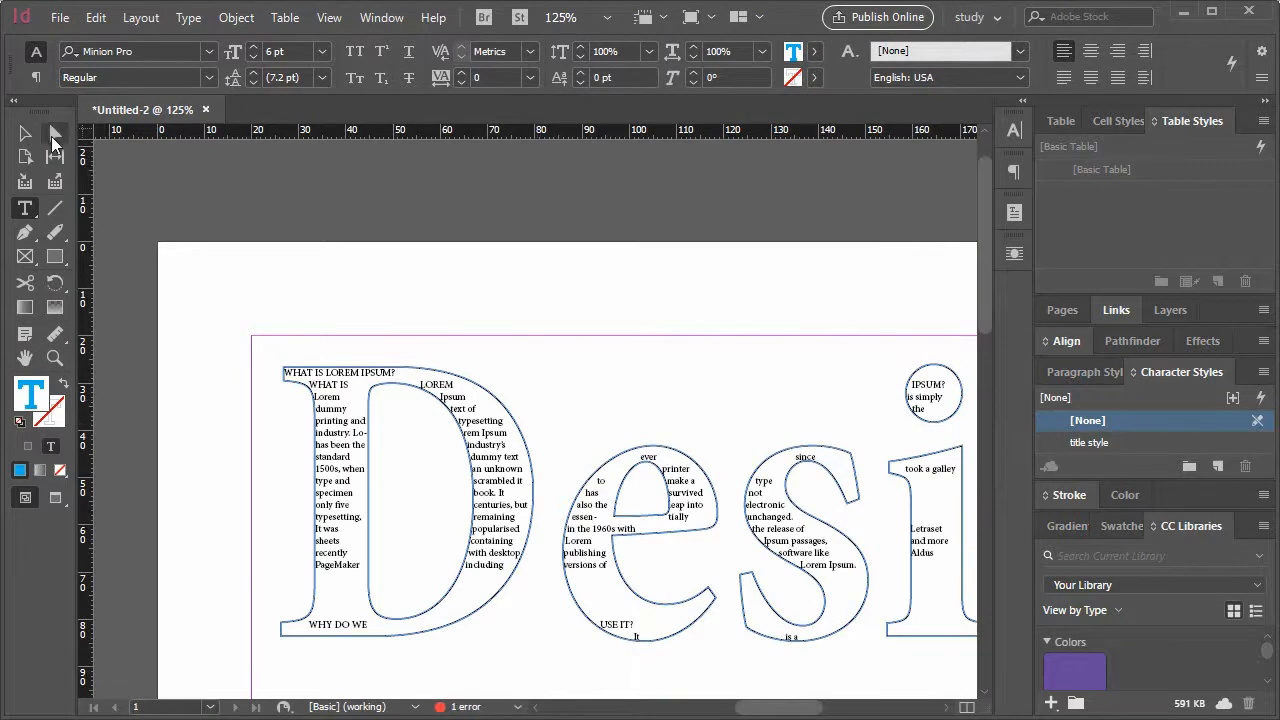
Step: Remove the stroke from the text-filled word "Design" and deselect it with the whole page in view
{"action": "left_click", "coordinate": [55, 133]}
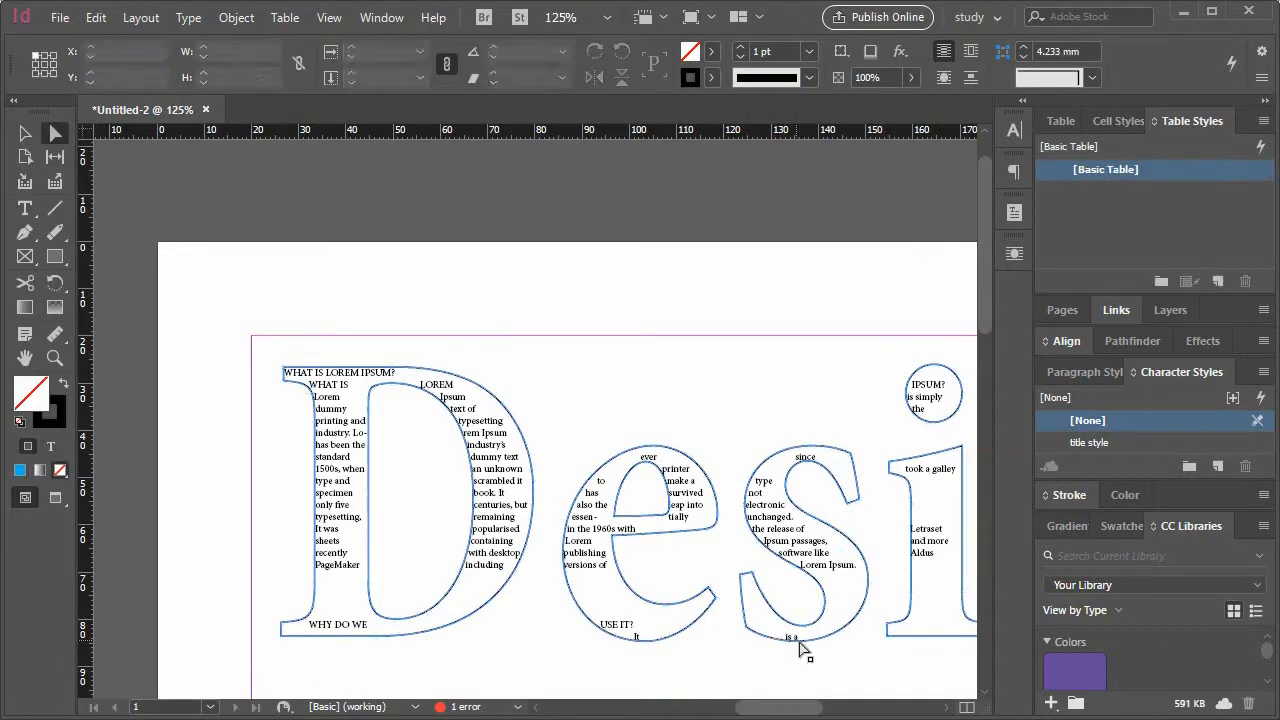
{"action": "left_click_drag", "start_coordinate": [968, 628], "coordinate": [754, 510]}
{"action": "left_click", "coordinate": [648, 610]}
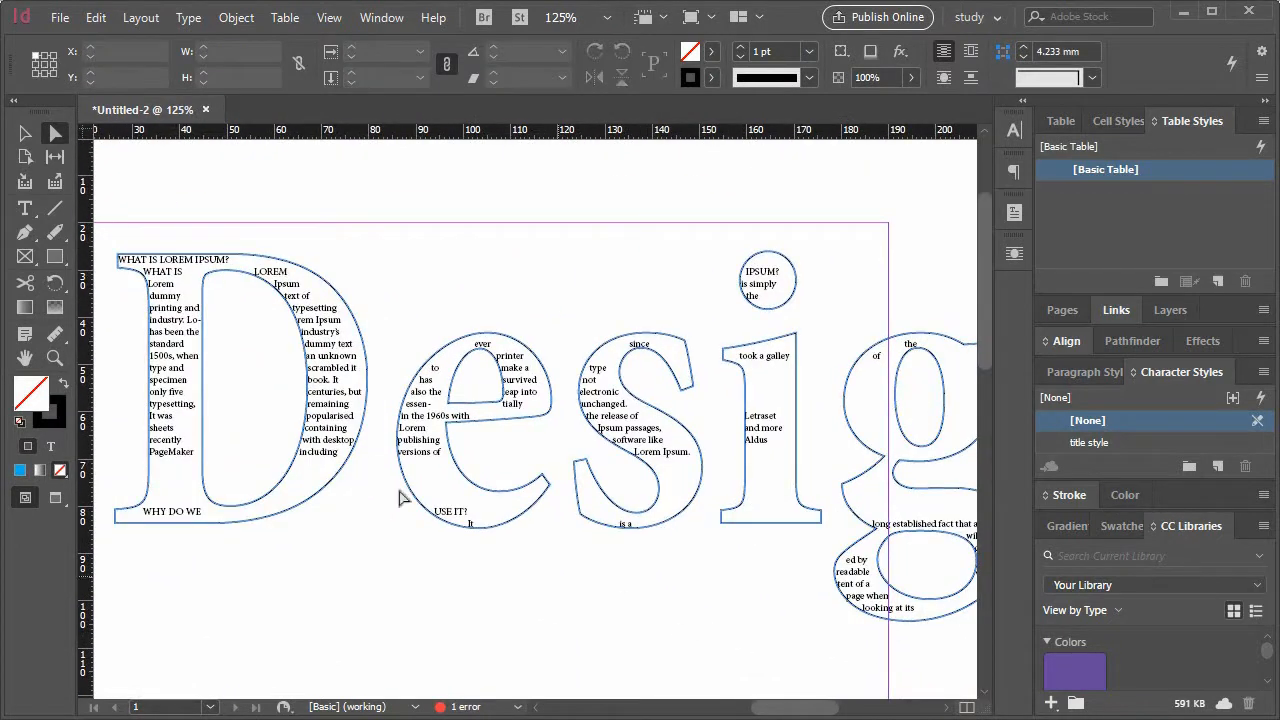
{"action": "double_click", "coordinate": [25, 357]}
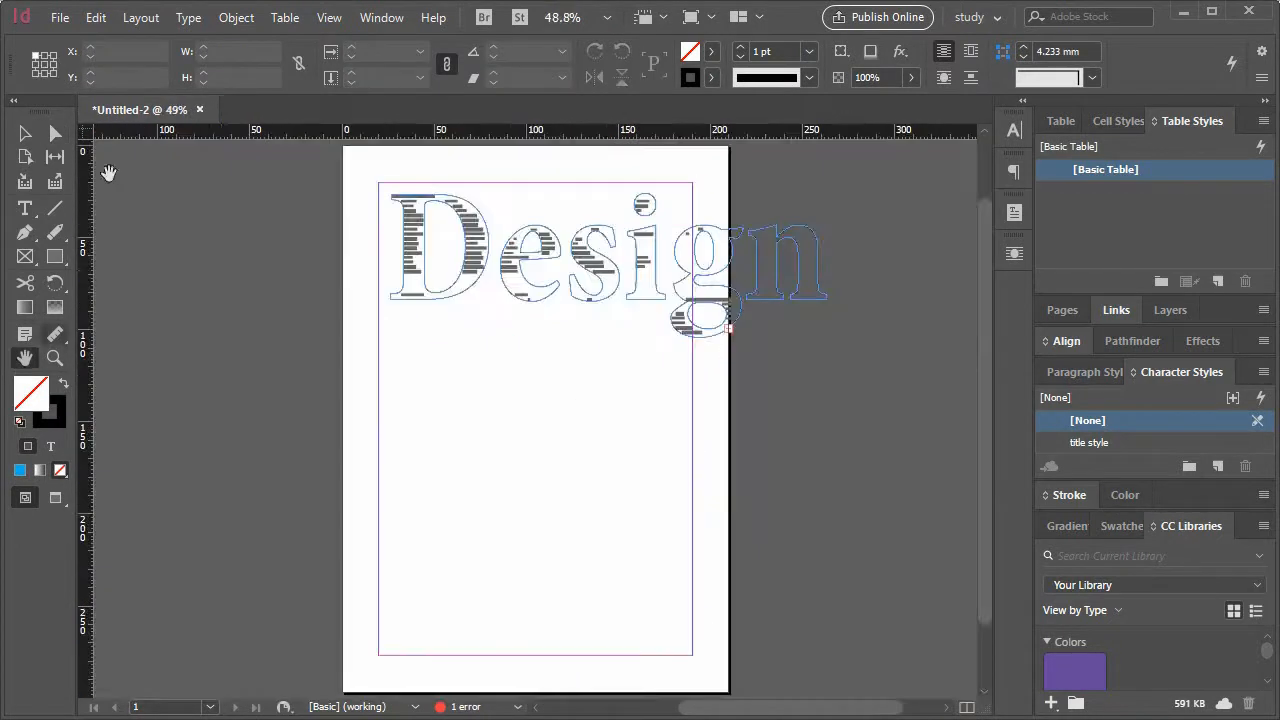
{"action": "left_click", "coordinate": [27, 134]}
{"action": "left_click_drag", "start_coordinate": [351, 184], "coordinate": [845, 417]}
{"action": "left_click", "coordinate": [60, 418]}
{"action": "left_click", "coordinate": [561, 444]}
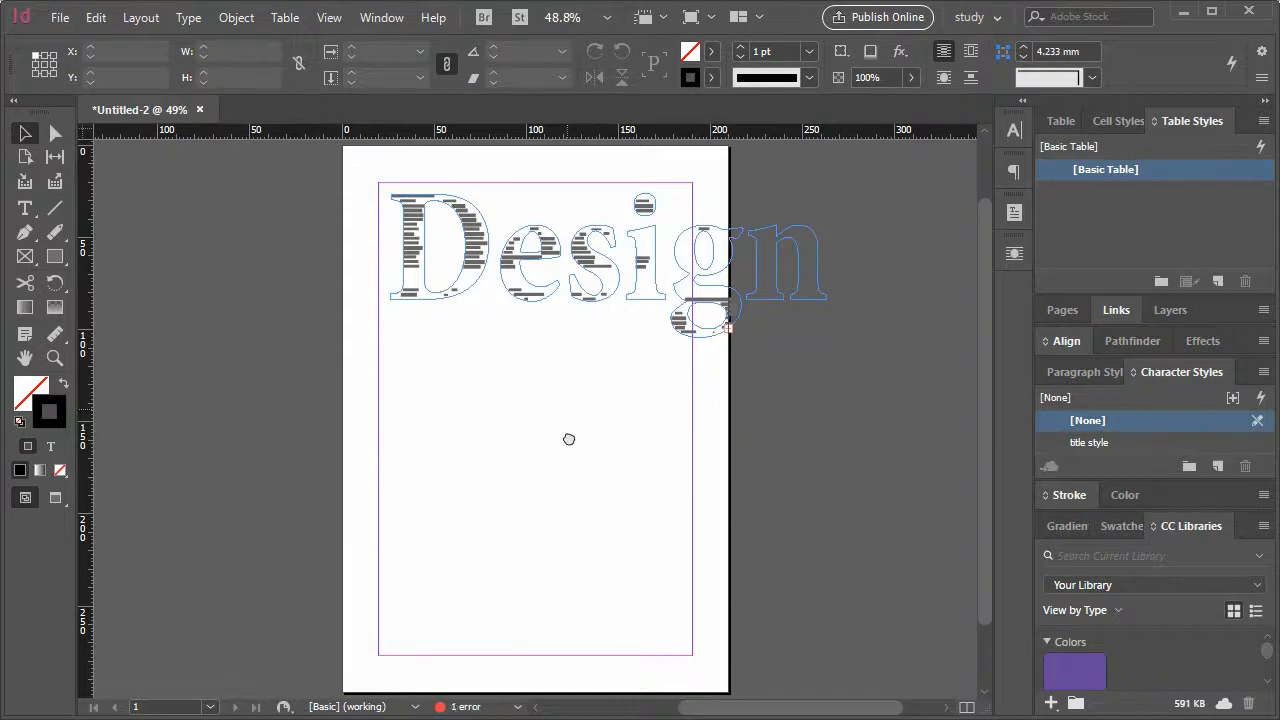
Step: Delete the text-filled word "Design" from the page
{"action": "left_click_drag", "start_coordinate": [566, 407], "coordinate": [591, 483]}
{"action": "left_click", "coordinate": [503, 349]}
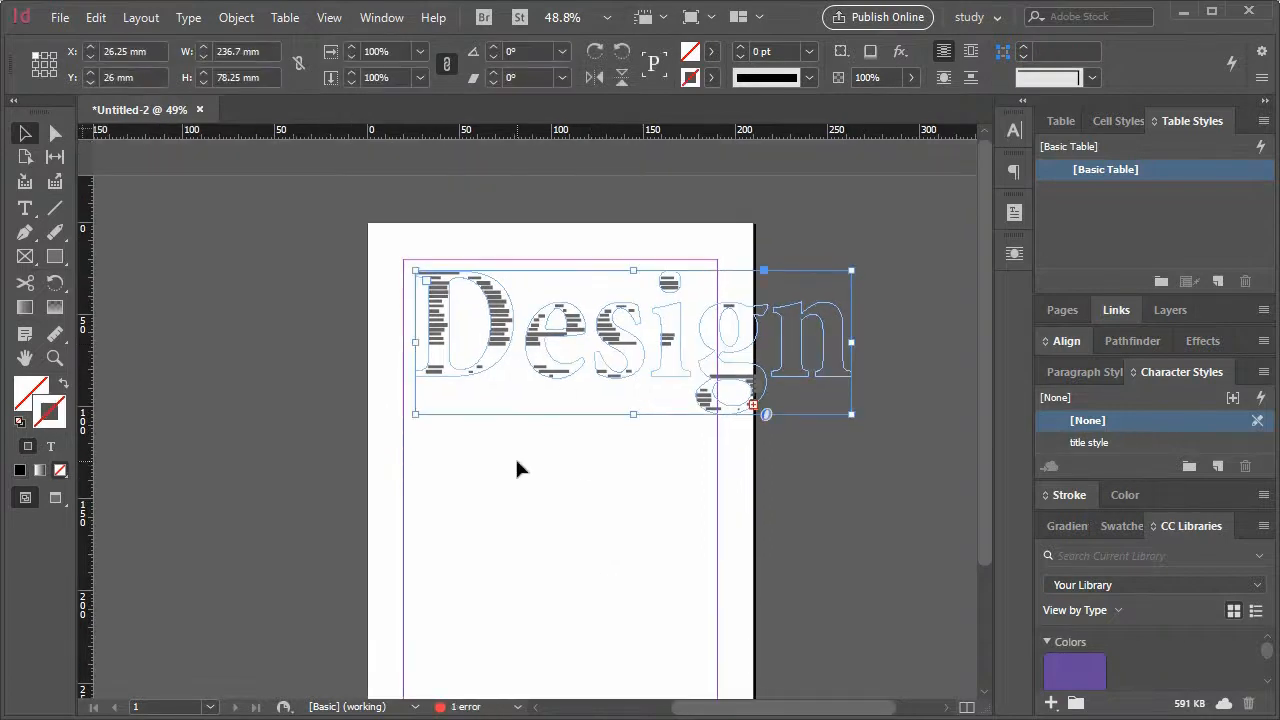
{"action": "key", "text": "Delete"}
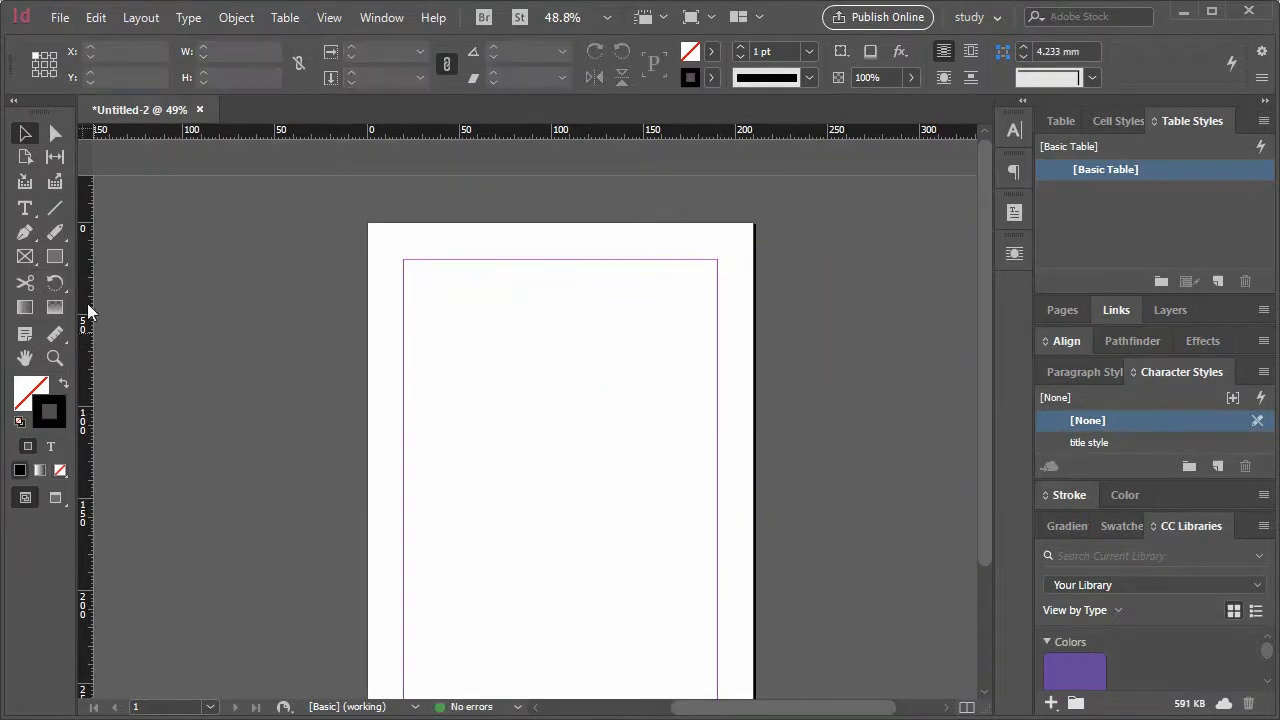
Step: Create a text frame about 80 × 86 mm in the middle of the page and enter the letter "D"
{"action": "left_click", "coordinate": [25, 210]}
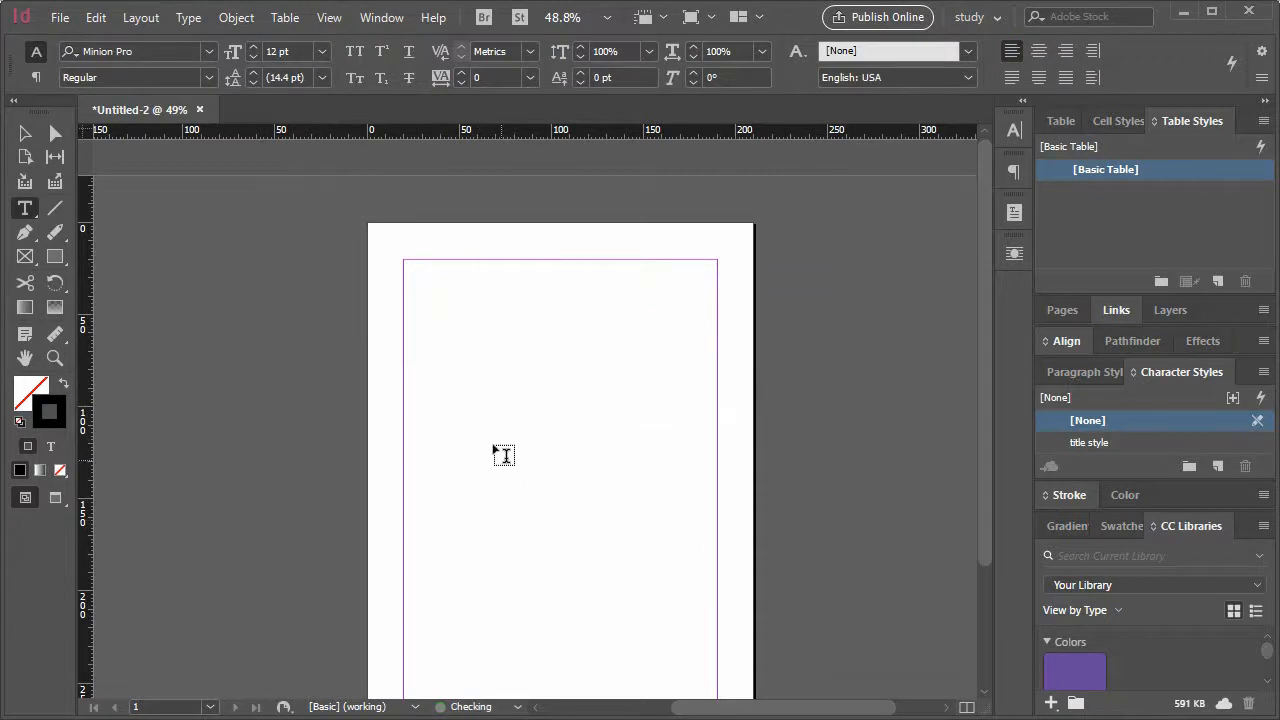
{"action": "left_click_drag", "start_coordinate": [459, 409], "coordinate": [607, 566]}
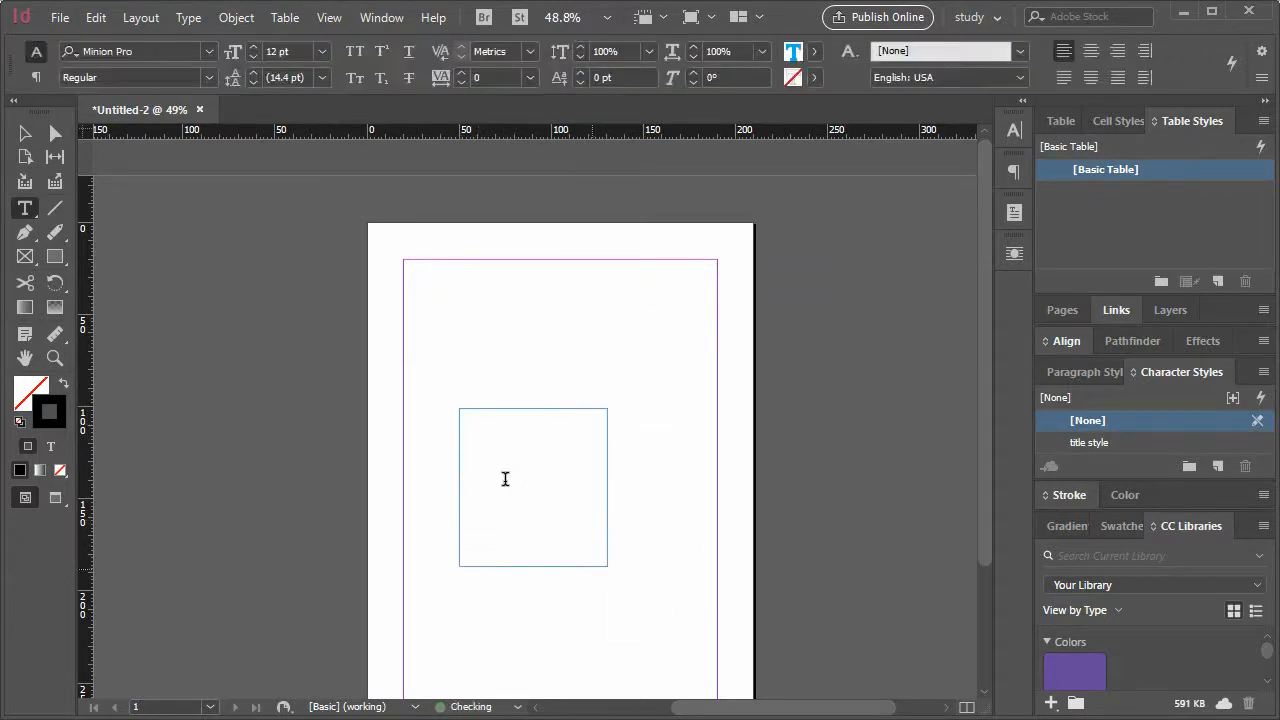
{"action": "type", "text": "D"}
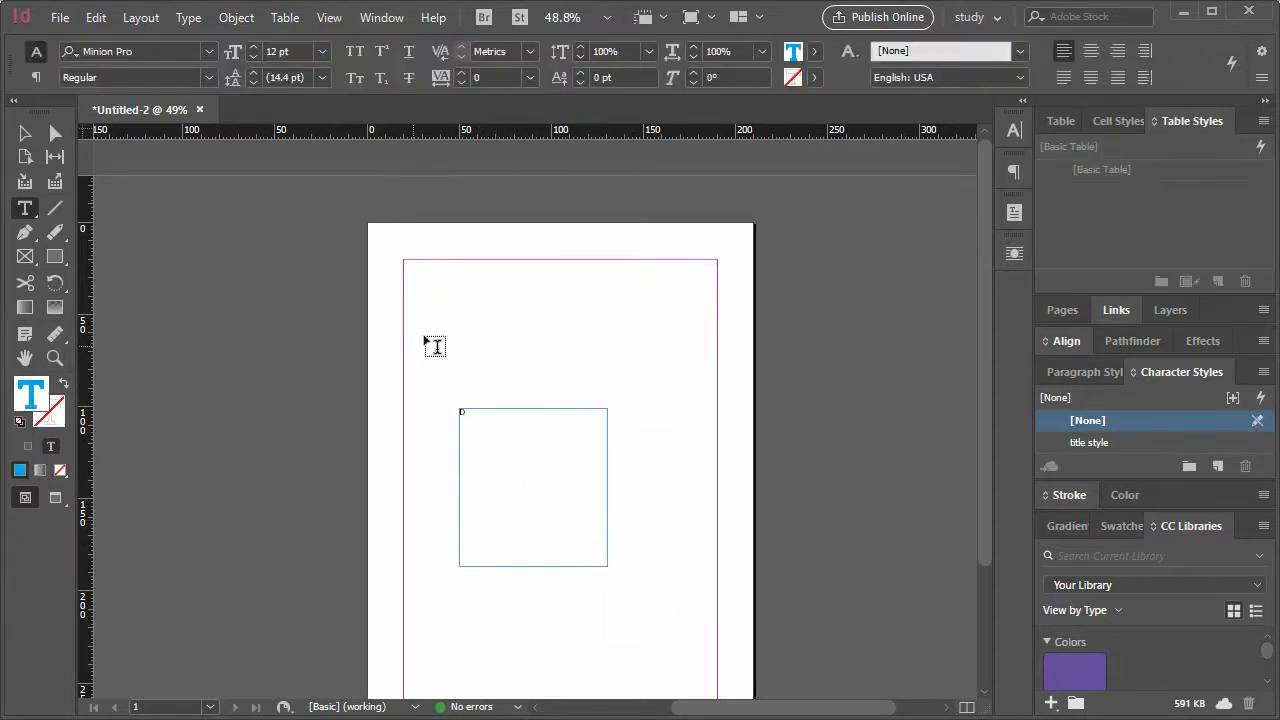
Step: Set the letter "D" to 400 pt and enlarge its text frame to about 136 × 147 mm
{"action": "left_click_drag", "start_coordinate": [489, 416], "coordinate": [414, 434]}
{"action": "left_click", "coordinate": [228, 51]}
{"action": "type", "text": "400"}
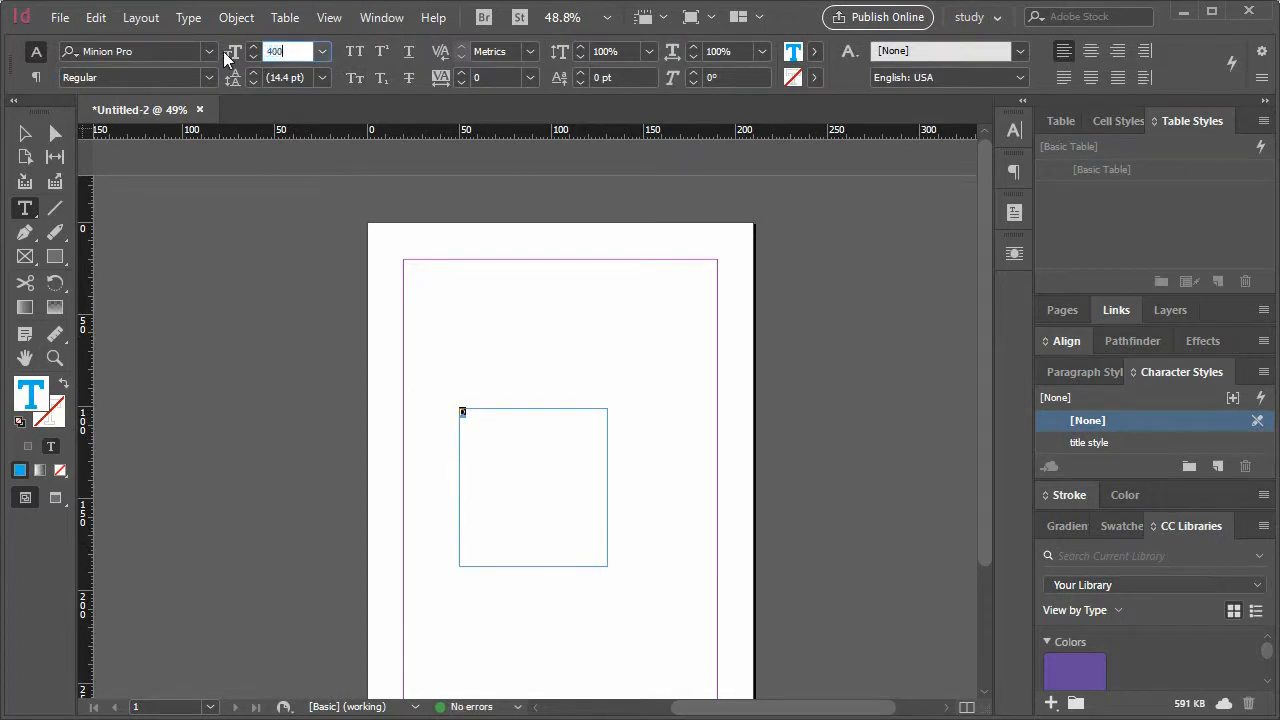
{"action": "key", "text": "Return"}
{"action": "left_click", "coordinate": [25, 133]}
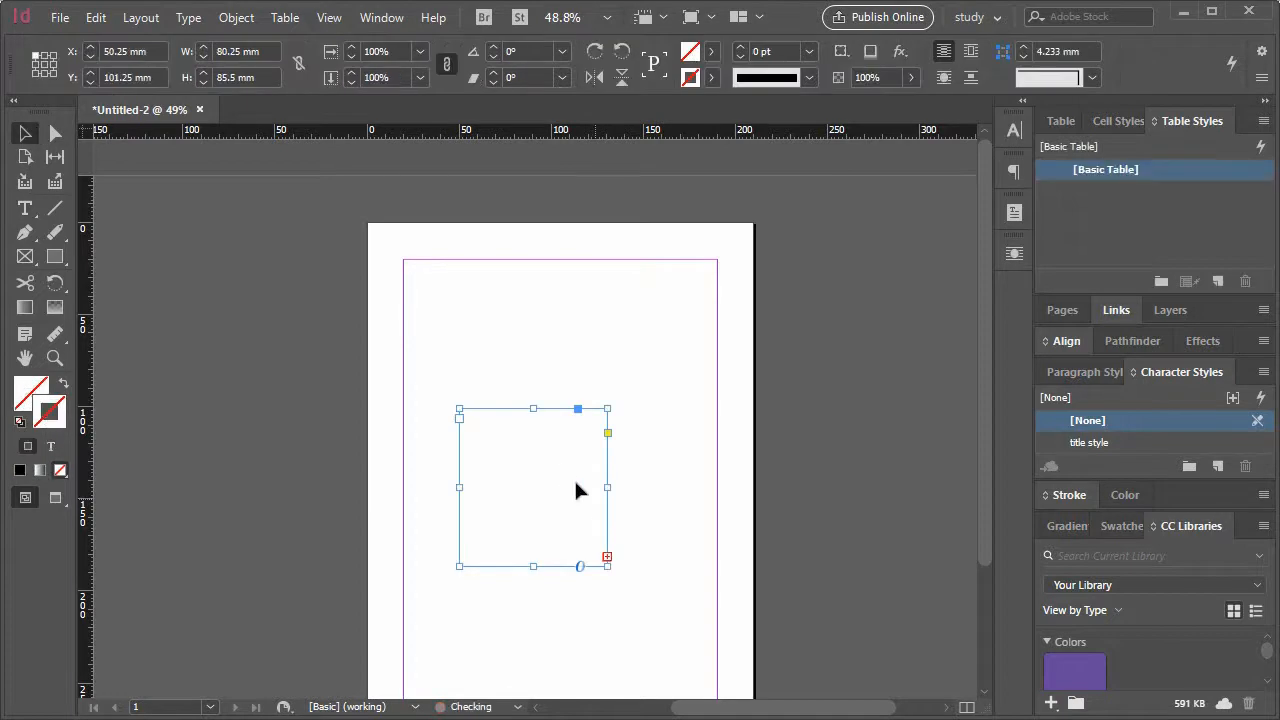
{"action": "left_click_drag", "start_coordinate": [607, 566], "coordinate": [709, 678]}
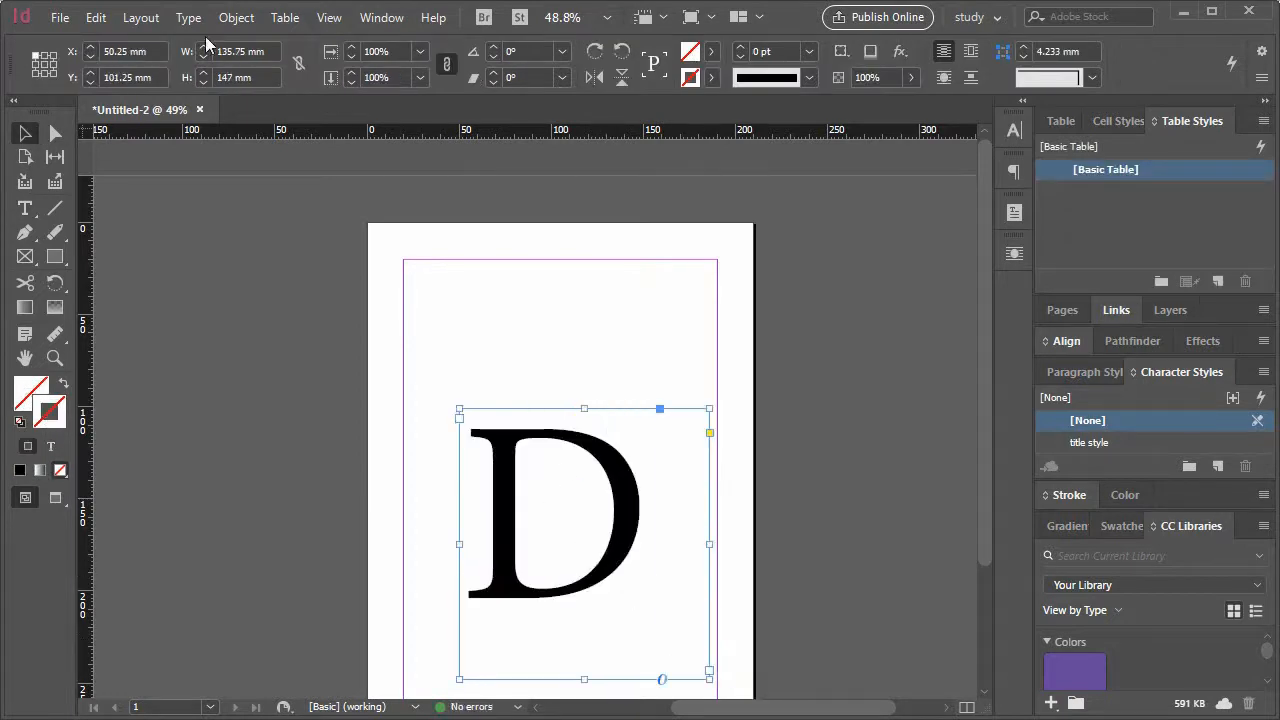
Step: Make the letter "D" Bold and move its frame to about X 26 mm, Y 30 mm
{"action": "left_click", "coordinate": [21, 211]}
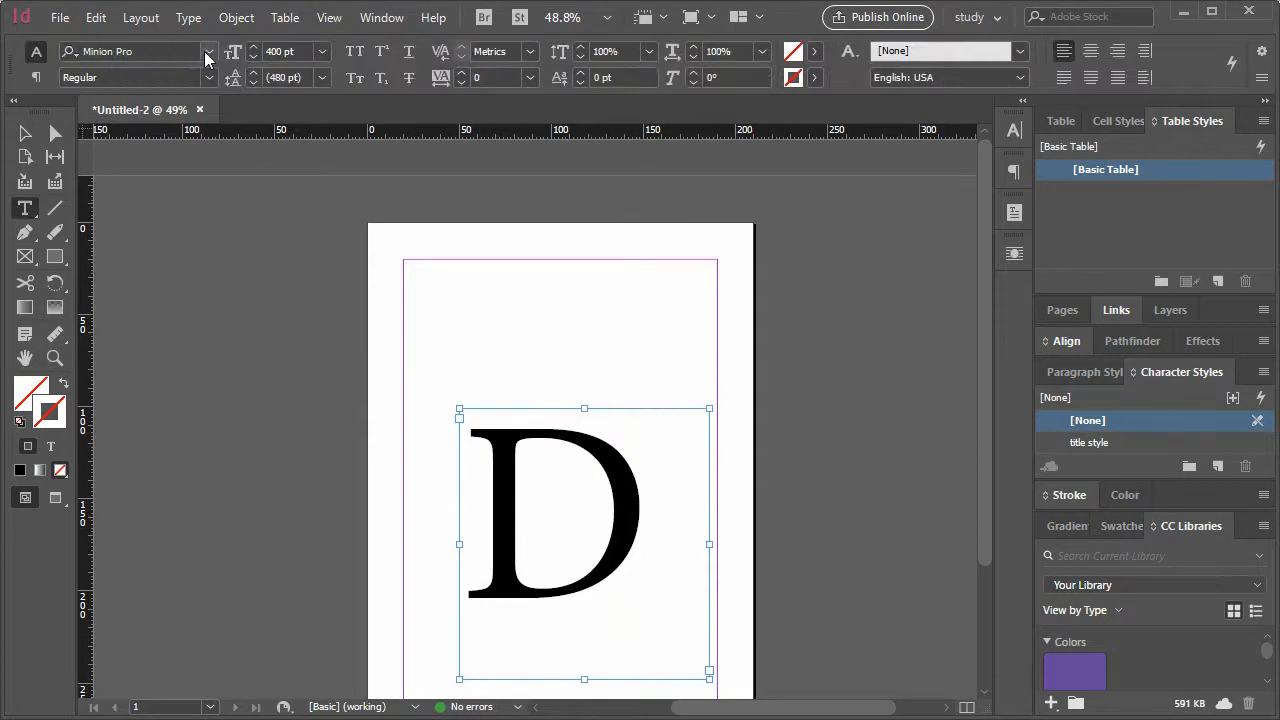
{"action": "left_click", "coordinate": [209, 51]}
{"action": "left_click", "coordinate": [209, 52]}
{"action": "left_click", "coordinate": [209, 77]}
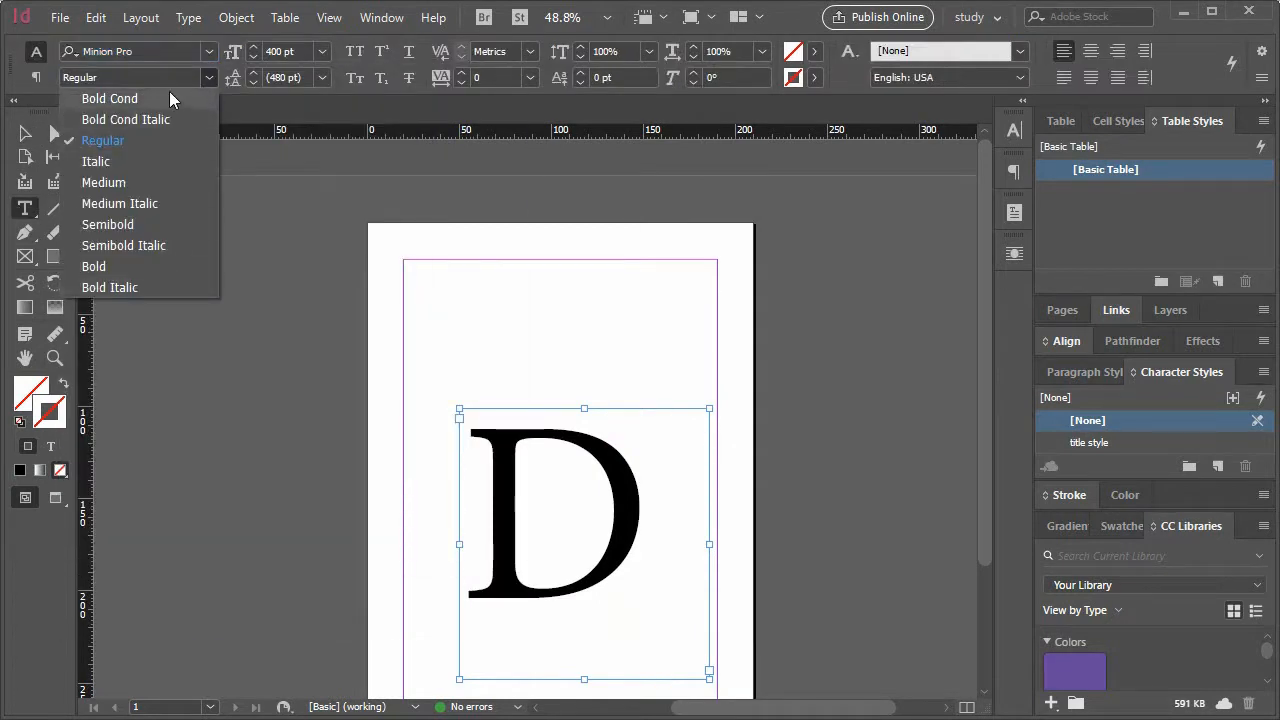
{"action": "left_click", "coordinate": [169, 266]}
{"action": "key", "text": "Escape"}
{"action": "left_click_drag", "start_coordinate": [613, 499], "coordinate": [568, 366]}
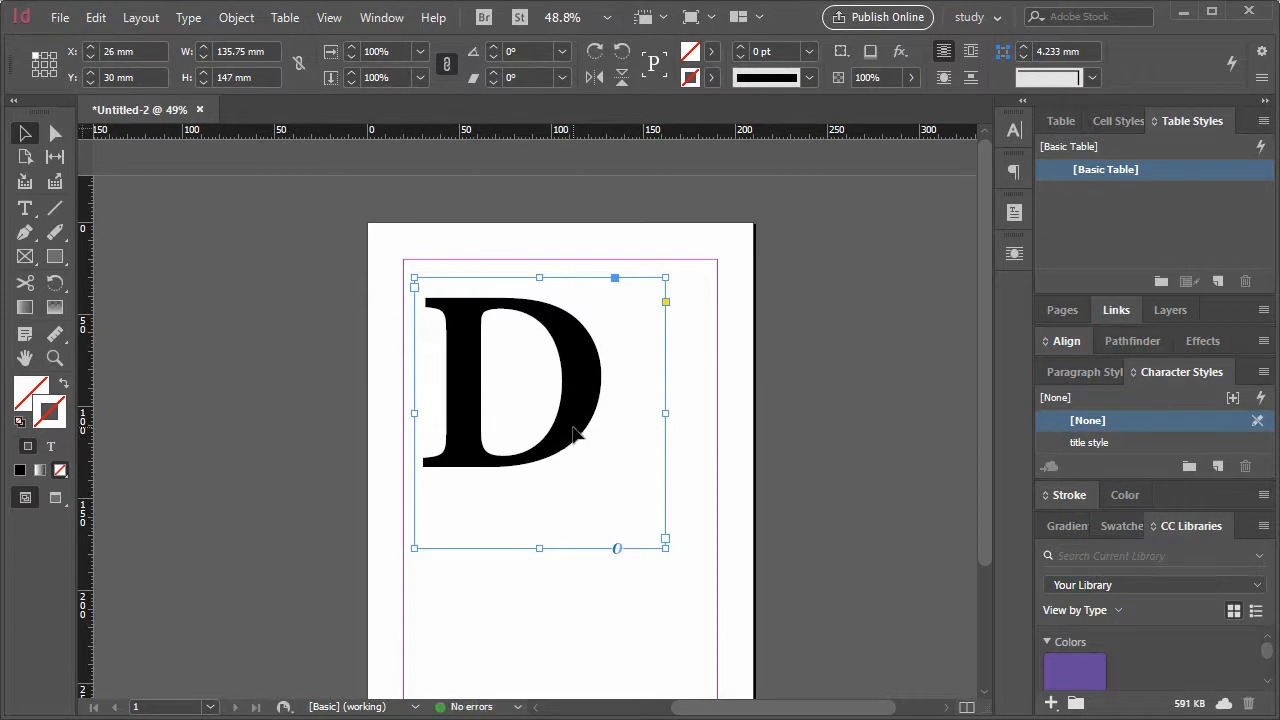
Step: Convert the "D" to outlines and align the shape with the page's upper-left margin corner at X 20 mm, Y 20 mm
{"action": "left_click", "coordinate": [182, 18]}
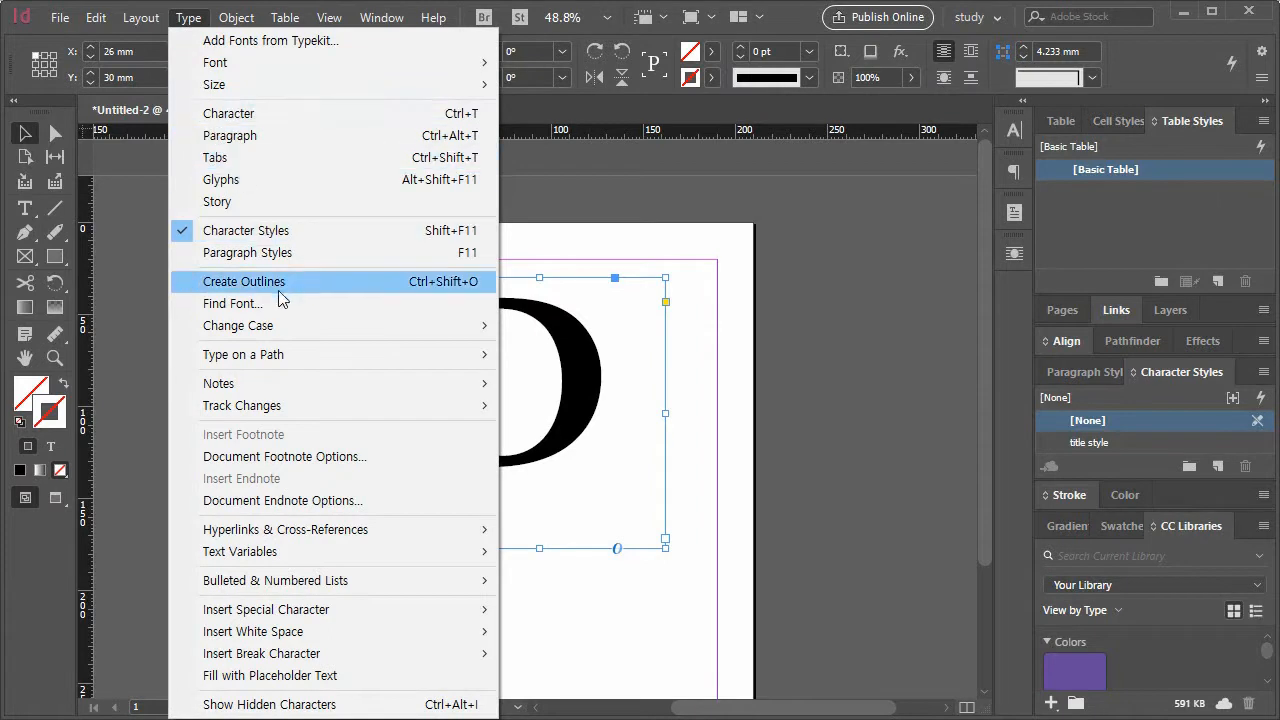
{"action": "left_click", "coordinate": [313, 281]}
{"action": "left_click_drag", "start_coordinate": [580, 400], "coordinate": [564, 363]}
Step: Swap the fill and stroke of the outlined "D" to give it a black stroke and no fill, and deselect it
{"action": "left_click", "coordinate": [55, 357]}
{"action": "left_click", "coordinate": [533, 324]}
{"action": "left_click", "coordinate": [596, 347]}
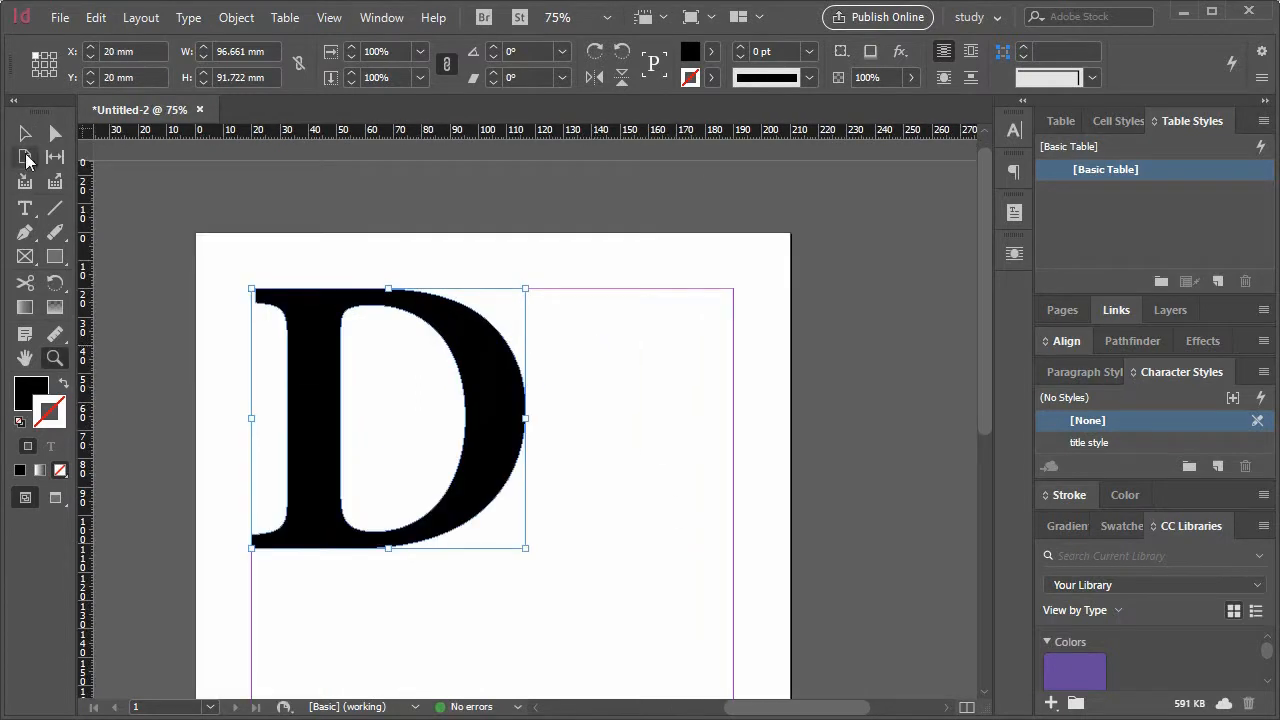
{"action": "left_click", "coordinate": [25, 133]}
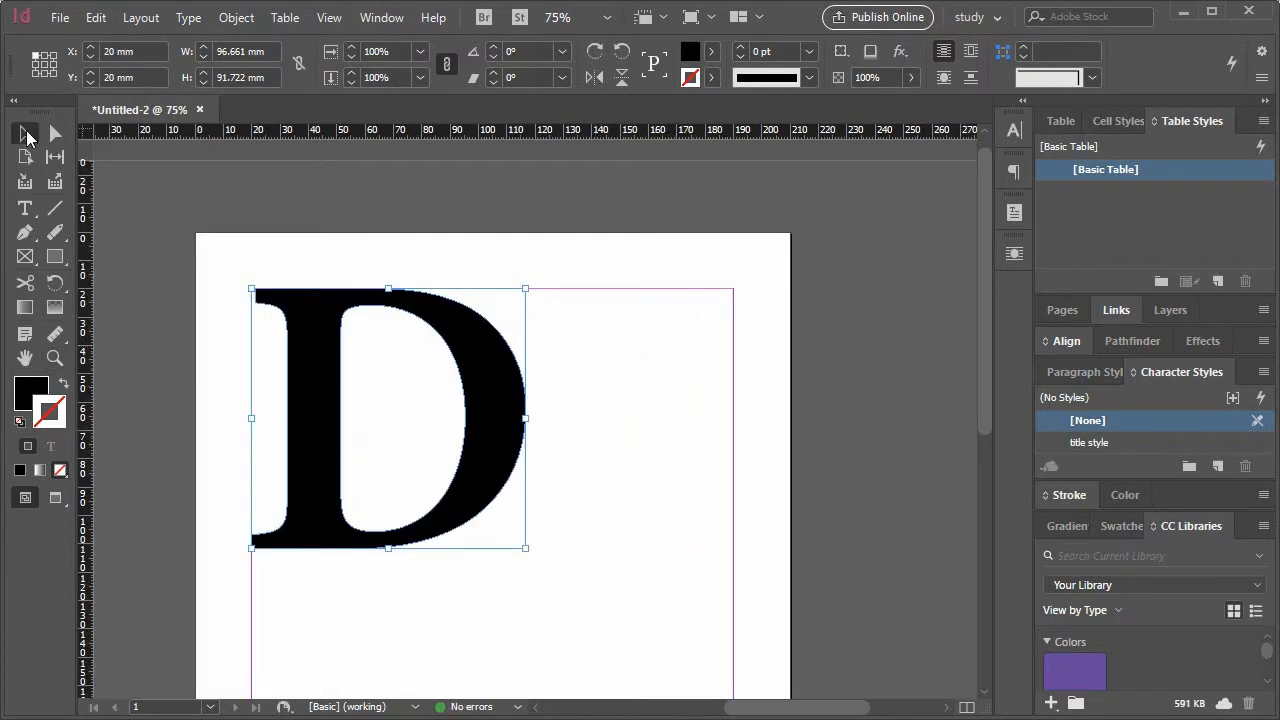
{"action": "left_click", "coordinate": [62, 385]}
{"action": "left_click", "coordinate": [640, 540]}
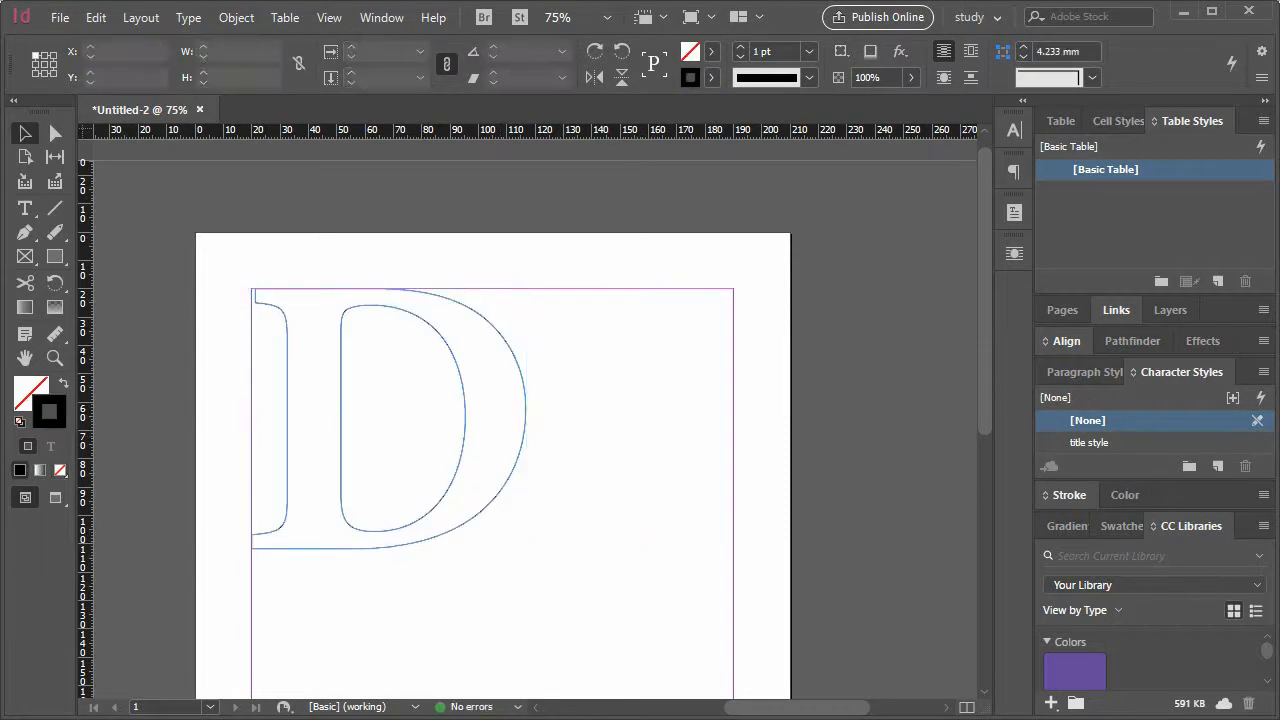
Step: Try filling the outlined "D" with the "WHAT IS LOREM IPSUM?" paragraph from the Notepad text file, and undo the paste
{"action": "key", "text": "alt+Tab"}
{"action": "left_click_drag", "start_coordinate": [789, 219], "coordinate": [524, 92]}
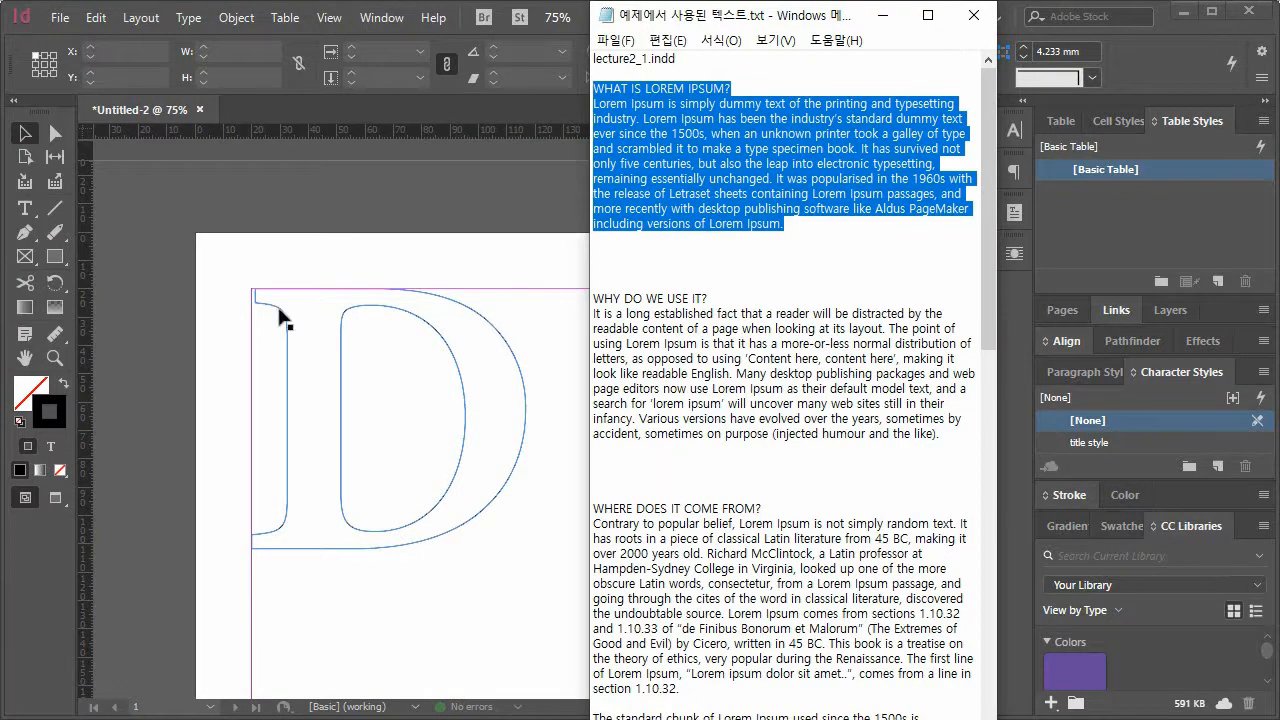
{"action": "left_click", "coordinate": [285, 312]}
{"action": "key", "text": "t"}
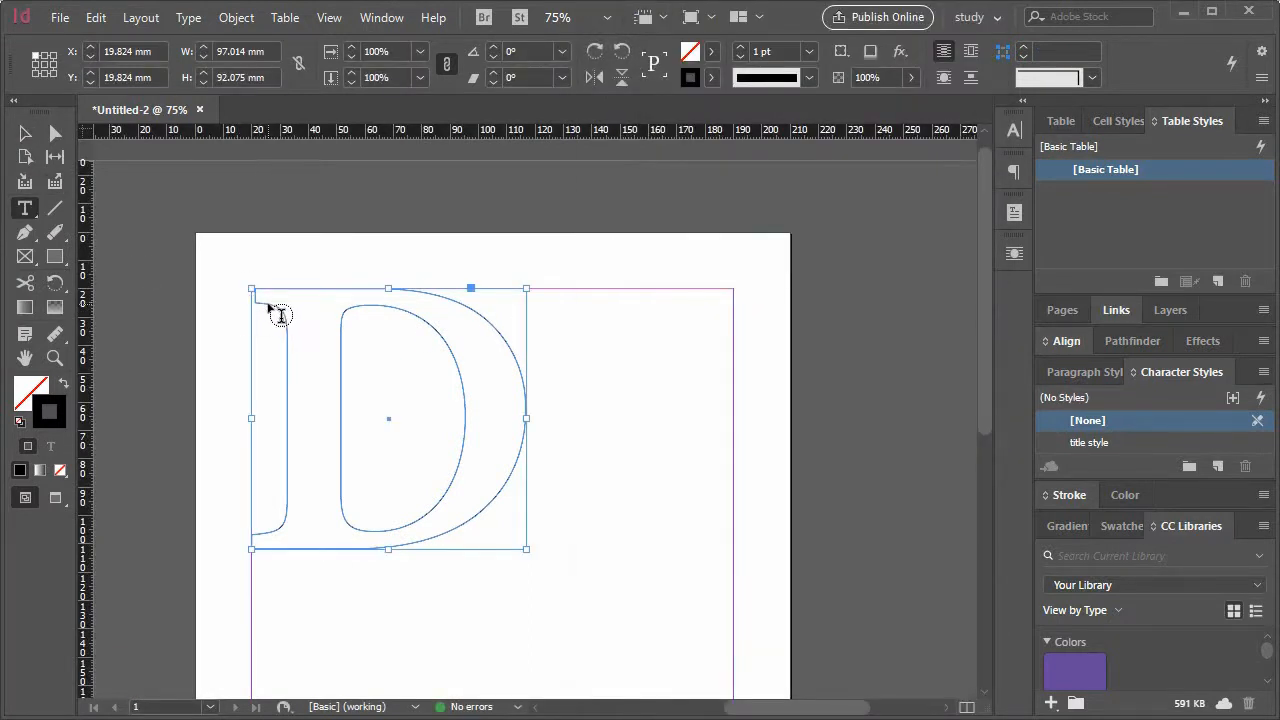
{"action": "left_click", "coordinate": [26, 209]}
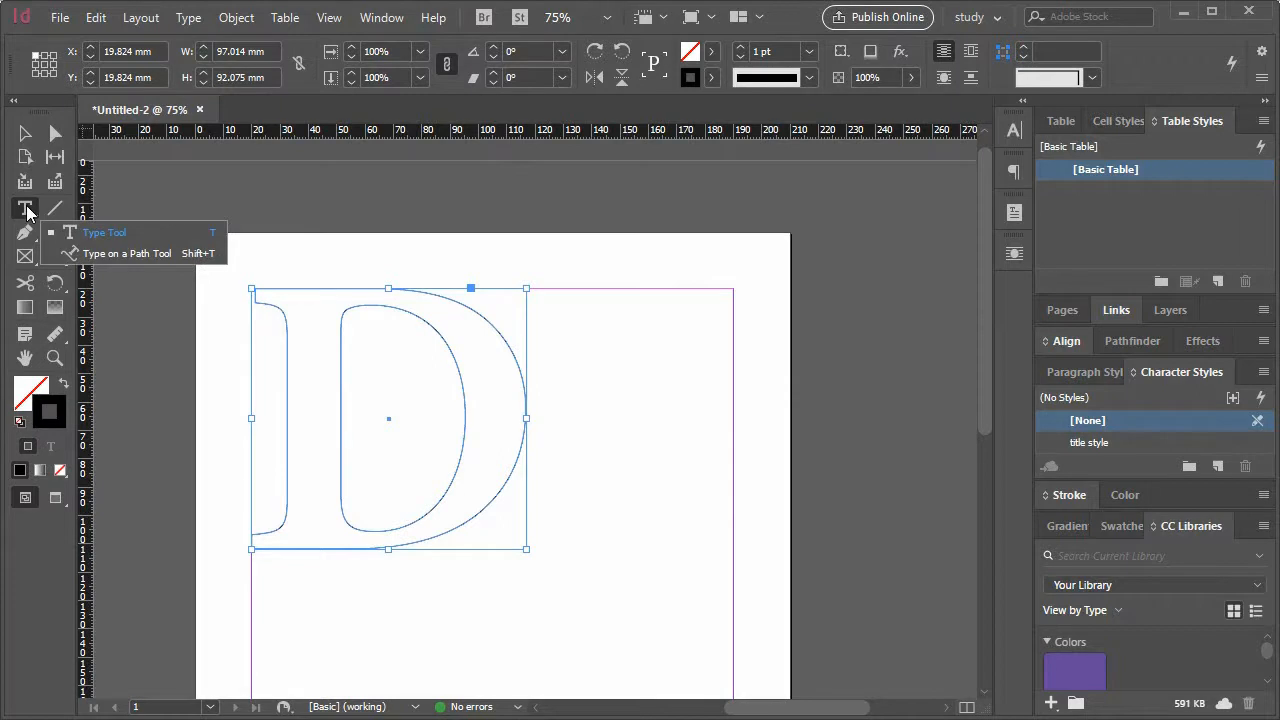
{"action": "left_click", "coordinate": [268, 311]}
{"action": "left_click", "coordinate": [268, 309]}
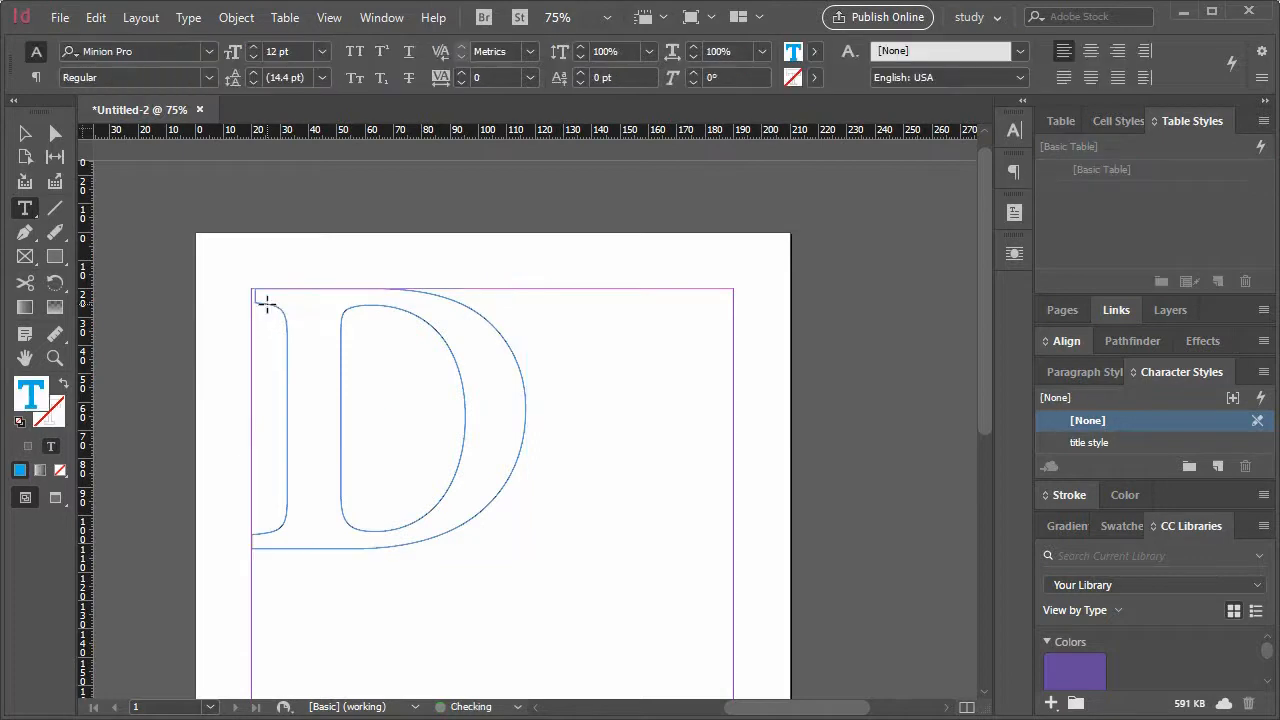
{"action": "key", "text": "ctrl+v"}
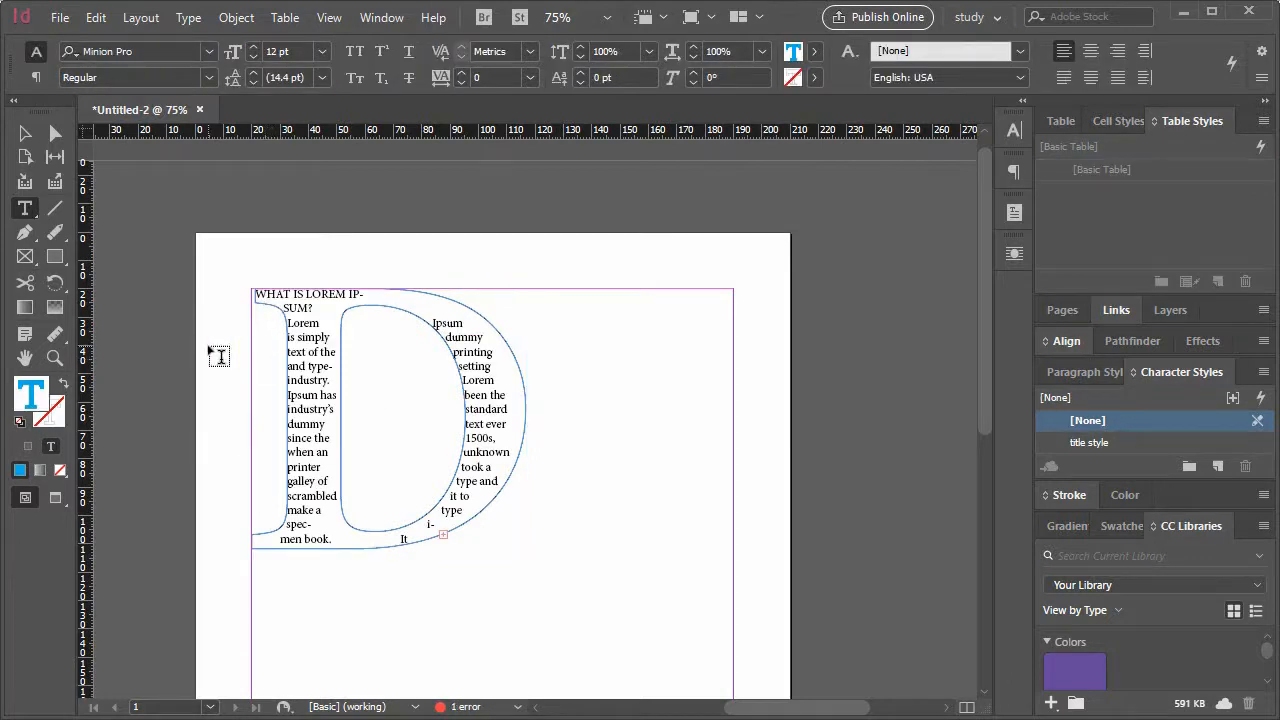
{"action": "left_click", "coordinate": [25, 133]}
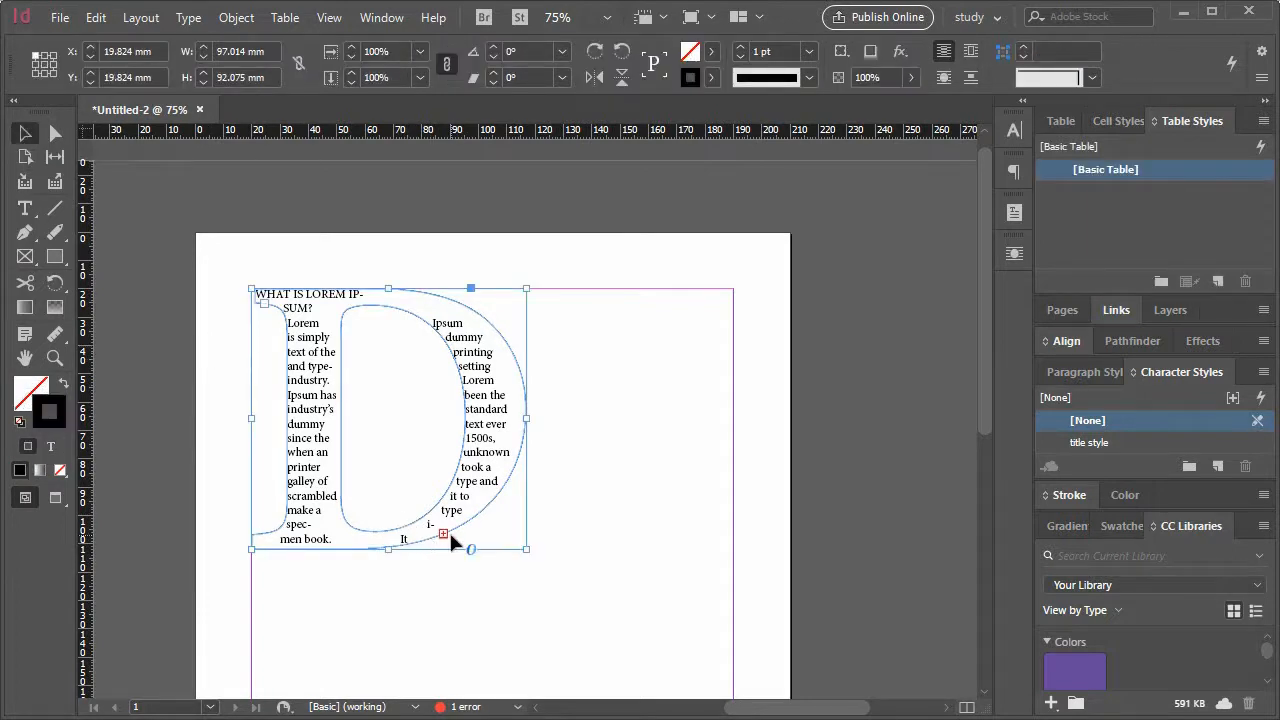
{"action": "key", "text": "ctrl+z"}
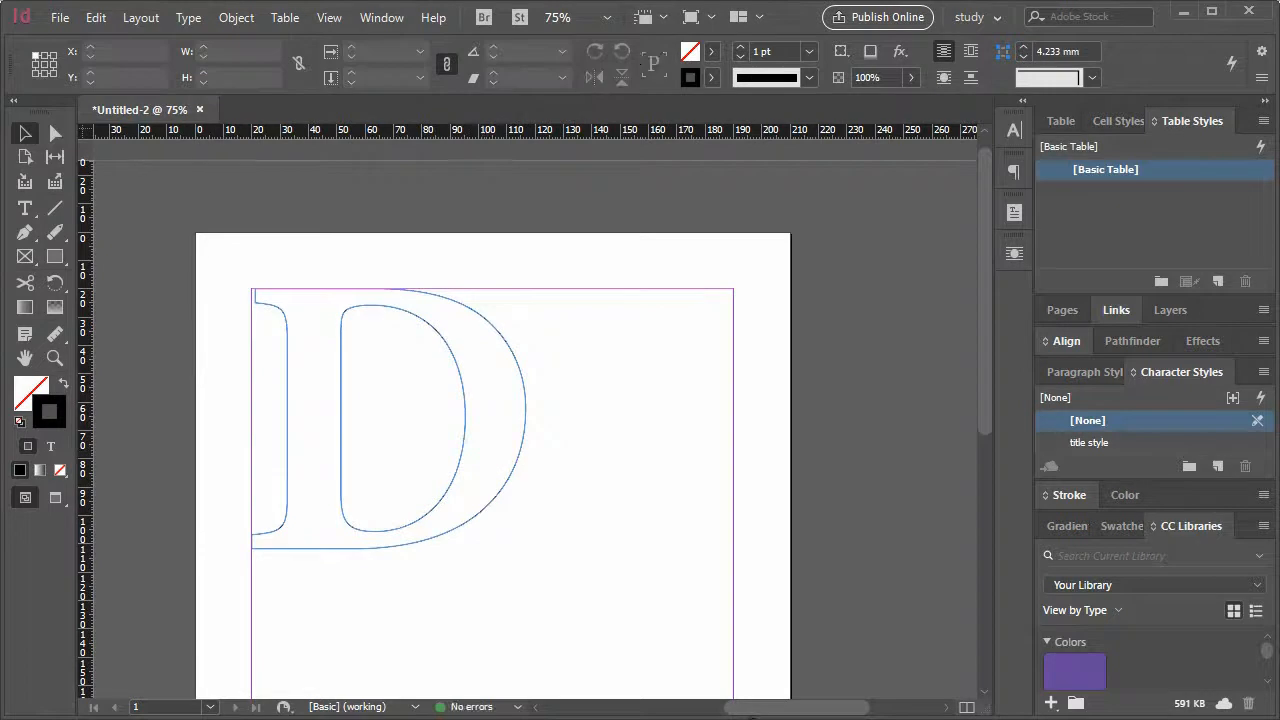
Step: Copy the text from "WHAT IS LOREM IPSUM?" to "not only five centuries" in the Notepad file and paste it inside the "D" outline
{"action": "key", "text": "alt+Tab"}
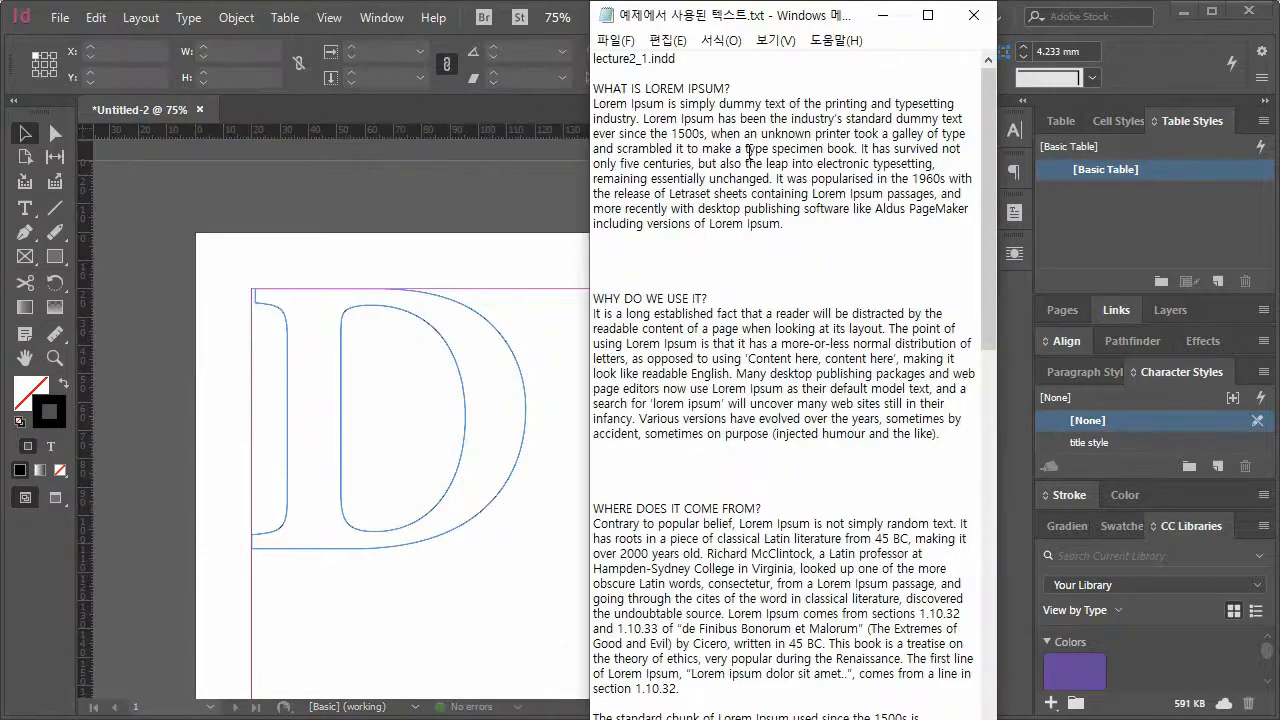
{"action": "left_click_drag", "start_coordinate": [694, 162], "coordinate": [578, 88]}
{"action": "key", "text": "ctrl+c"}
{"action": "left_click", "coordinate": [25, 208]}
{"action": "left_click", "coordinate": [270, 350]}
{"action": "key", "text": "ctrl+v"}
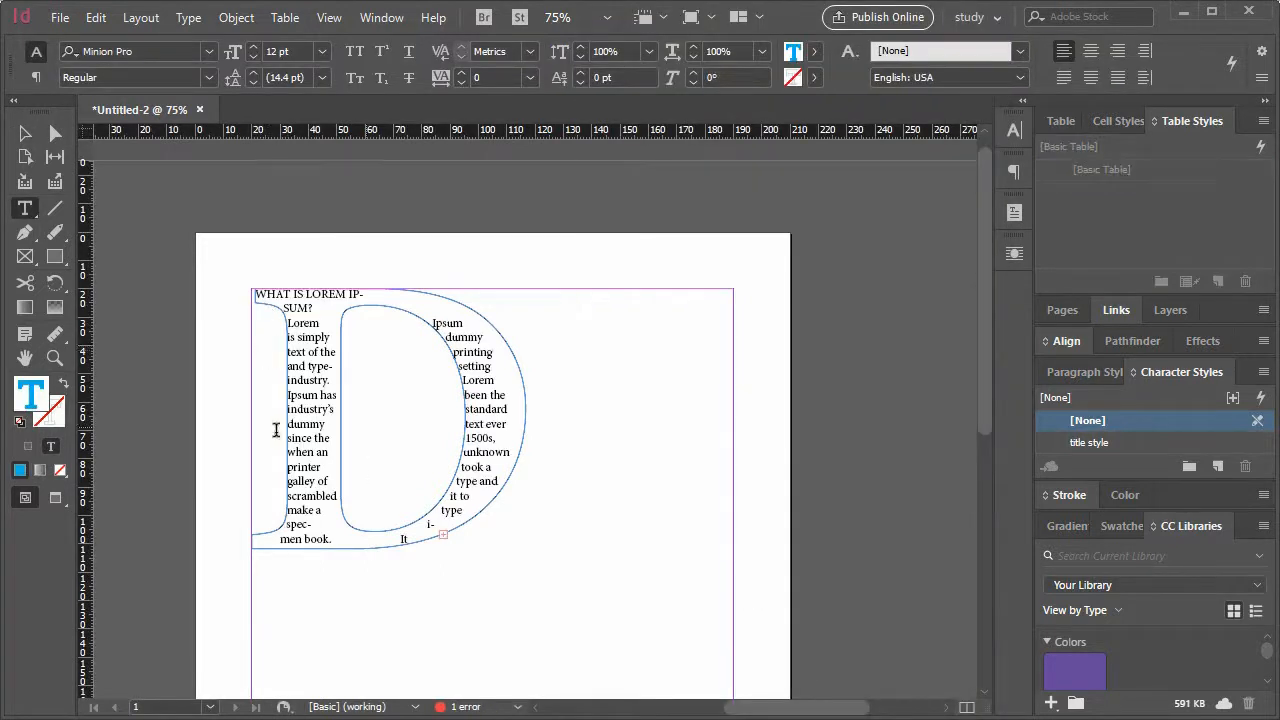
Step: Set the font size of all text inside the "D" to 6 pt
{"action": "key", "text": "ctrl+a"}
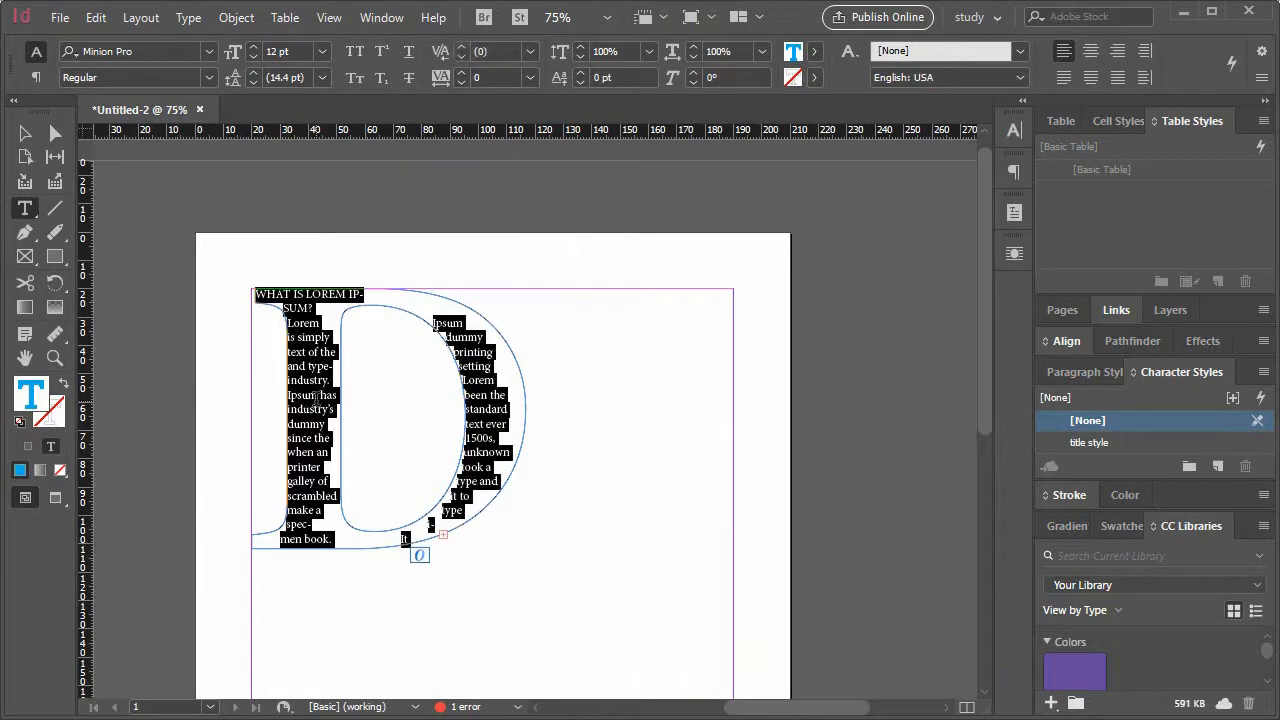
{"action": "left_click", "coordinate": [322, 51]}
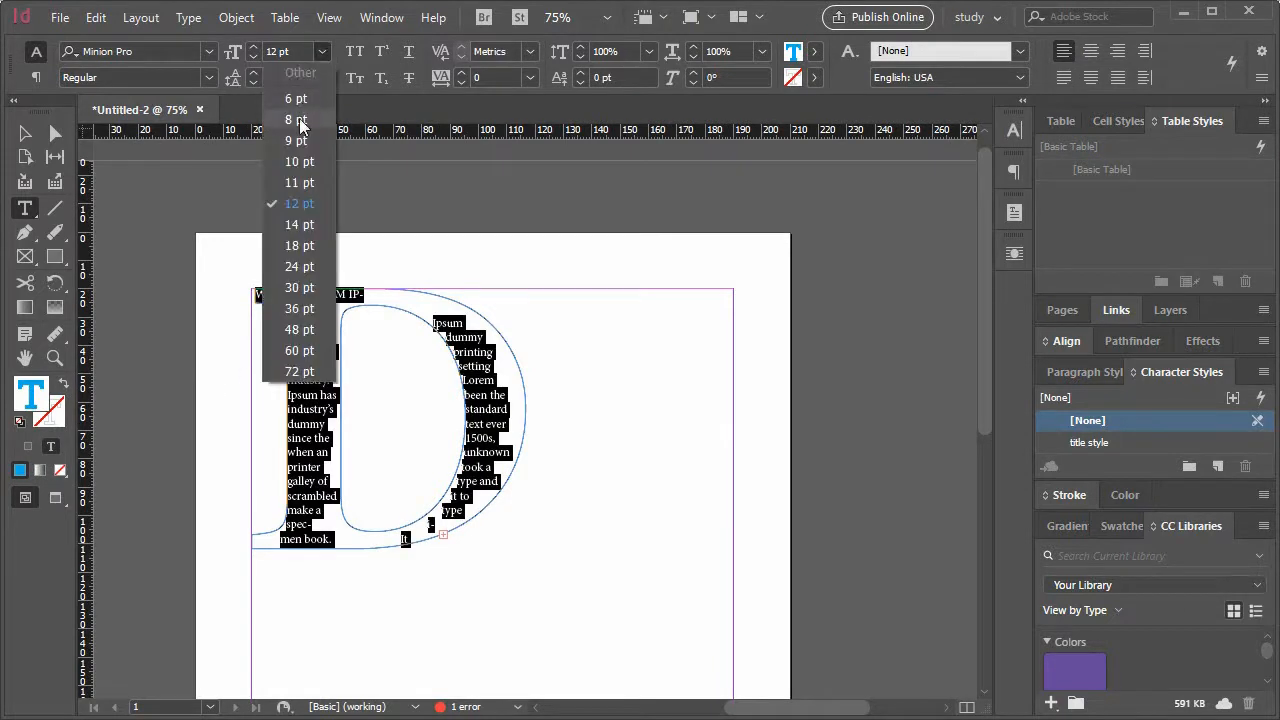
{"action": "left_click", "coordinate": [303, 98]}
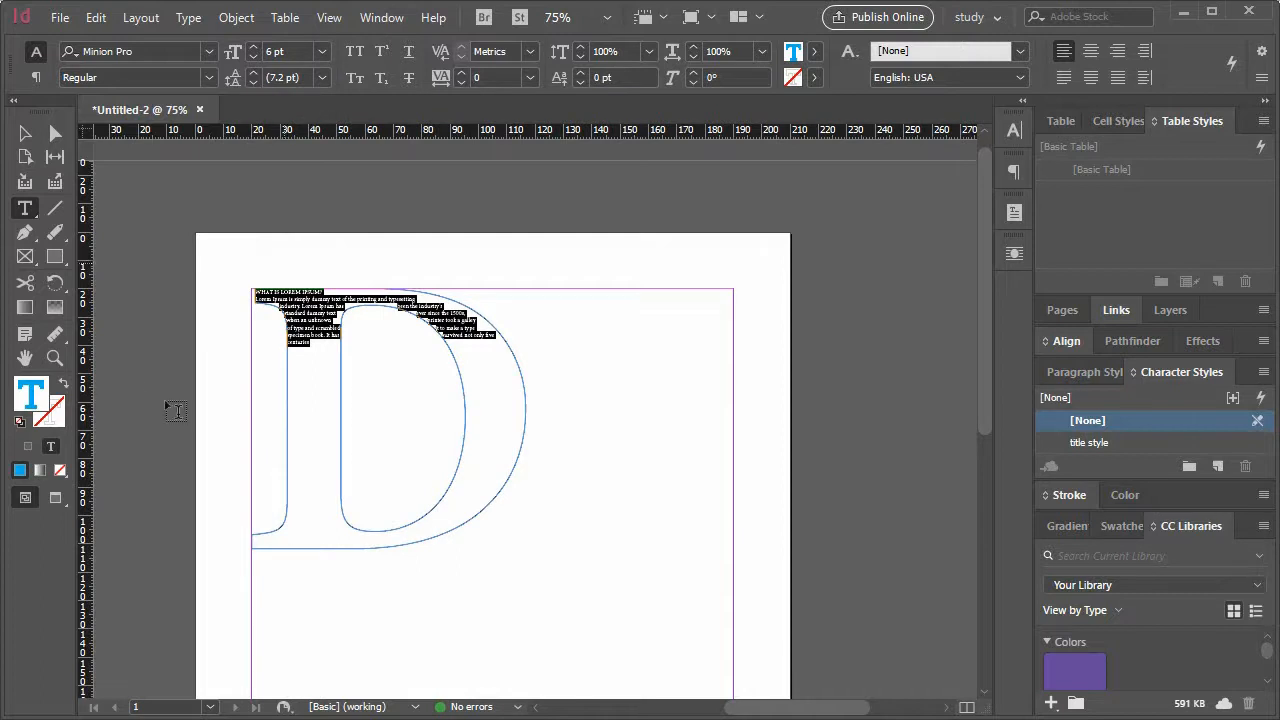
Step: Replace all text inside the "D" with the "WHAT IS LOREM IPSUM?" and "WHY DO WE USE IT?" passages from the Notepad file, and deselect it
{"action": "left_click", "coordinate": [54, 359]}
{"action": "left_click", "coordinate": [400, 398]}
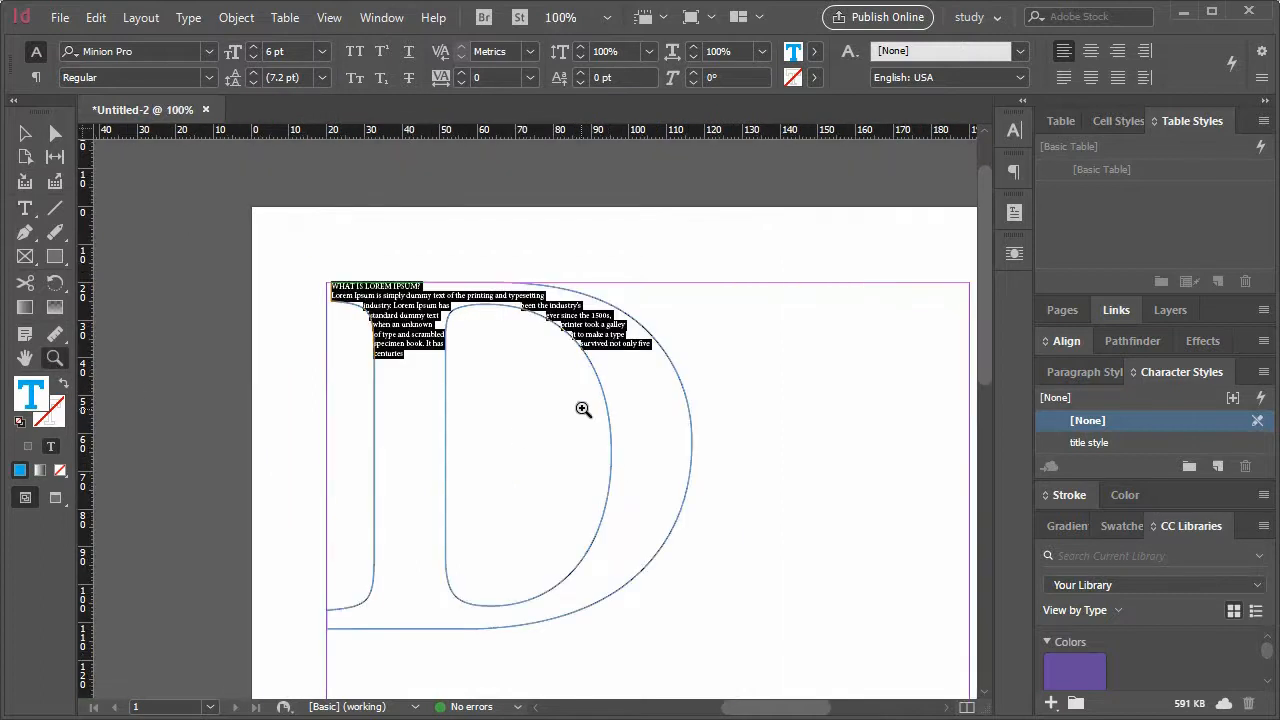
{"action": "left_click", "coordinate": [55, 134]}
{"action": "left_click", "coordinate": [471, 337]}
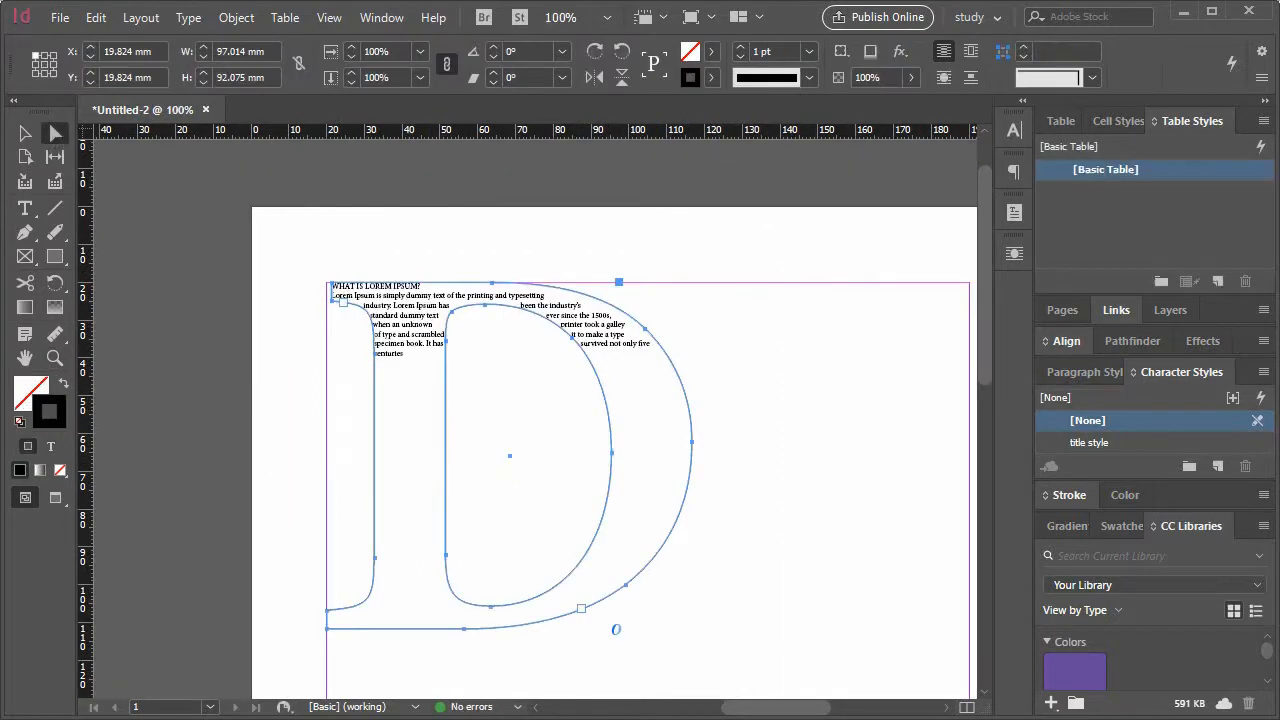
{"action": "key", "text": "alt+Tab"}
{"action": "left_click_drag", "start_coordinate": [942, 437], "coordinate": [589, 92]}
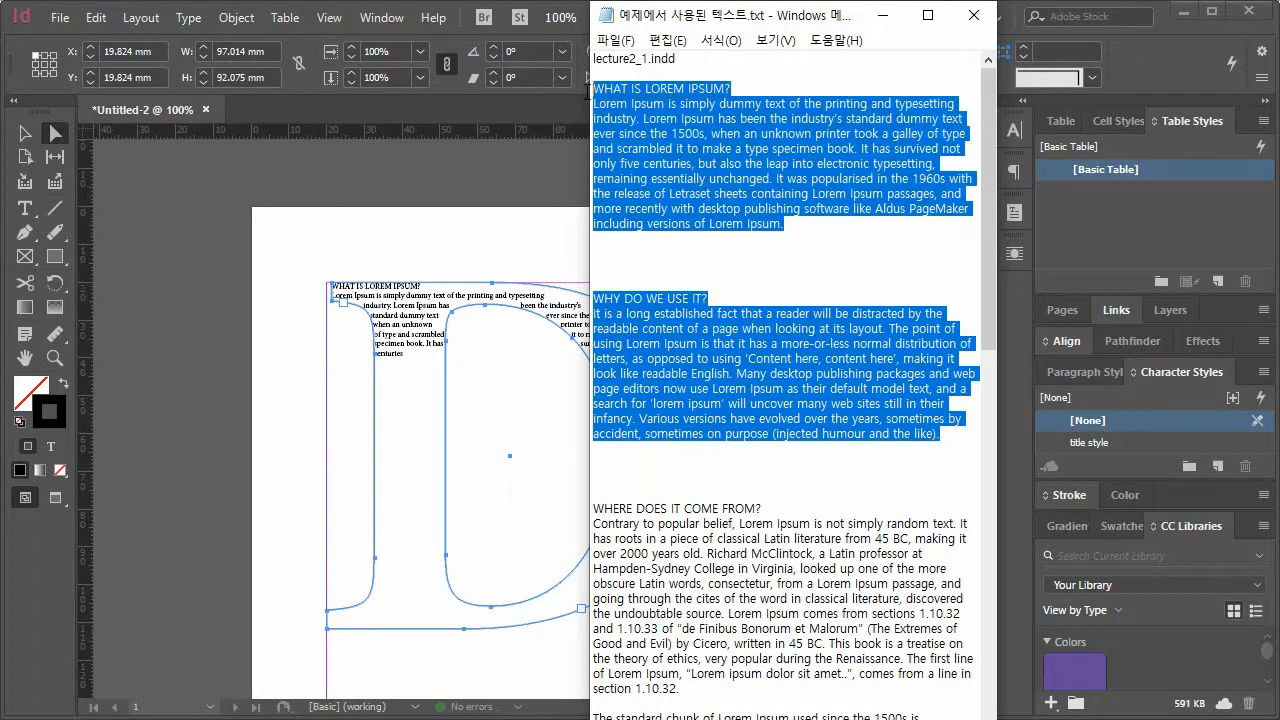
{"action": "double_click", "coordinate": [391, 329]}
{"action": "key", "text": "ctrl+a"}
{"action": "type", "text": "WHAT IS LOREM IPSUM?\\nLorem Ipsum is simply dummy text of the printing and typesetting industry. Lorem Ipsum has been the industry's standard dummy text ever since the 1500s, when an unknown printer took a galley of type and scrambled it to make a type specimen book. It has survived not only five centuries, but also the leap into electronic typesetting, remaining essentially unchanged. It was popularised in the 1960s with the release of Letraset sheets containing Lorem Ipsum passages, and more recently with desktop publishing software like Aldus PageMaker including versions of Lorem Ipsum.\\n\\nWHY DO WE USE IT?\\nIt is a long established fact that a reader will be distracted by the readable content of a page when looking at its layout. The point of using Lorem Ipsum is that it has a more-or-less normal distribution of letters, as opposed to using 'Content here, content here', making it look like readable English. Many desktop publishing packages and web page editors now use Lorem Ipsum as their default model text, and a search for 'lorem Ipsum' will uncover many web sites still in their infancy. Various versions have evolved over the years, sometimes by accident, sometimes on purpose (injected humour and the like)."}
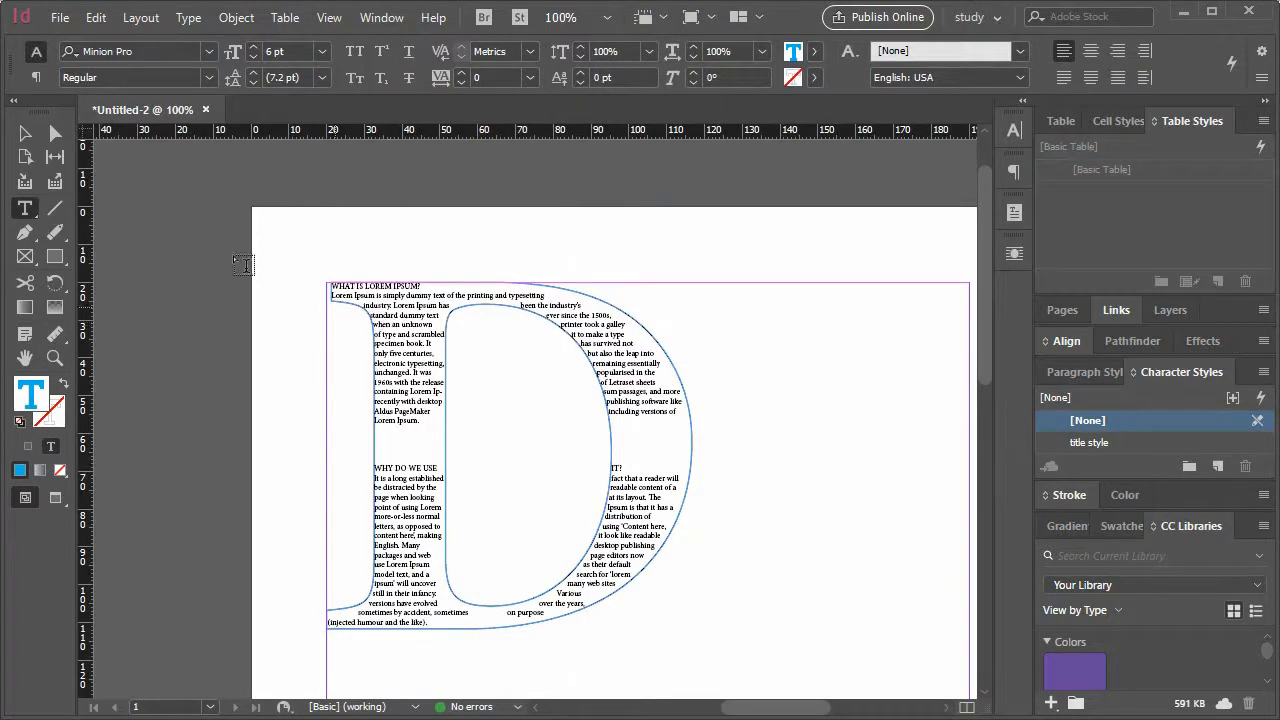
{"action": "left_click", "coordinate": [25, 133]}
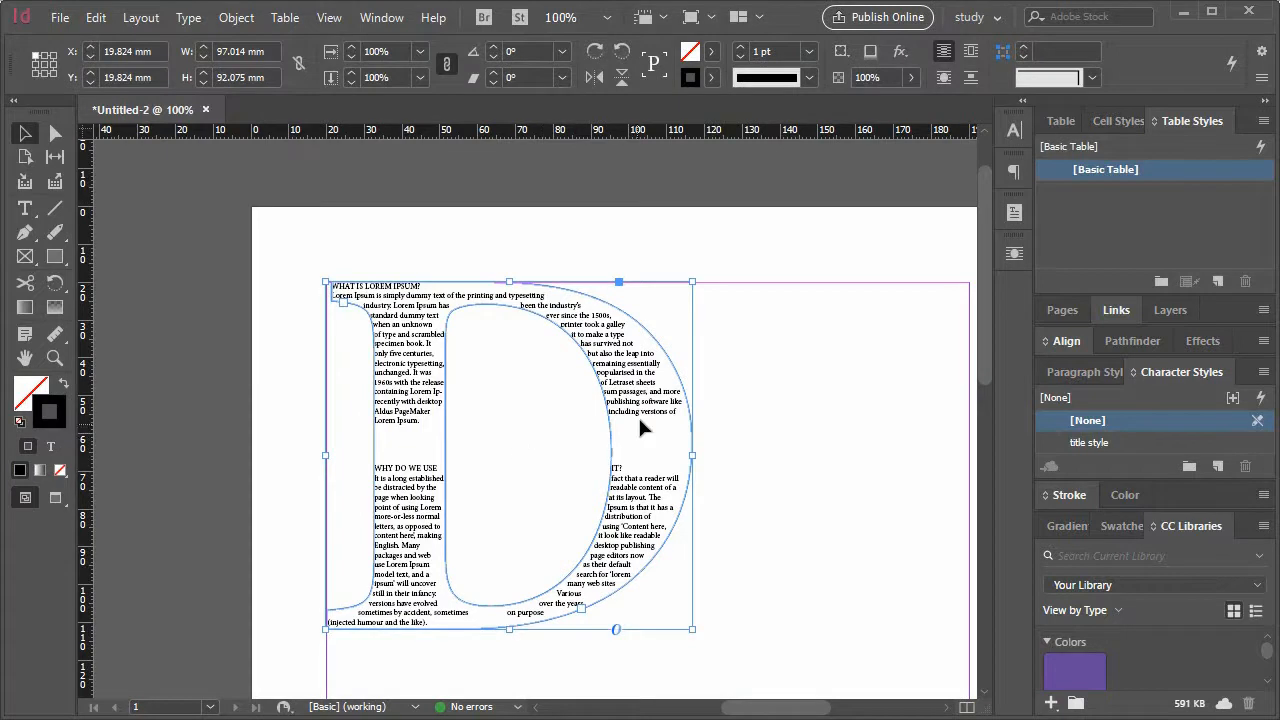
{"action": "left_click", "coordinate": [775, 441]}
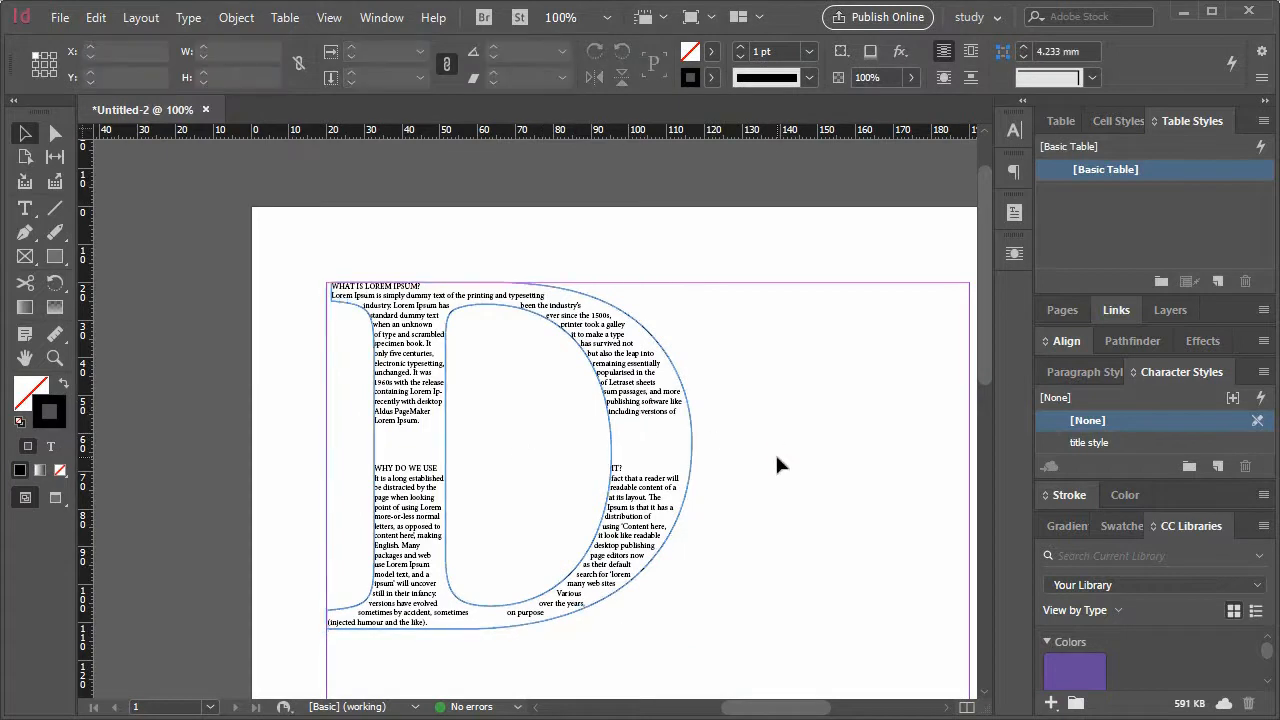
Step: Delete the blank lines above the "WHY DO WE USE IT?" heading inside the "D"
{"action": "left_click", "coordinate": [419, 390]}
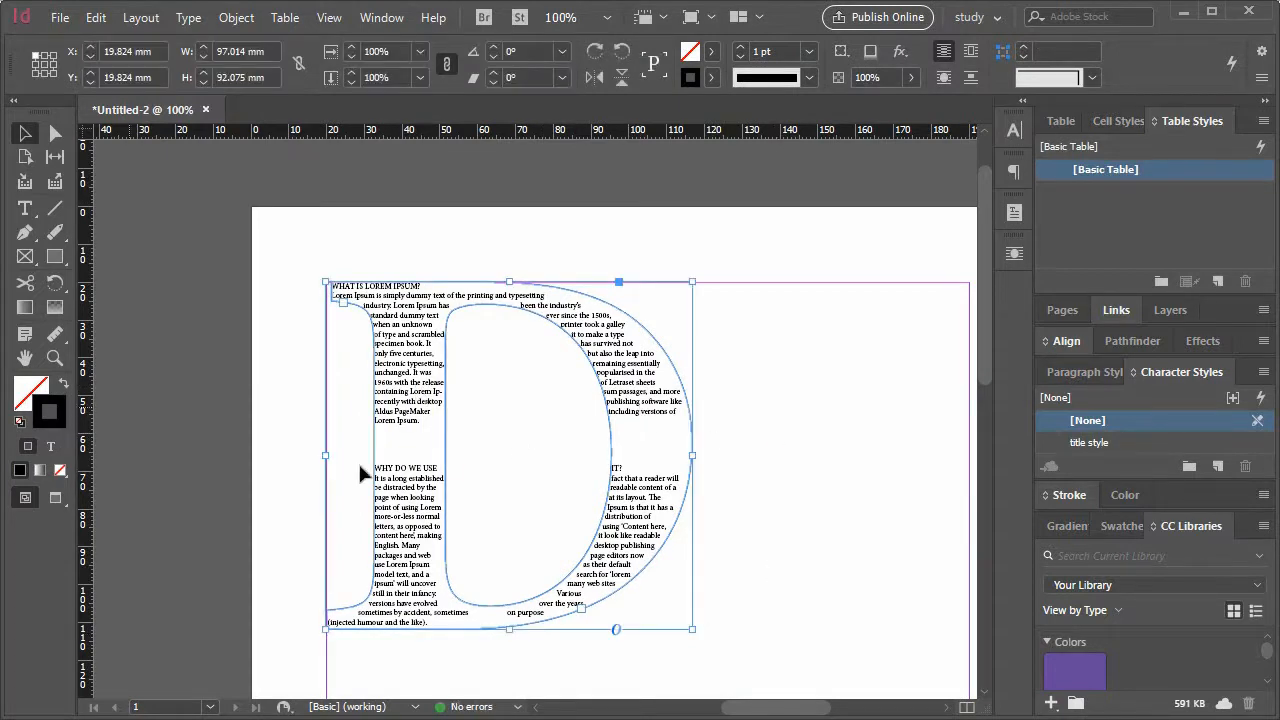
{"action": "double_click", "coordinate": [393, 474]}
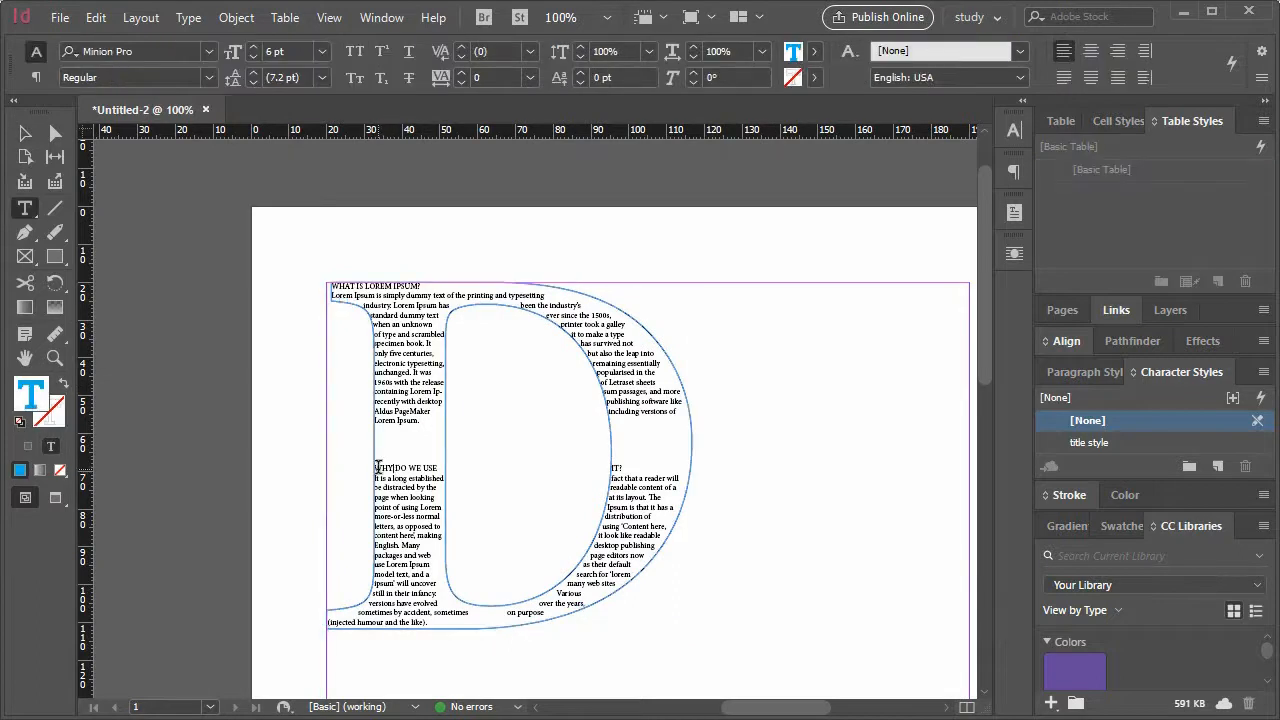
{"action": "key", "text": "BackSpace"}
{"action": "key", "text": "BackSpace"}
{"action": "key", "text": "BackSpace"}
{"action": "key", "text": "BackSpace"}
{"action": "key", "text": "BackSpace"}
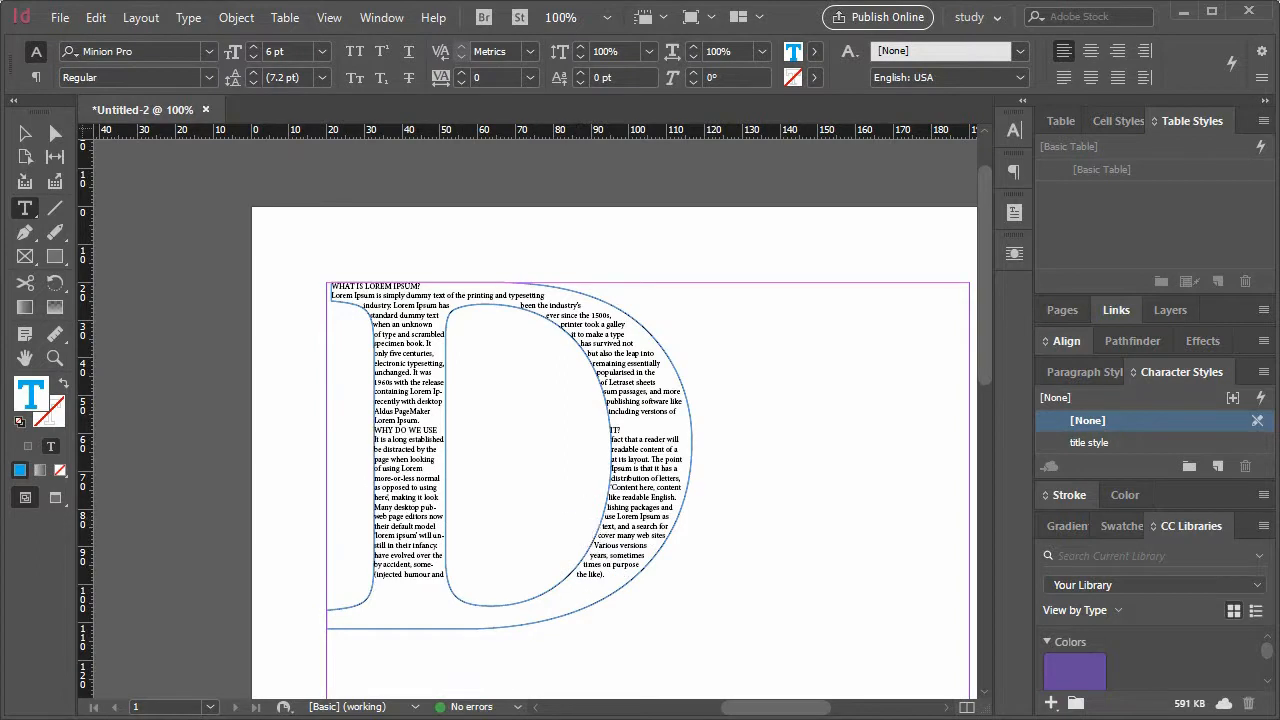
Step: Try adding the start of the "WHERE DOES IT COME FROM?" passage from the Notepad file after the text in the "D", and undo the paste
{"action": "key", "text": "alt+Tab"}
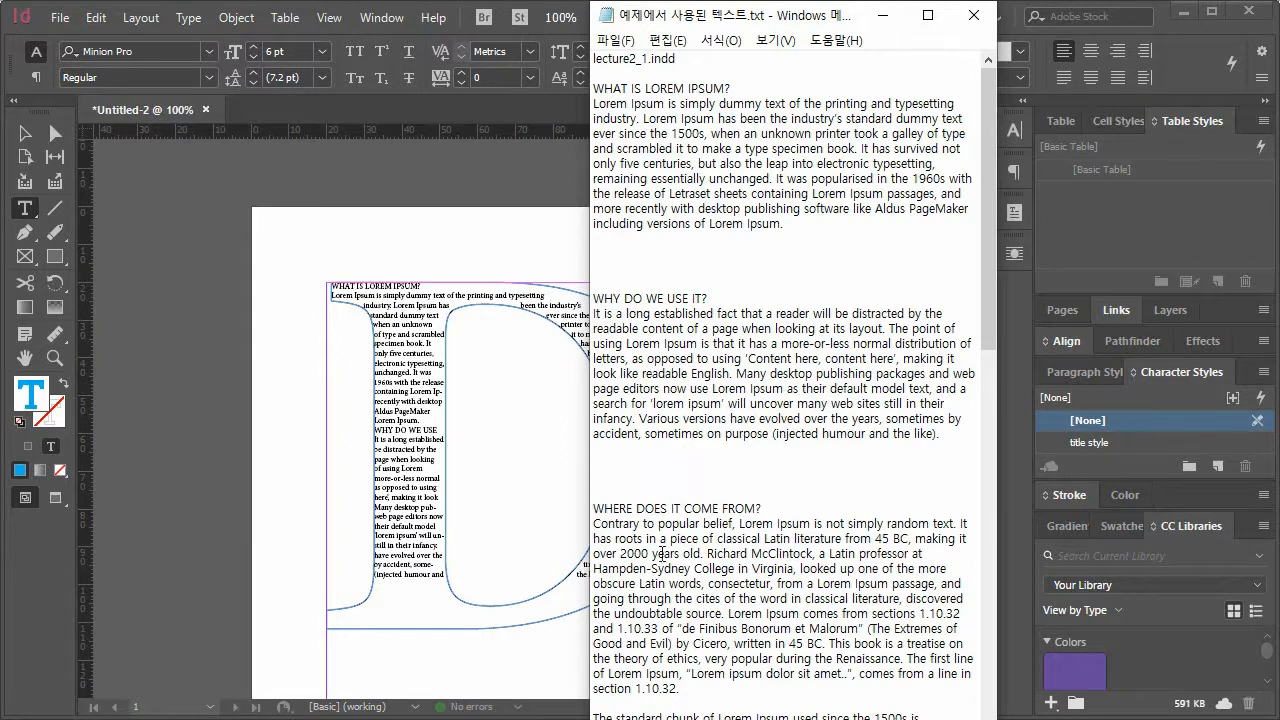
{"action": "left_click_drag", "start_coordinate": [818, 553], "coordinate": [587, 503]}
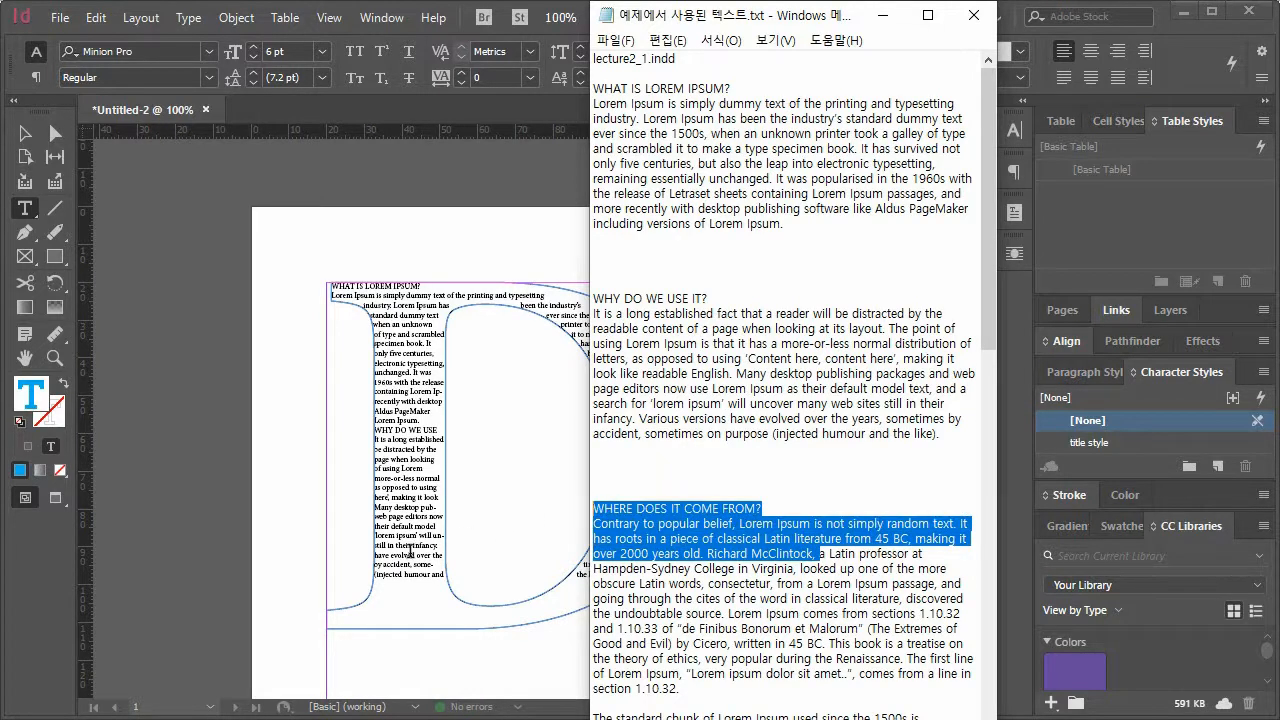
{"action": "key", "text": "alt+Tab"}
{"action": "left_click", "coordinate": [605, 574]}
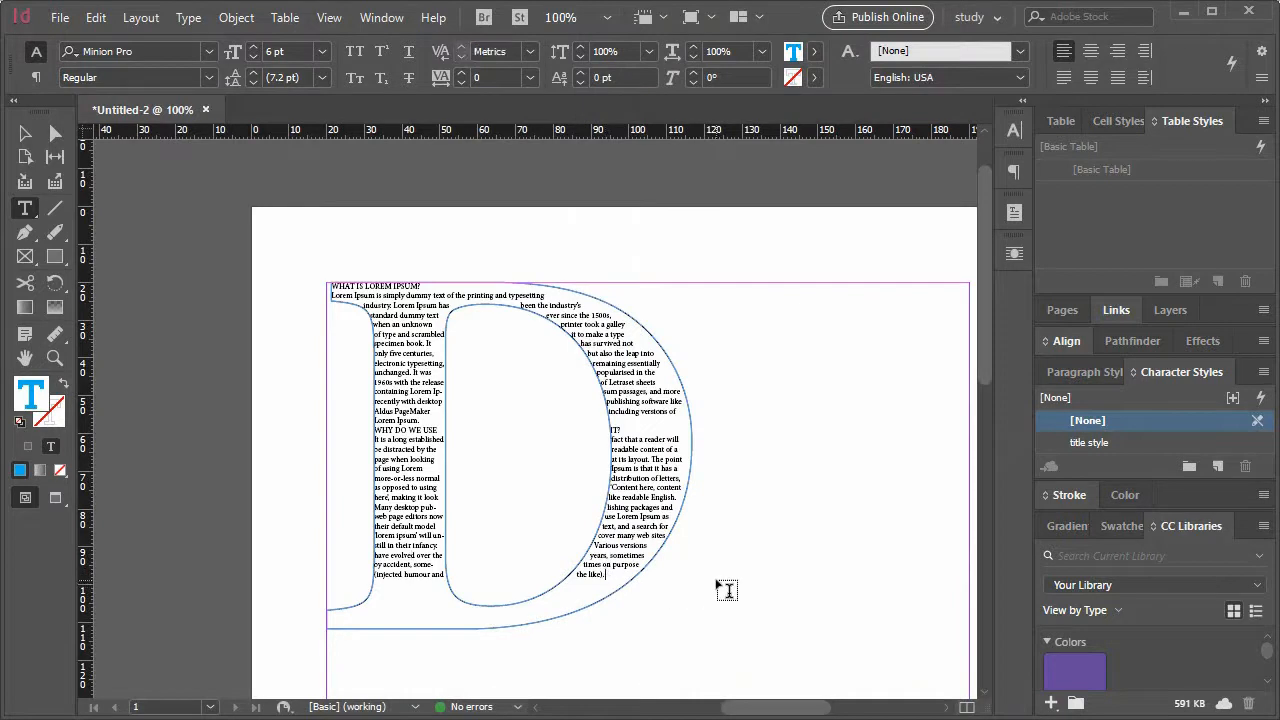
{"action": "key", "text": "ctrl+v"}
{"action": "key", "text": "ctrl+z"}
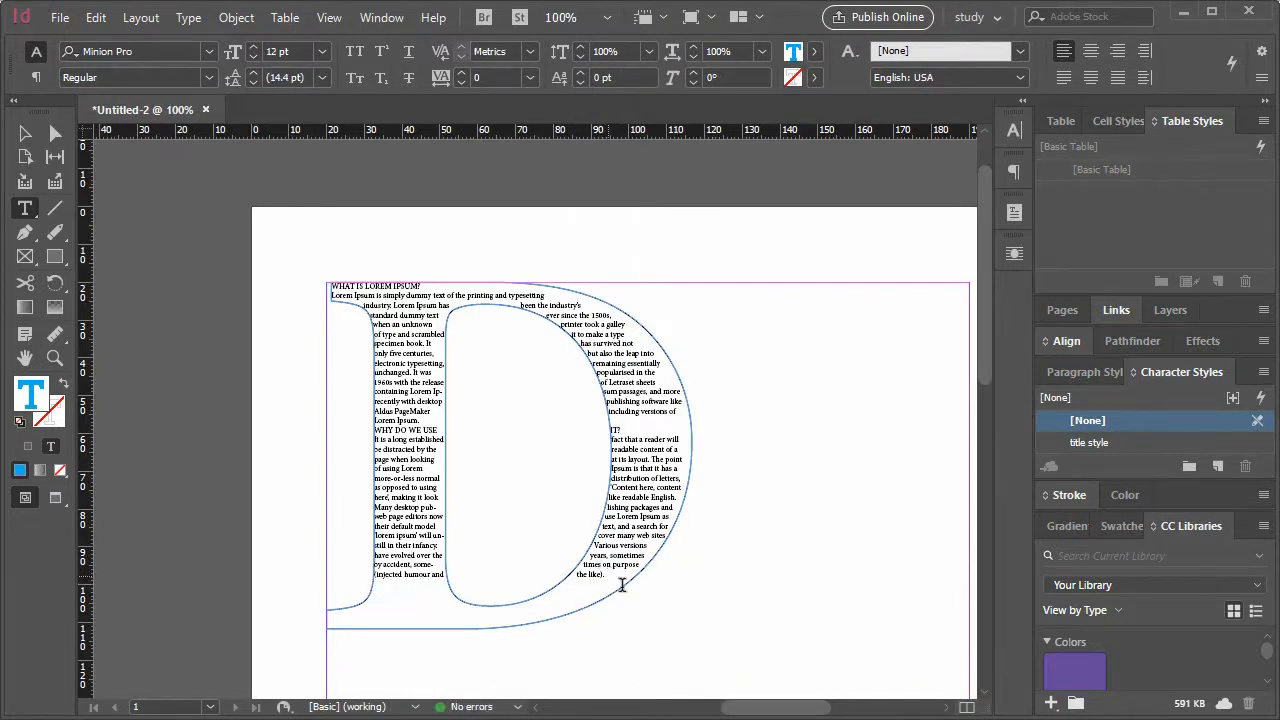
Step: Duplicate the closing lines from "their default model text" to "the like)." below the existing text inside the "D", and deselect it
{"action": "left_click_drag", "start_coordinate": [606, 575], "coordinate": [348, 527]}
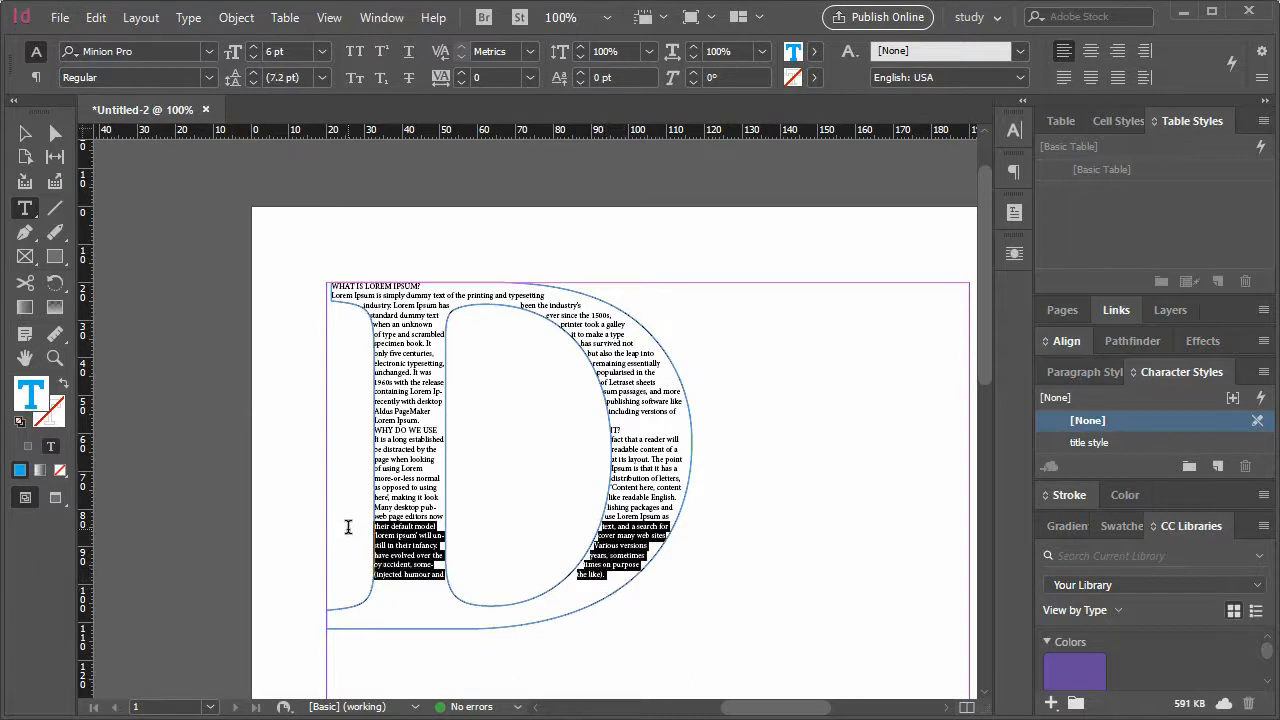
{"action": "left_click", "coordinate": [710, 619]}
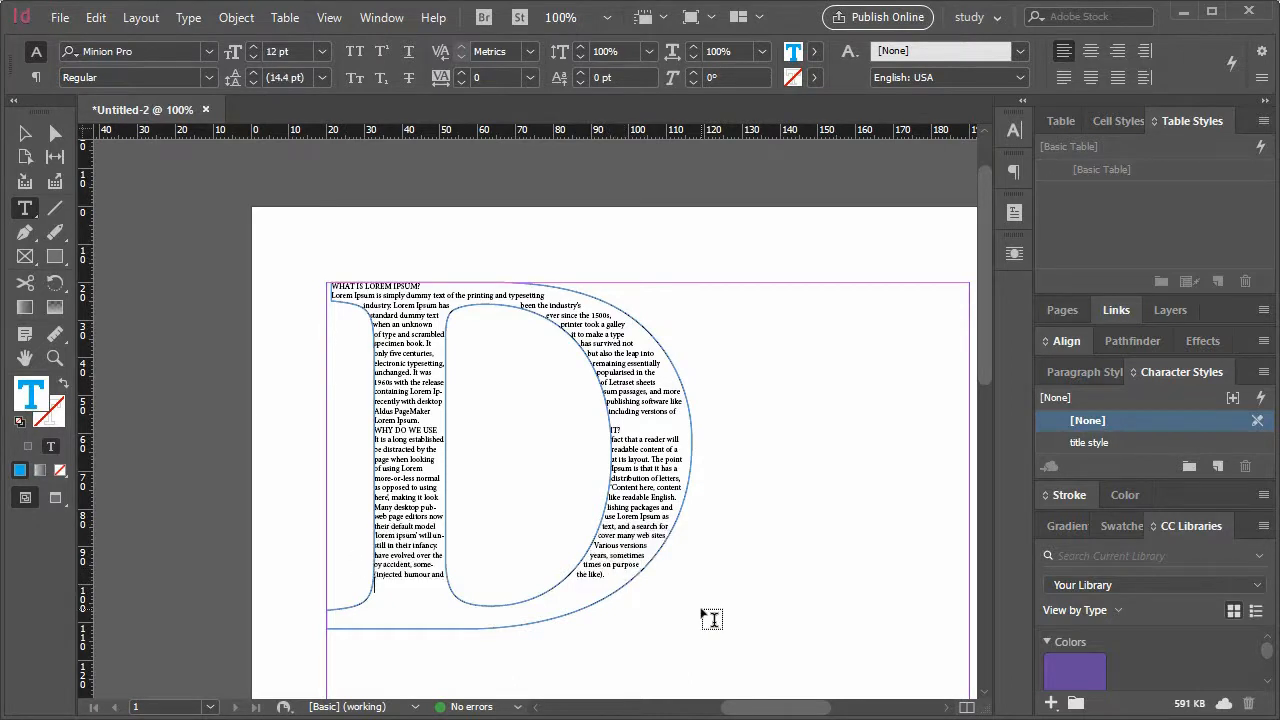
{"action": "key", "text": "ctrl+v"}
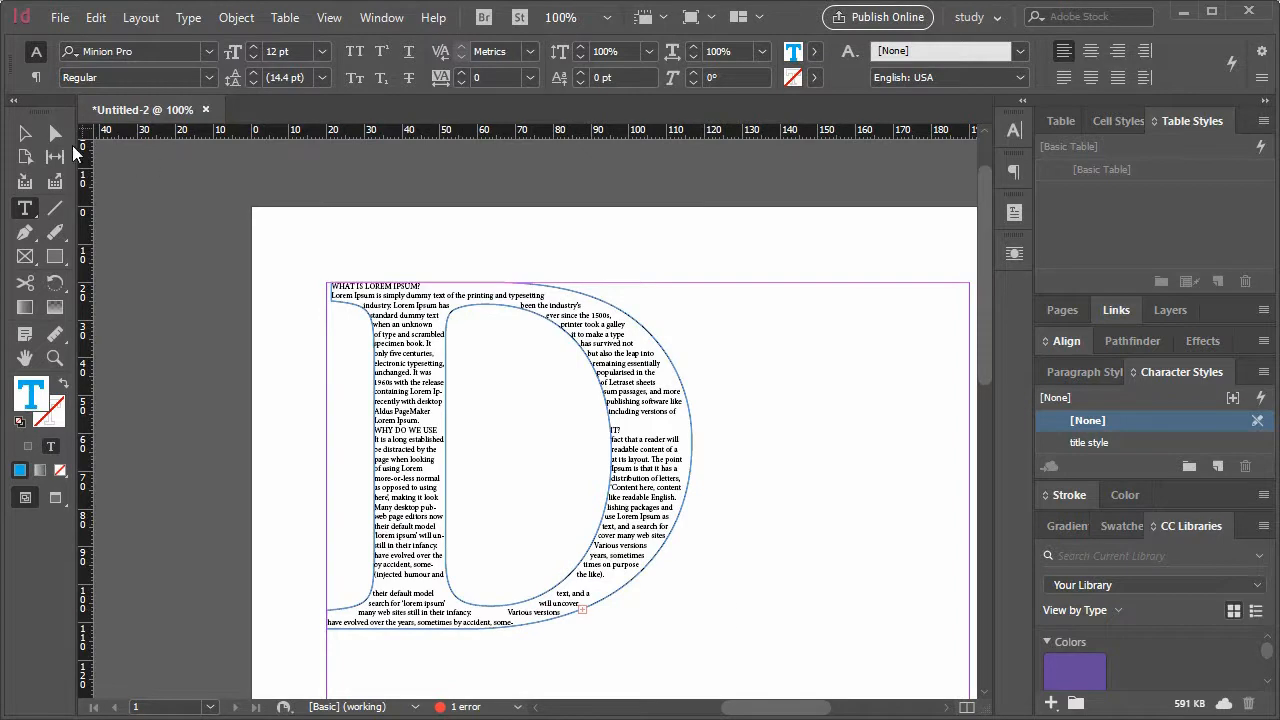
{"action": "key", "text": "Escape"}
{"action": "left_click", "coordinate": [799, 529]}
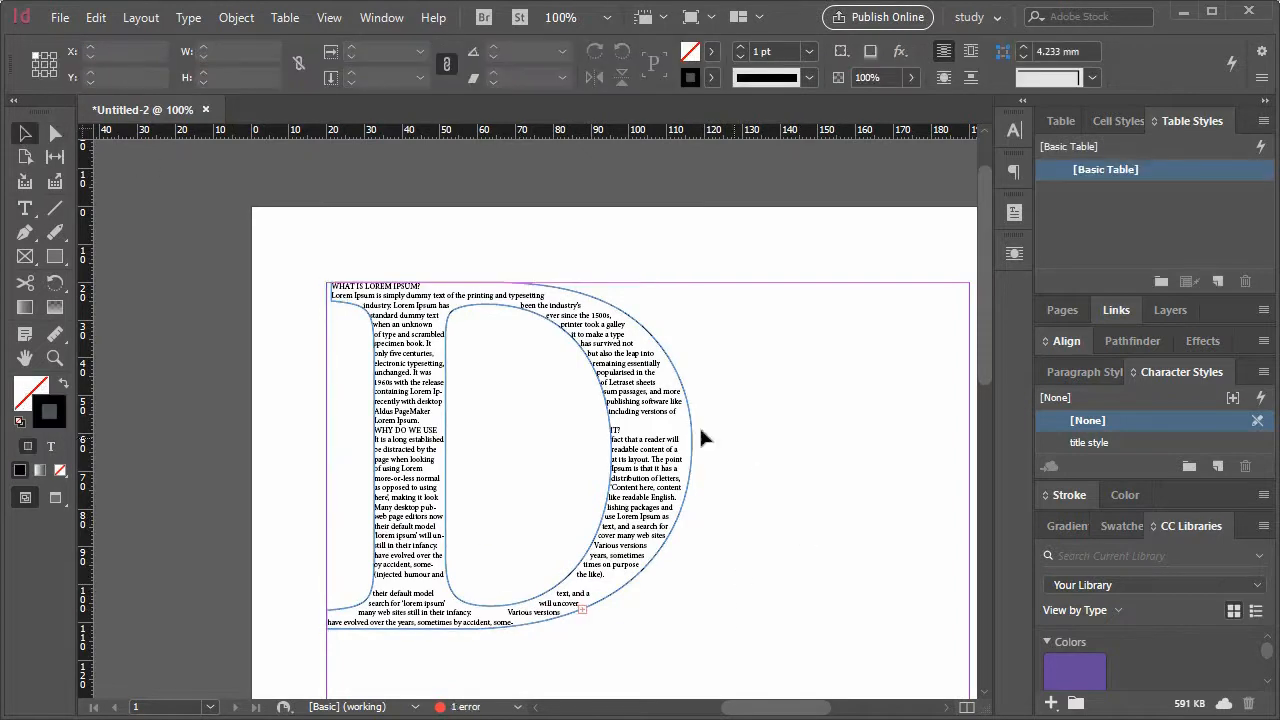
Step: Remove the stroke from the "D" outline and deselect it
{"action": "left_click", "coordinate": [662, 418]}
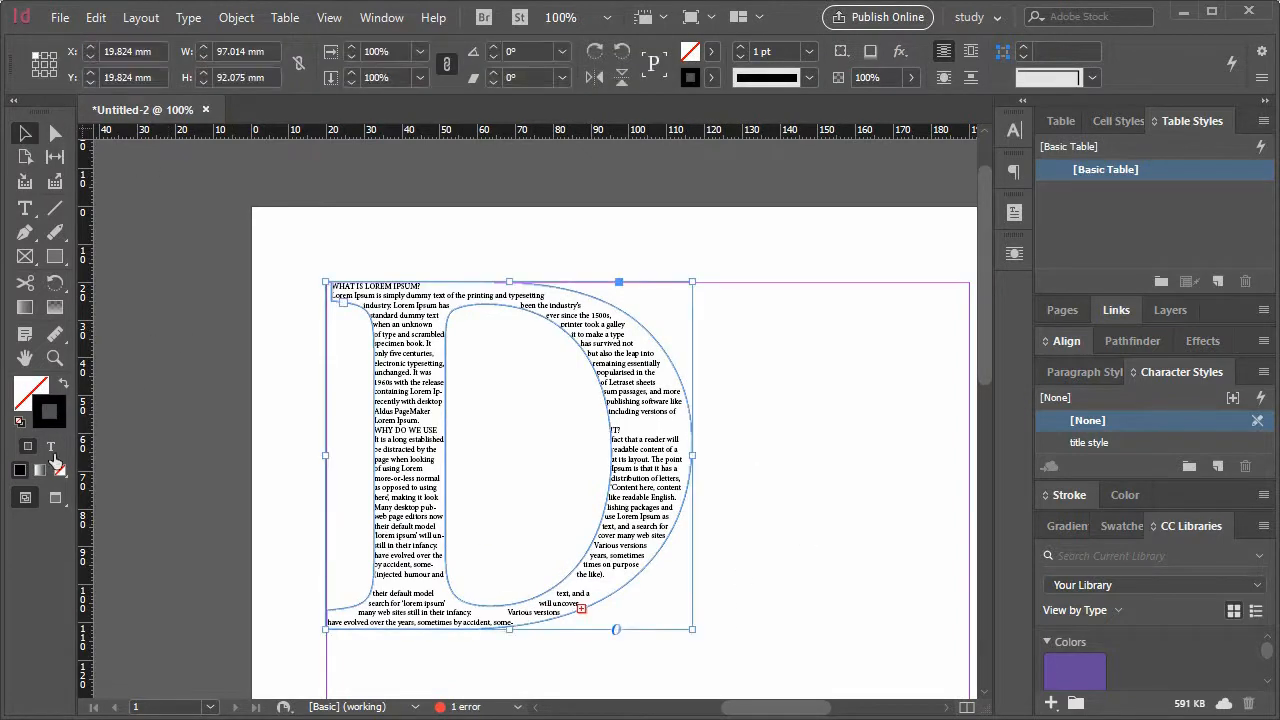
{"action": "left_click", "coordinate": [60, 470]}
{"action": "left_click", "coordinate": [780, 458]}
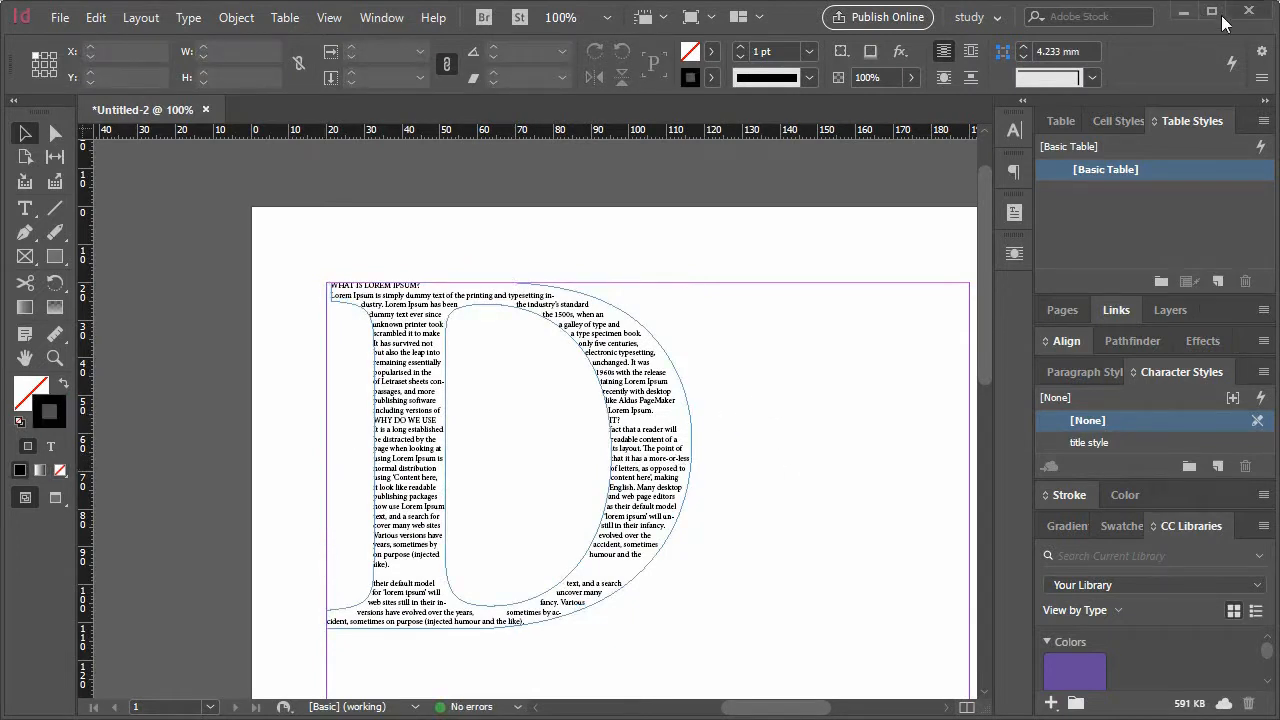
Step: Move the "D" to about X 35 mm, Y 43 mm and fill it with white
{"action": "left_click", "coordinate": [414, 409]}
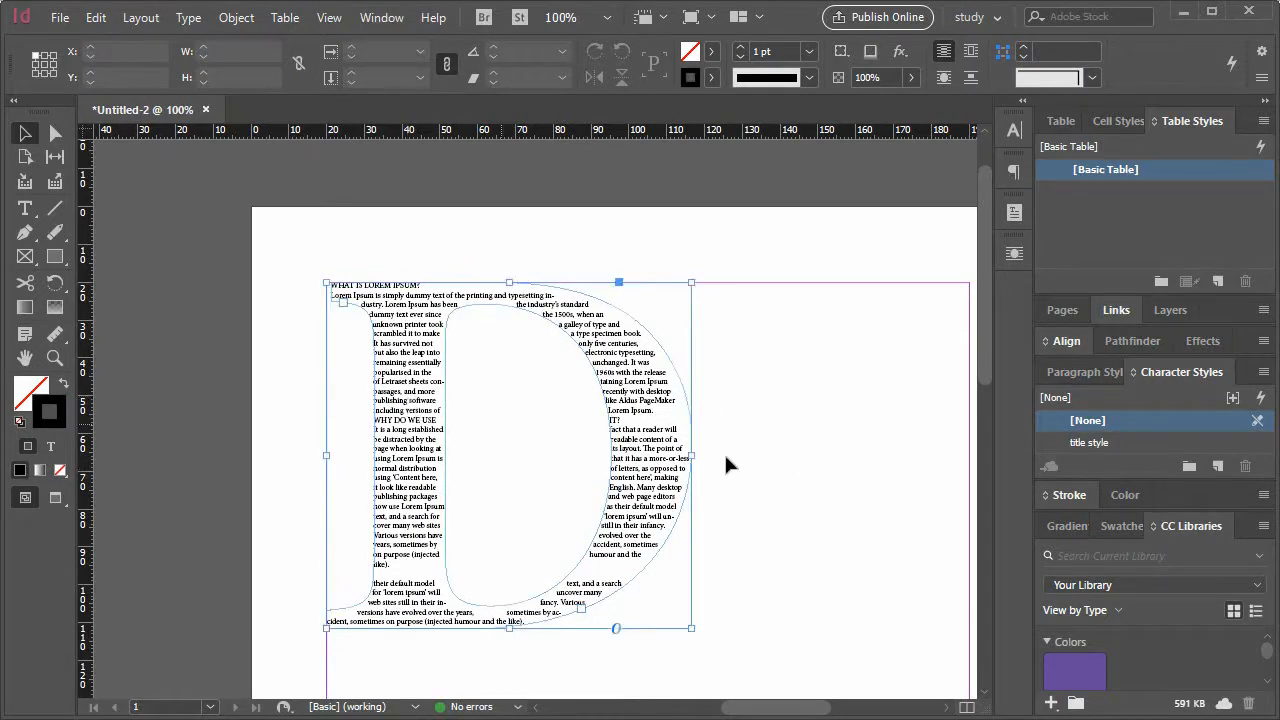
{"action": "left_click_drag", "start_coordinate": [778, 509], "coordinate": [603, 376]}
{"action": "left_click_drag", "start_coordinate": [444, 302], "coordinate": [501, 389]}
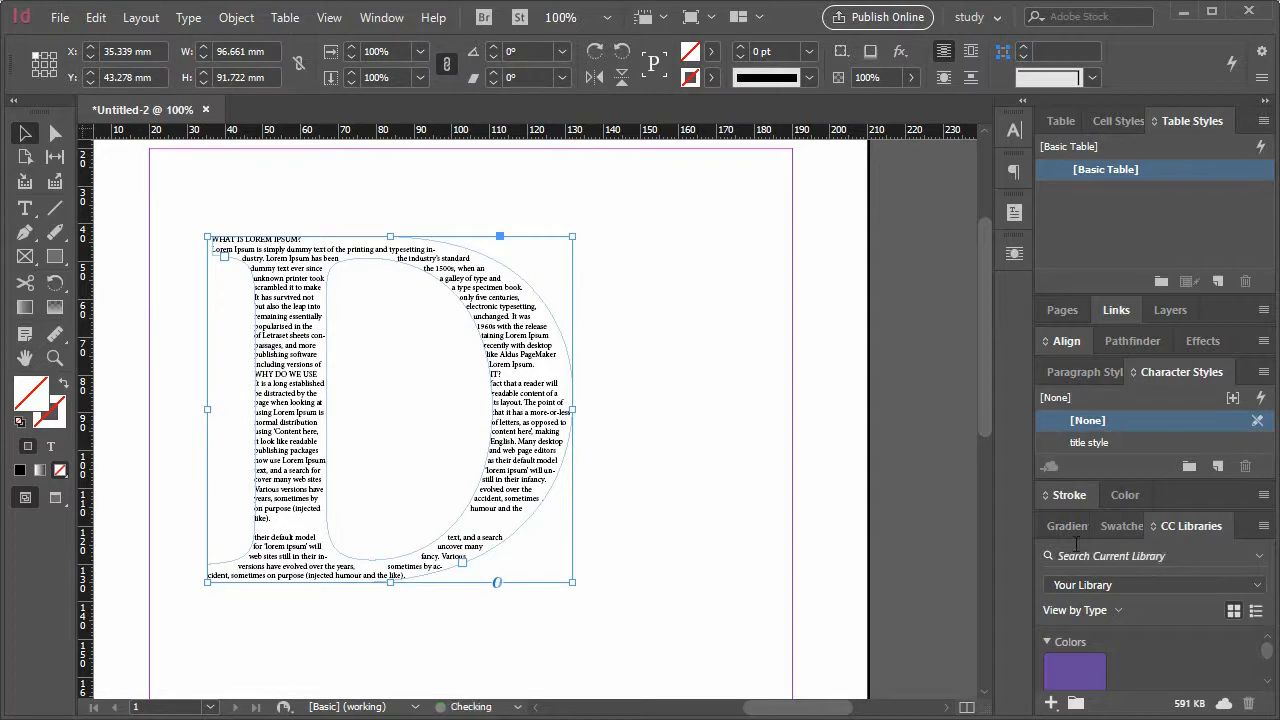
{"action": "left_click", "coordinate": [1123, 495]}
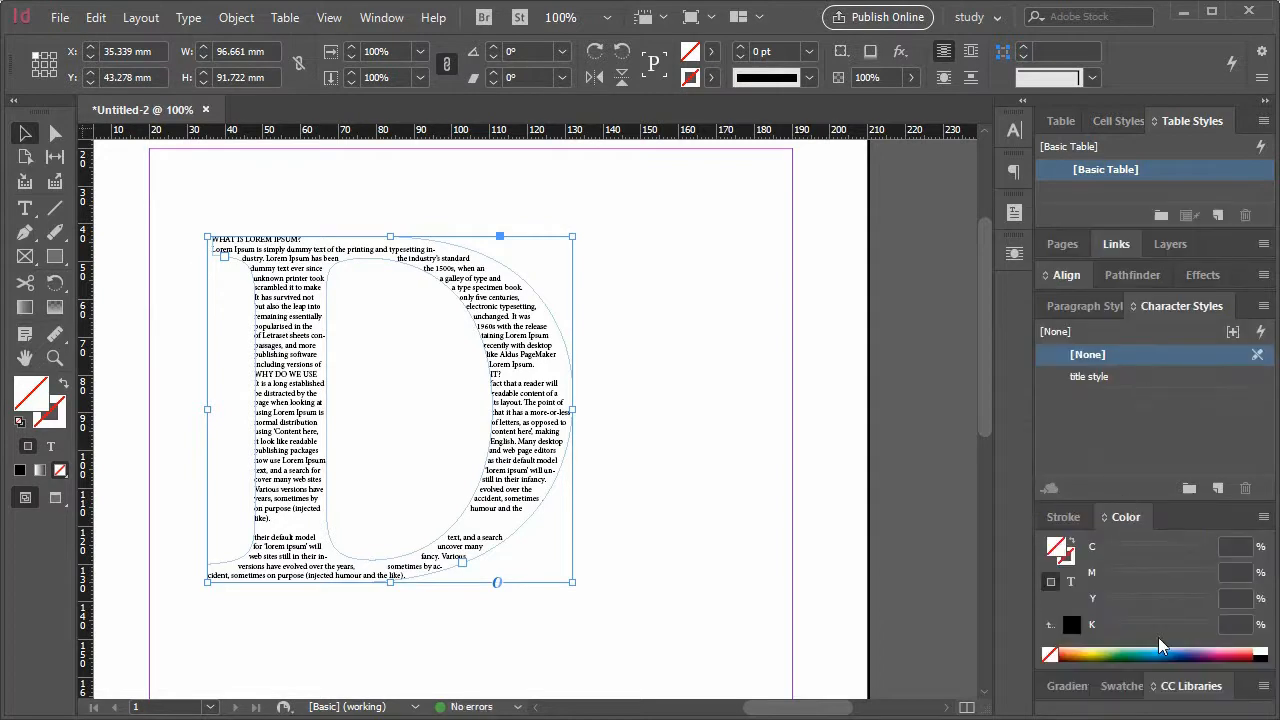
{"action": "left_click", "coordinate": [1261, 650]}
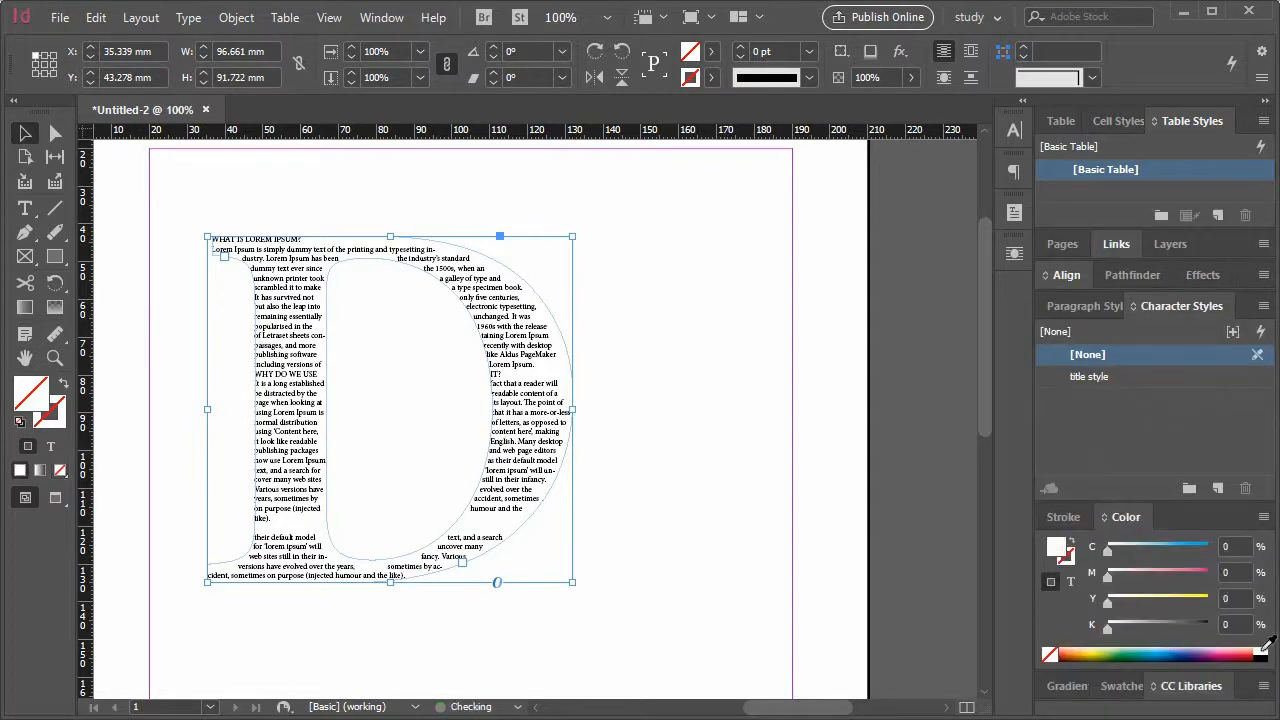
{"action": "left_click", "coordinate": [607, 458]}
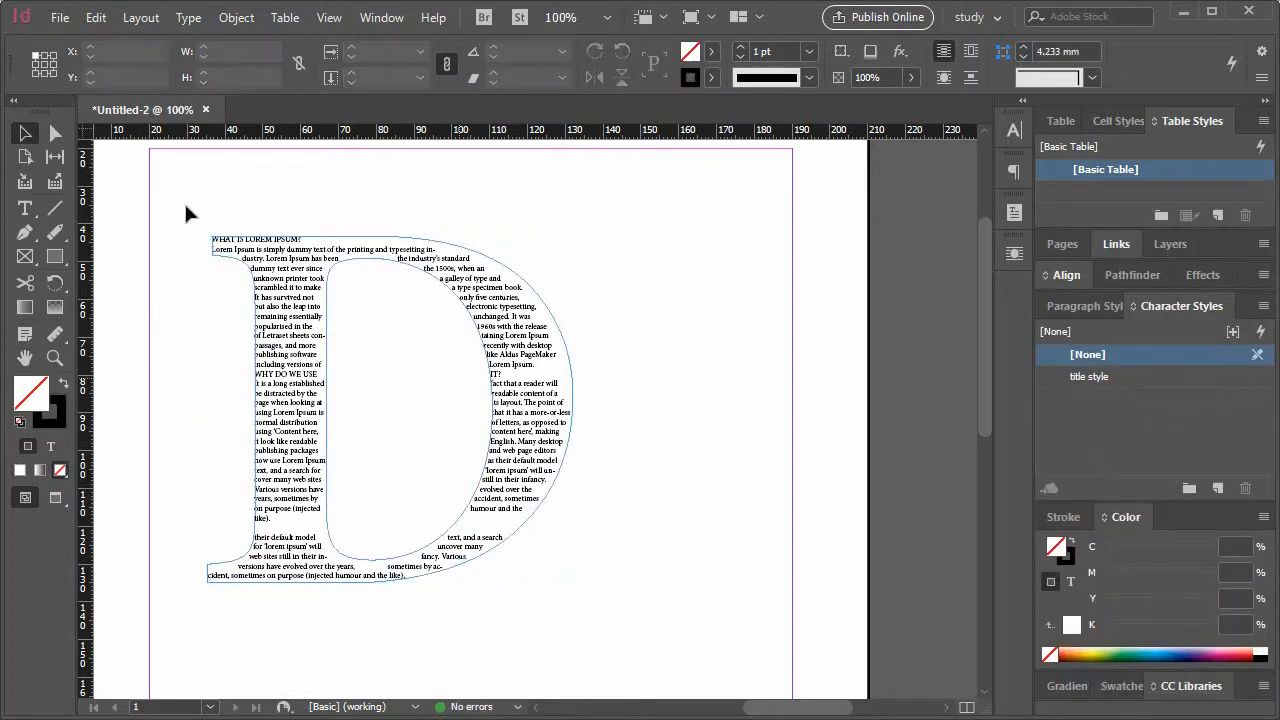
Step: Draw a rectangle about 170 by 128.5 mm from the upper margin corner, fill it black without a stroke, and send it behind the "D"
{"action": "left_click", "coordinate": [57, 262]}
{"action": "mouse_move", "coordinate": [150, 150]}
{"action": "left_mouse_down"}
{"action": "mouse_move", "coordinate": [535, 415]}
{"action": "mouse_move", "coordinate": [849, 601]}
{"action": "mouse_move", "coordinate": [780, 620]}
{"action": "mouse_move", "coordinate": [792, 630]}
{"action": "left_mouse_up"}
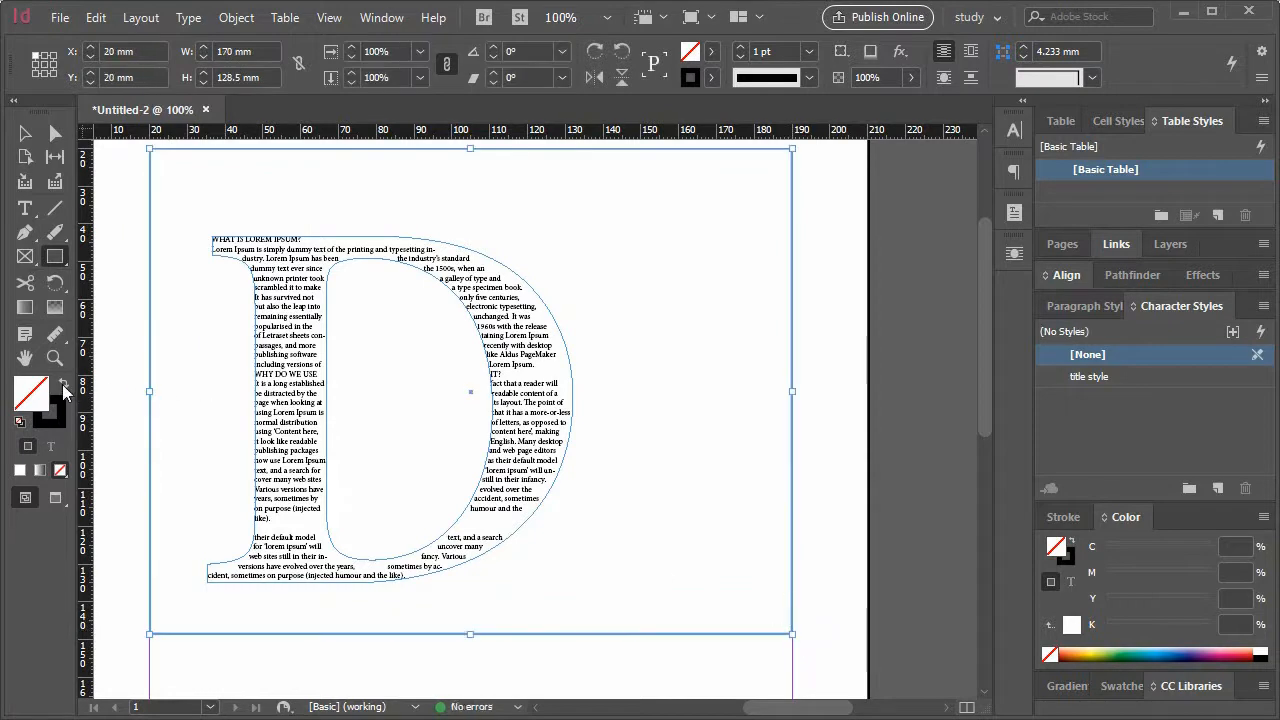
{"action": "left_click", "coordinate": [63, 384]}
{"action": "left_click", "coordinate": [25, 133]}
{"action": "key", "text": "ctrl+shift+bracketleft"}
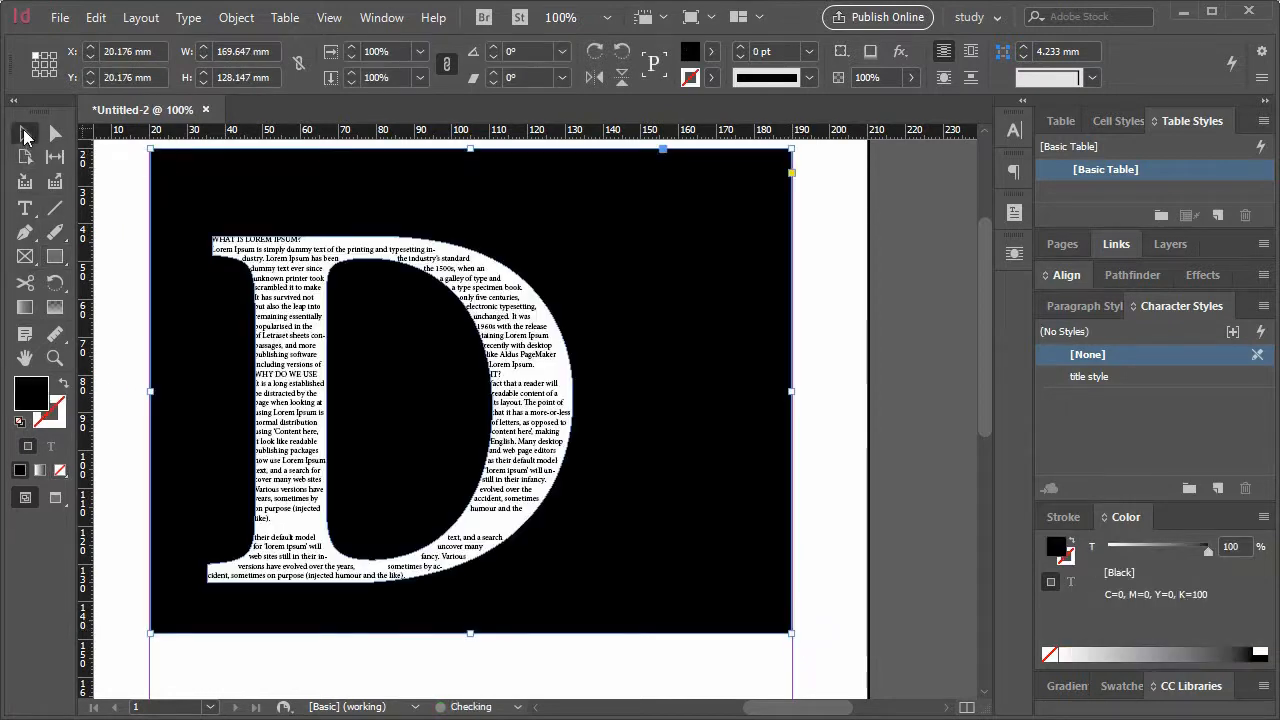
{"action": "left_click", "coordinate": [837, 423]}
Step: Move the "D" near the black rectangle's upper-left corner, at about X 26 mm, Y 26 mm, and deselect it
{"action": "left_click", "coordinate": [305, 325]}
{"action": "left_click_drag", "start_coordinate": [305, 325], "coordinate": [262, 257]}
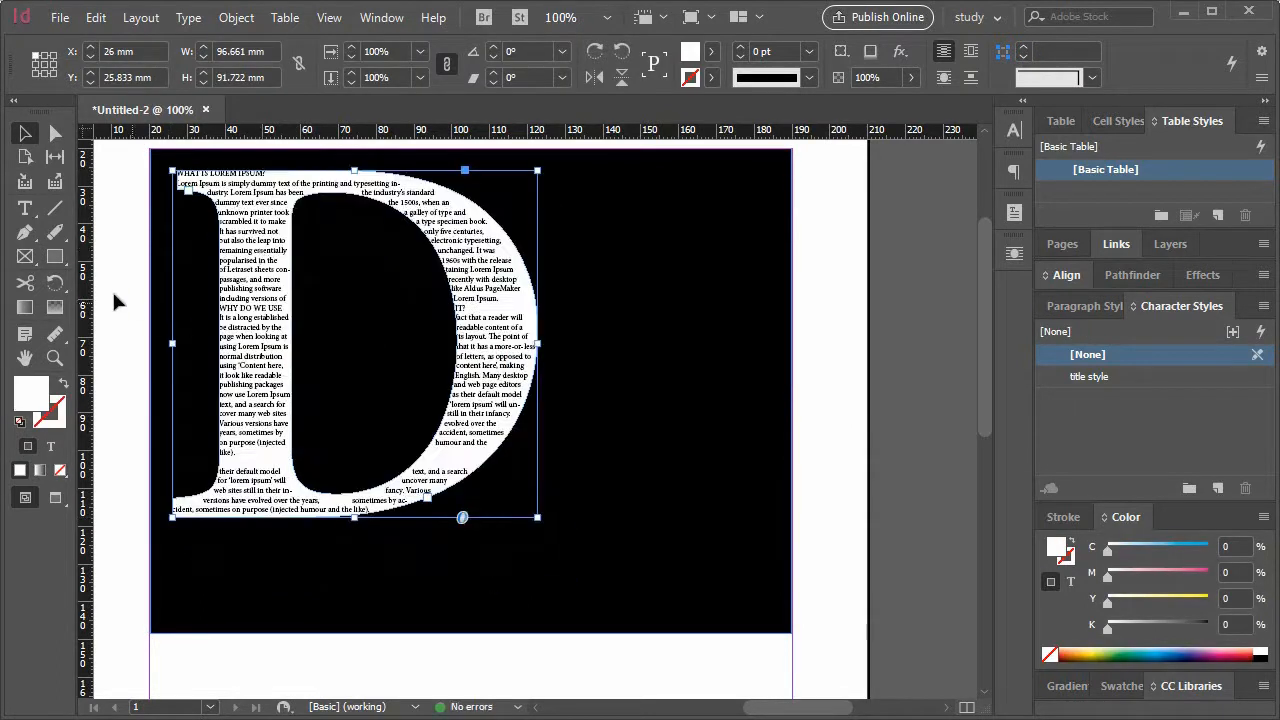
{"action": "left_click", "coordinate": [132, 307]}
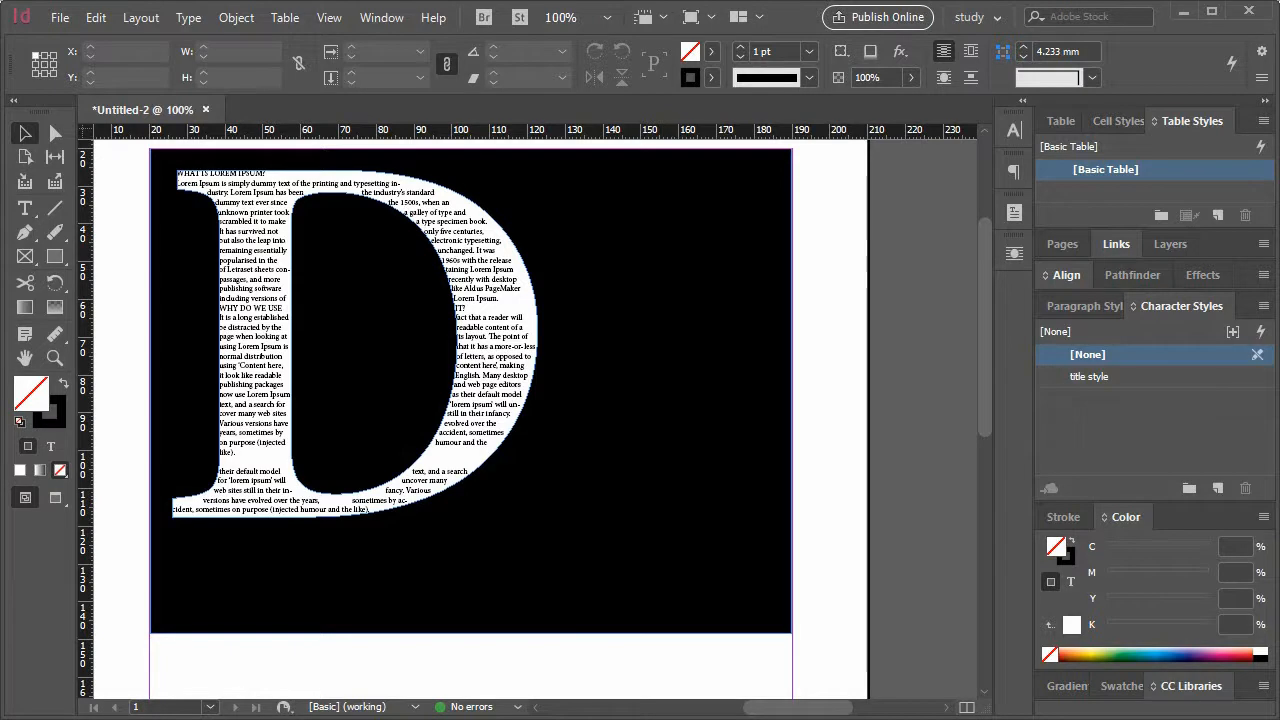
Step: Delete the text-filled "D" and the black background rectangle from the page
{"action": "left_click", "coordinate": [575, 318]}
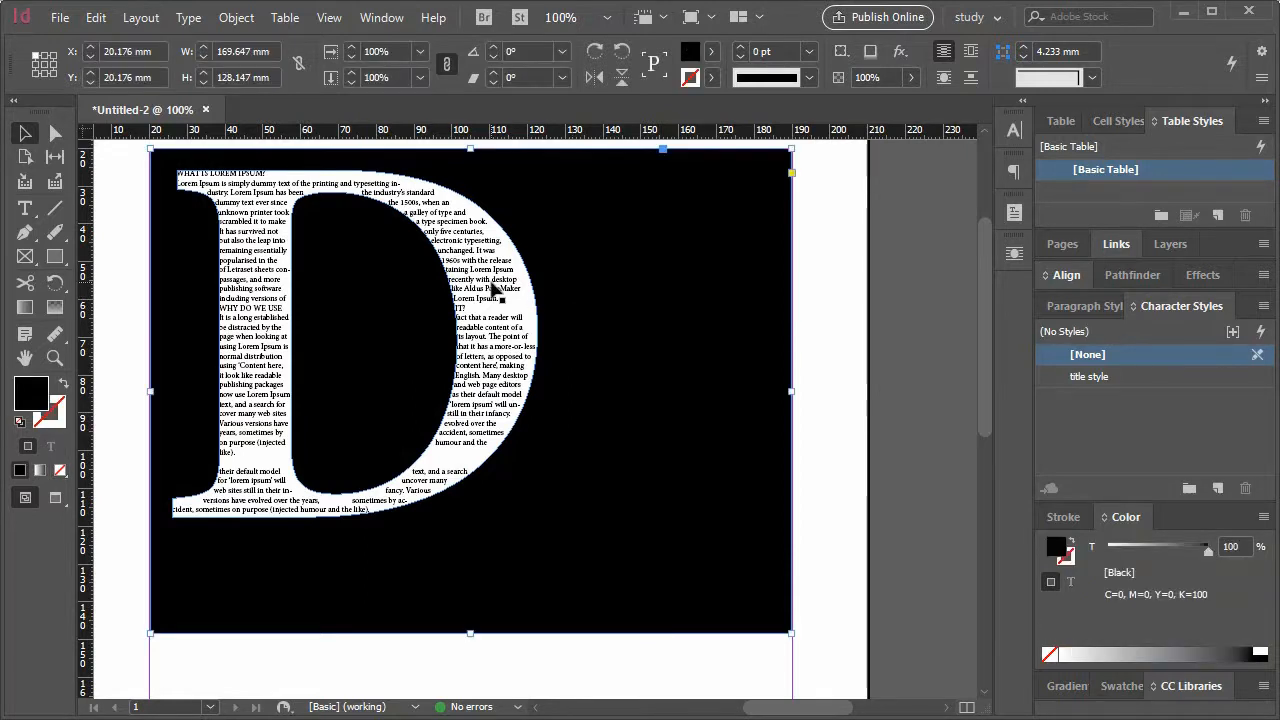
{"action": "left_click", "coordinate": [491, 287]}
{"action": "key", "text": "Delete"}
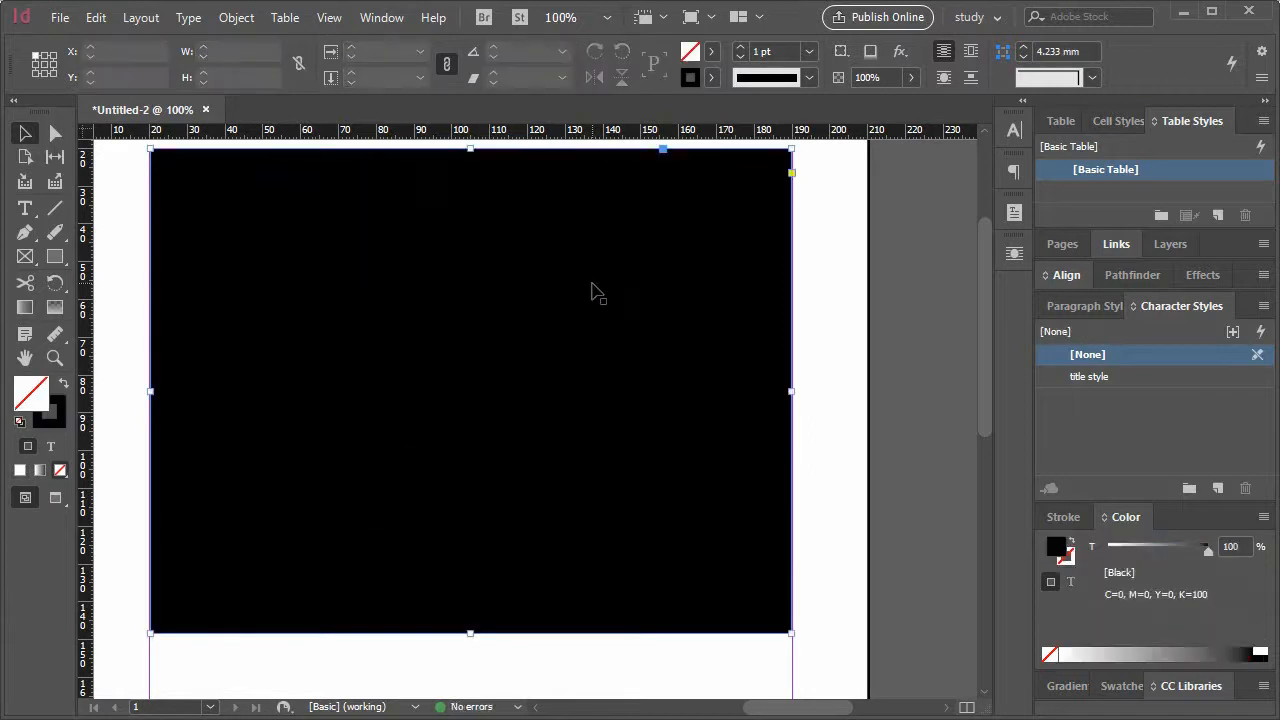
{"action": "key", "text": "Delete"}
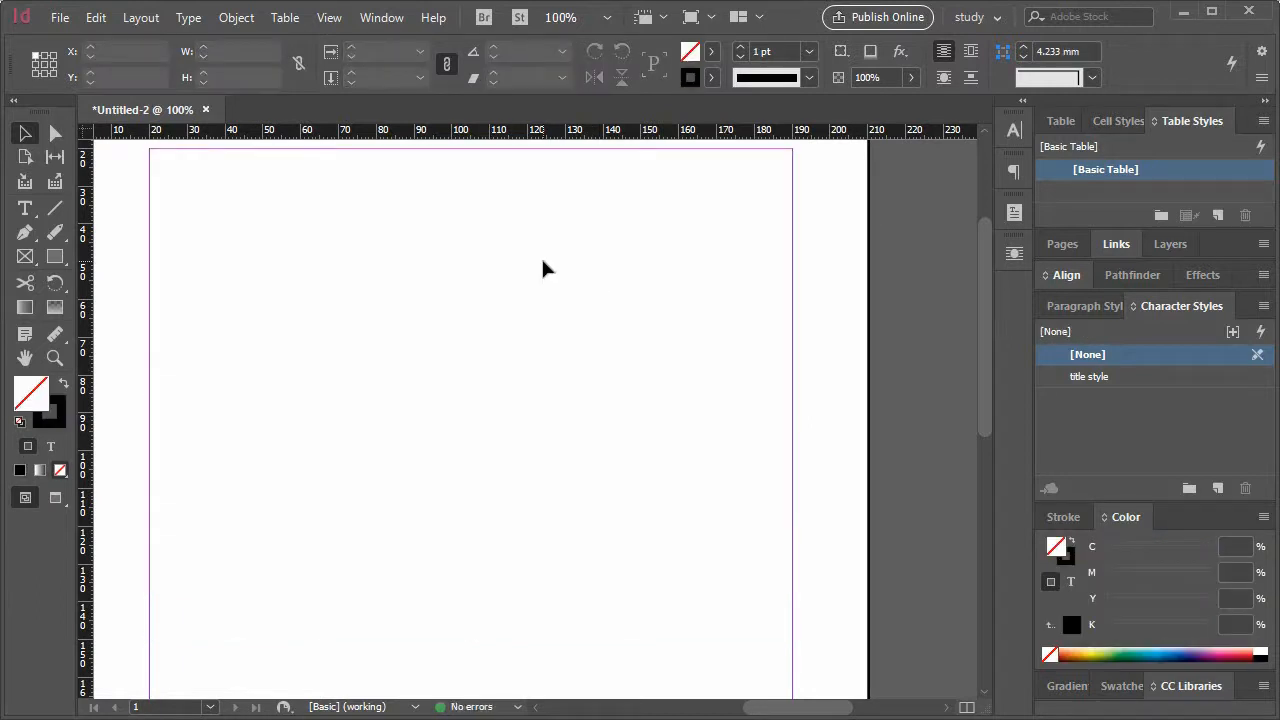
Step: Open the Story settings with the Optical Margin Alignment option
{"action": "left_click", "coordinate": [377, 18]}
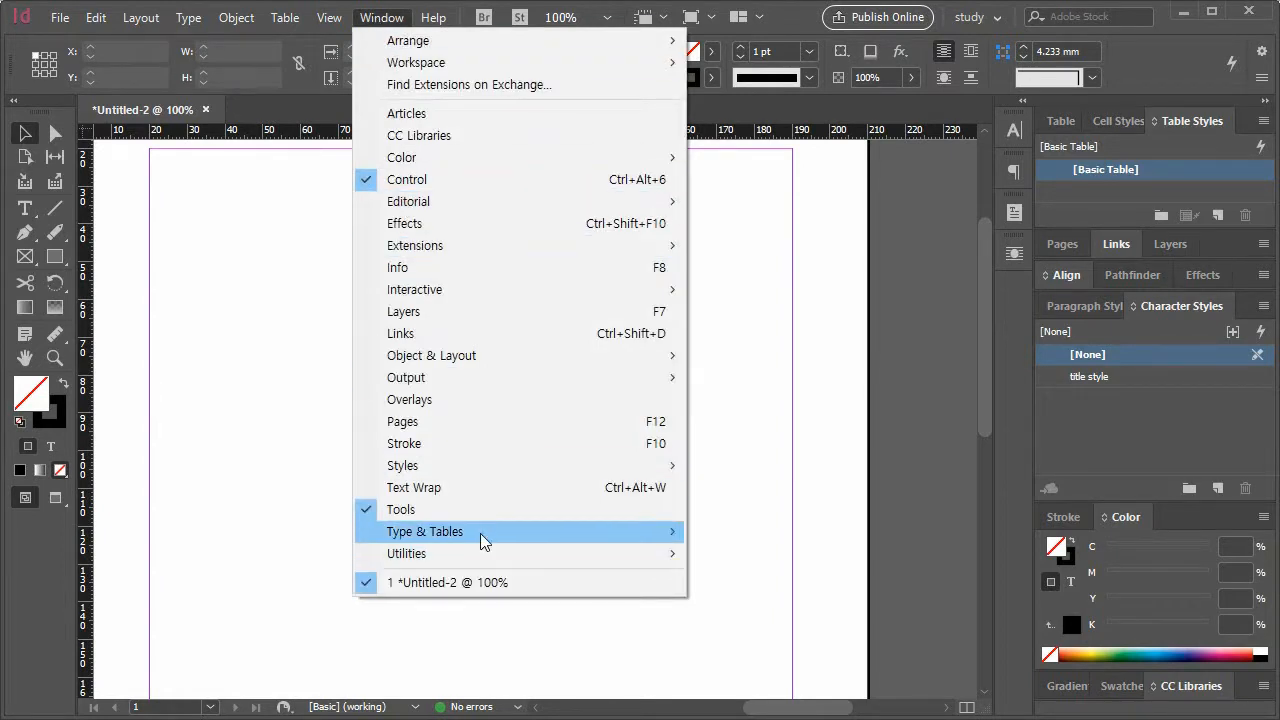
{"action": "mouse_move", "coordinate": [484, 541]}
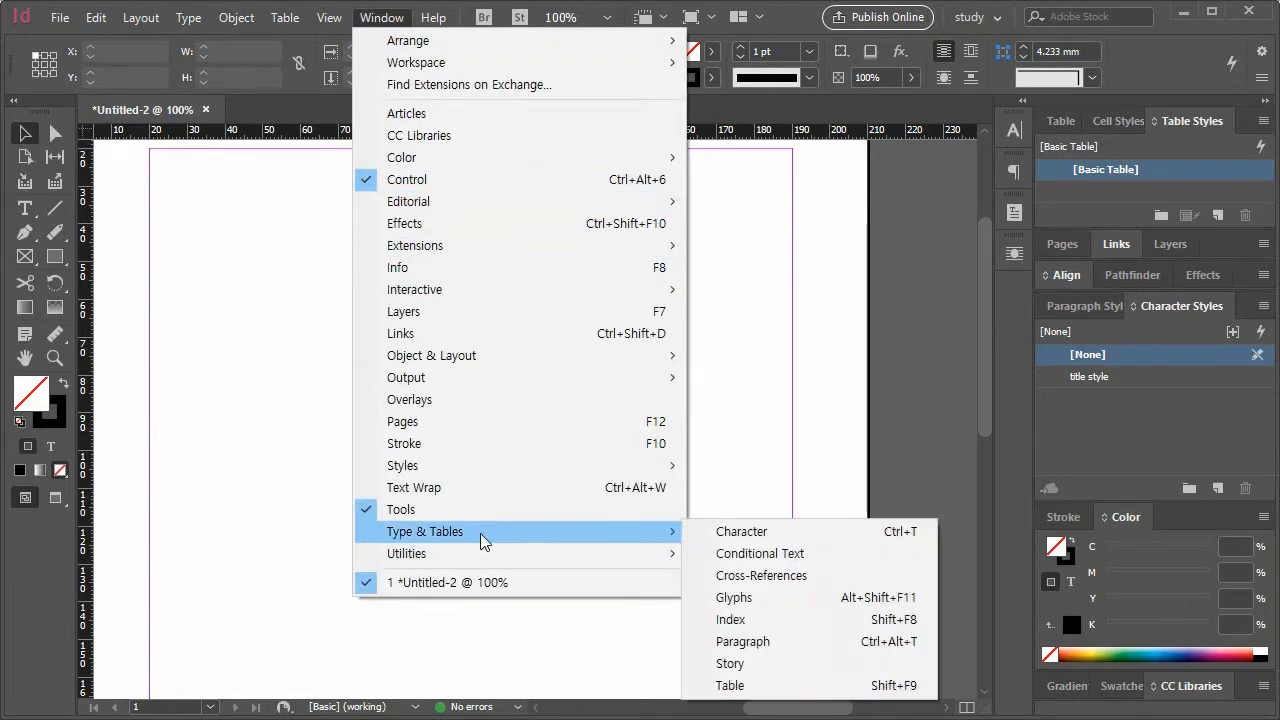
{"action": "left_click", "coordinate": [751, 665]}
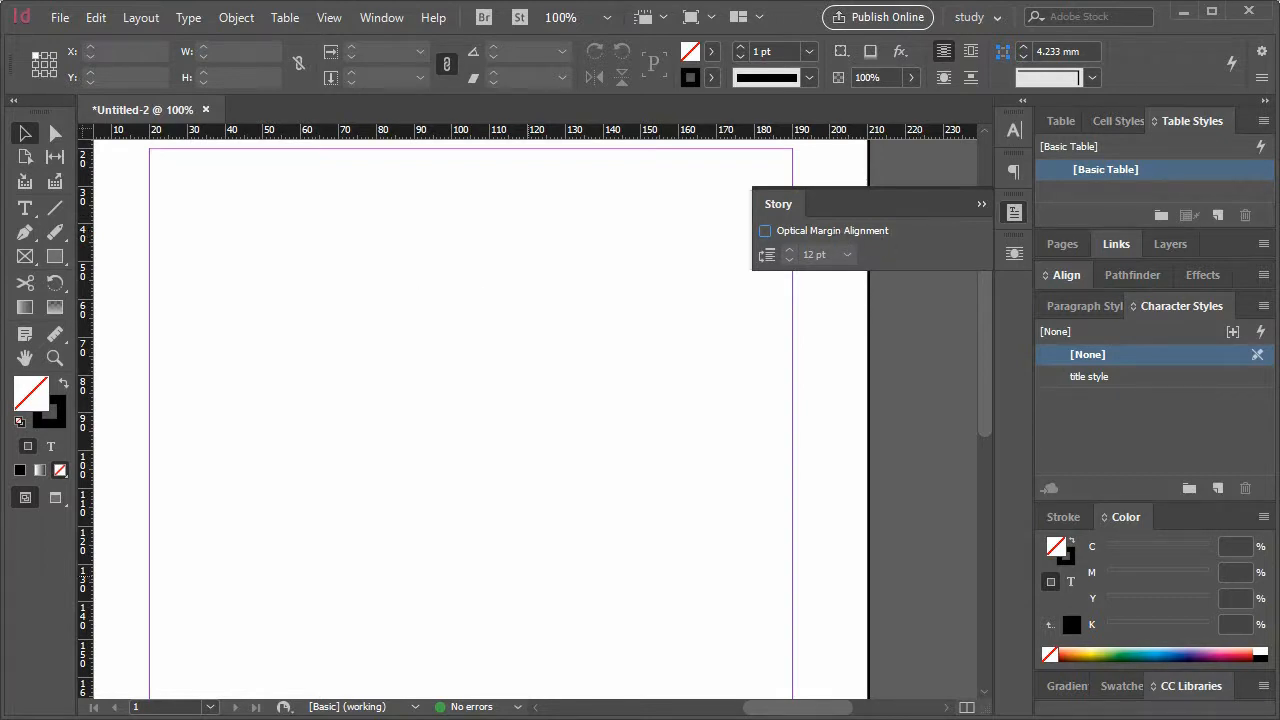
Step: Switch to the Notepad text file and copy the "WHAT IS LOREM IPSUM?" heading with its paragraph
{"action": "key", "text": "alt+Tab"}
{"action": "left_click_drag", "start_coordinate": [828, 220], "coordinate": [482, 91]}
{"action": "key", "text": "ctrl+c"}
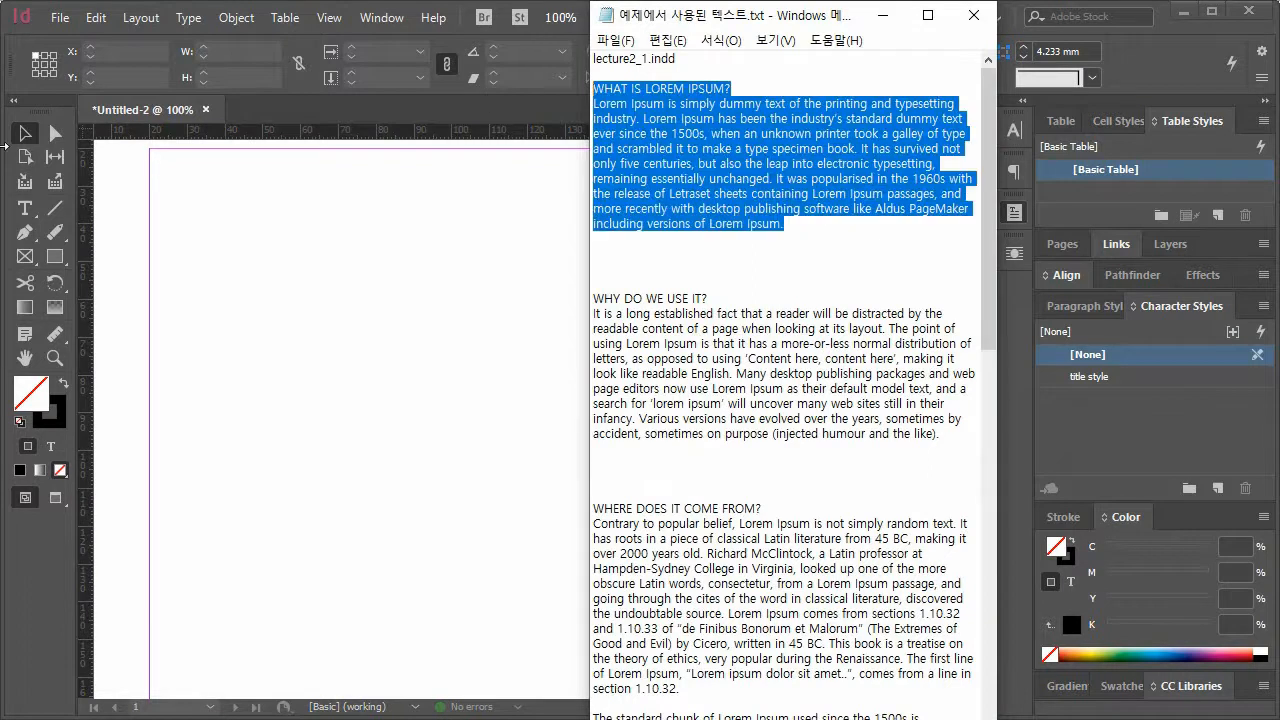
Step: Draw a text frame spanning the page from margin to margin and paste the copied "WHAT IS LOREM IPSUM?" text into it
{"action": "left_click", "coordinate": [24, 212]}
{"action": "left_click_drag", "start_coordinate": [150, 239], "coordinate": [781, 555]}
{"action": "left_click", "coordinate": [24, 208]}
{"action": "left_click_drag", "start_coordinate": [150, 221], "coordinate": [790, 428]}
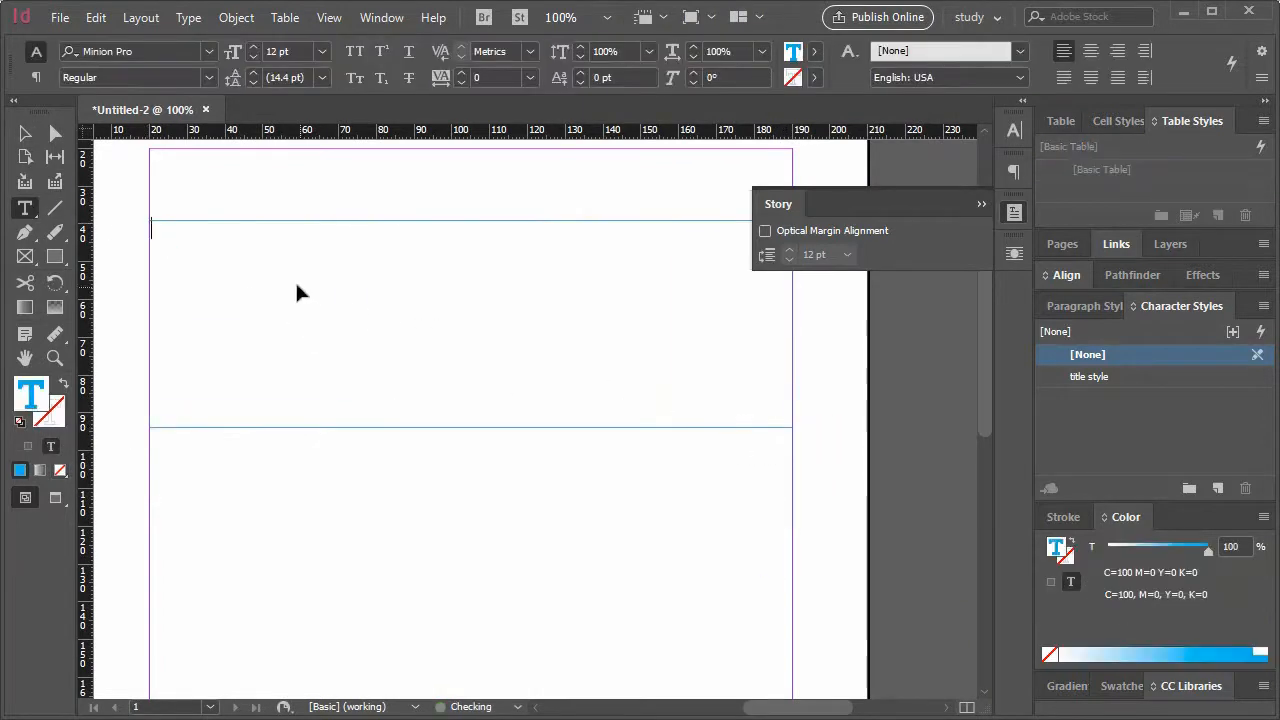
{"action": "key", "text": "ctrl+v"}
Step: Apply Optical Margin Alignment to the heading and paragraph, trying 14 pt and 48 pt as the alignment size
{"action": "left_click_drag", "start_coordinate": [654, 343], "coordinate": [128, 250]}
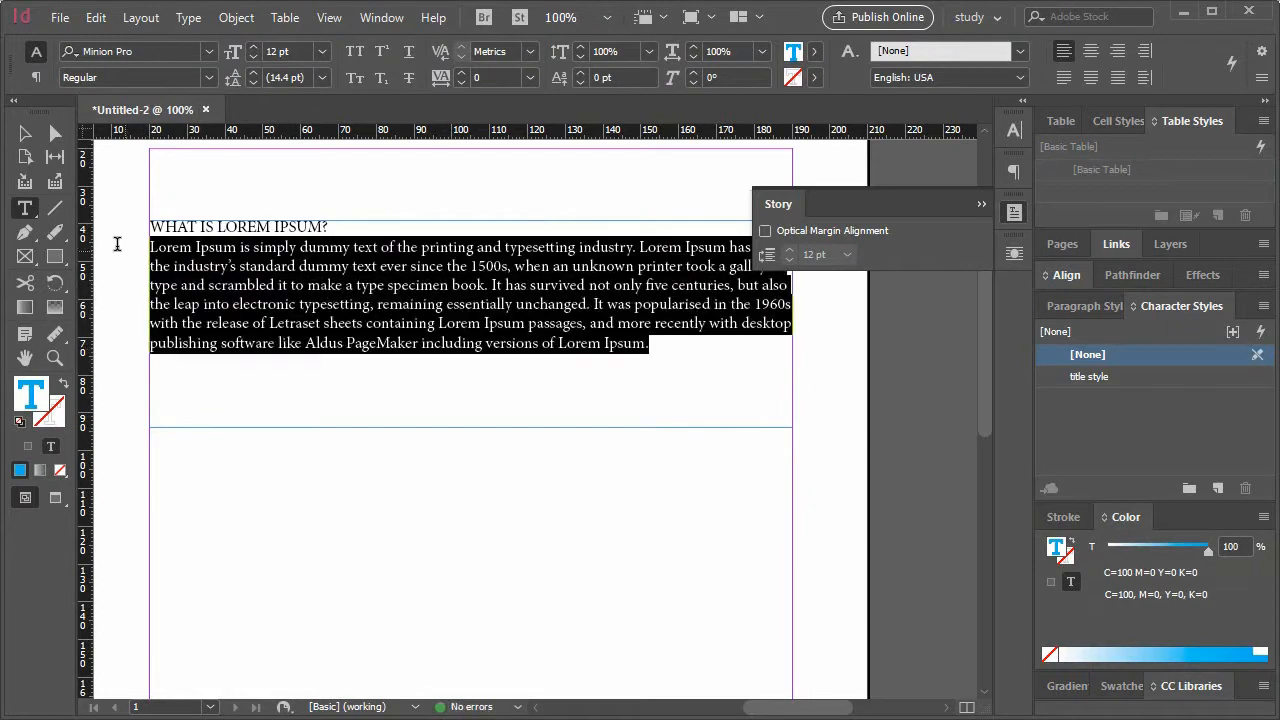
{"action": "left_click", "coordinate": [286, 242]}
{"action": "left_click_drag", "start_coordinate": [652, 345], "coordinate": [118, 226]}
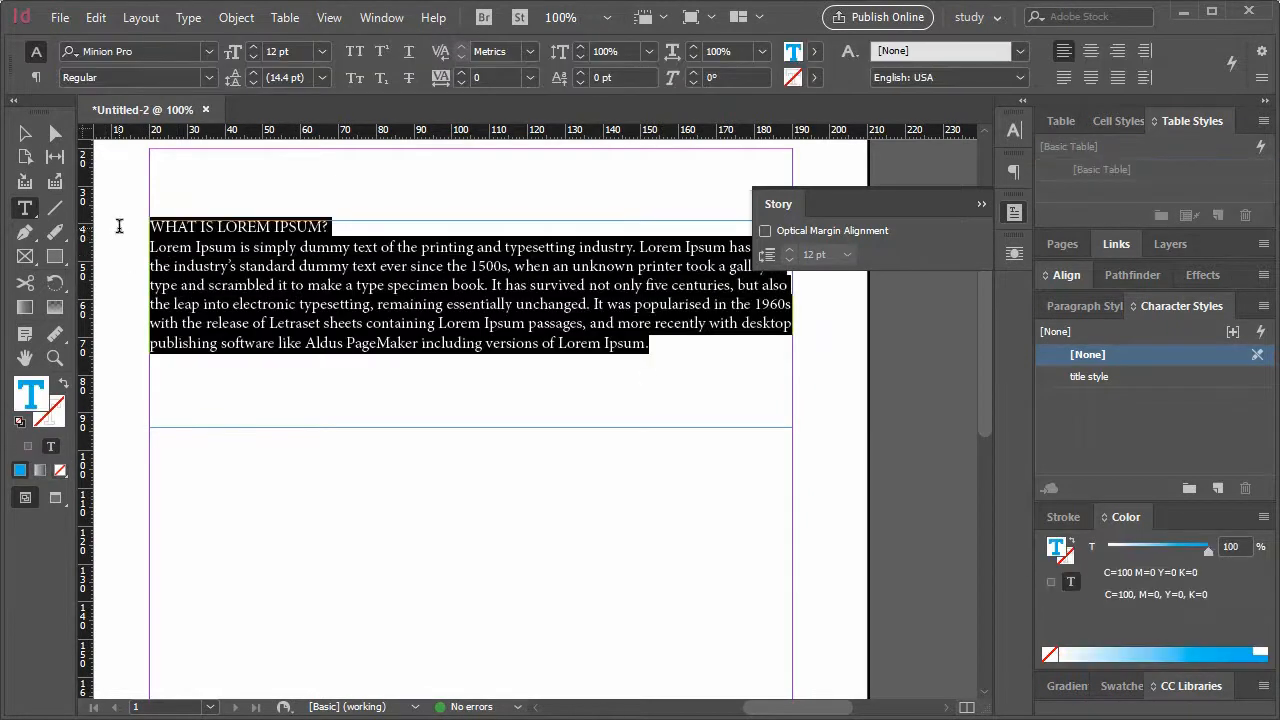
{"action": "left_click", "coordinate": [765, 231]}
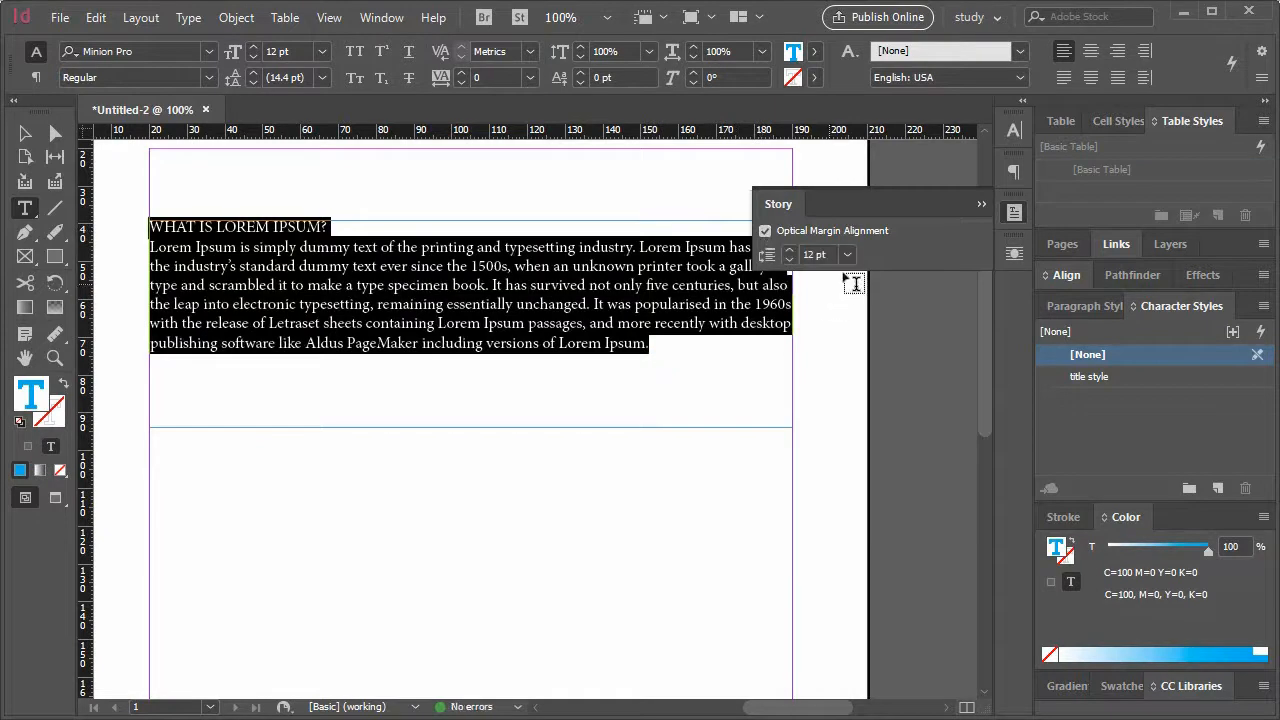
{"action": "left_click", "coordinate": [847, 255]}
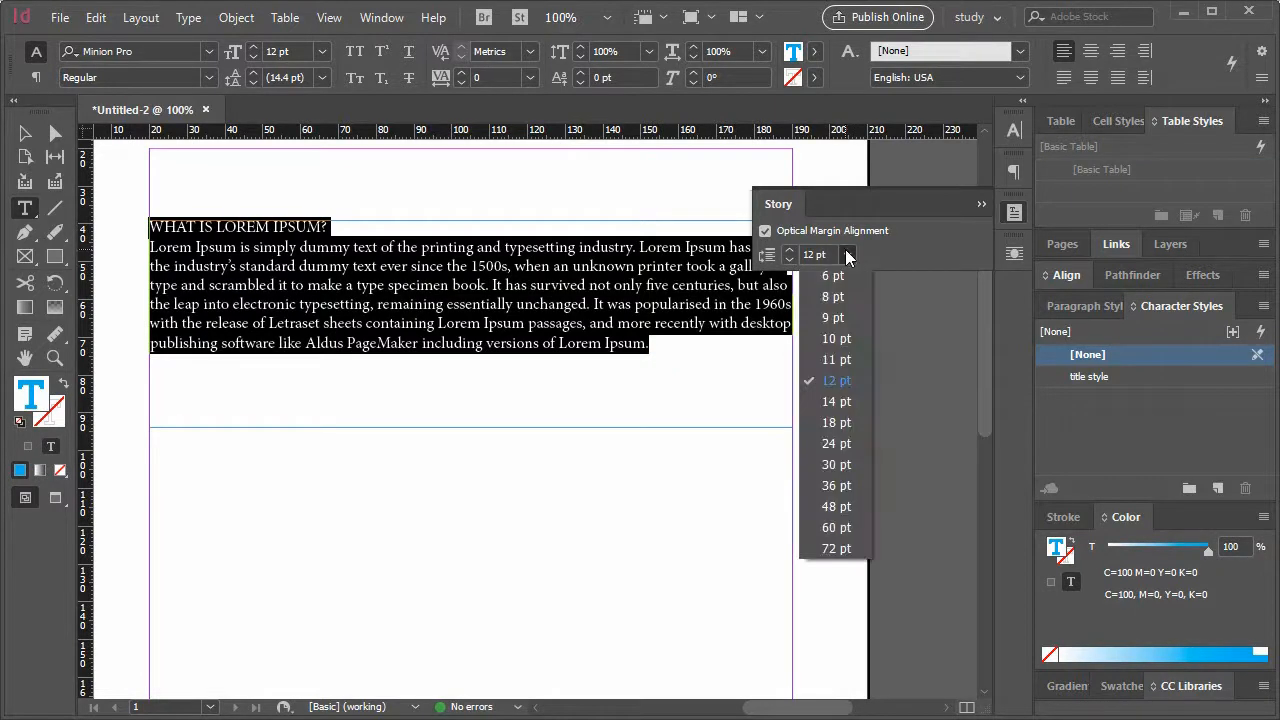
{"action": "left_click", "coordinate": [836, 402]}
{"action": "left_click", "coordinate": [847, 255]}
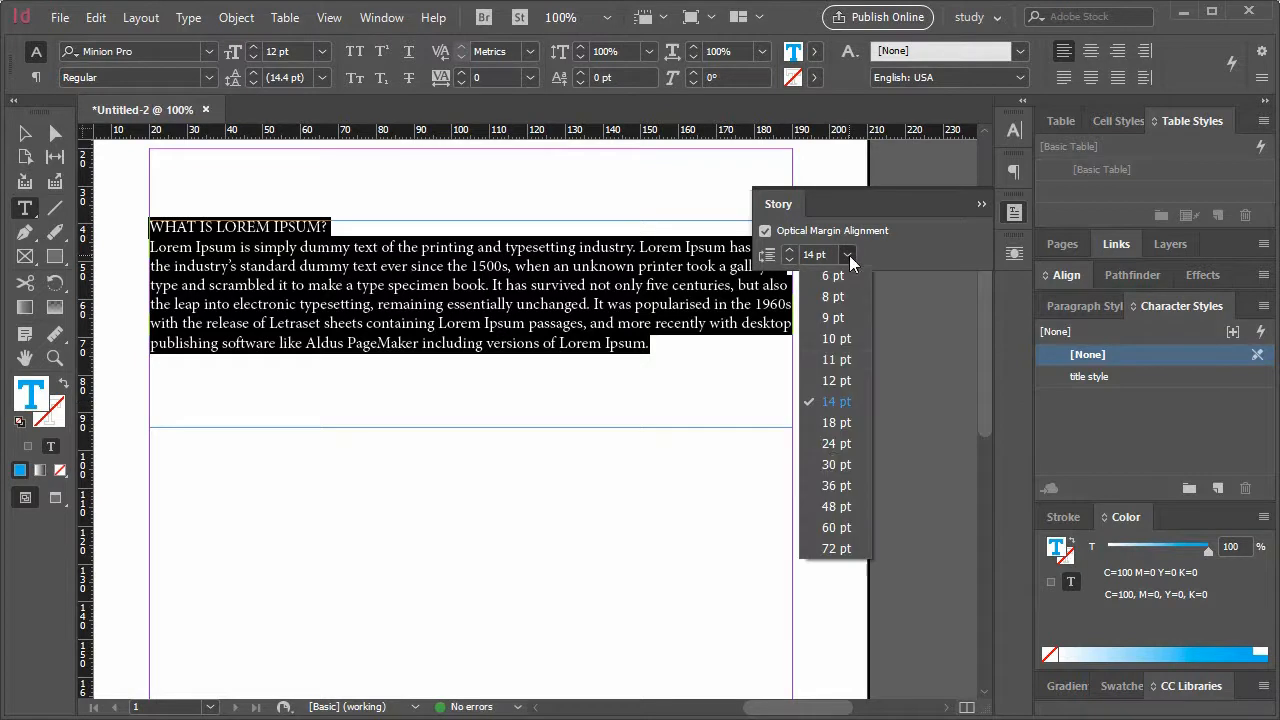
{"action": "left_click", "coordinate": [835, 512]}
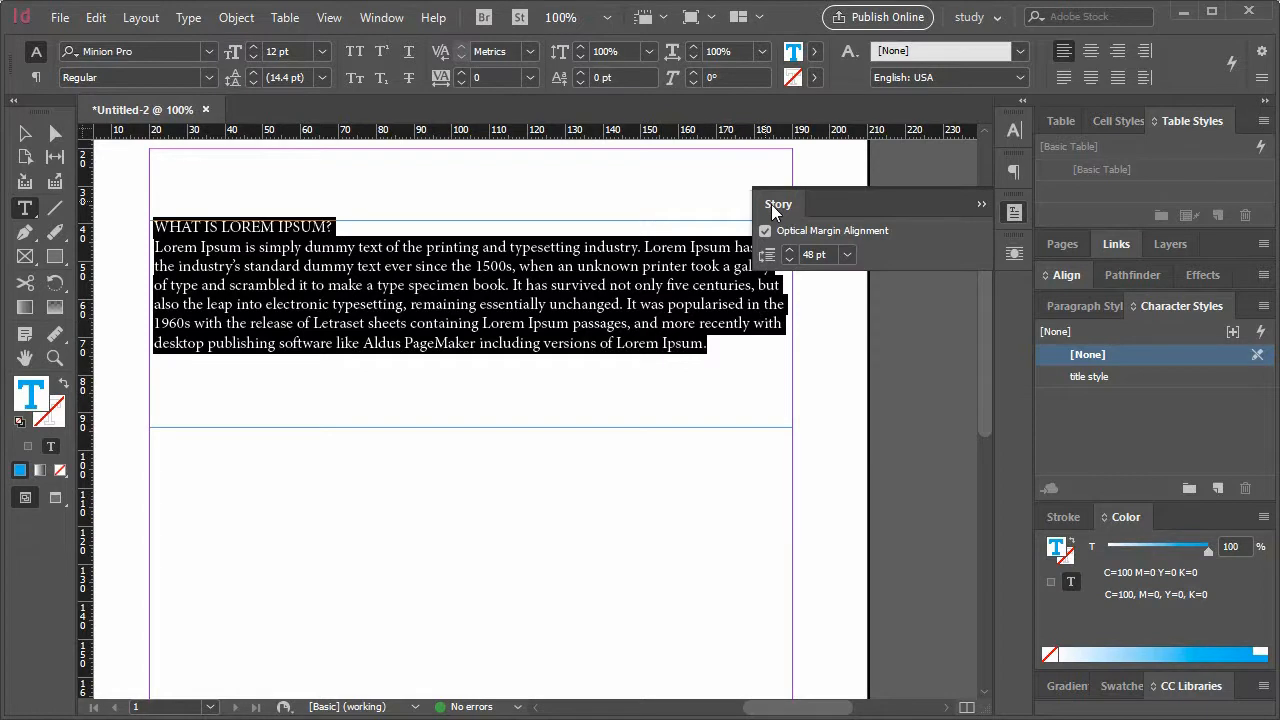
Step: Turn off Optical Margin Alignment for the selected text and close the Story settings
{"action": "left_click", "coordinate": [766, 232]}
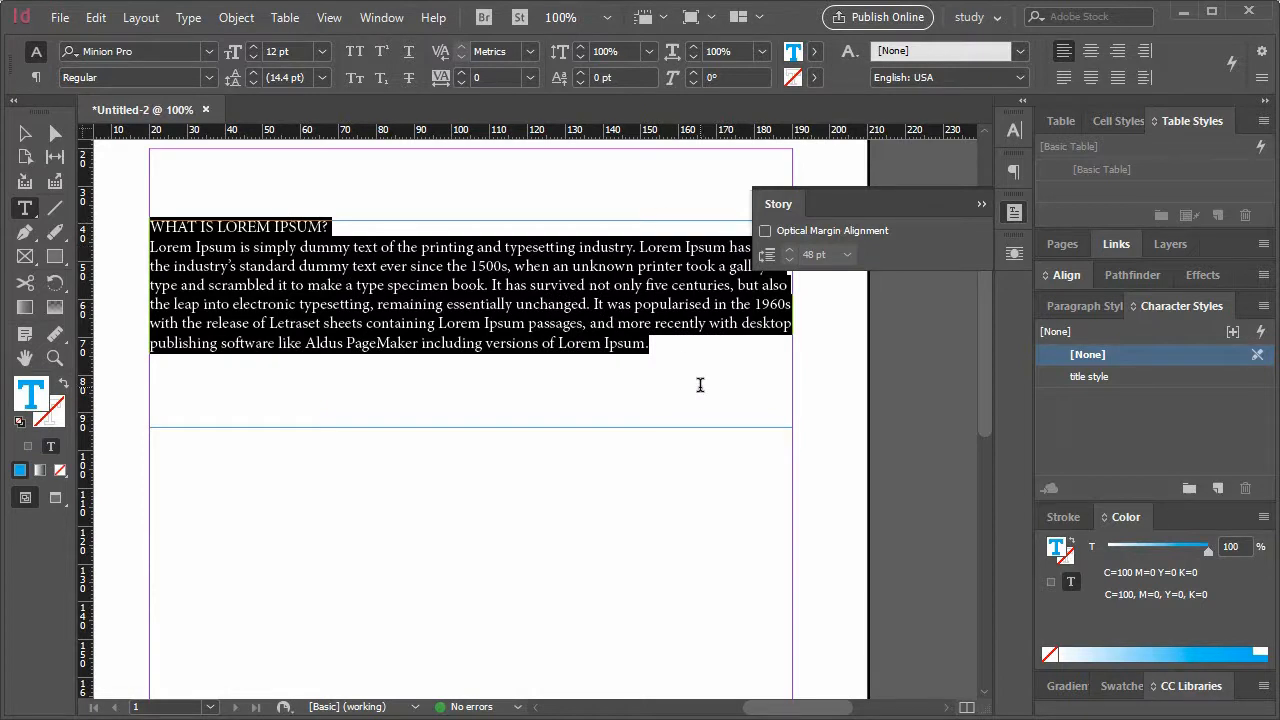
{"action": "left_click", "coordinate": [980, 205]}
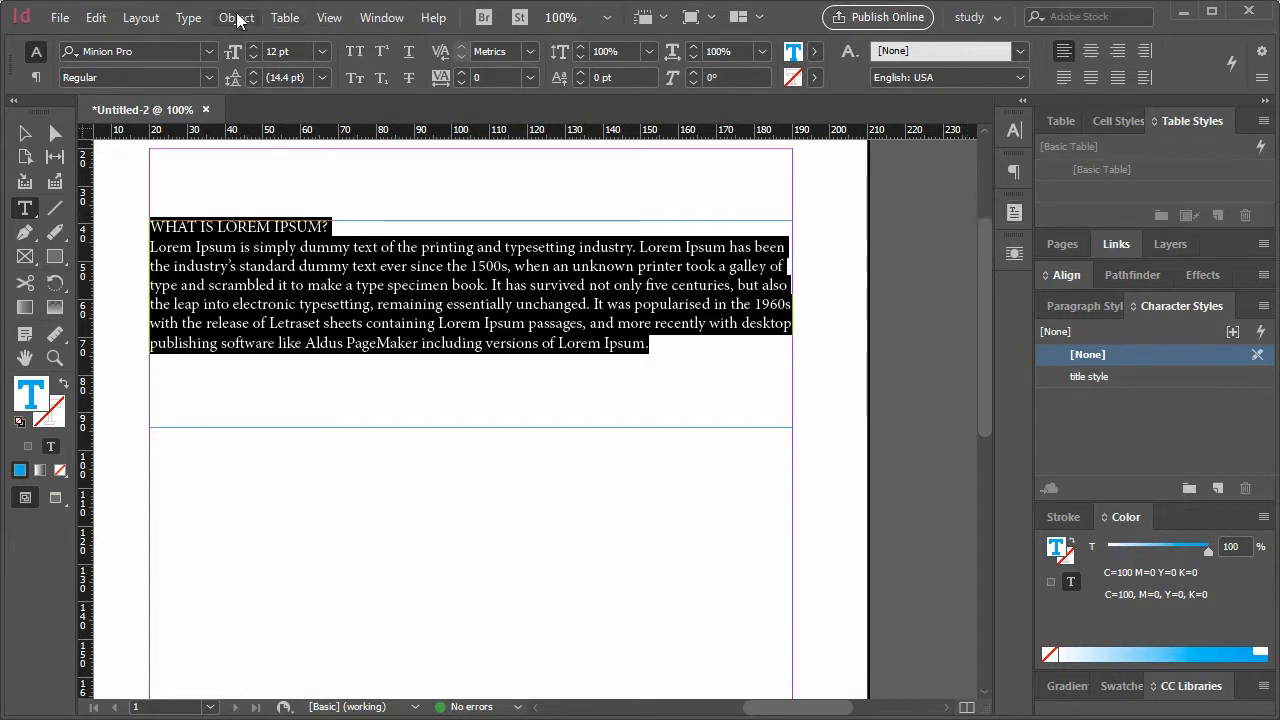
Step: Open the Tabs settings for the selected text and place them over the top of the frame
{"action": "left_click", "coordinate": [188, 20]}
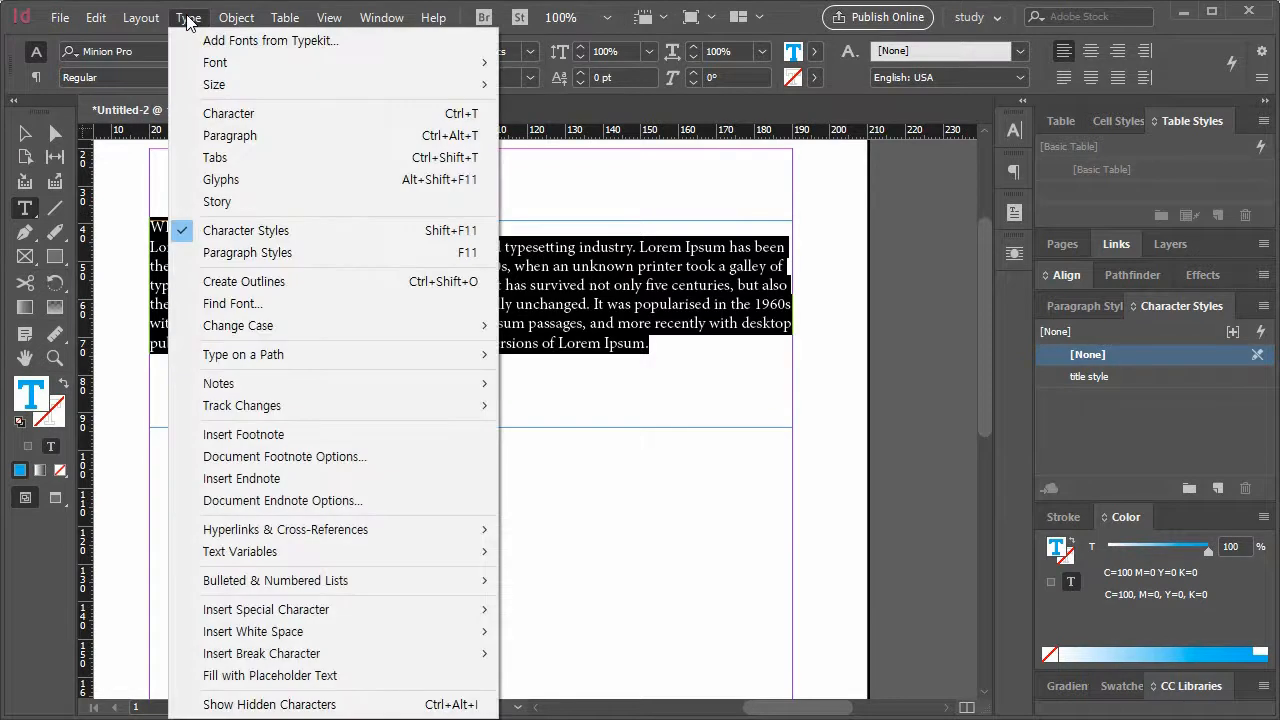
{"action": "left_click", "coordinate": [240, 157]}
{"action": "left_click_drag", "start_coordinate": [1051, 262], "coordinate": [195, 159]}
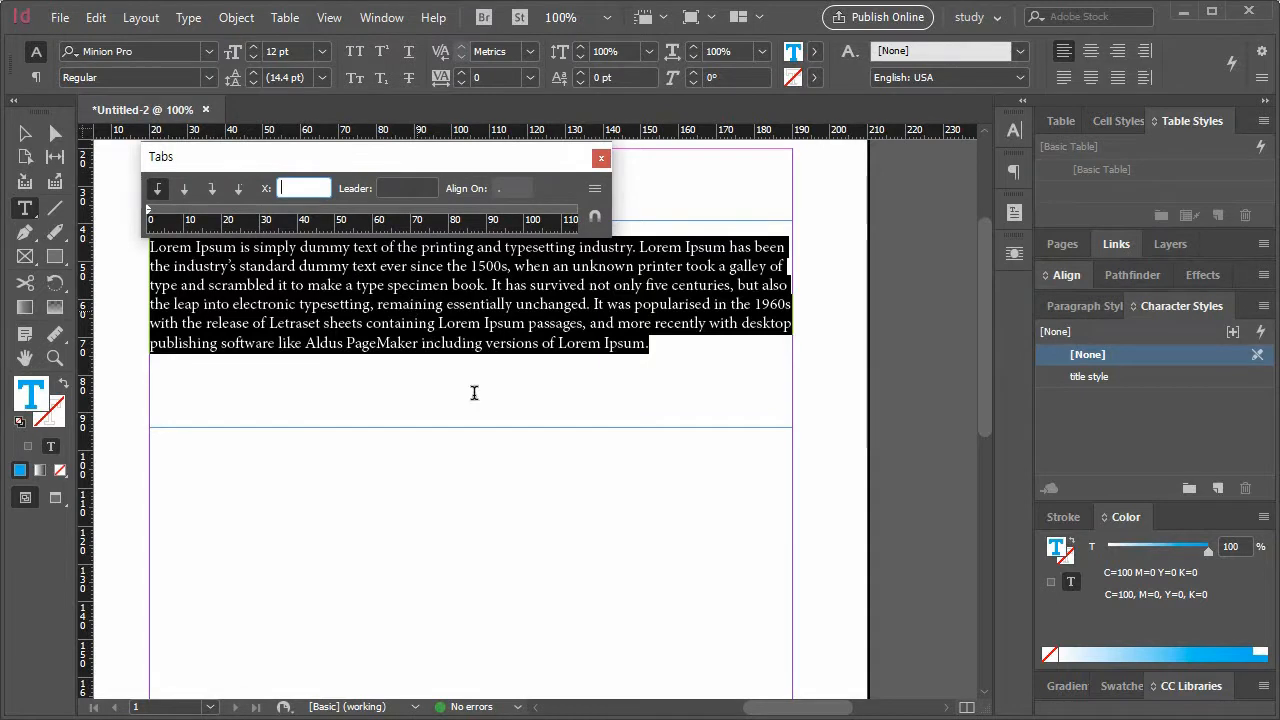
Step: Switch to the Notepad text file and copy the list of colour names and hex codes under "lecture2_4.indd"
{"action": "key", "text": "alt+Tab"}
{"action": "scroll", "coordinate": [785, 380], "scroll_direction": "down", "scroll_amount": 20}
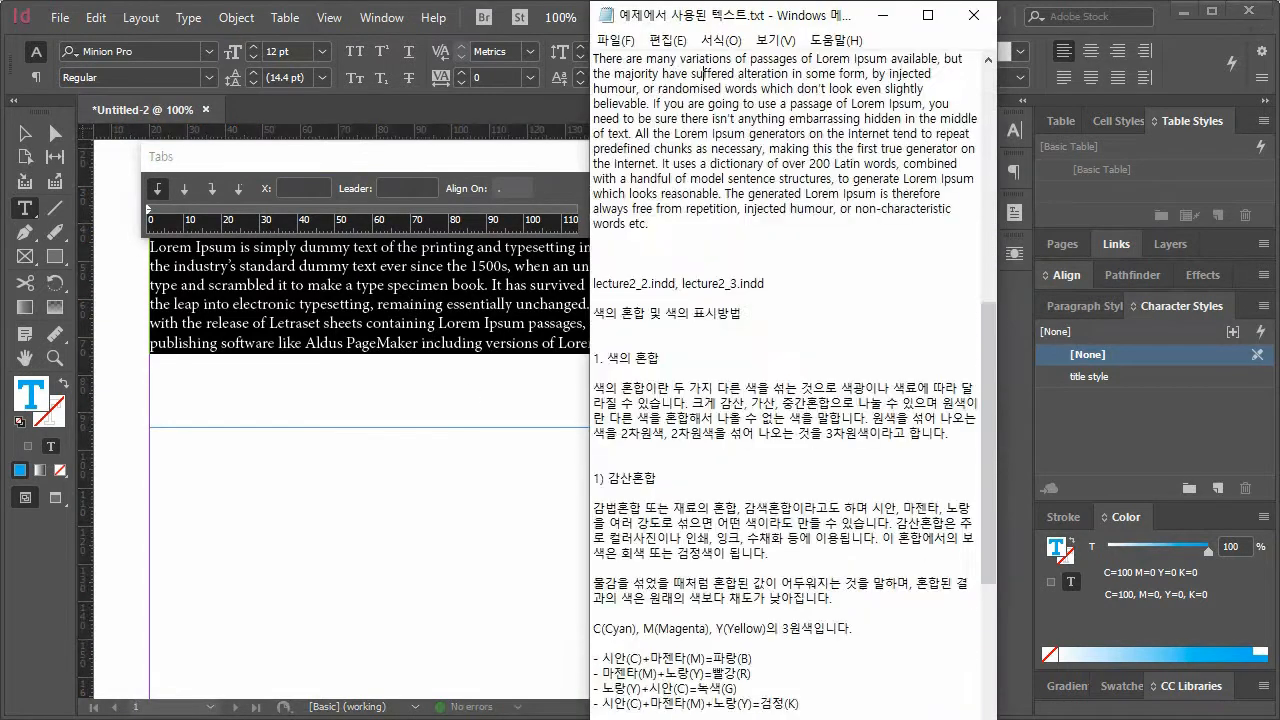
{"action": "scroll", "coordinate": [785, 380], "scroll_direction": "down", "scroll_amount": 6}
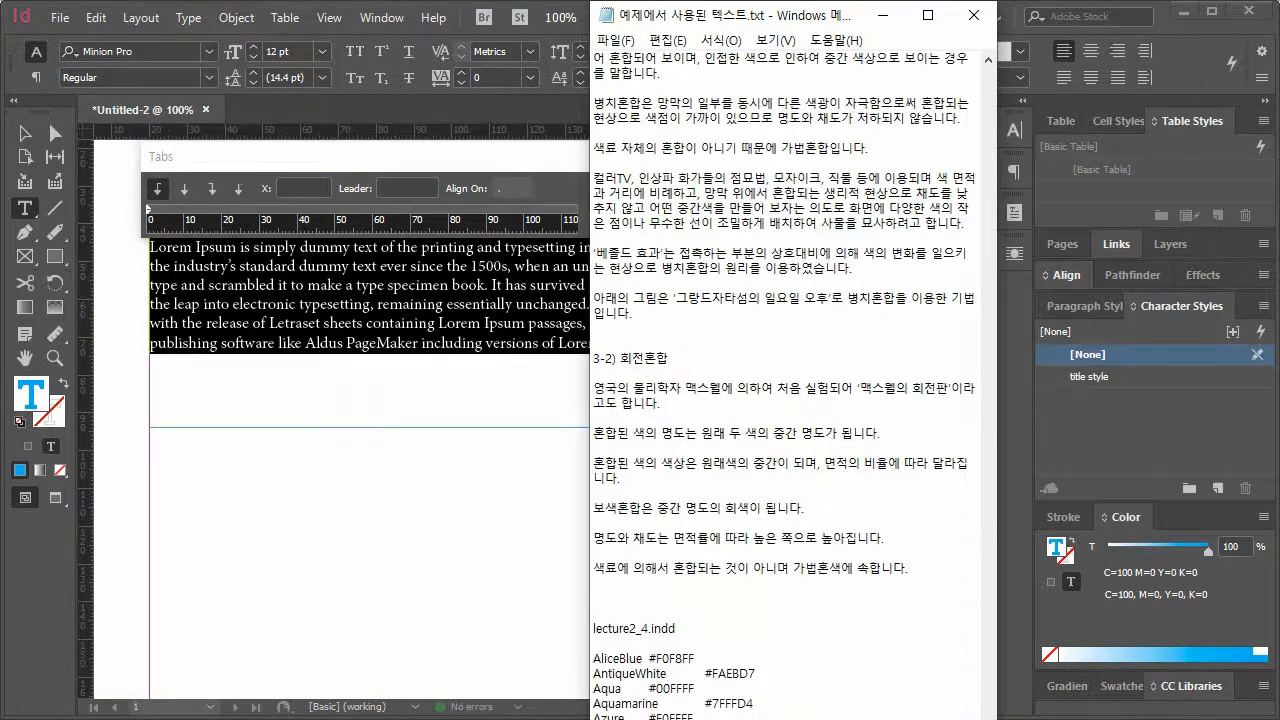
{"action": "left_click_drag", "start_coordinate": [593, 658], "coordinate": [755, 715]}
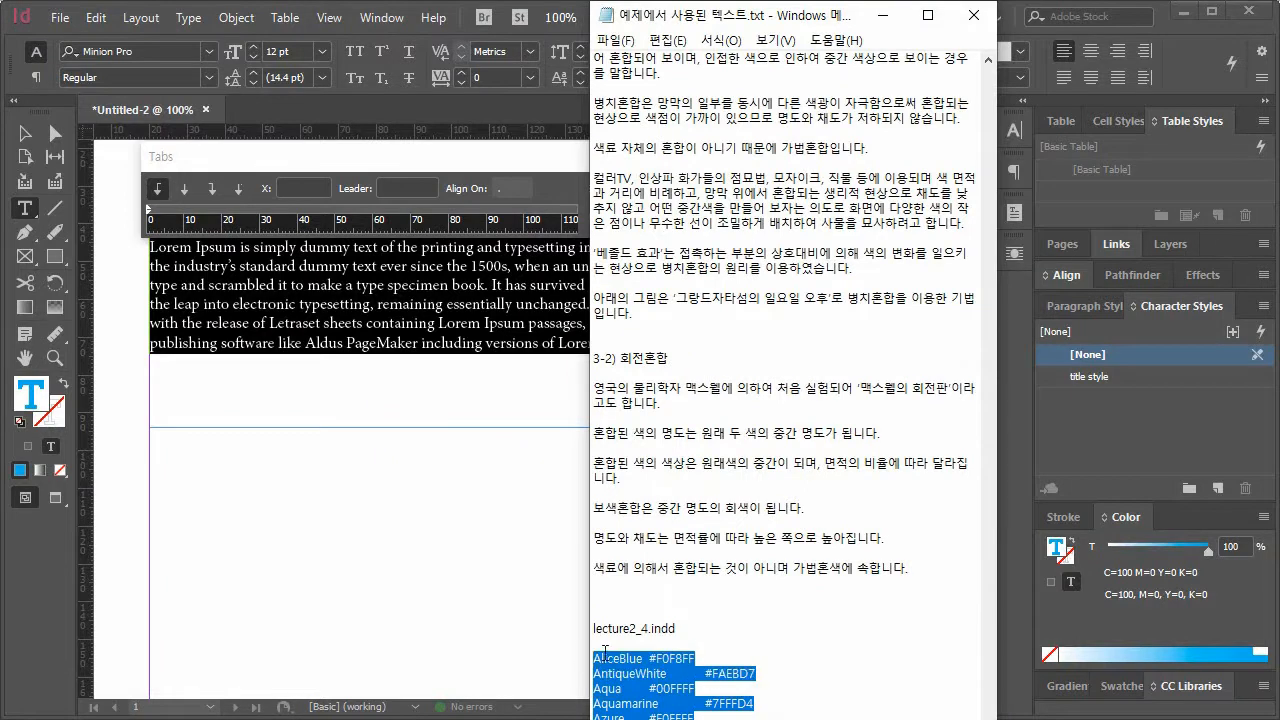
Step: Switch back to InDesign, replace all the text in the frame with the copied colour list, and close the Tabs settings
{"action": "key", "text": "alt+Tab"}
{"action": "left_click_drag", "start_coordinate": [680, 343], "coordinate": [103, 214]}
{"action": "key", "text": "ctrl+v"}
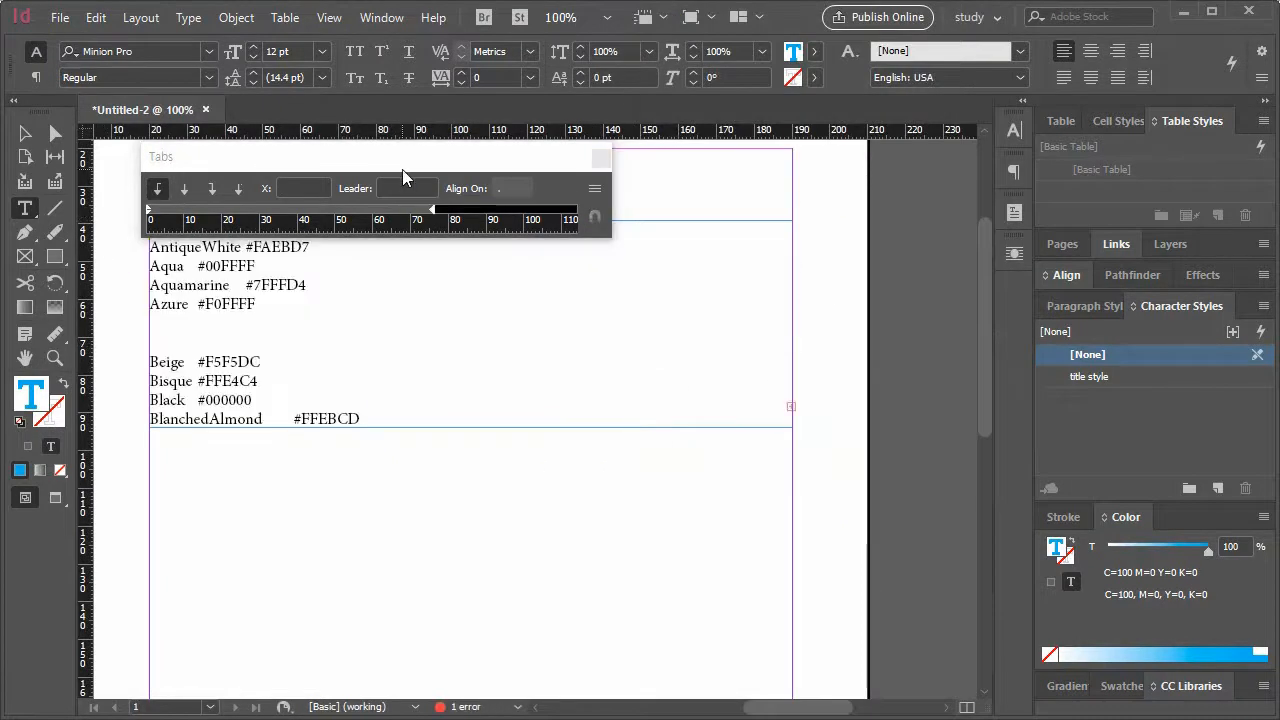
{"action": "left_click_drag", "start_coordinate": [413, 166], "coordinate": [423, 137]}
{"action": "left_click", "coordinate": [614, 130]}
{"action": "left_click", "coordinate": [328, 381]}
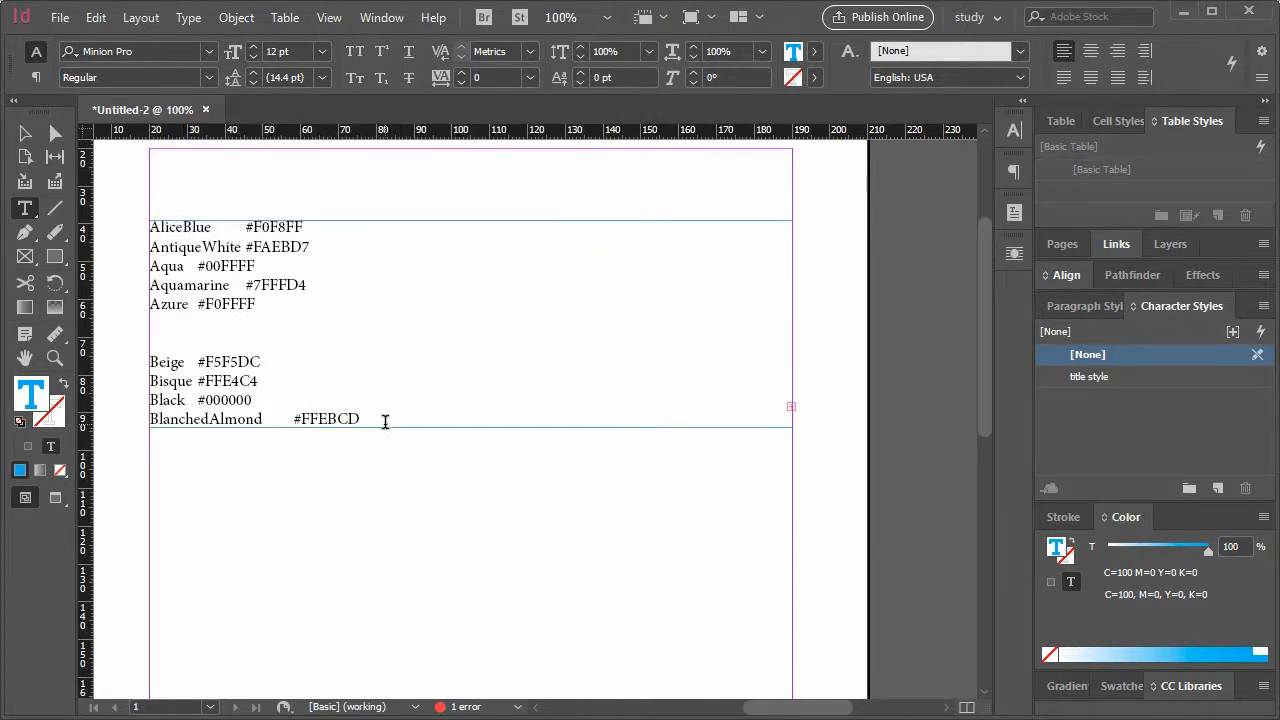
Step: Extend the text frame downward to a height of about 157 mm so the whole colour list fits
{"action": "key", "text": "Escape"}
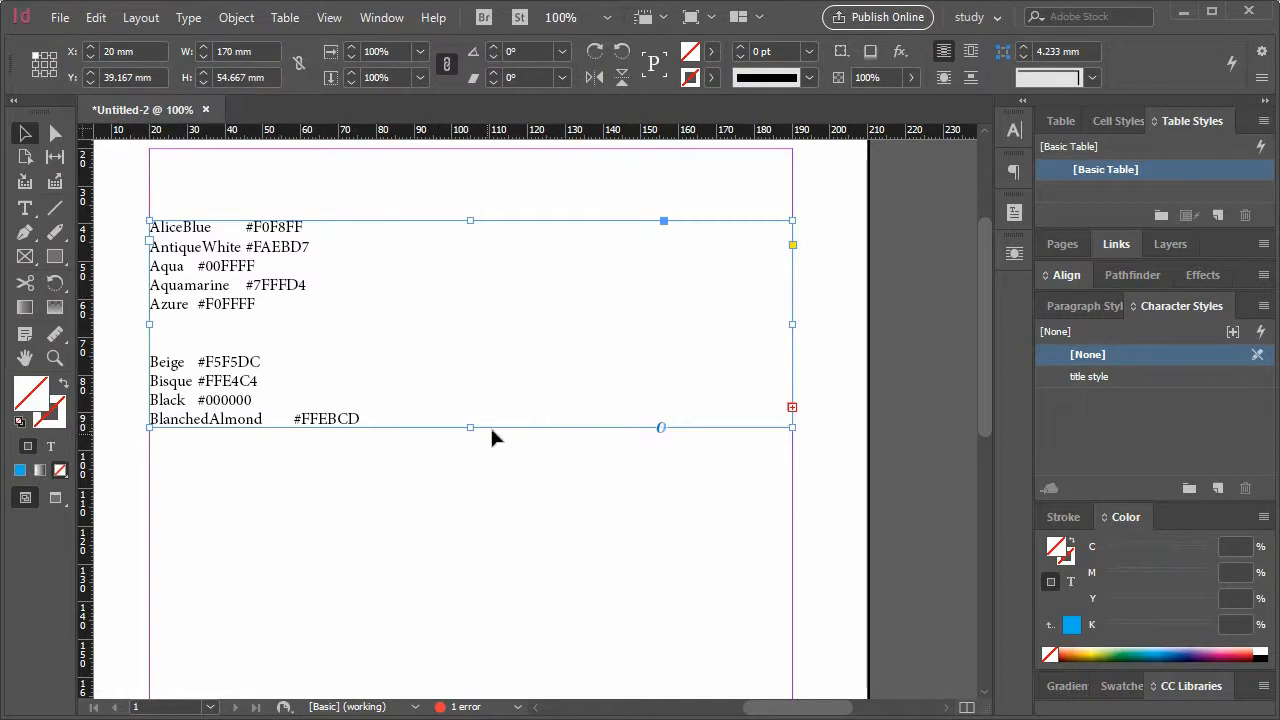
{"action": "left_click_drag", "start_coordinate": [470, 425], "coordinate": [452, 674]}
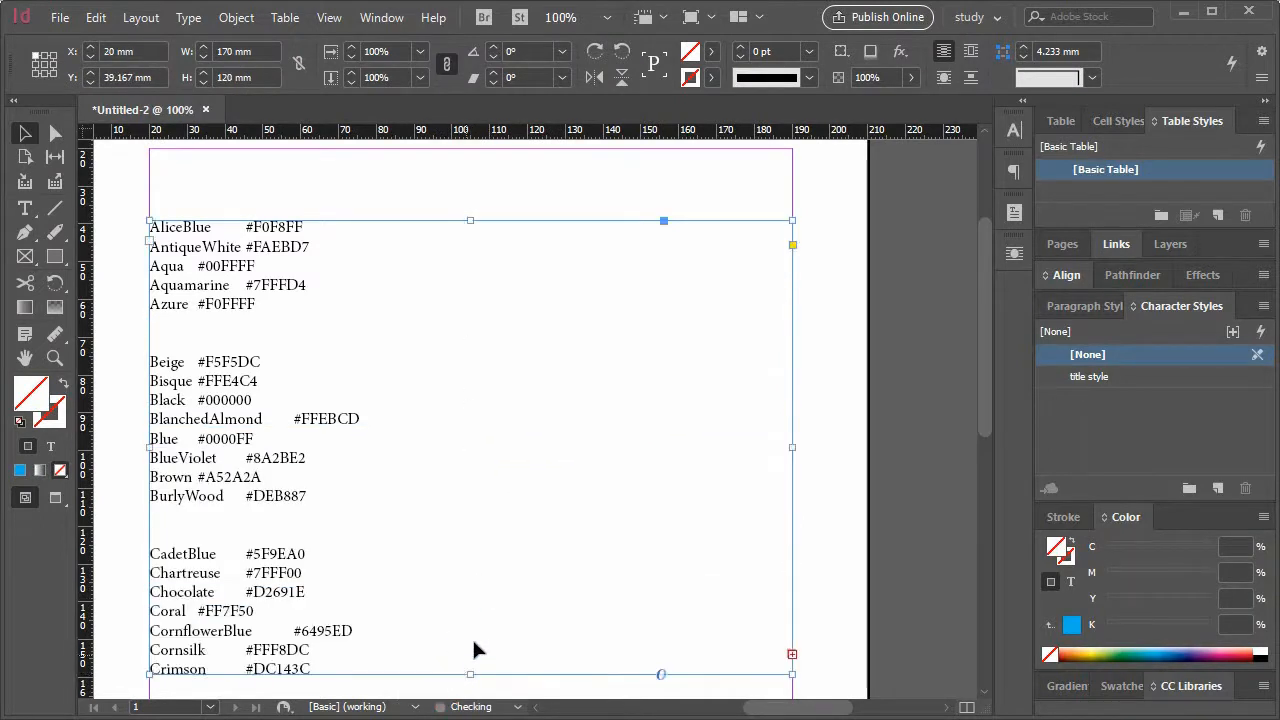
{"action": "scroll", "coordinate": [466, 663], "scroll_direction": "down", "scroll_amount": 3}
{"action": "left_click_drag", "start_coordinate": [471, 495], "coordinate": [469, 632]}
{"action": "scroll", "coordinate": [329, 551], "scroll_direction": "up", "scroll_amount": 3}
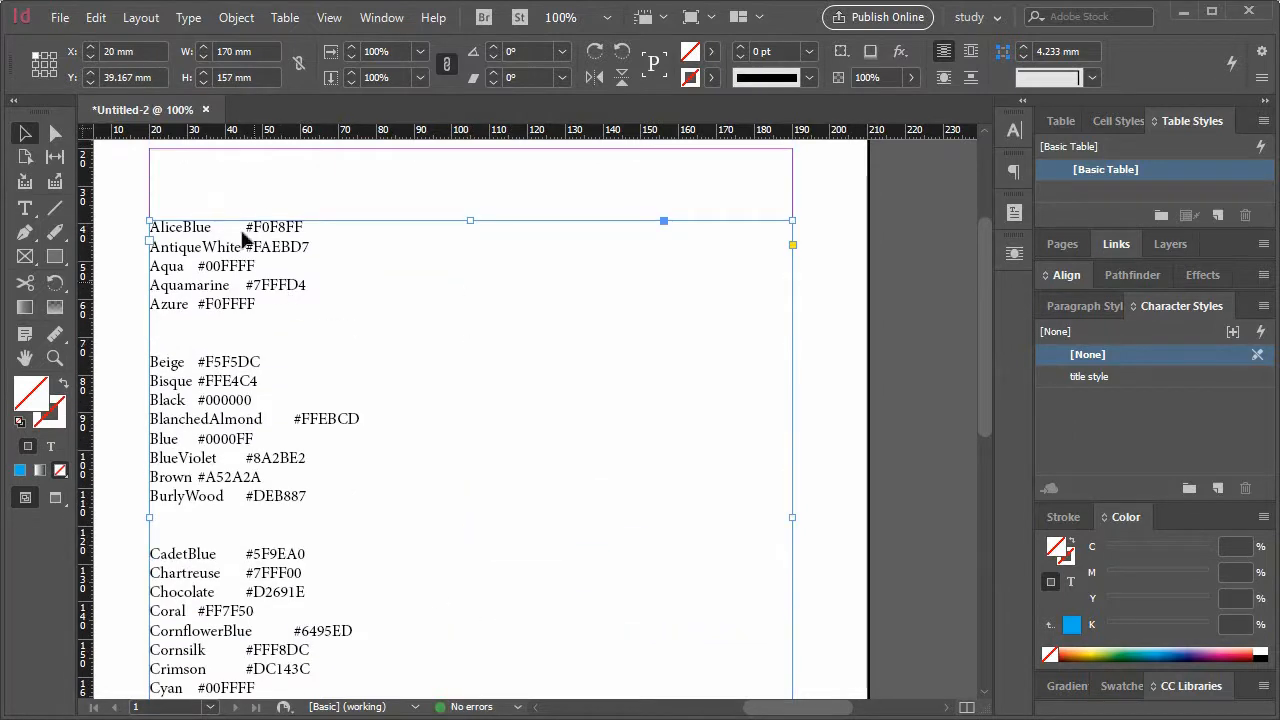
Step: Open the Tabs settings for the colour list frame and place a left-justified tab stop at about 42 mm
{"action": "left_click", "coordinate": [190, 18]}
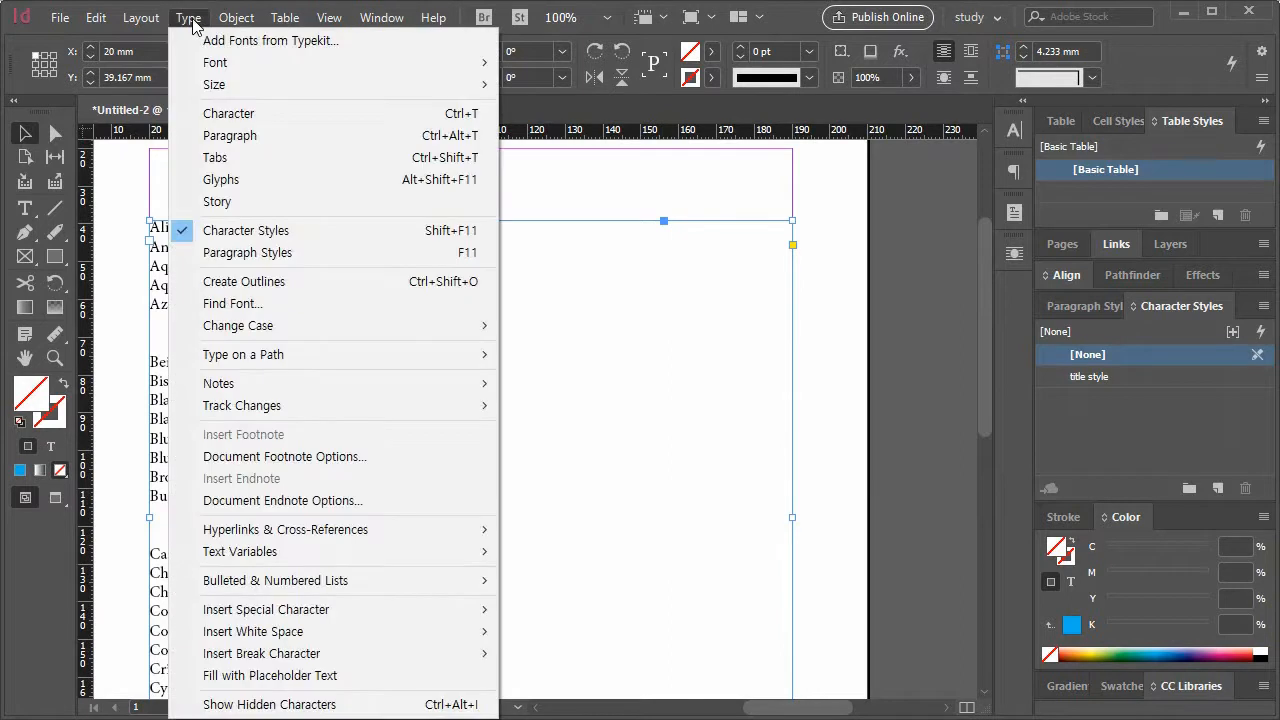
{"action": "left_click", "coordinate": [176, 158]}
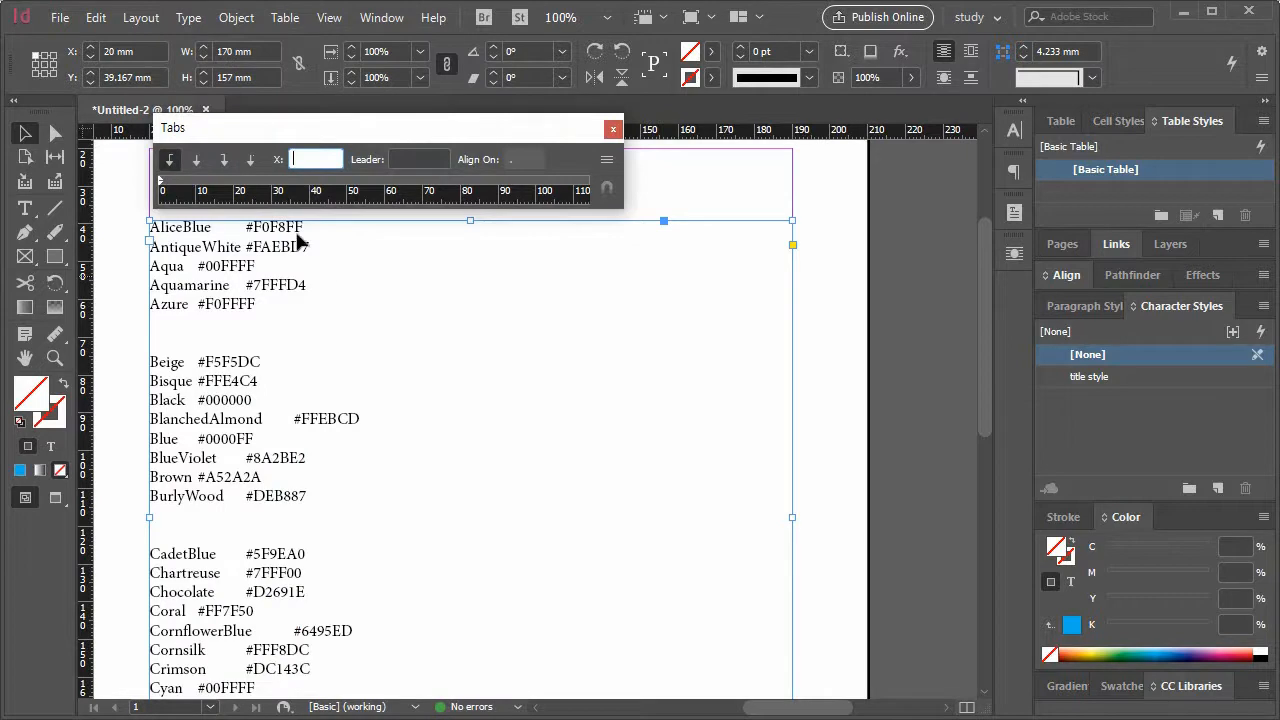
{"action": "left_click", "coordinate": [249, 182]}
{"action": "left_click_drag", "start_coordinate": [249, 182], "coordinate": [327, 190]}
{"action": "left_click_drag", "start_coordinate": [328, 183], "coordinate": [319, 187]}
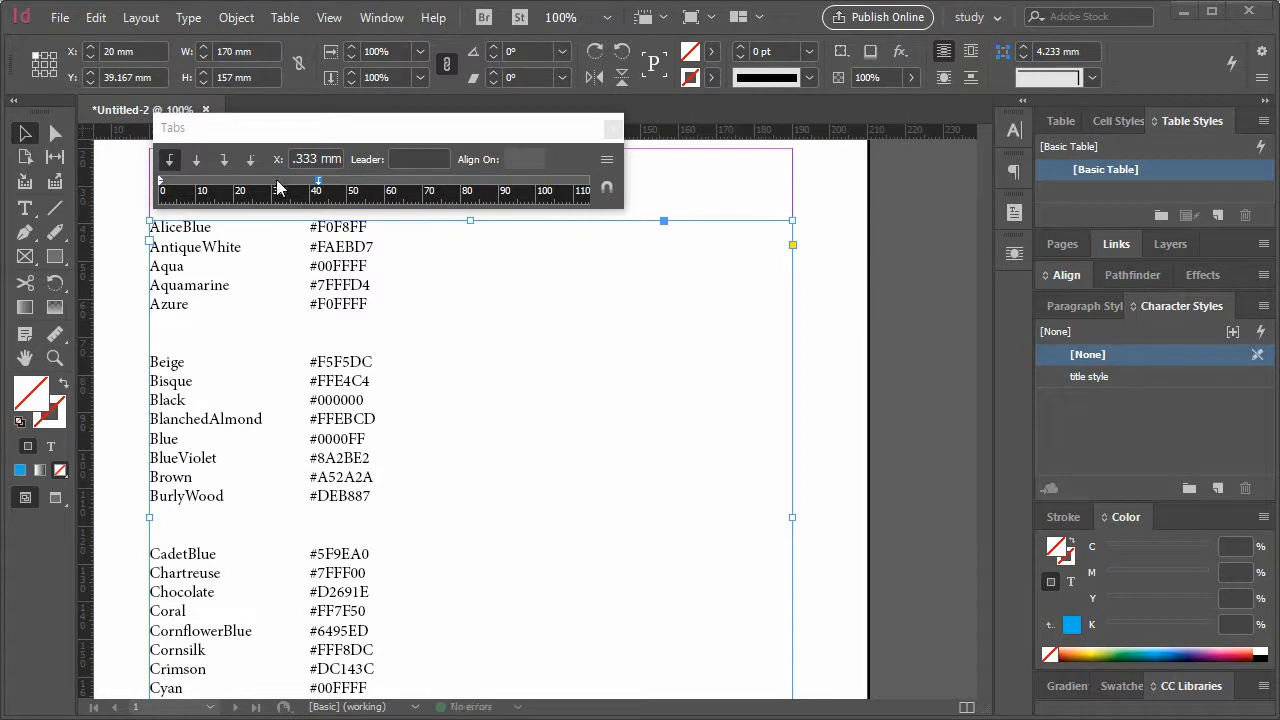
Step: Add a second tab stop near the start of the tab ruler and remove it
{"action": "left_click", "coordinate": [184, 186]}
{"action": "mouse_move", "coordinate": [184, 186]}
{"action": "left_mouse_down"}
{"action": "mouse_move", "coordinate": [172, 184]}
{"action": "mouse_move", "coordinate": [200, 193]}
{"action": "mouse_move", "coordinate": [188, 190]}
{"action": "left_mouse_up"}
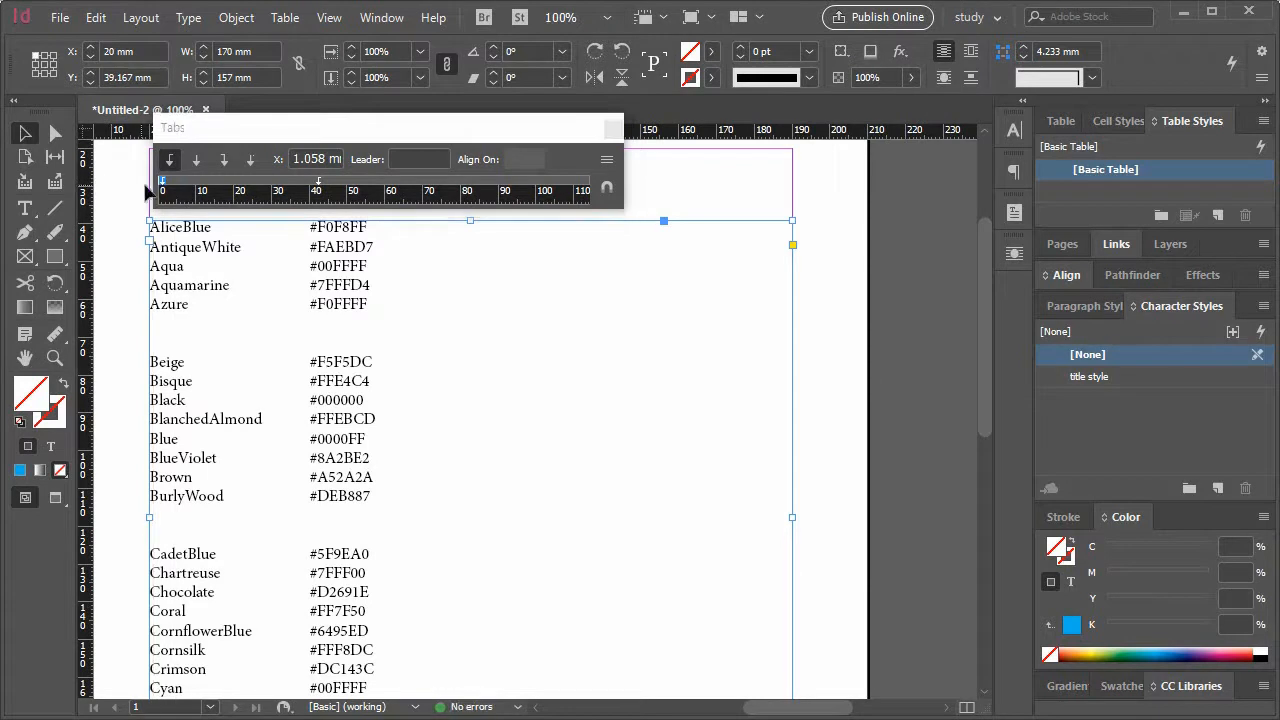
{"action": "mouse_move", "coordinate": [157, 189]}
{"action": "left_mouse_down"}
{"action": "mouse_move", "coordinate": [242, 190]}
{"action": "mouse_move", "coordinate": [170, 205]}
{"action": "mouse_move", "coordinate": [168, 188]}
{"action": "left_mouse_up"}
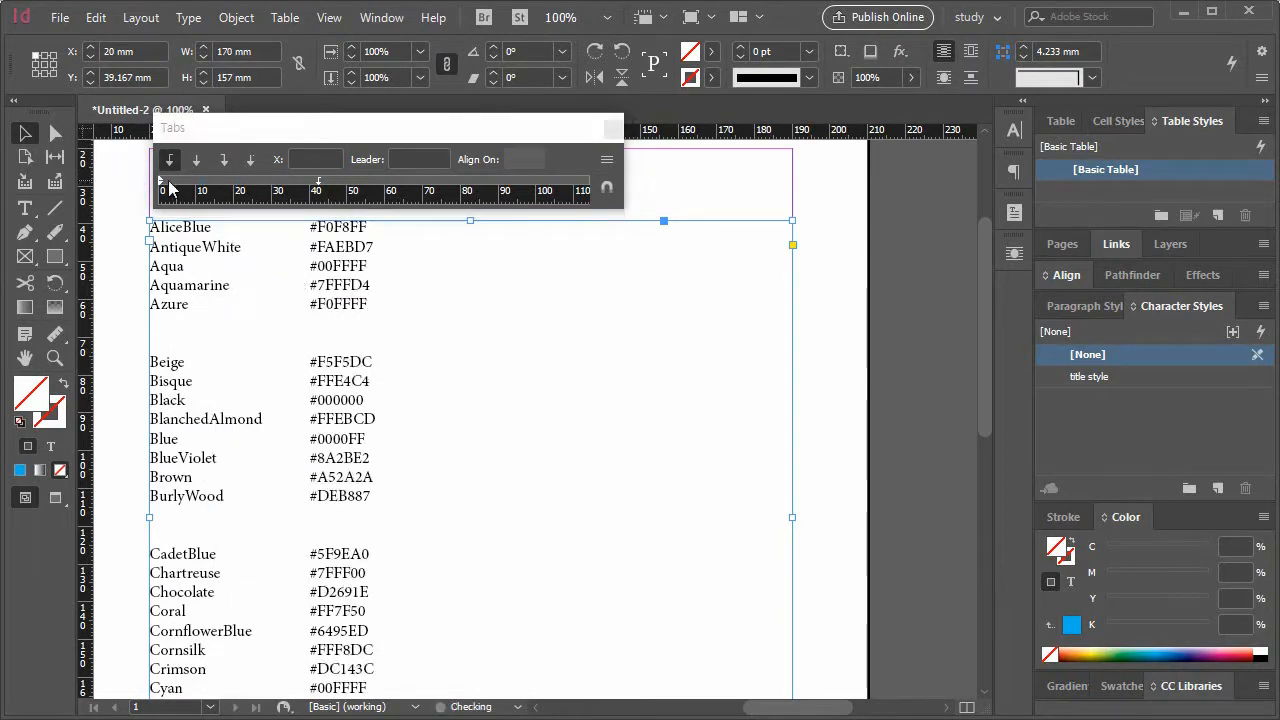
Step: Set the position of the hex codes' tab stop to exactly 42 mm
{"action": "left_click_drag", "start_coordinate": [320, 186], "coordinate": [316, 186]}
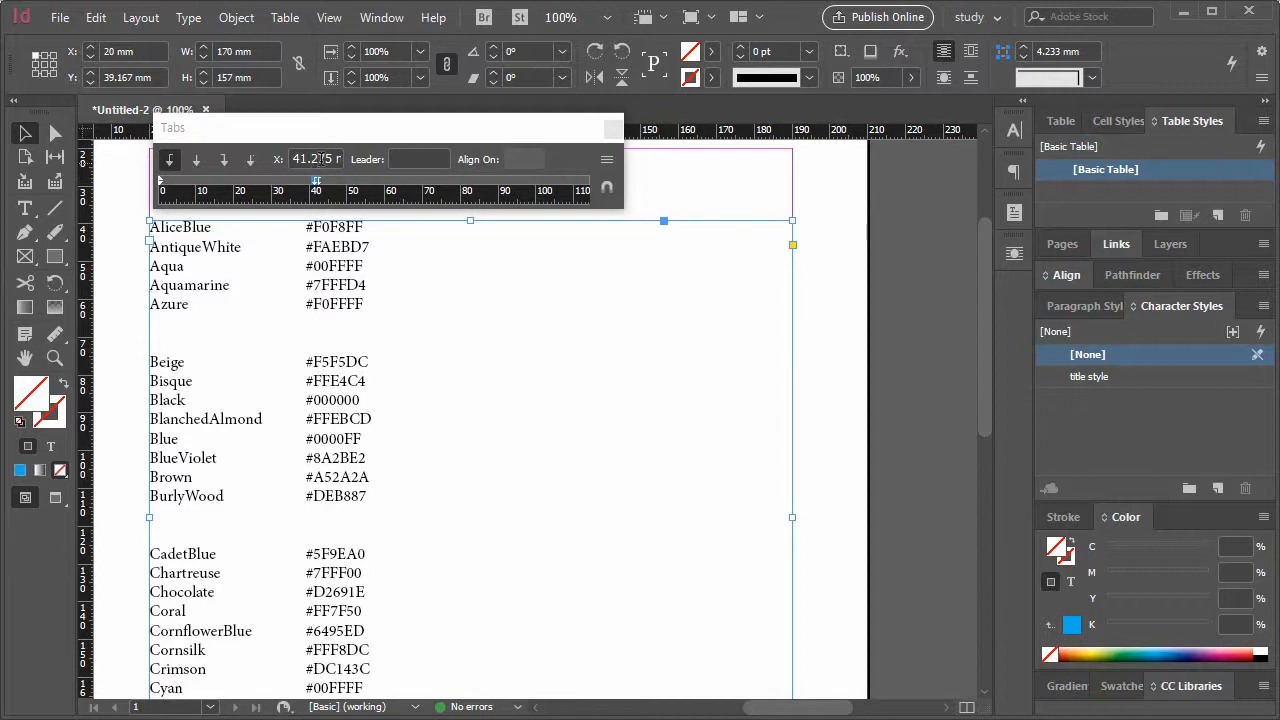
{"action": "left_click_drag", "start_coordinate": [327, 158], "coordinate": [272, 160]}
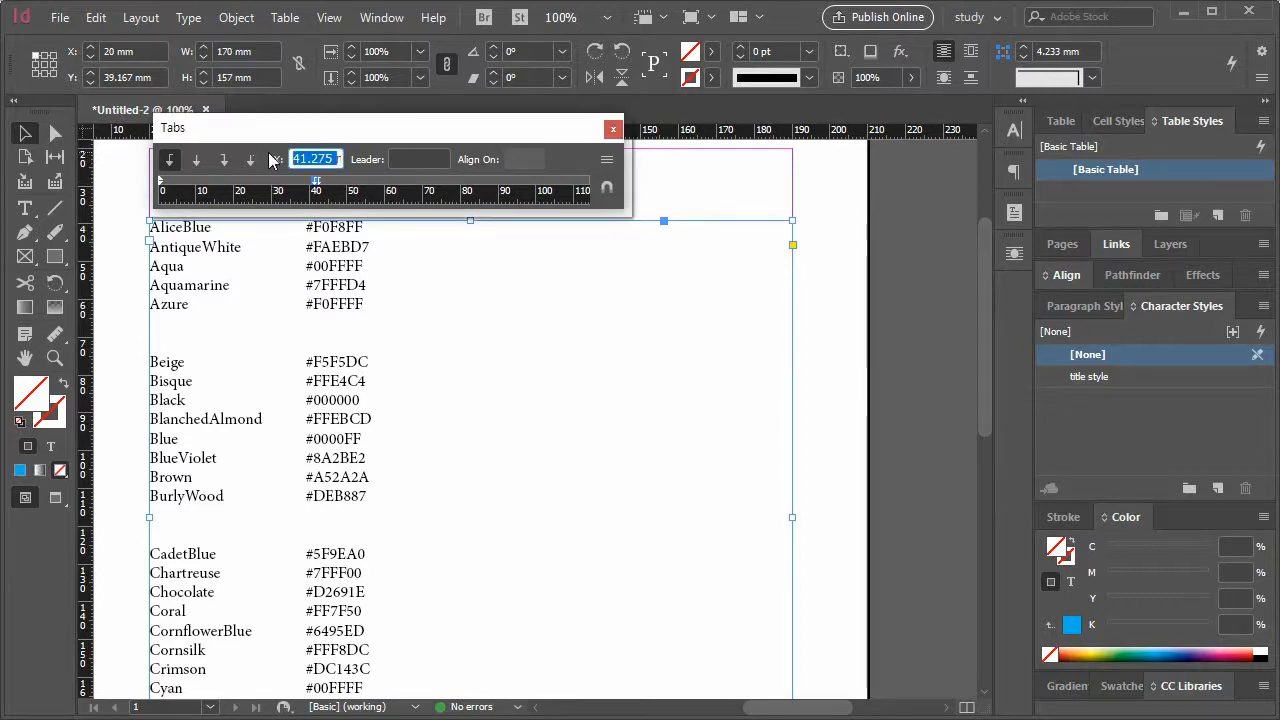
{"action": "type", "text": "42 "}
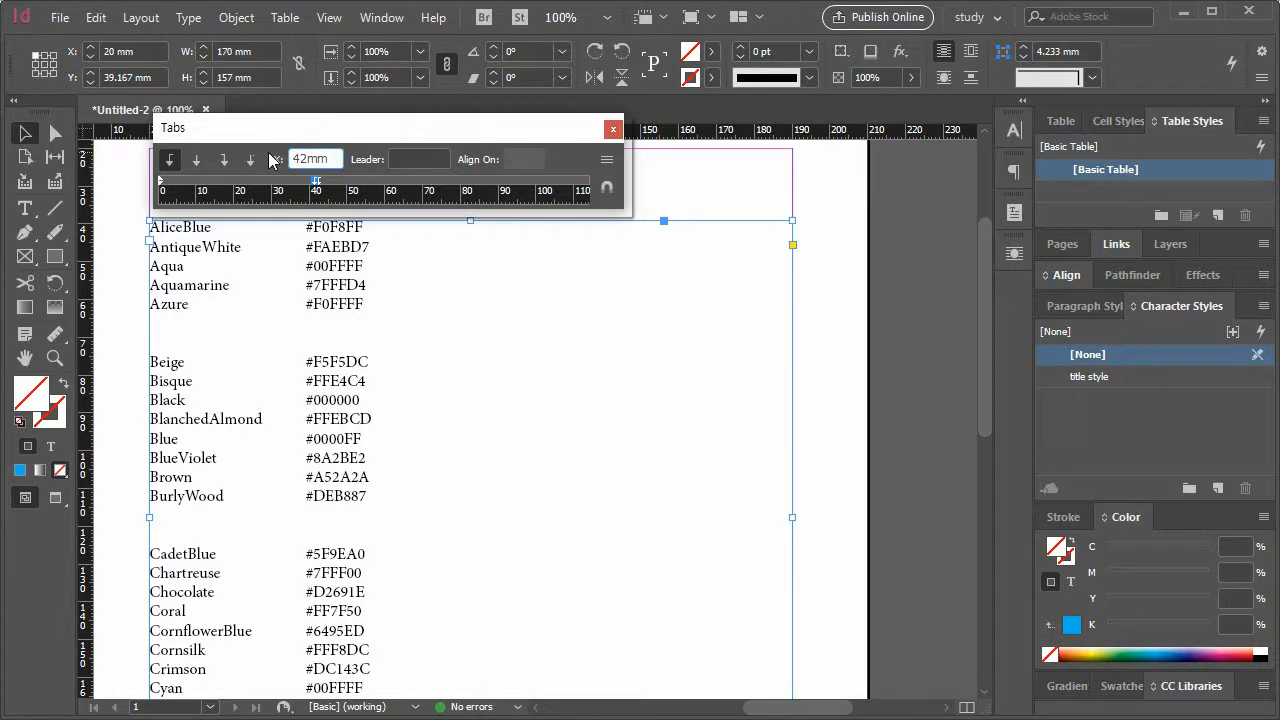
{"action": "type", "text": "mm"}
{"action": "key", "text": "Return"}
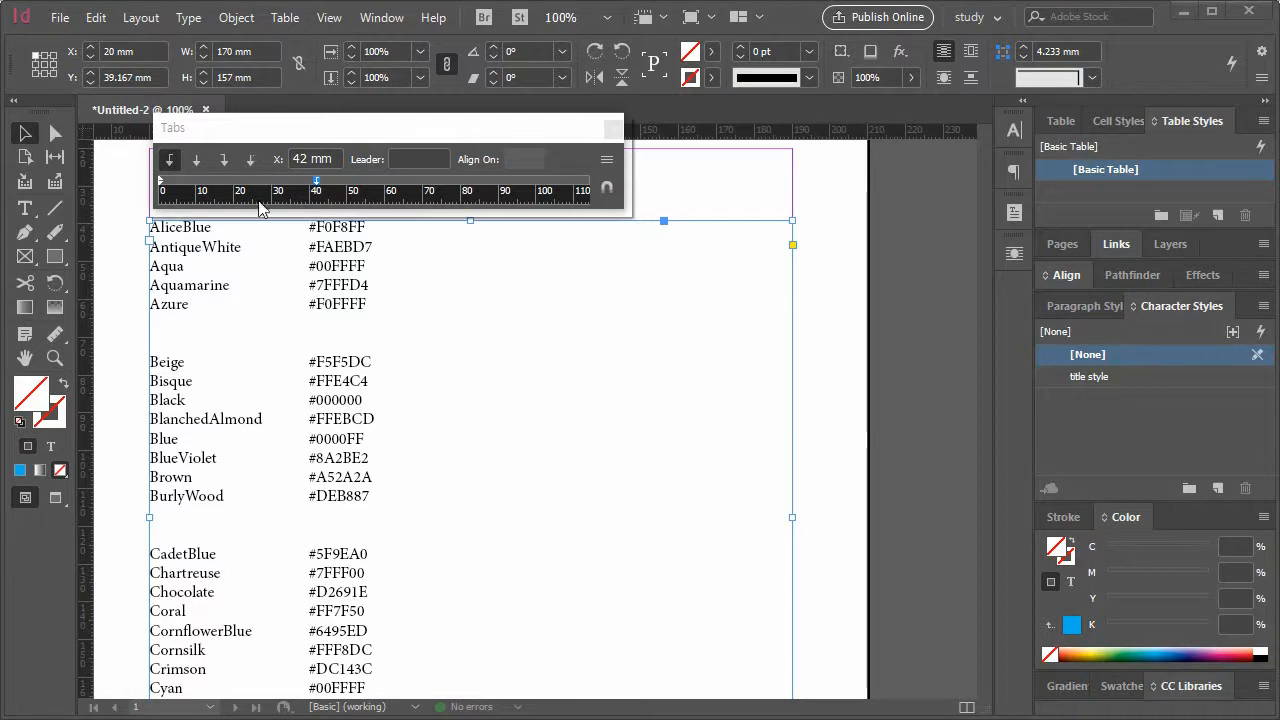
Step: Try center-justified, right-justified and decimal alignment on the 42 mm tab stop, and return it to left-justified
{"action": "left_click", "coordinate": [167, 163]}
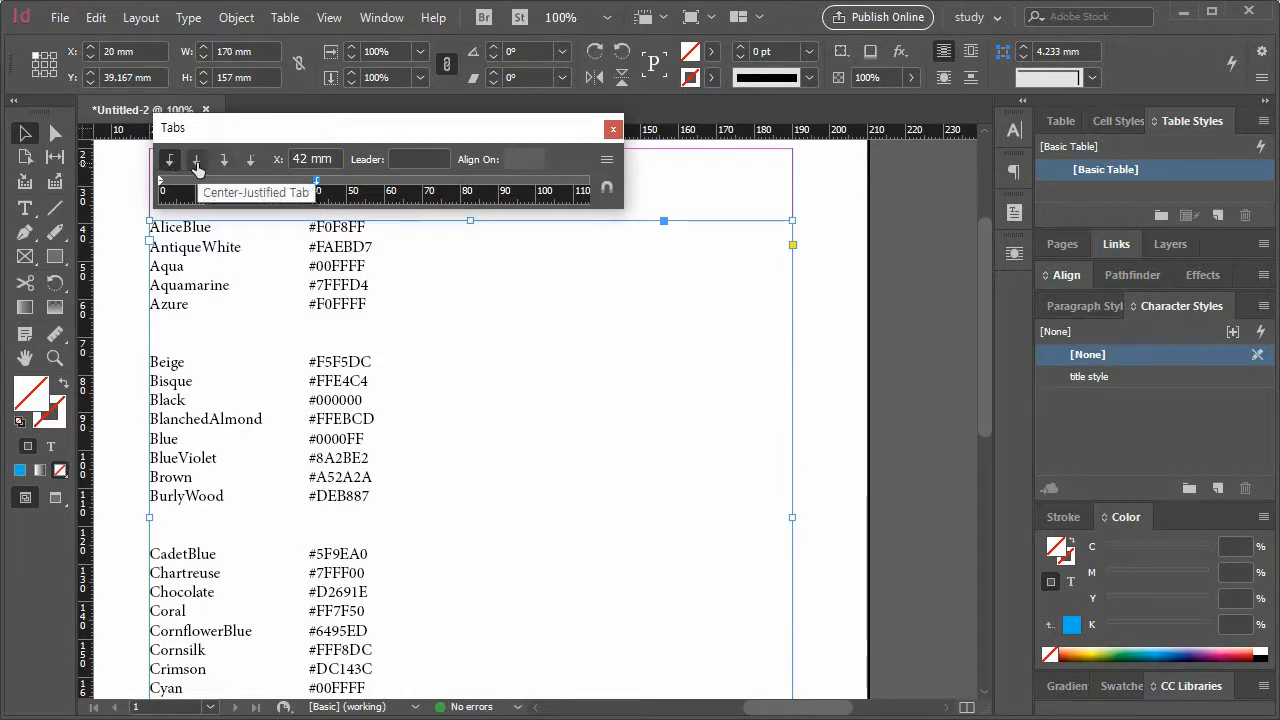
{"action": "left_click", "coordinate": [197, 162]}
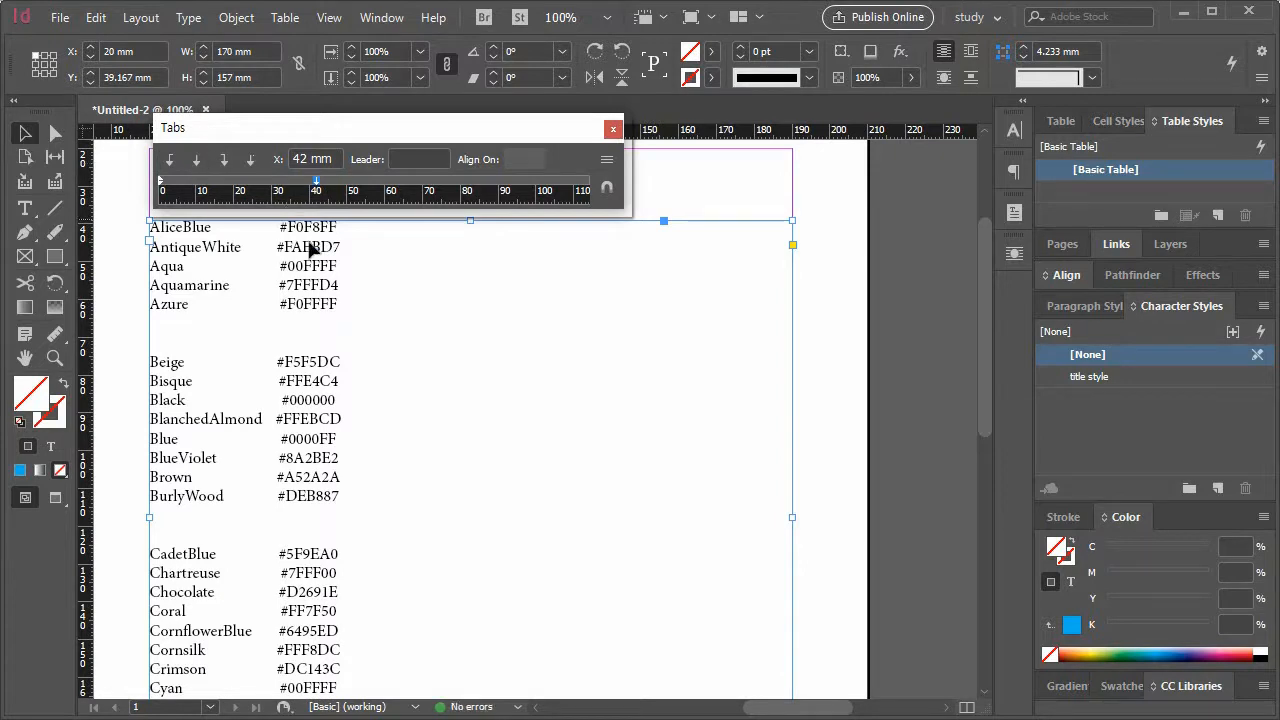
{"action": "left_click", "coordinate": [225, 162]}
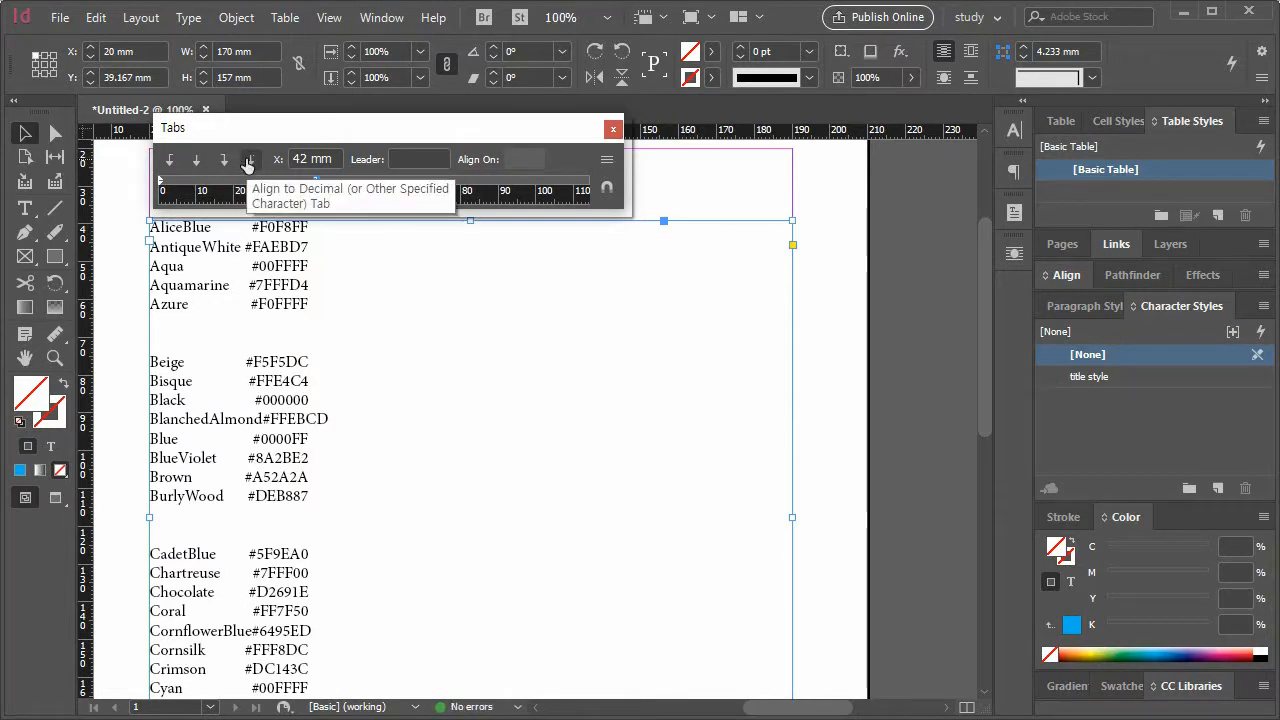
{"action": "left_click", "coordinate": [248, 162]}
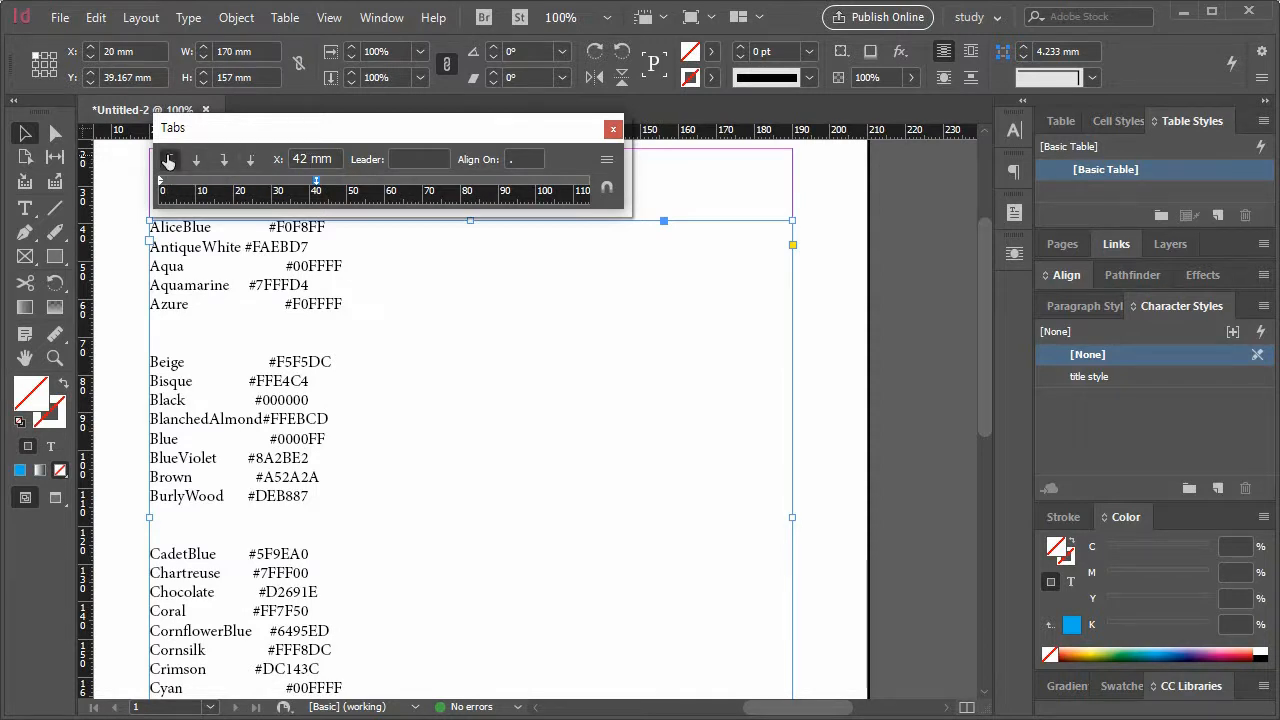
{"action": "left_click", "coordinate": [168, 161]}
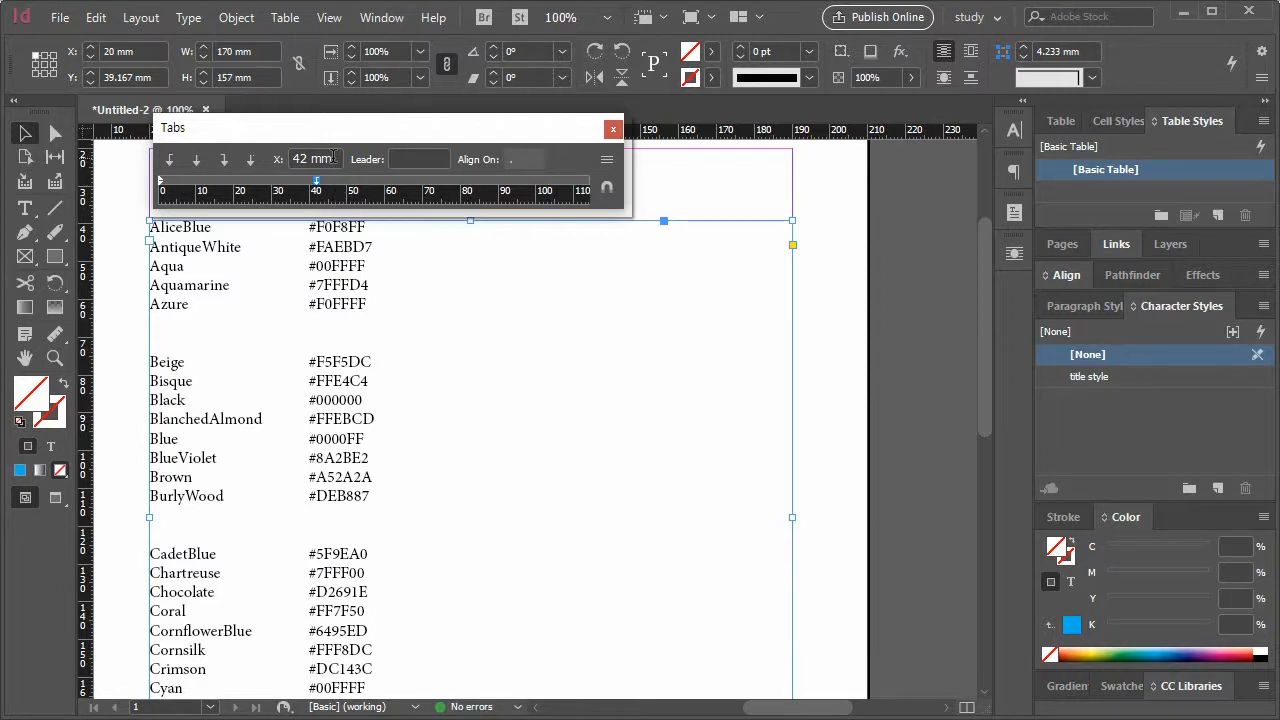
Step: Set "Hexa" as the tab leader between the colour names and the hex codes
{"action": "left_click", "coordinate": [417, 157]}
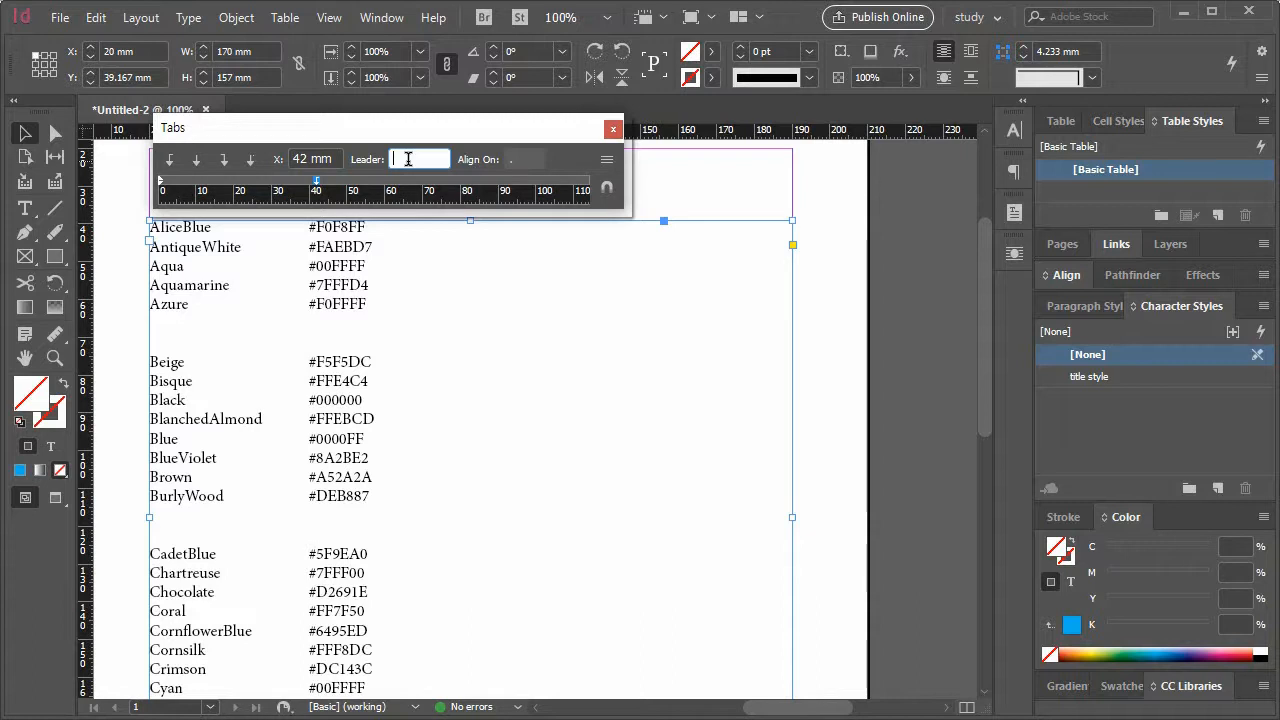
{"action": "type", "text": "Hexa"}
{"action": "key", "text": "Return"}
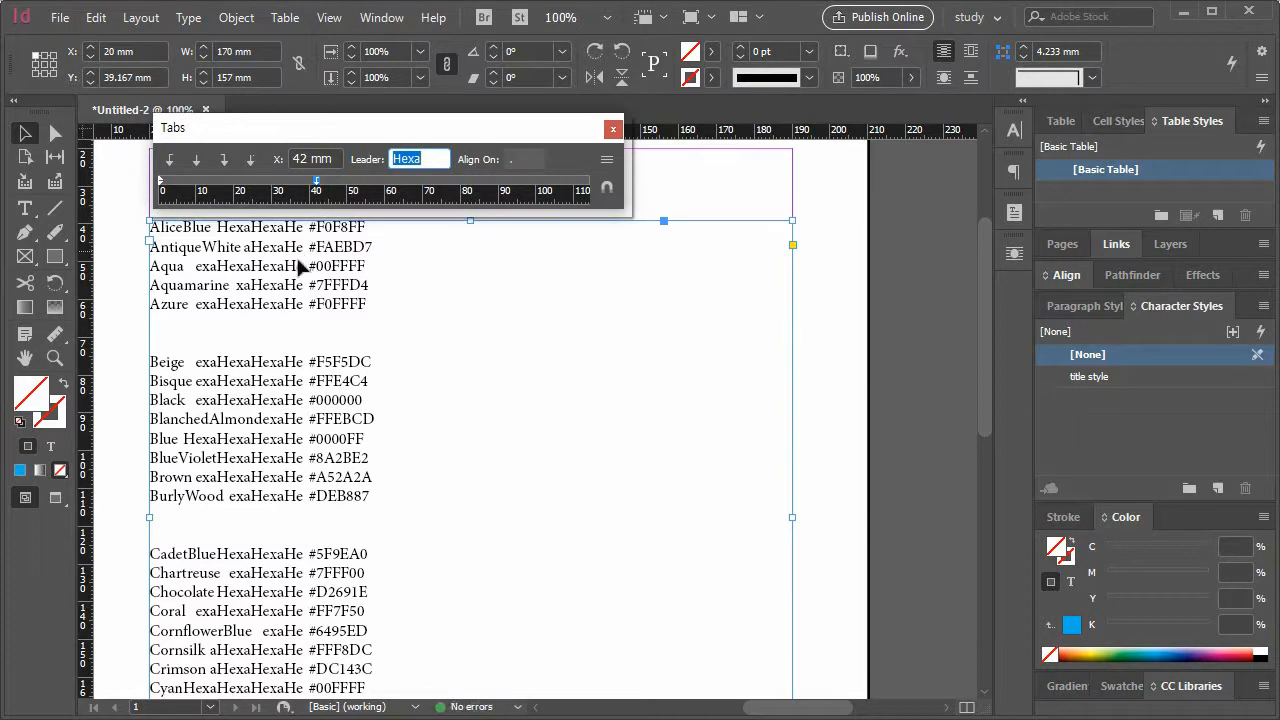
Step: Set the tab stop's position to 100 mm
{"action": "left_click", "coordinate": [336, 158]}
{"action": "left_click_drag", "start_coordinate": [336, 158], "coordinate": [290, 158]}
{"action": "type", "text": "100"}
{"action": "key", "text": "Return"}
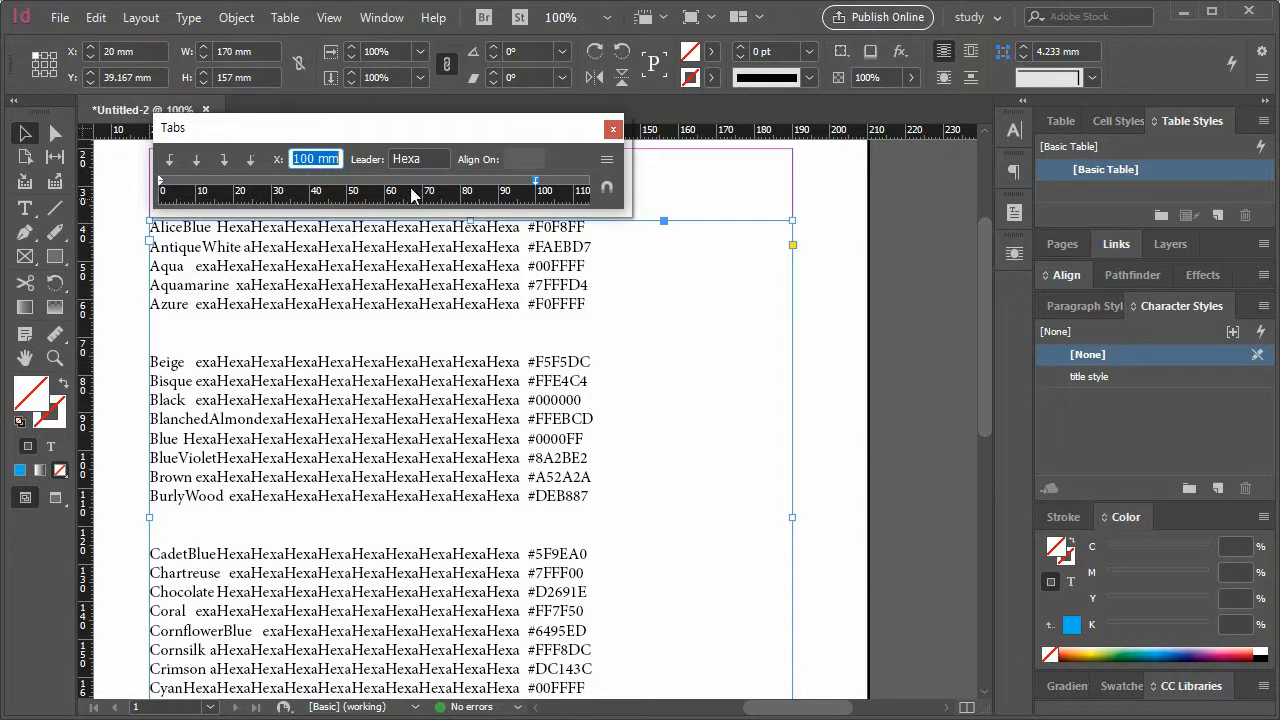
Step: Set a period as the tab leader between the colour names and the hex codes and close the tab settings
{"action": "left_click", "coordinate": [428, 159]}
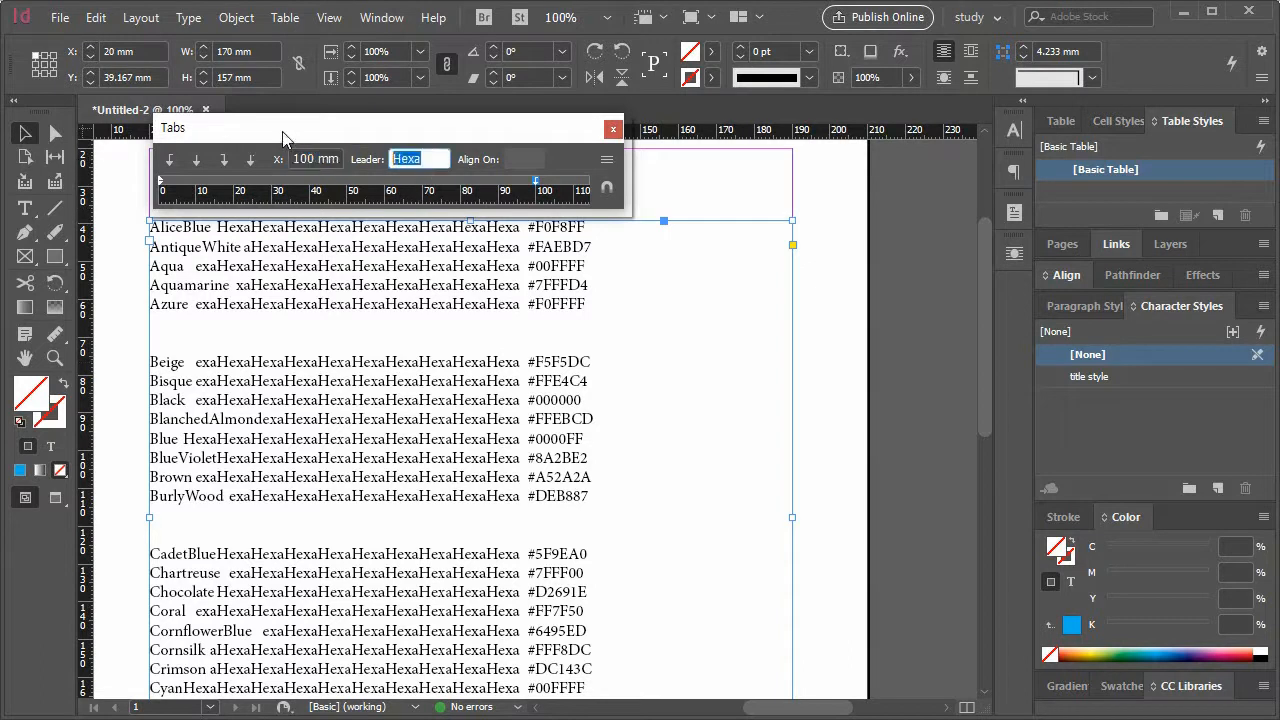
{"action": "type", "text": "..."}
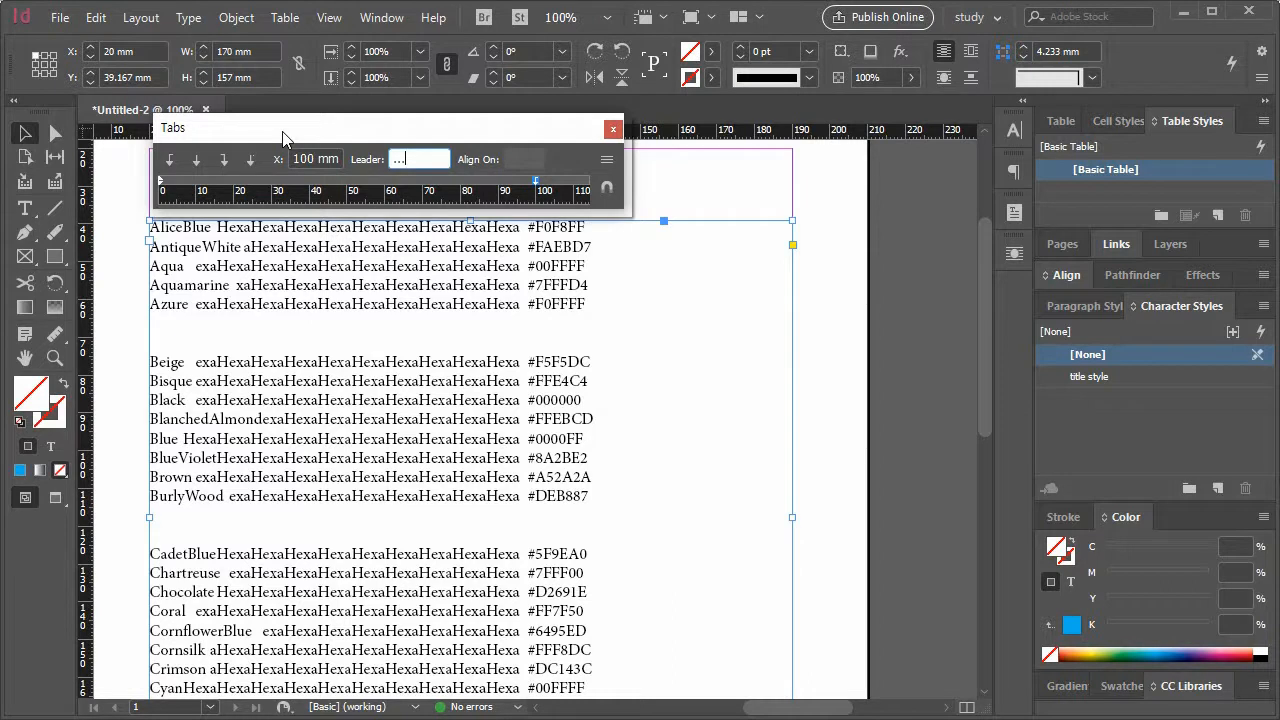
{"action": "left_click", "coordinate": [337, 303]}
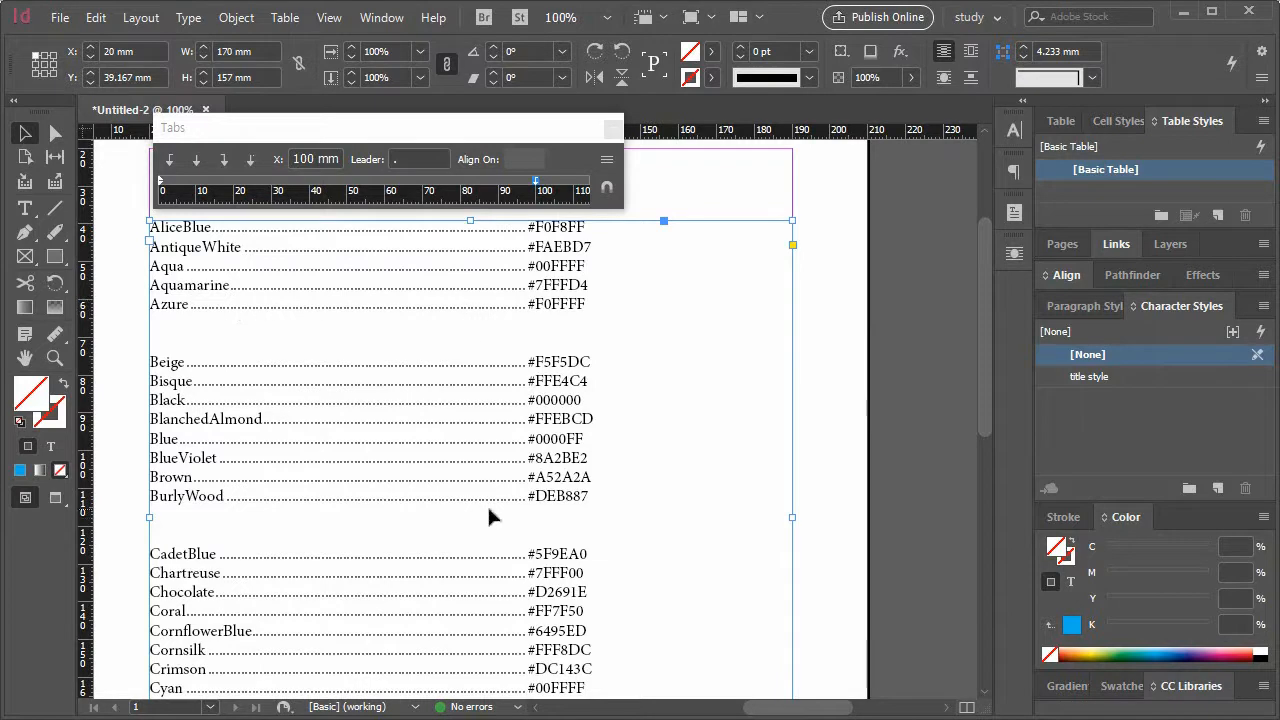
{"action": "left_click", "coordinate": [405, 159]}
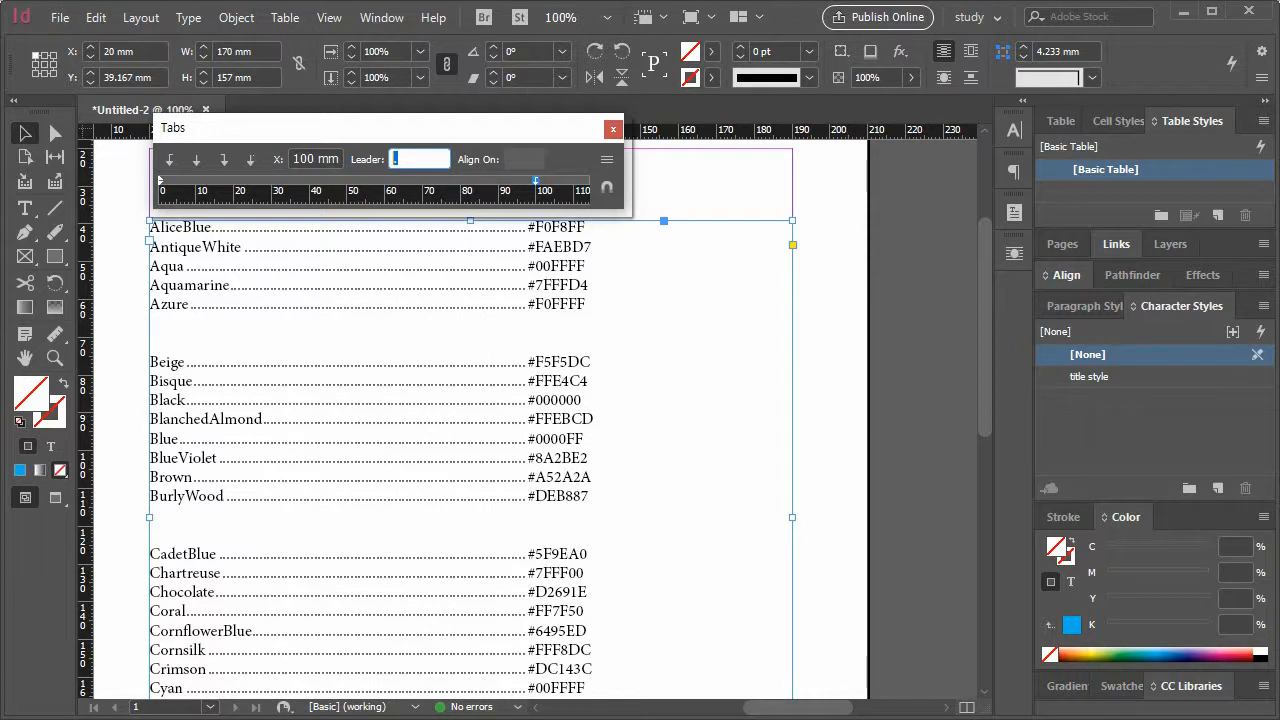
{"action": "key", "text": "alt+Tab"}
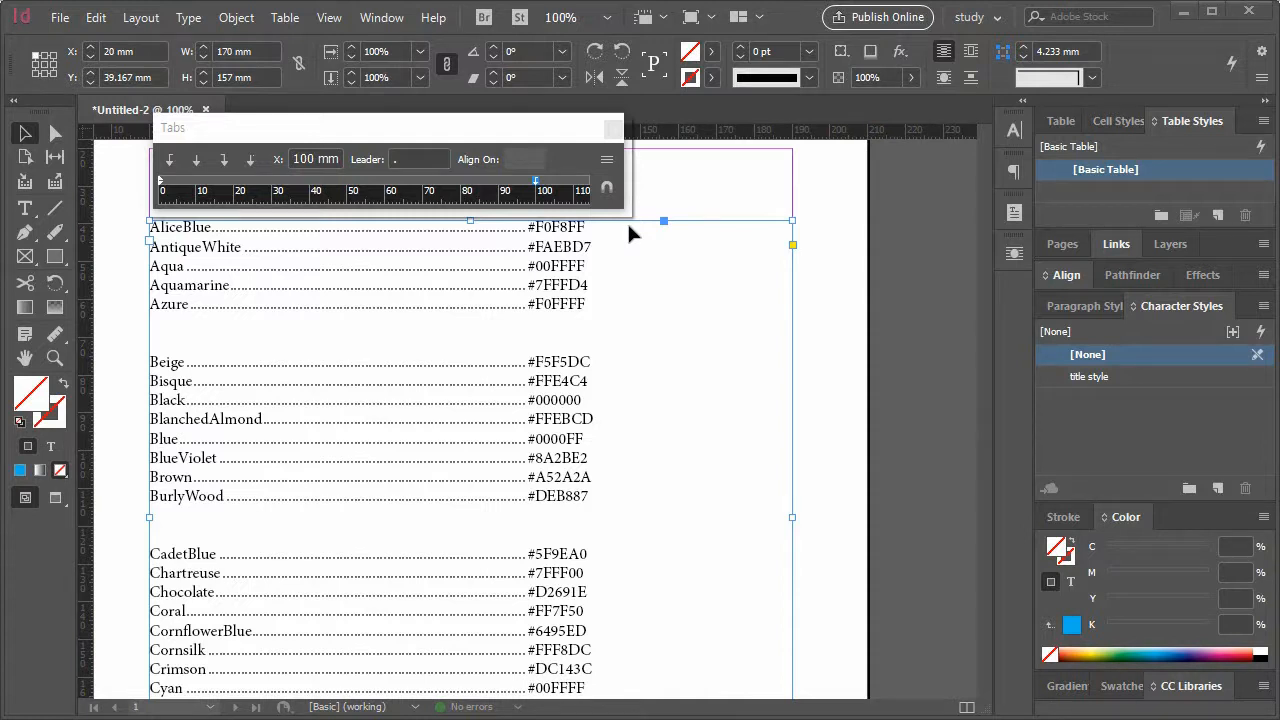
{"action": "left_click", "coordinate": [616, 132]}
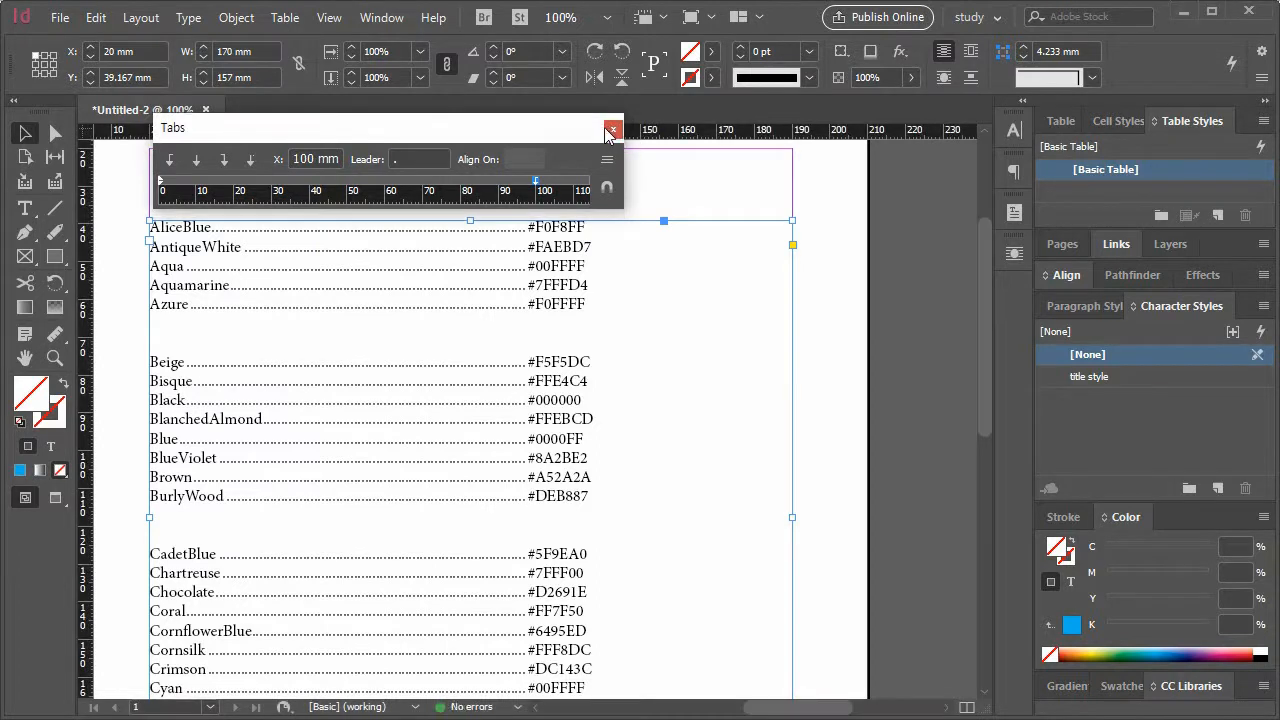
{"action": "left_click", "coordinate": [613, 132]}
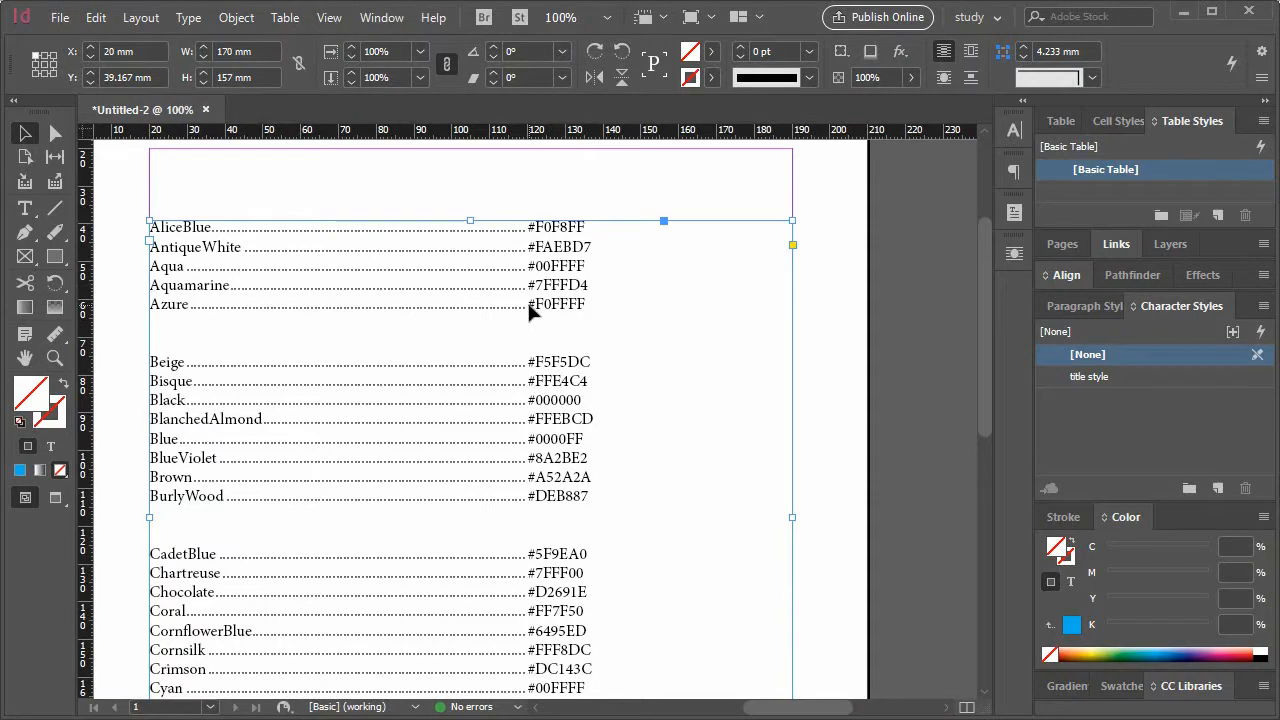
Step: Delete the colour list's text frame and draw a new text frame filling the page margins, about 170 × 257 mm
{"action": "key", "text": "Delete"}
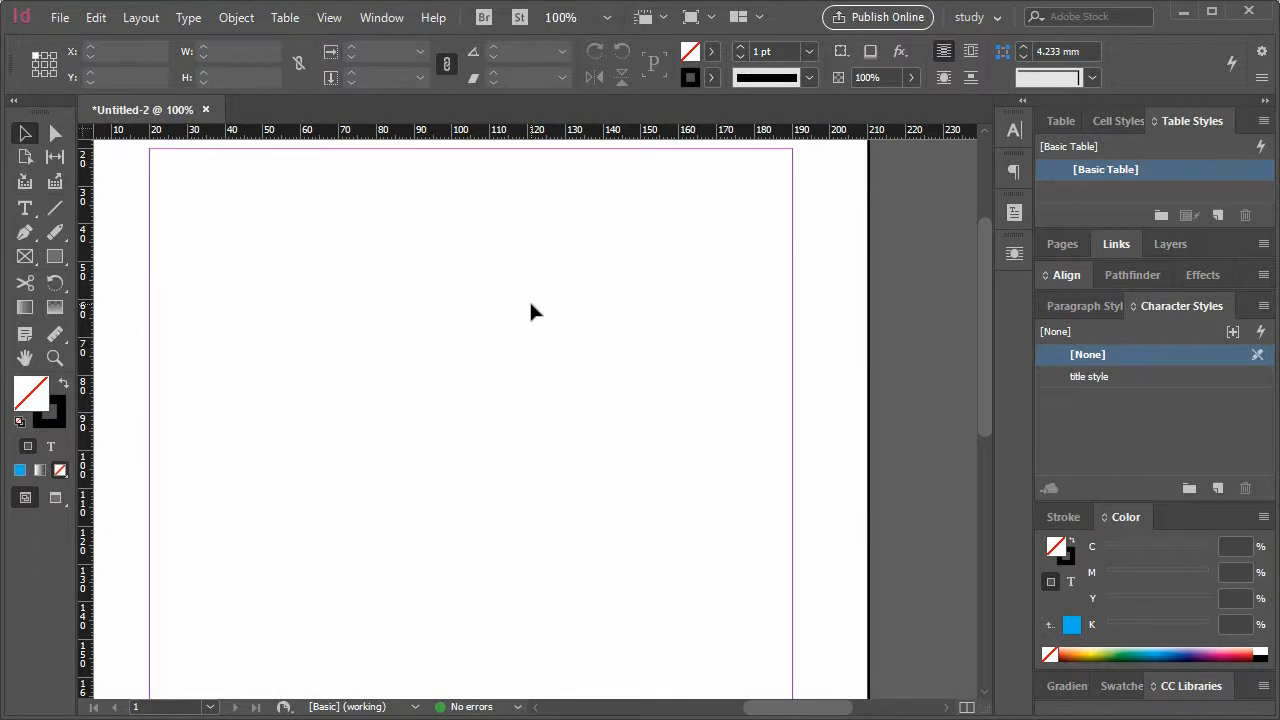
{"action": "key", "text": "ctrl+d"}
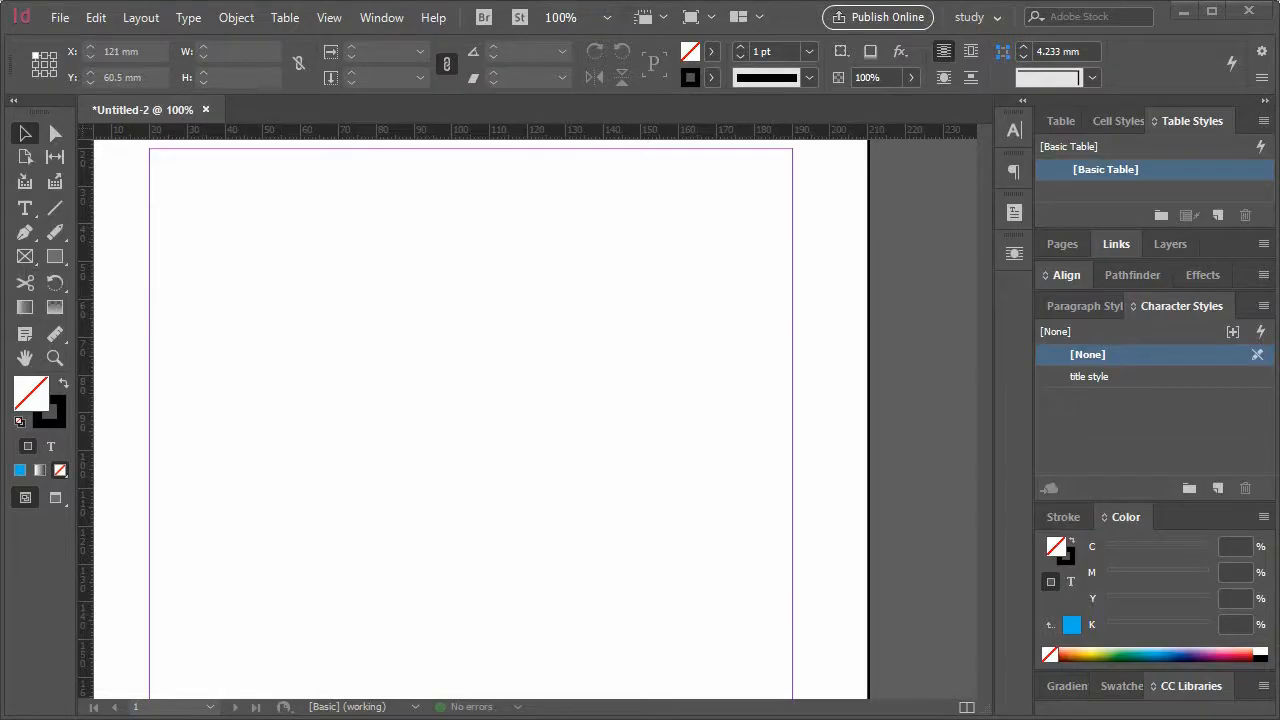
{"action": "left_click", "coordinate": [25, 208]}
{"action": "left_click_drag", "start_coordinate": [163, 157], "coordinate": [795, 495]}
Step: Switch to Notepad, copy the text from "WHAT IS LOREM IPSUM?" through the "WHERE DOES IT COME FROM?" section, and paste it into the new frame
{"action": "key", "text": "alt+Tab"}
{"action": "scroll", "coordinate": [822, 713], "scroll_direction": "up", "scroll_amount": 20}
{"action": "scroll", "coordinate": [822, 713], "scroll_direction": "up", "scroll_amount": 10}
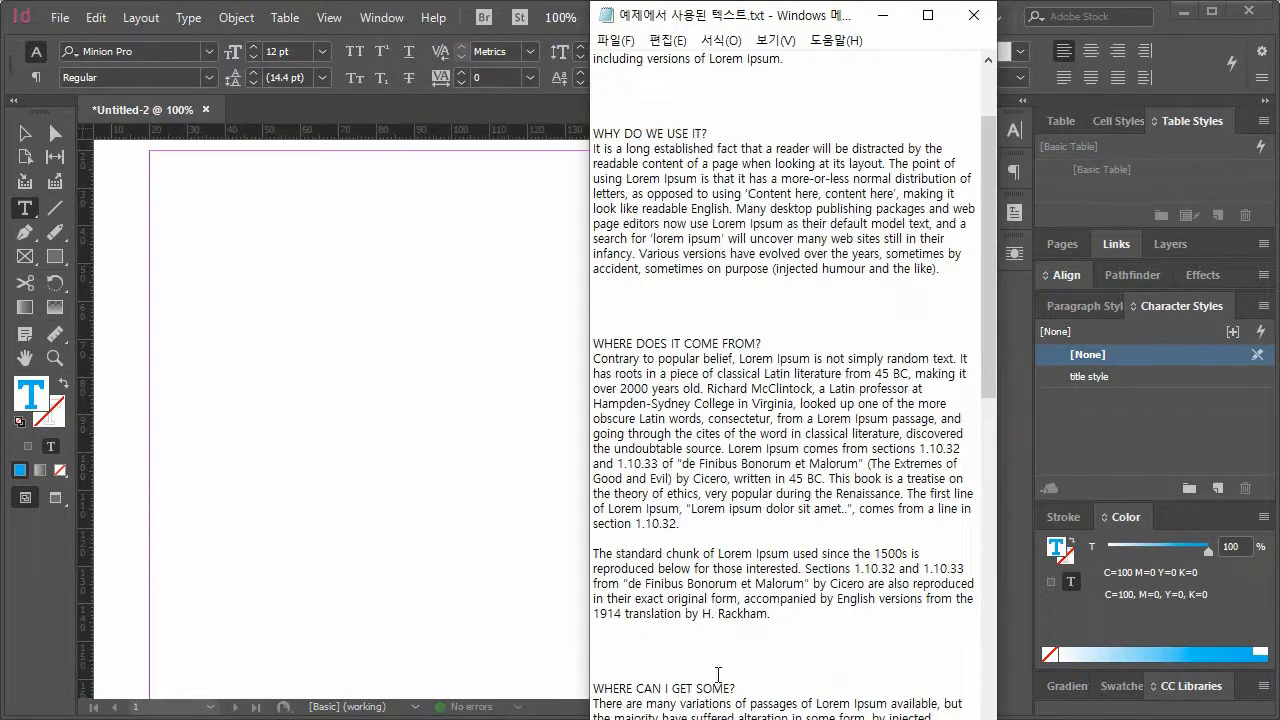
{"action": "left_click_drag", "start_coordinate": [772, 608], "coordinate": [578, 95]}
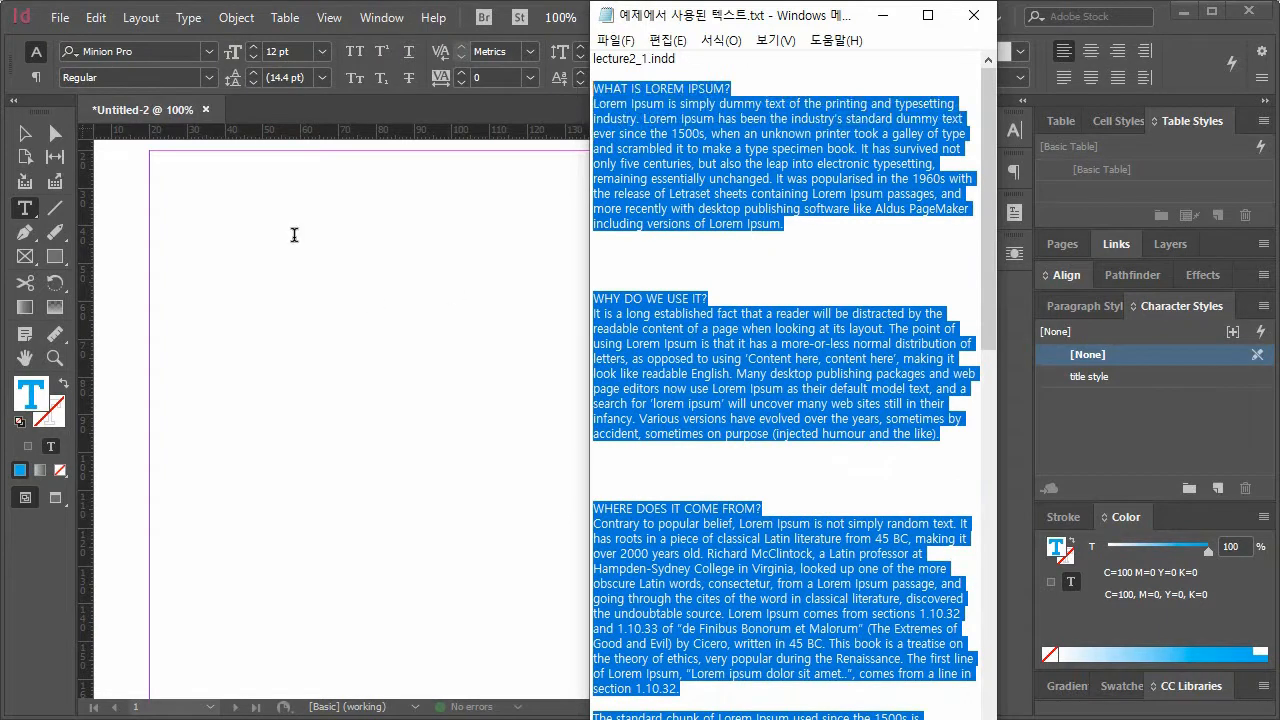
{"action": "key", "text": "ctrl+c"}
{"action": "left_click", "coordinate": [277, 197]}
{"action": "key", "text": "ctrl+v"}
{"action": "scroll", "coordinate": [511, 479], "scroll_direction": "down", "scroll_amount": 3}
{"action": "scroll", "coordinate": [511, 479], "scroll_direction": "down", "scroll_amount": 4}
{"action": "scroll", "coordinate": [512, 480], "scroll_direction": "up", "scroll_amount": 15}
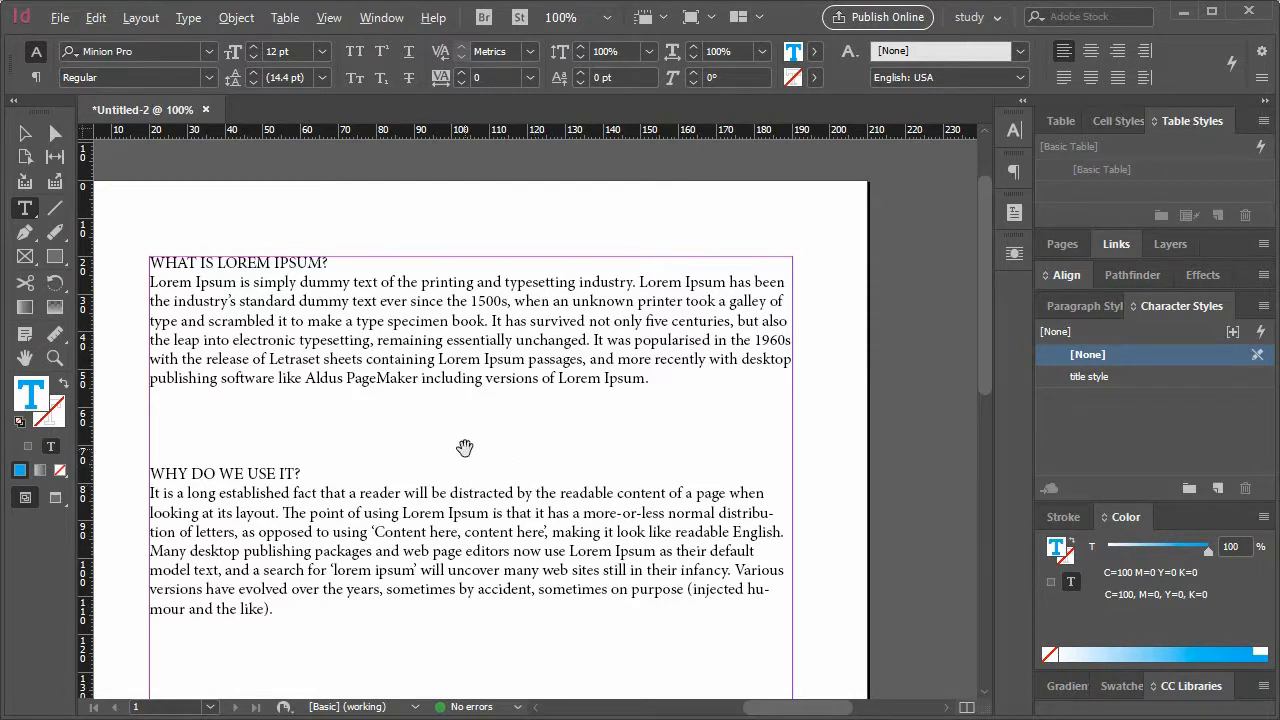
Step: Open Text Frame Options for the Lorem Ipsum frame and set a fixed number of 2 columns with the preview on
{"action": "left_click", "coordinate": [52, 128]}
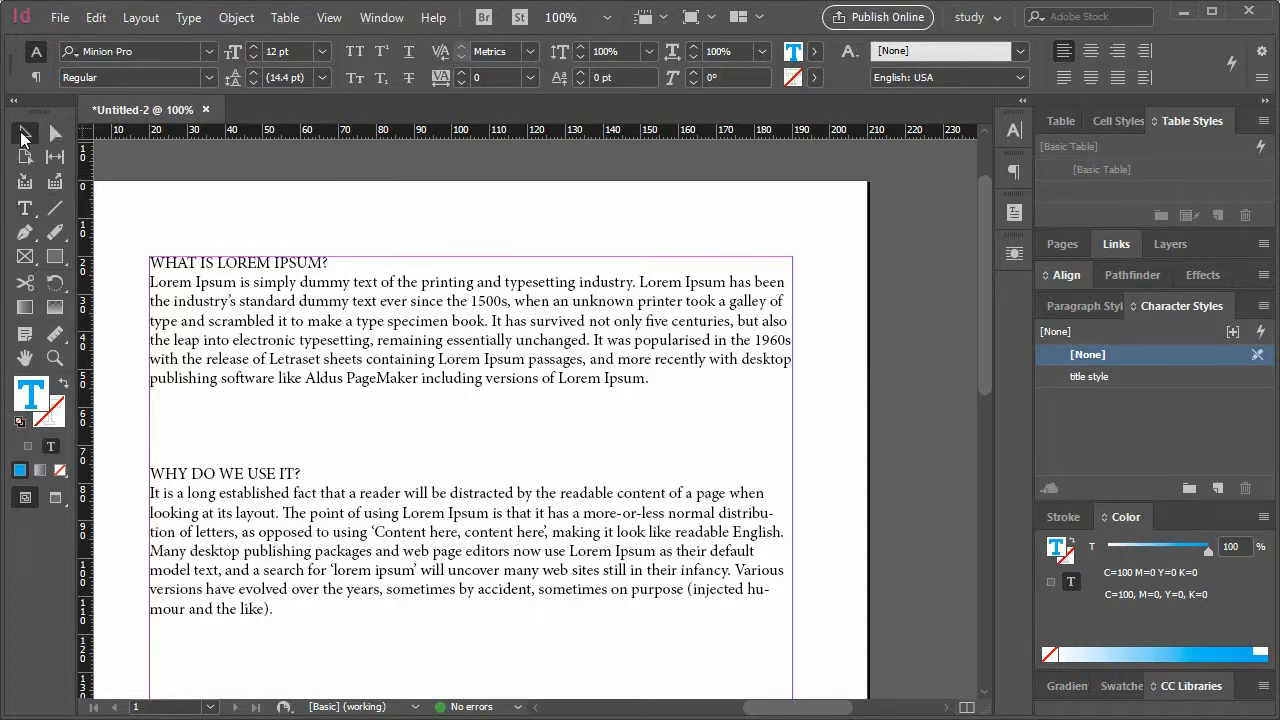
{"action": "left_click", "coordinate": [287, 300]}
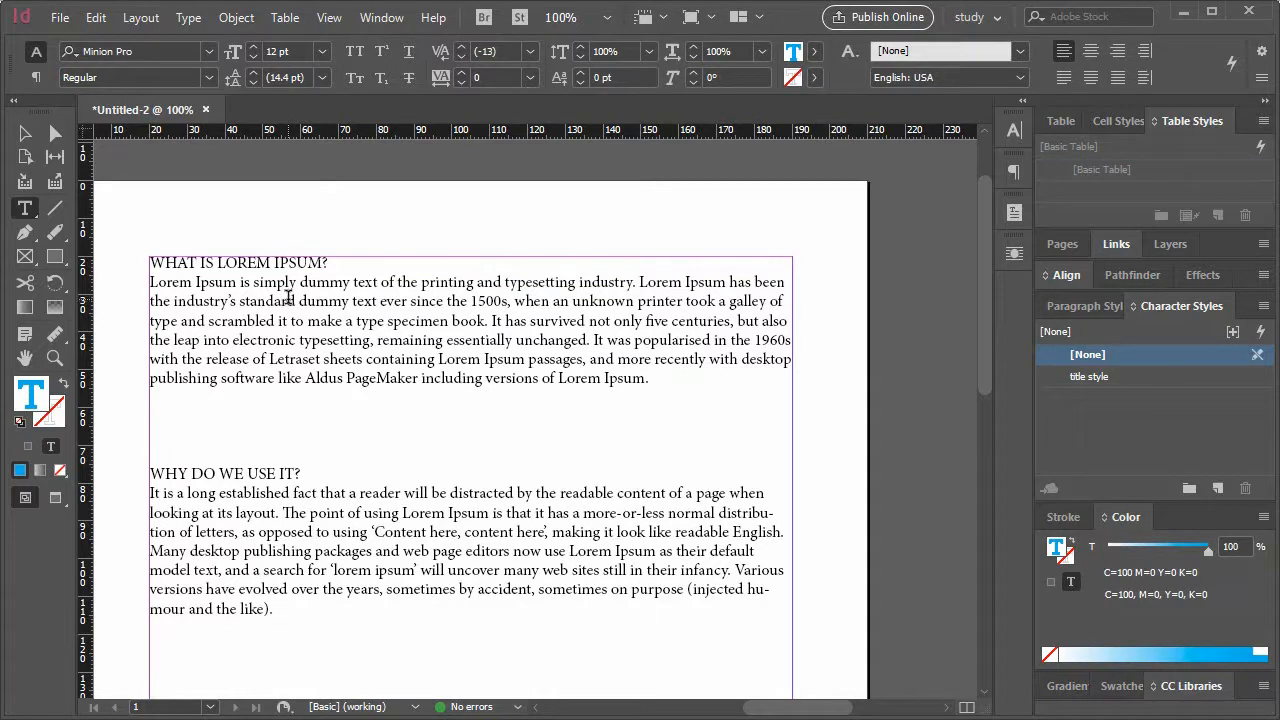
{"action": "key", "text": "Escape"}
{"action": "key", "text": "ctrl+b"}
{"action": "left_click_drag", "start_coordinate": [905, 289], "coordinate": [658, 175]}
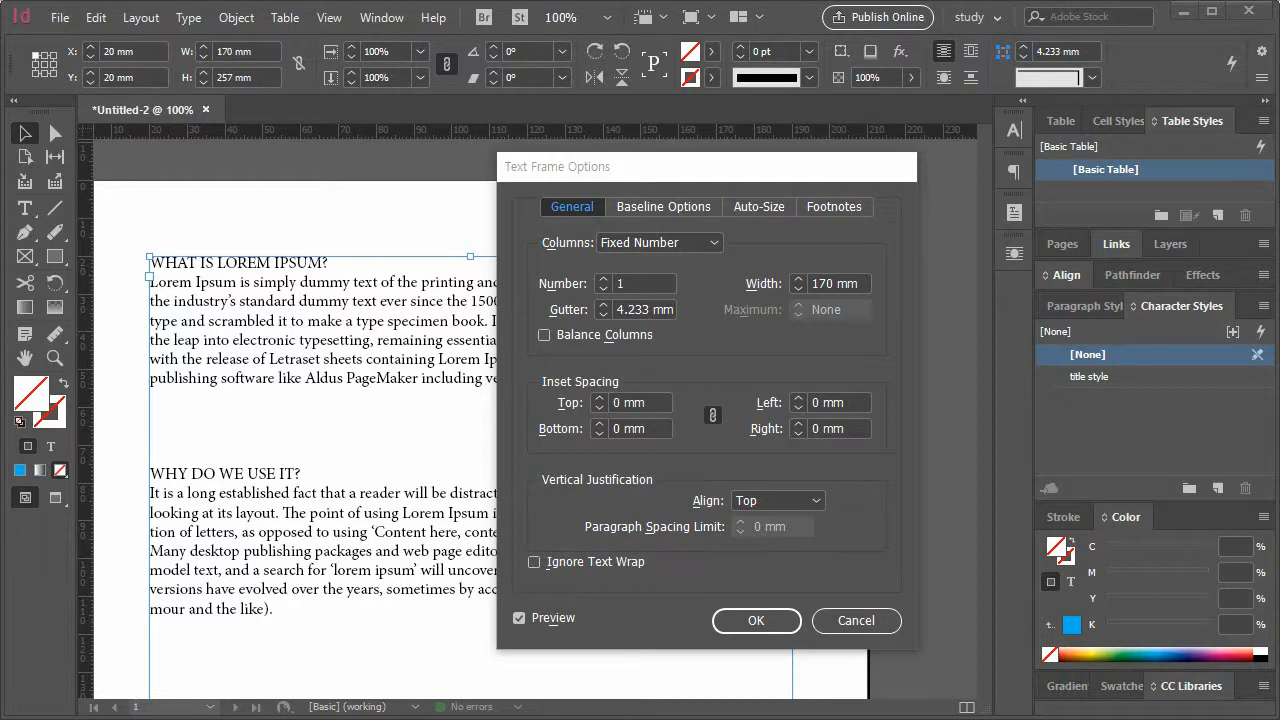
{"action": "left_click", "coordinate": [683, 240]}
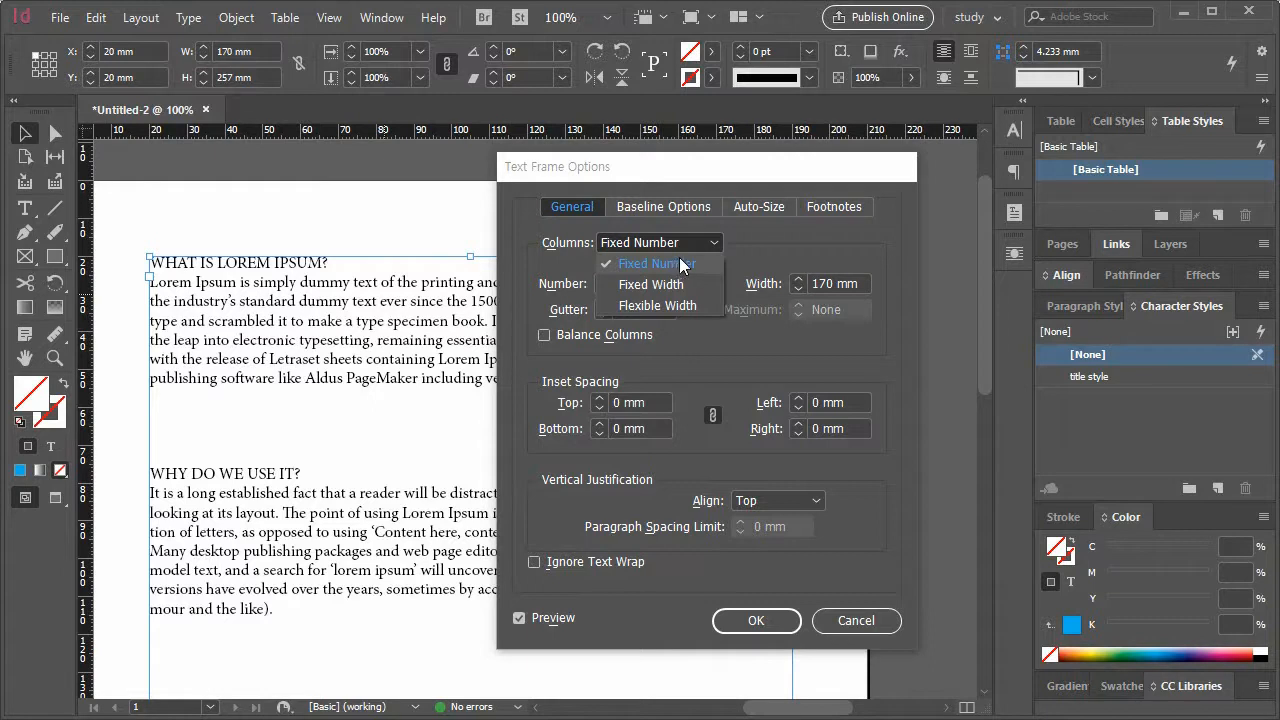
{"action": "left_click", "coordinate": [762, 246]}
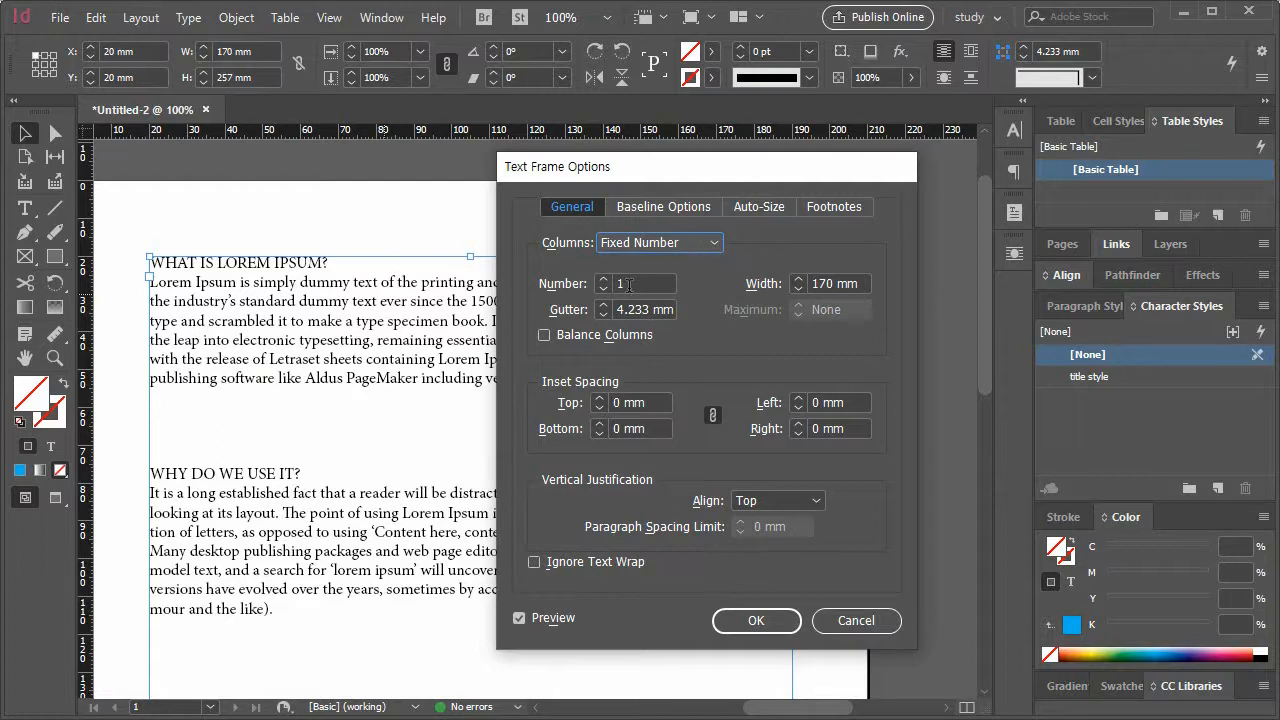
{"action": "key", "text": "Tab"}
{"action": "type", "text": "2"}
{"action": "left_click_drag", "start_coordinate": [740, 172], "coordinate": [990, 141]}
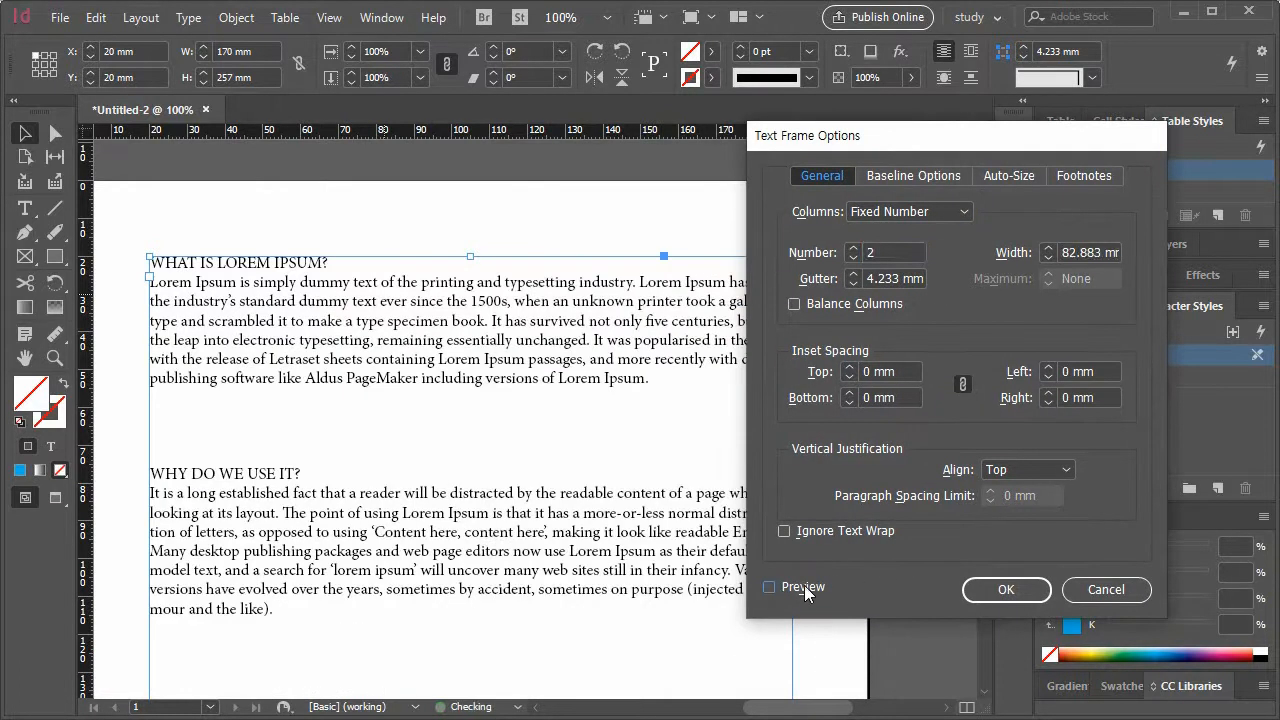
{"action": "left_click", "coordinate": [804, 588]}
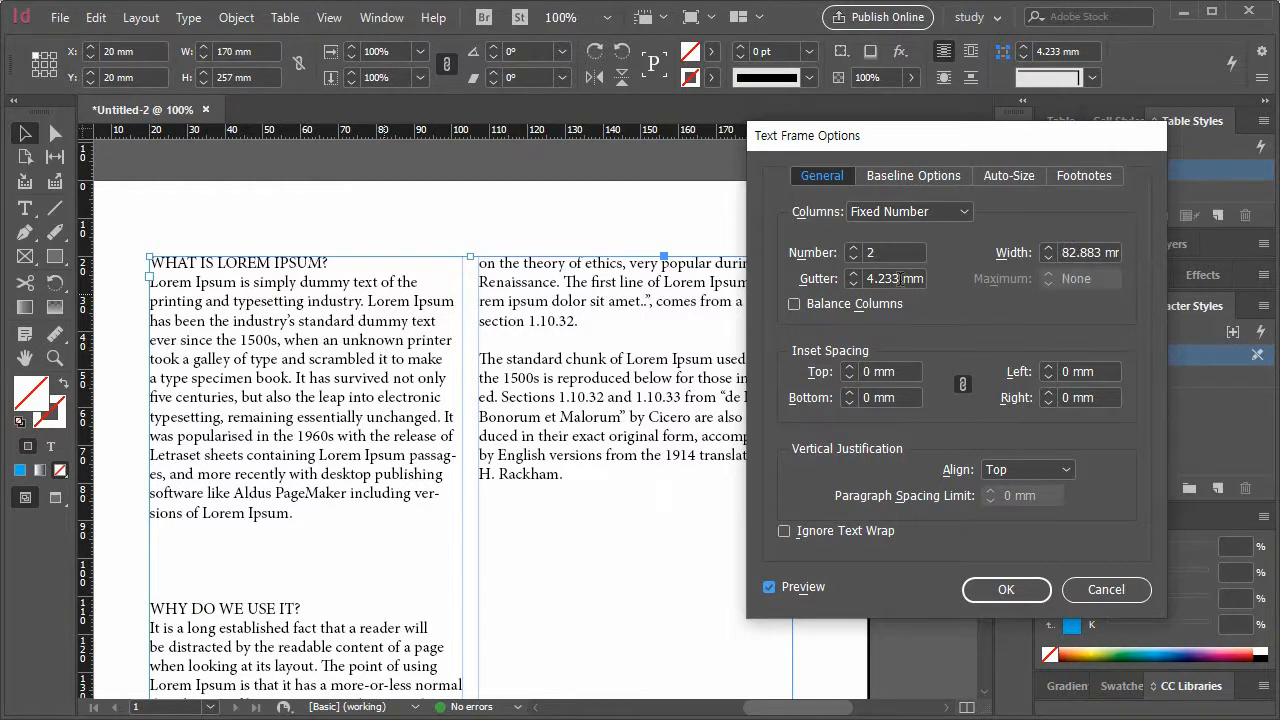
Step: Set the gutter between the two columns to 3 mm and preview the change
{"action": "left_click", "coordinate": [851, 278]}
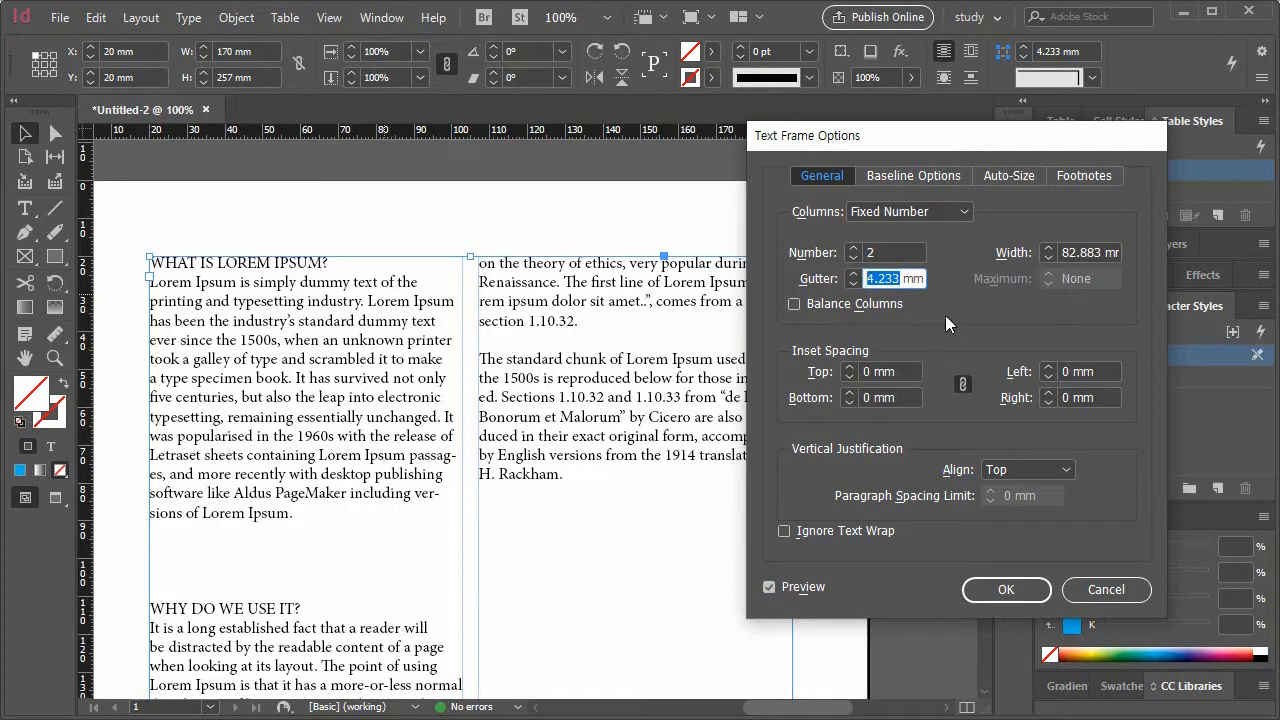
{"action": "type", "text": "3"}
{"action": "left_click", "coordinate": [806, 587]}
{"action": "left_click", "coordinate": [812, 588]}
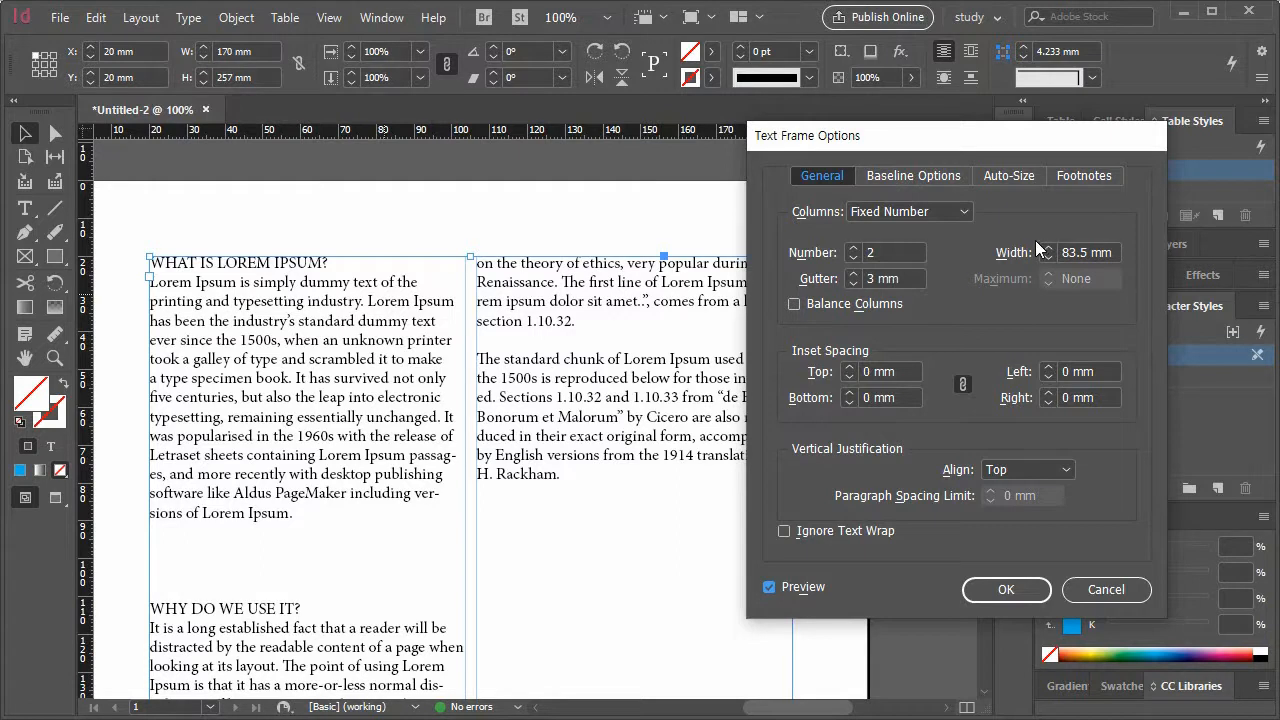
Step: Try an inset spacing of 2 mm on all sides of the frame and return it to 0 mm
{"action": "left_click", "coordinate": [848, 366]}
{"action": "left_click", "coordinate": [848, 366]}
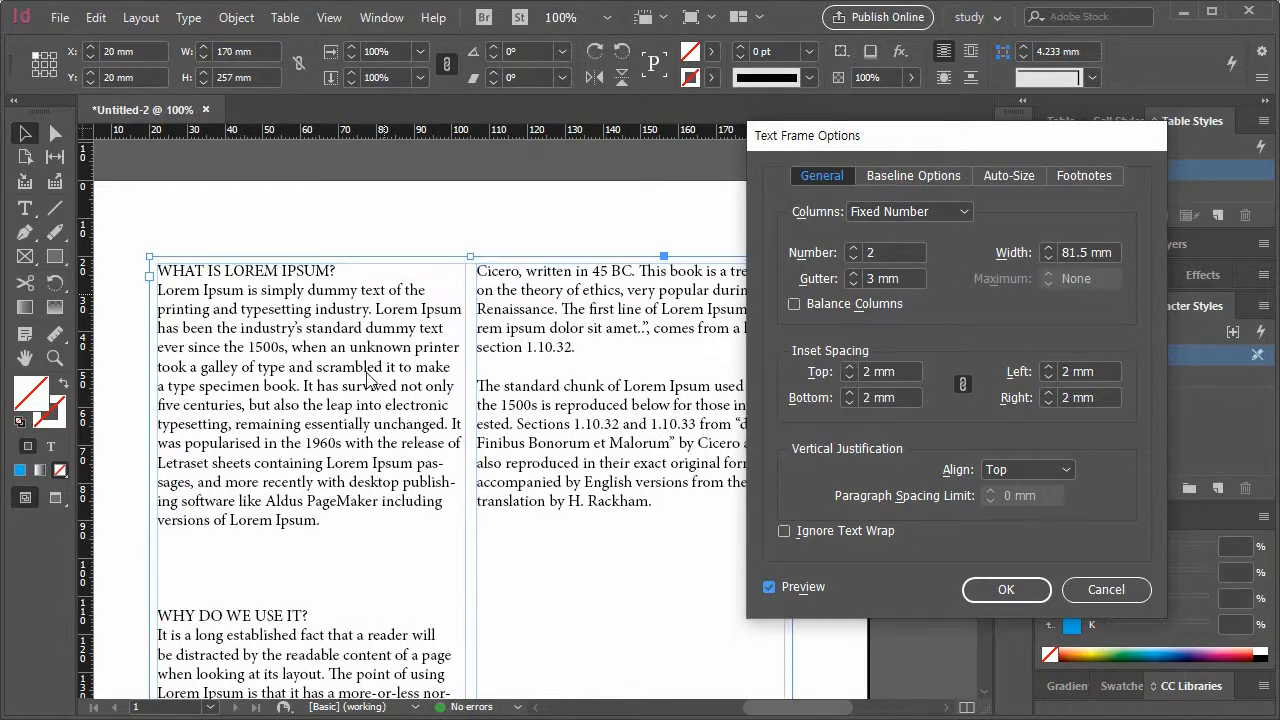
{"action": "left_click", "coordinate": [849, 376]}
{"action": "left_click", "coordinate": [849, 376]}
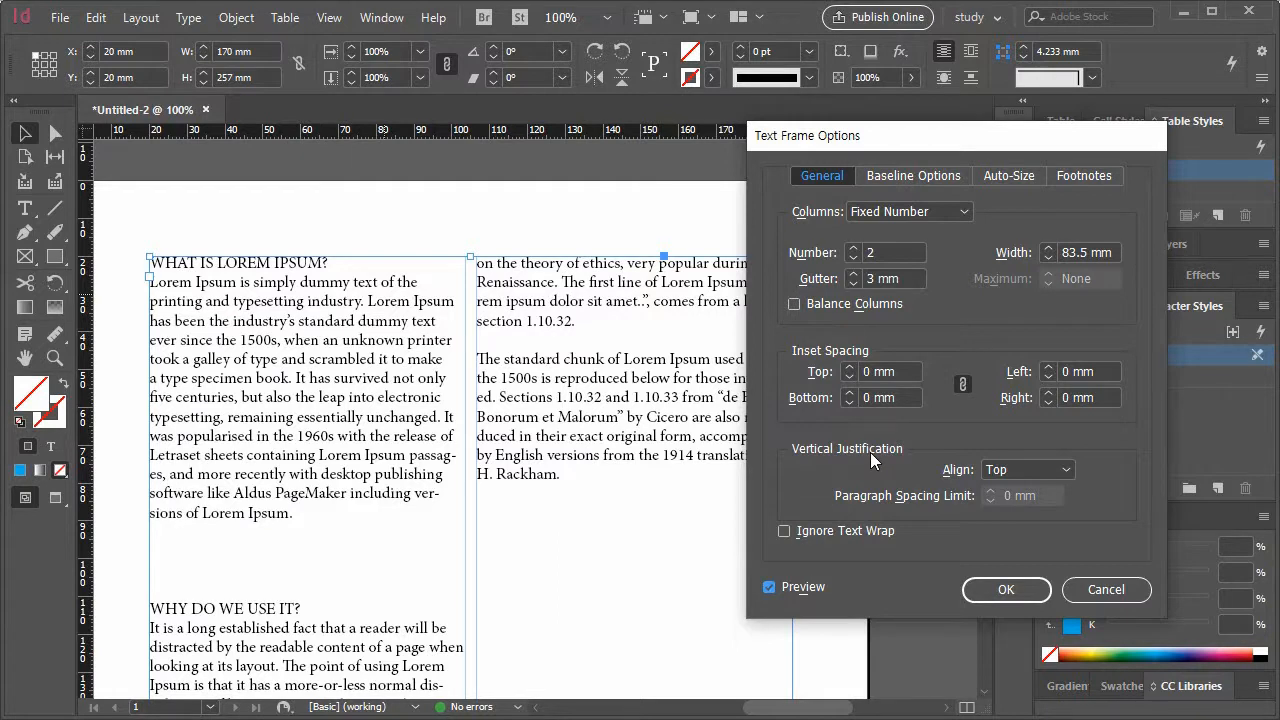
Step: Set the frame's vertical justification to Center and apply the text frame options
{"action": "left_click", "coordinate": [1067, 473]}
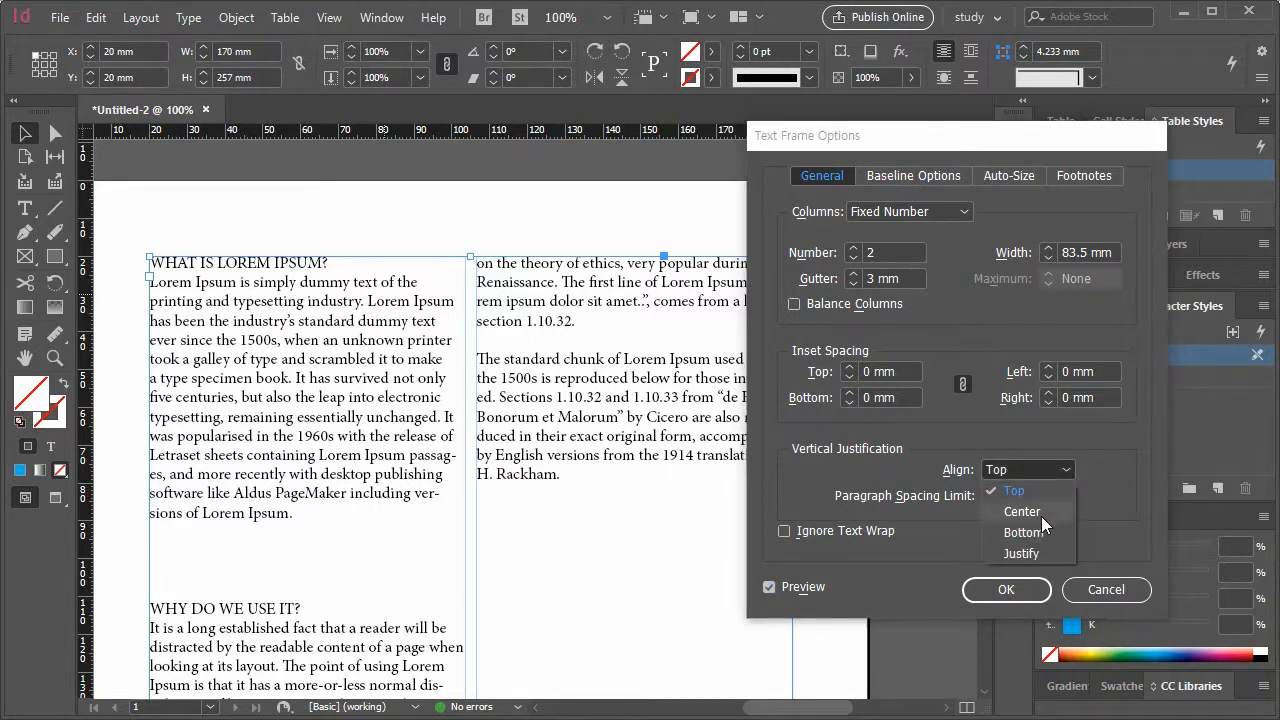
{"action": "left_click", "coordinate": [1043, 512]}
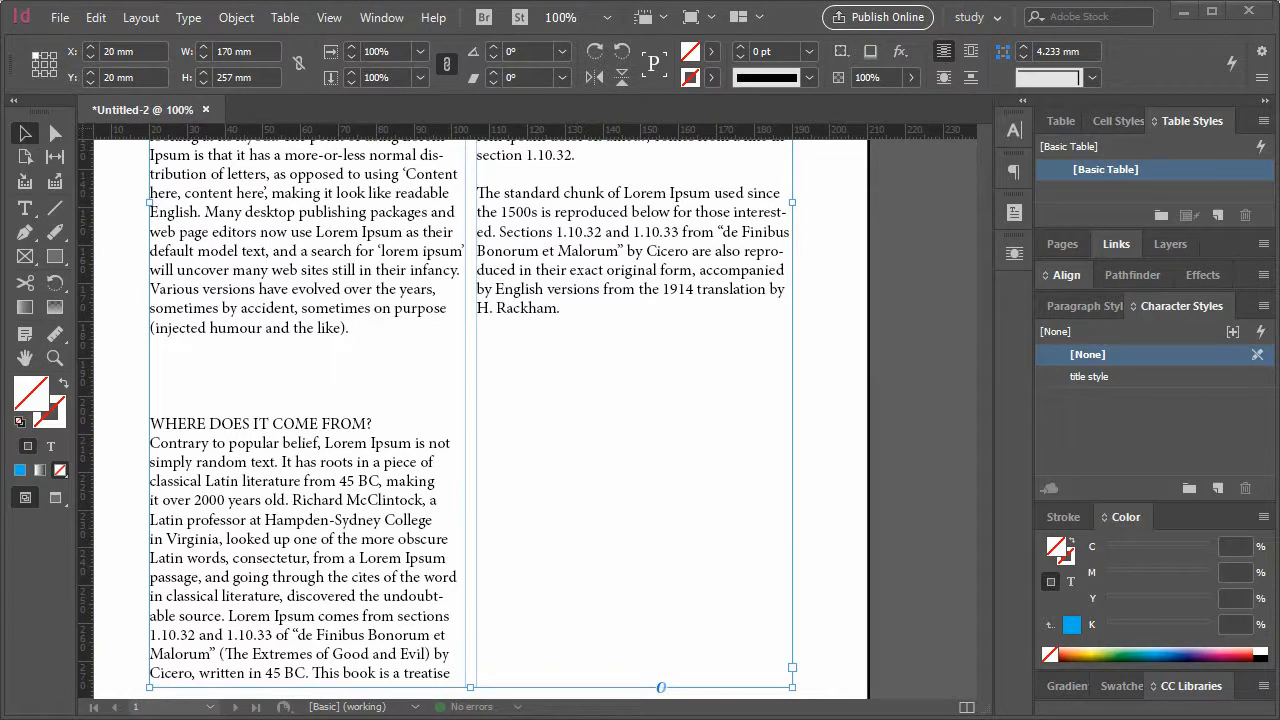
{"action": "scroll", "coordinate": [530, 410], "scroll_direction": "up", "scroll_amount": 9}
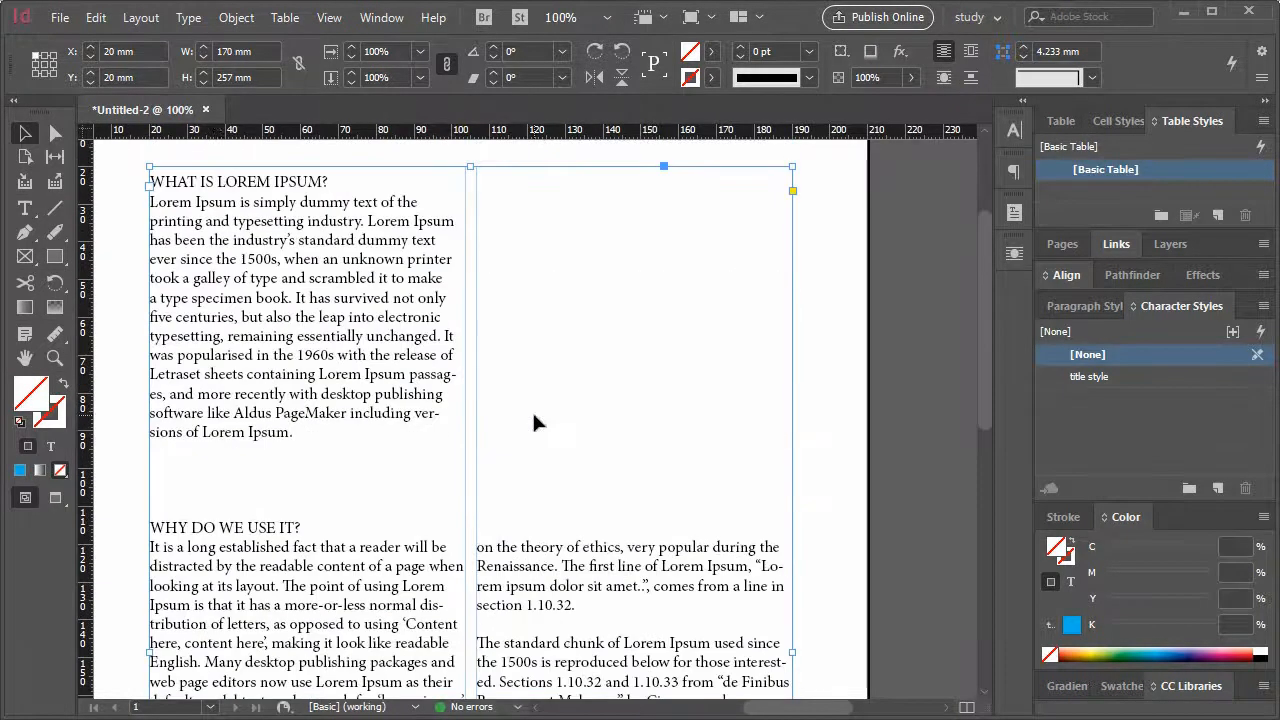
Step: Close the practice document without saving and create a new portrait document of 210 × 297 mm with 20 mm margins
{"action": "left_click", "coordinate": [205, 110]}
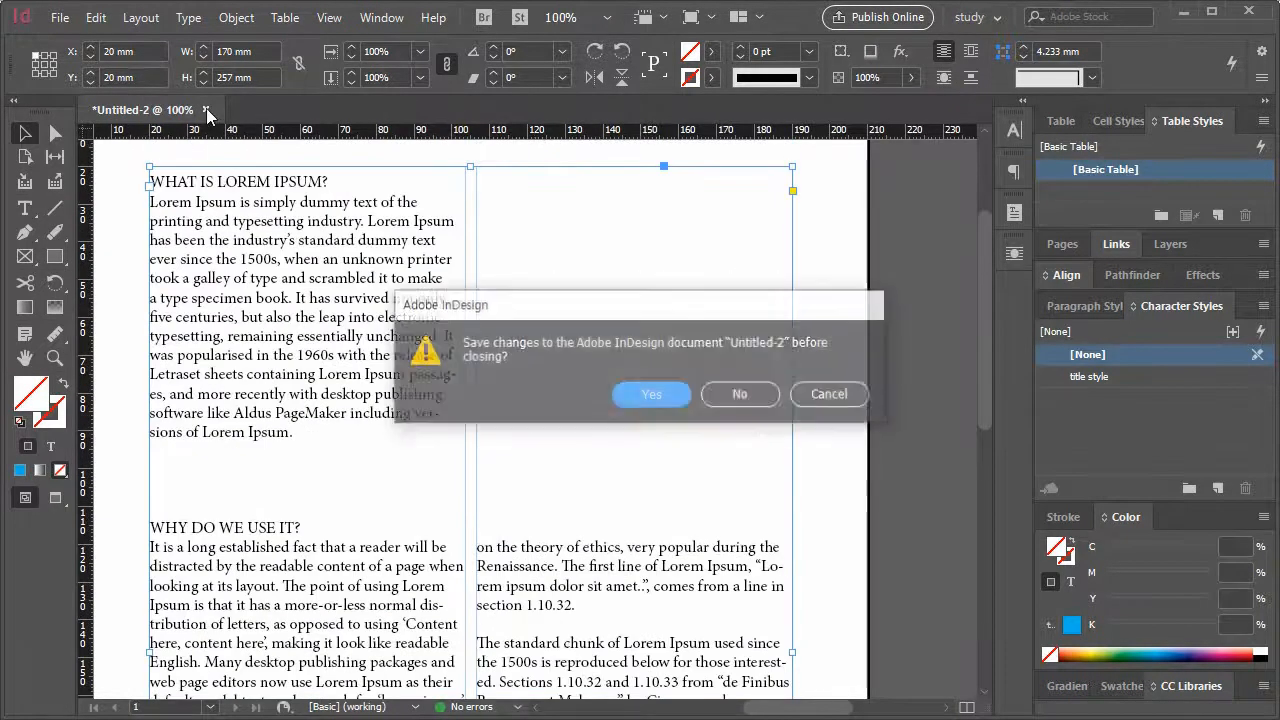
{"action": "left_click", "coordinate": [748, 394]}
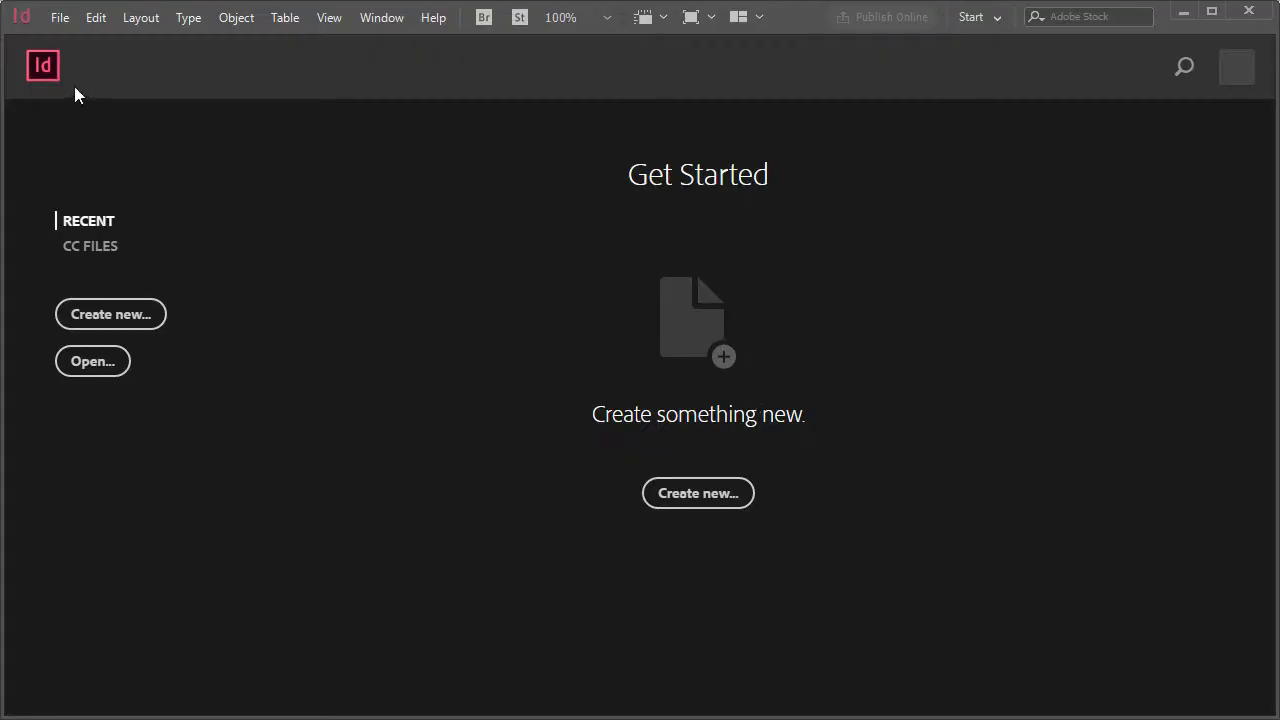
{"action": "left_click", "coordinate": [102, 318]}
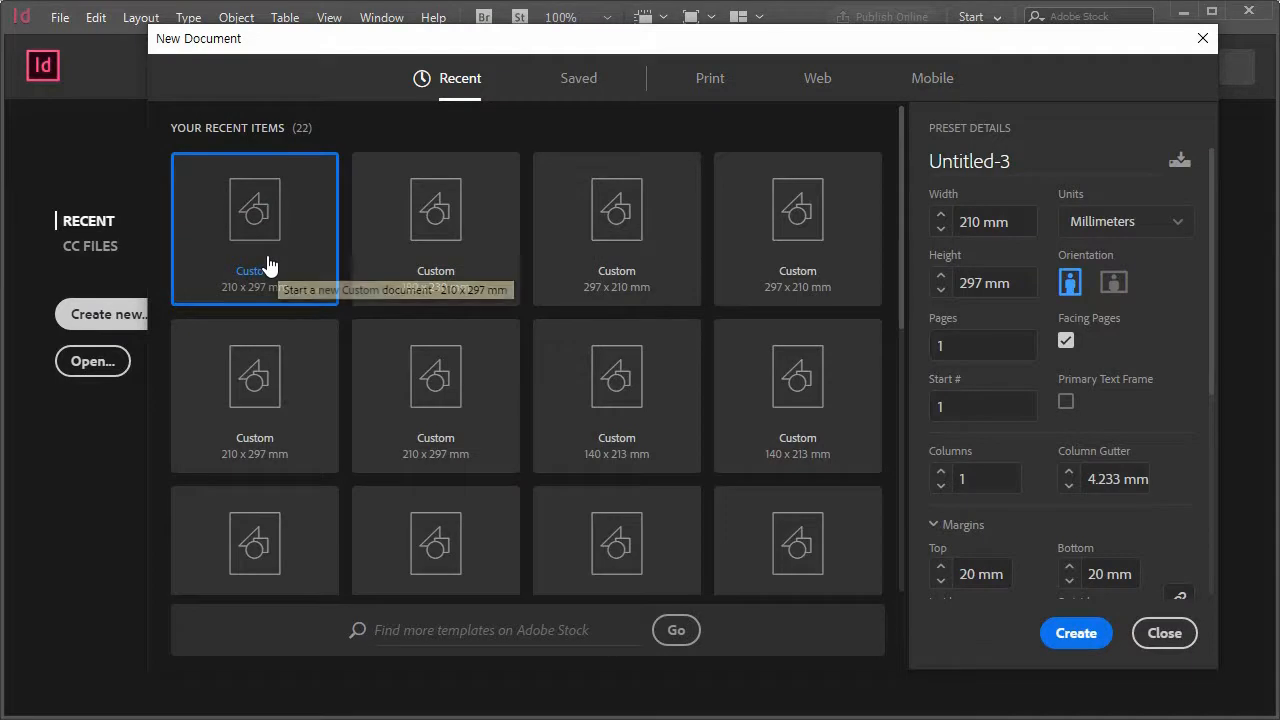
{"action": "scroll", "coordinate": [1037, 510], "scroll_direction": "down", "scroll_amount": 4}
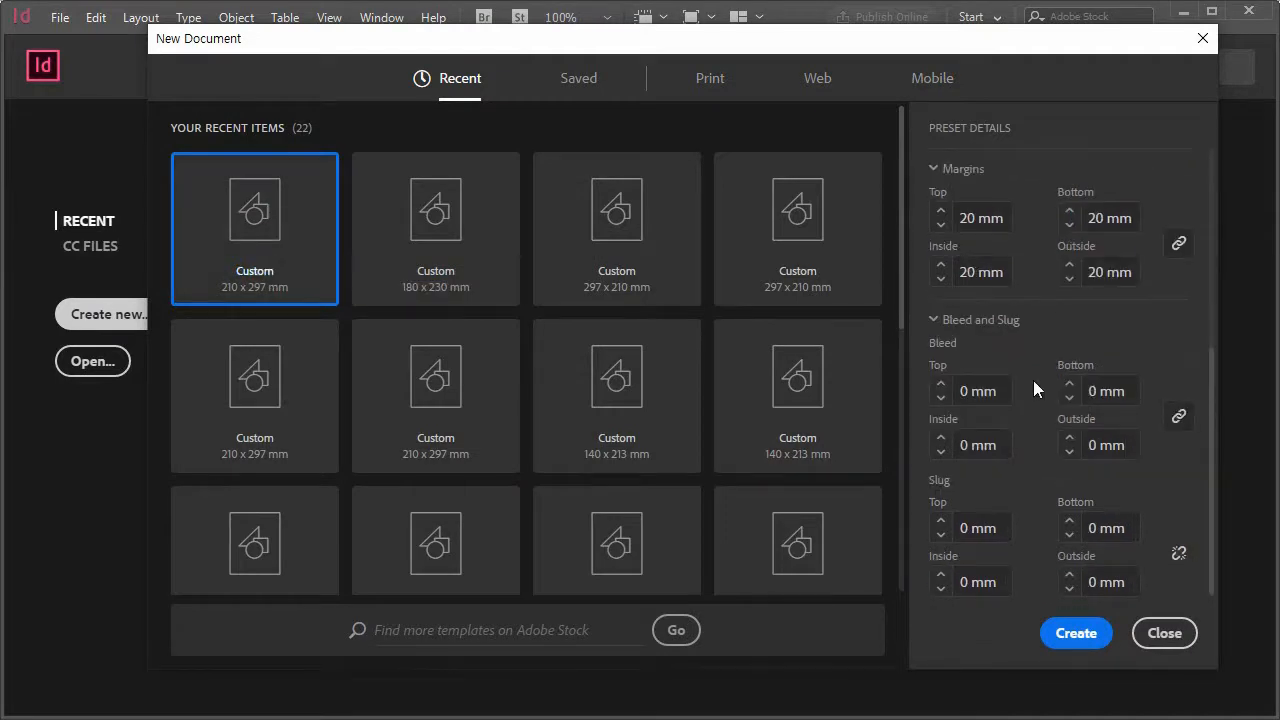
{"action": "left_click", "coordinate": [1076, 631]}
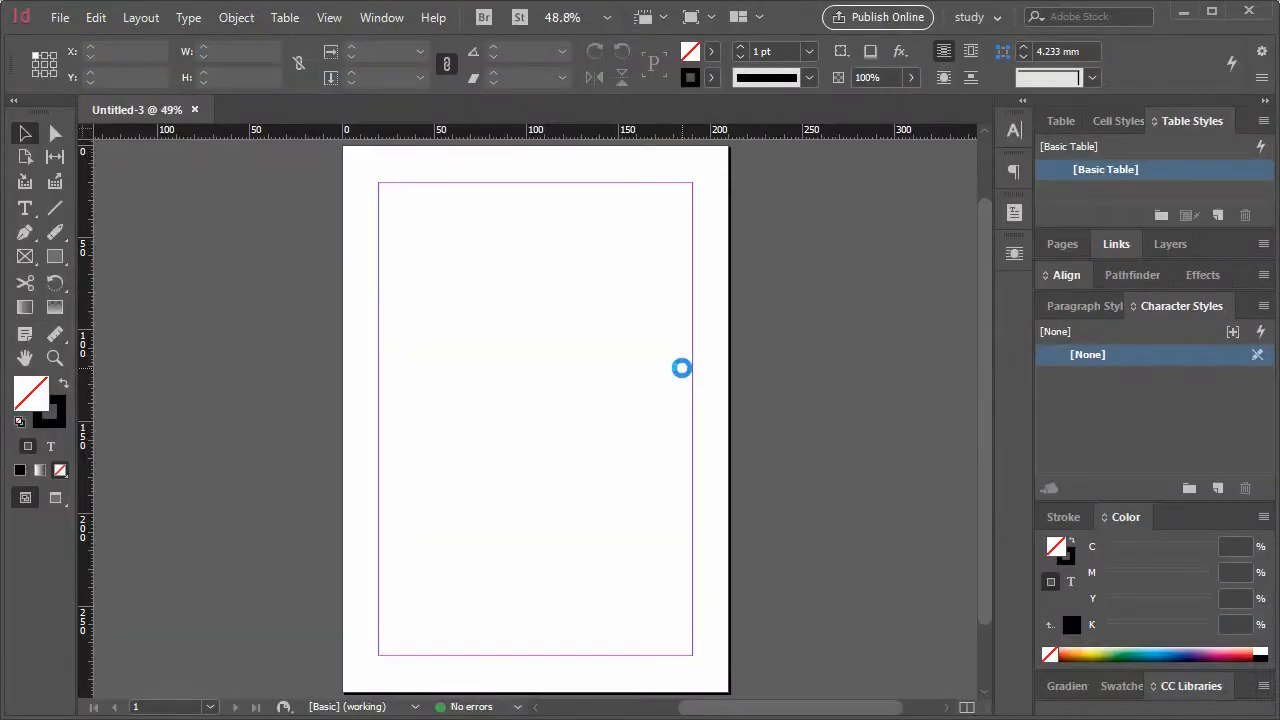
Step: Draw a text frame filling the page margins and paste in the four Lorem Ipsum sections copied from the Notepad text file
{"action": "left_click", "coordinate": [25, 208]}
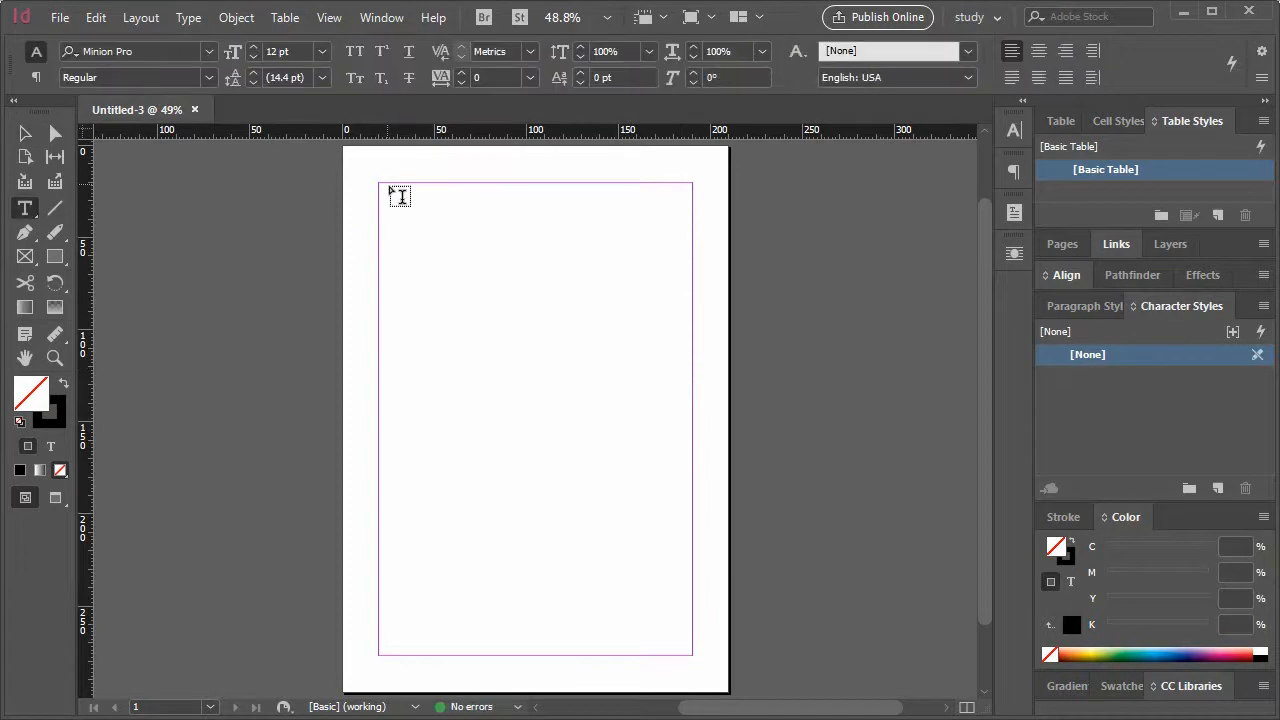
{"action": "left_click_drag", "start_coordinate": [385, 189], "coordinate": [692, 657]}
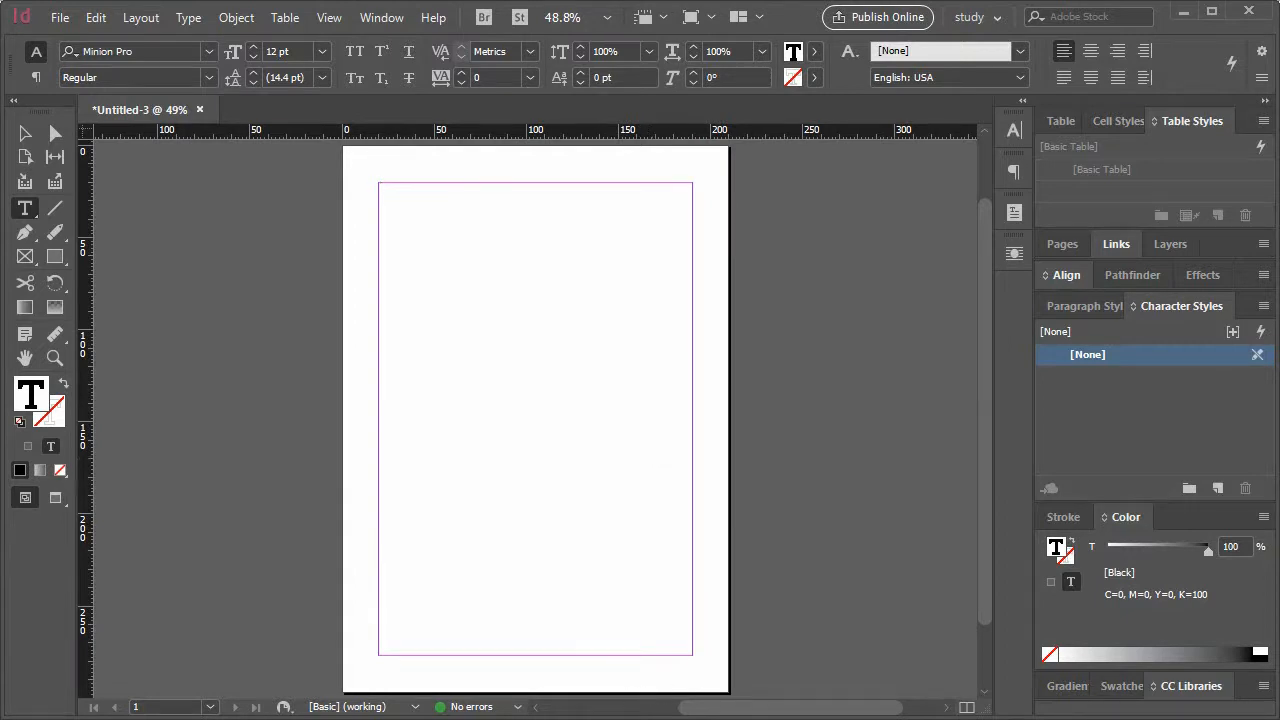
{"action": "key", "text": "alt+Tab"}
{"action": "scroll", "coordinate": [767, 691], "scroll_direction": "down", "scroll_amount": 12}
{"action": "scroll", "coordinate": [778, 672], "scroll_direction": "up", "scroll_amount": 2}
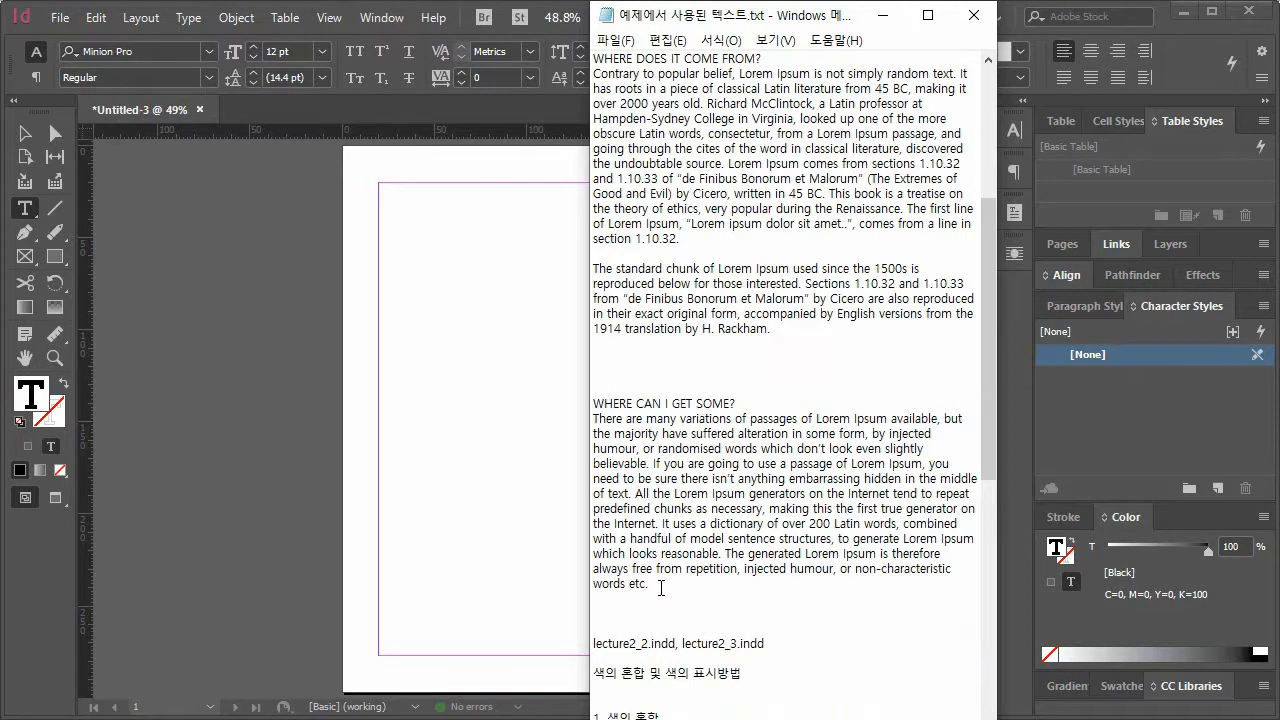
{"action": "left_click_drag", "start_coordinate": [660, 588], "coordinate": [556, 88]}
{"action": "key", "text": "ctrl+c"}
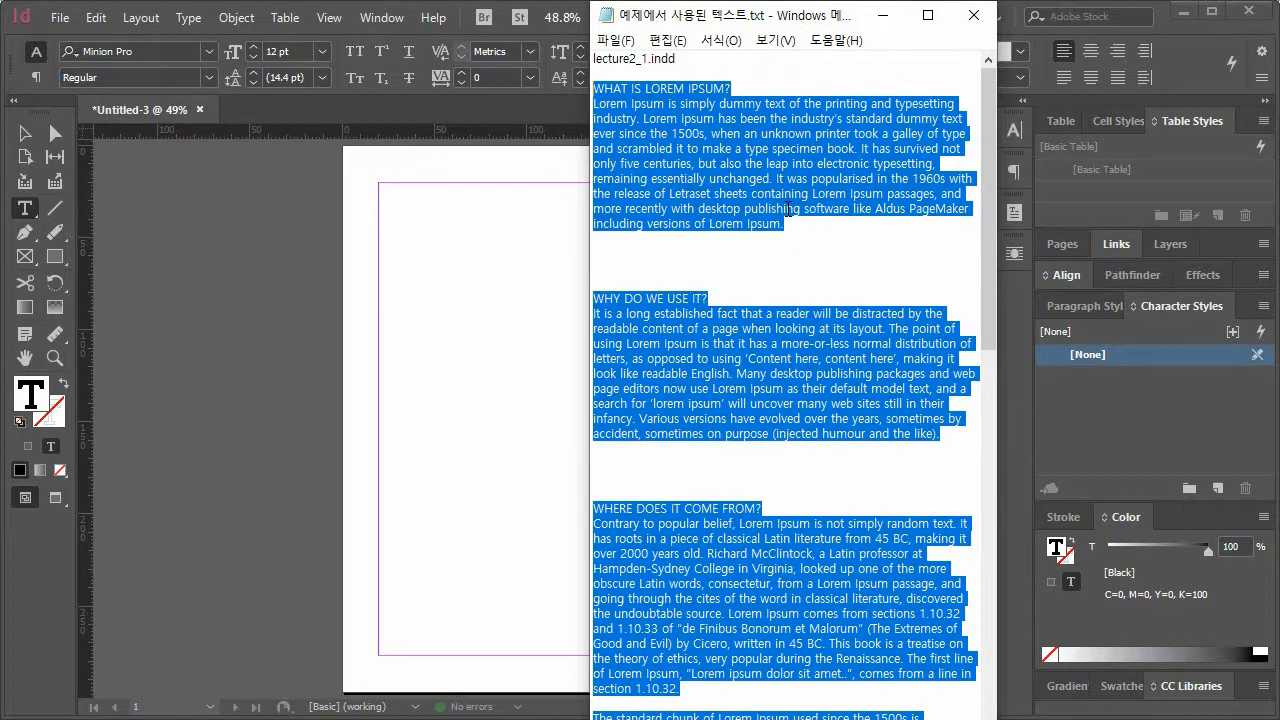
{"action": "left_click", "coordinate": [434, 209]}
{"action": "key", "text": "ctrl+v"}
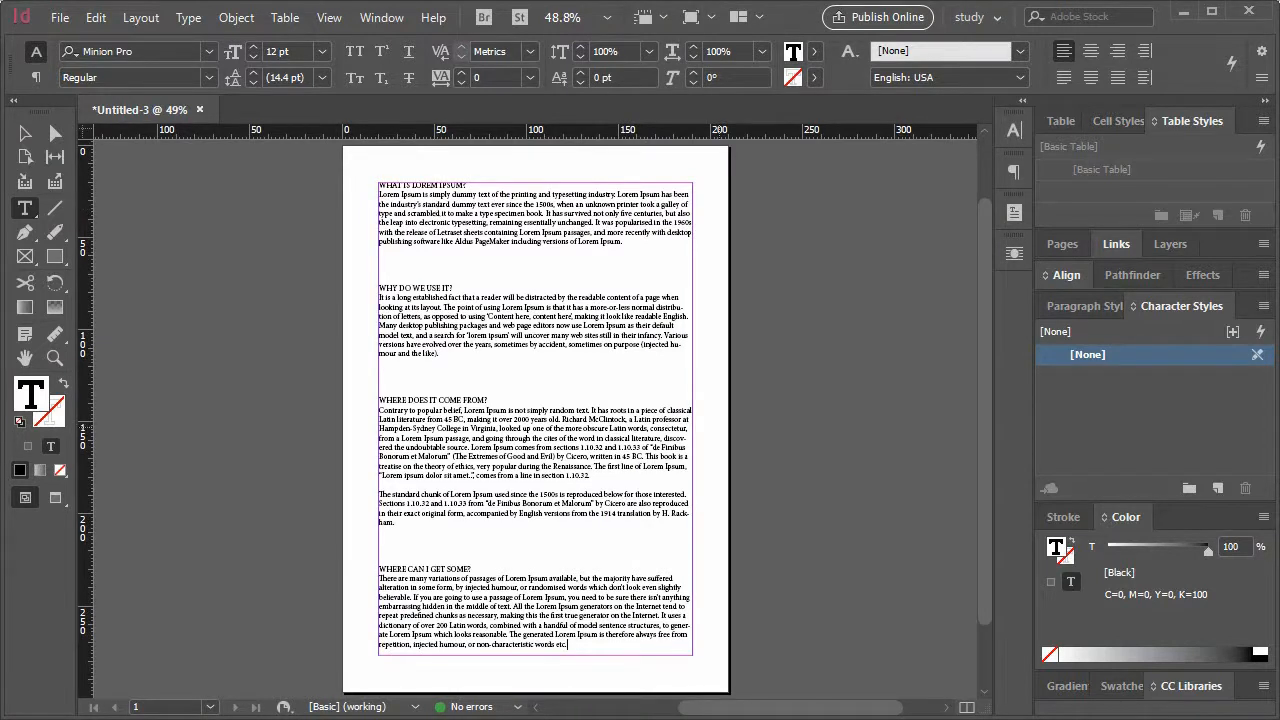
{"action": "key", "text": "ctrl+d"}
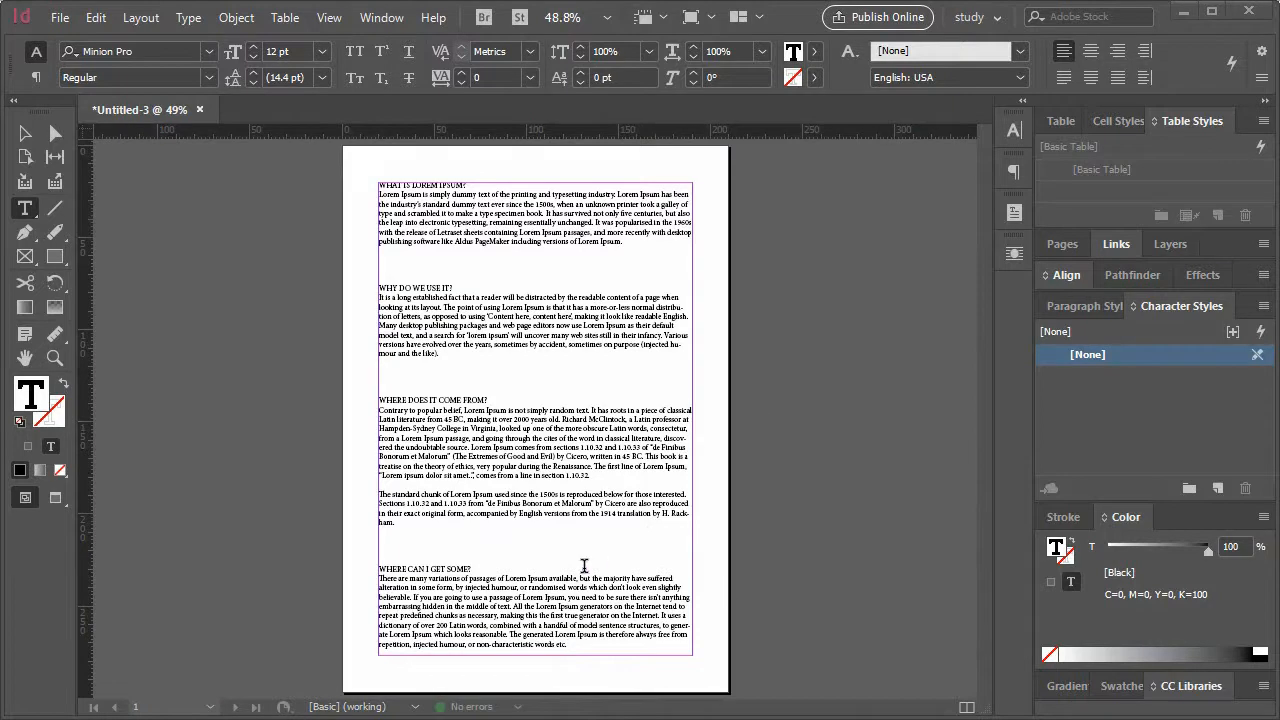
Step: Set the font size of all the pasted text to 11 pt
{"action": "left_click_drag", "start_coordinate": [602, 646], "coordinate": [284, 90]}
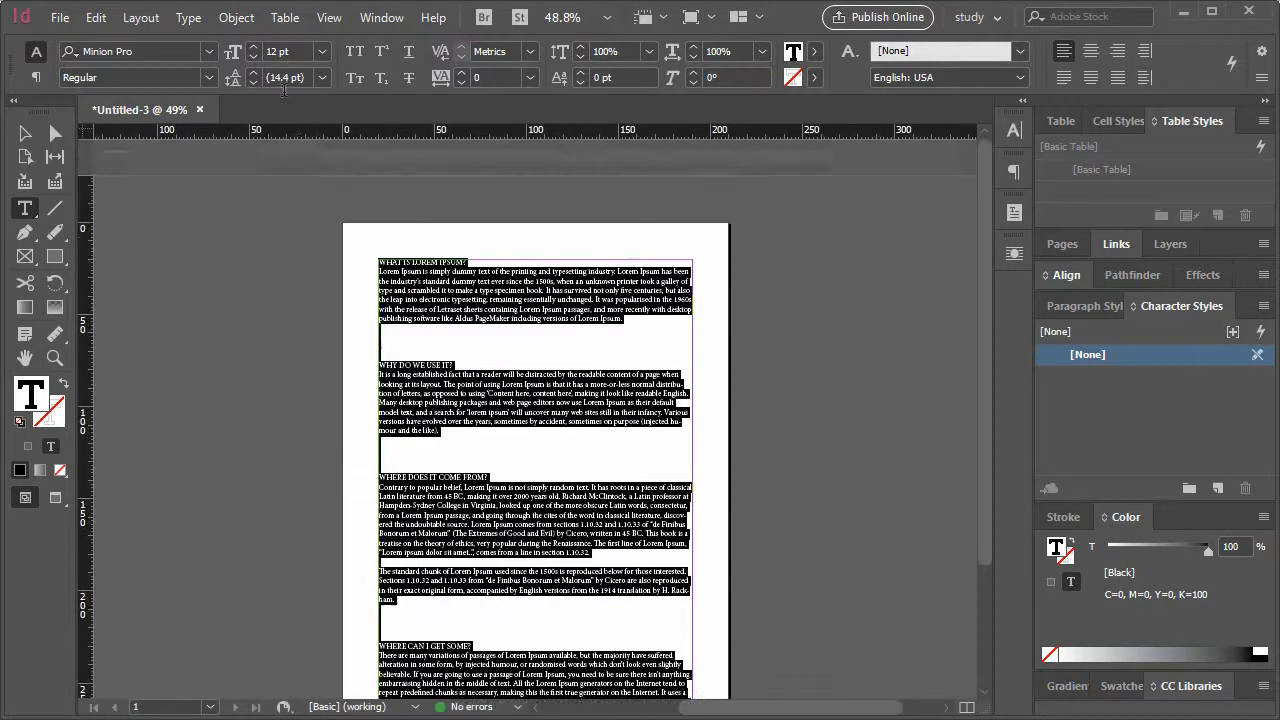
{"action": "left_click", "coordinate": [321, 51]}
{"action": "left_click", "coordinate": [299, 182]}
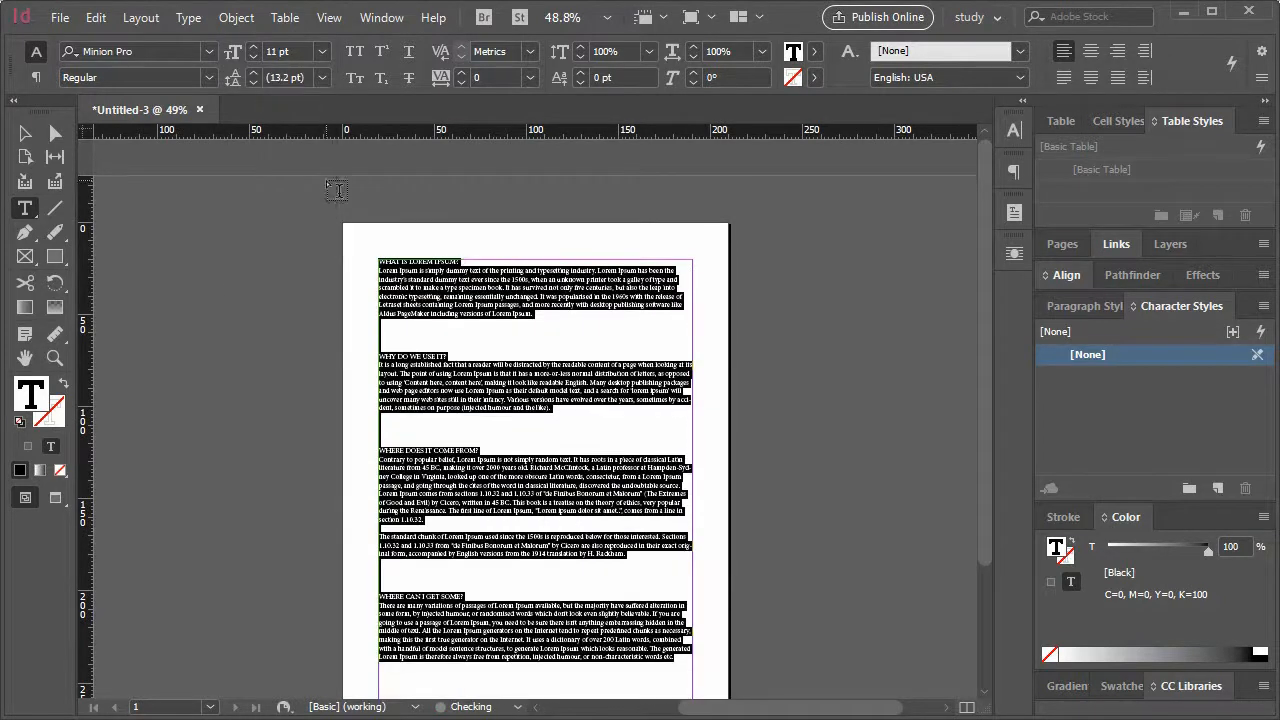
Step: Justify all the text in the frame with the last line aligned left
{"action": "left_click", "coordinate": [55, 357]}
{"action": "left_click", "coordinate": [579, 347]}
{"action": "left_click", "coordinate": [439, 339]}
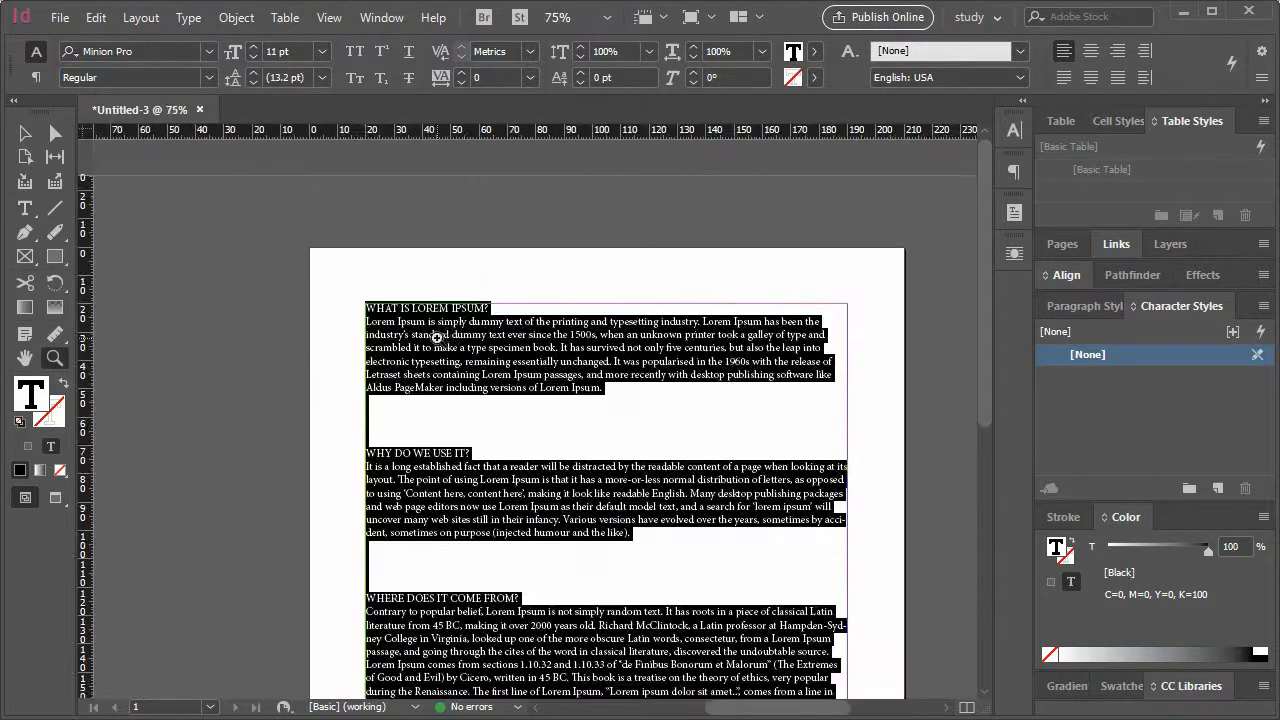
{"action": "left_click", "coordinate": [557, 339]}
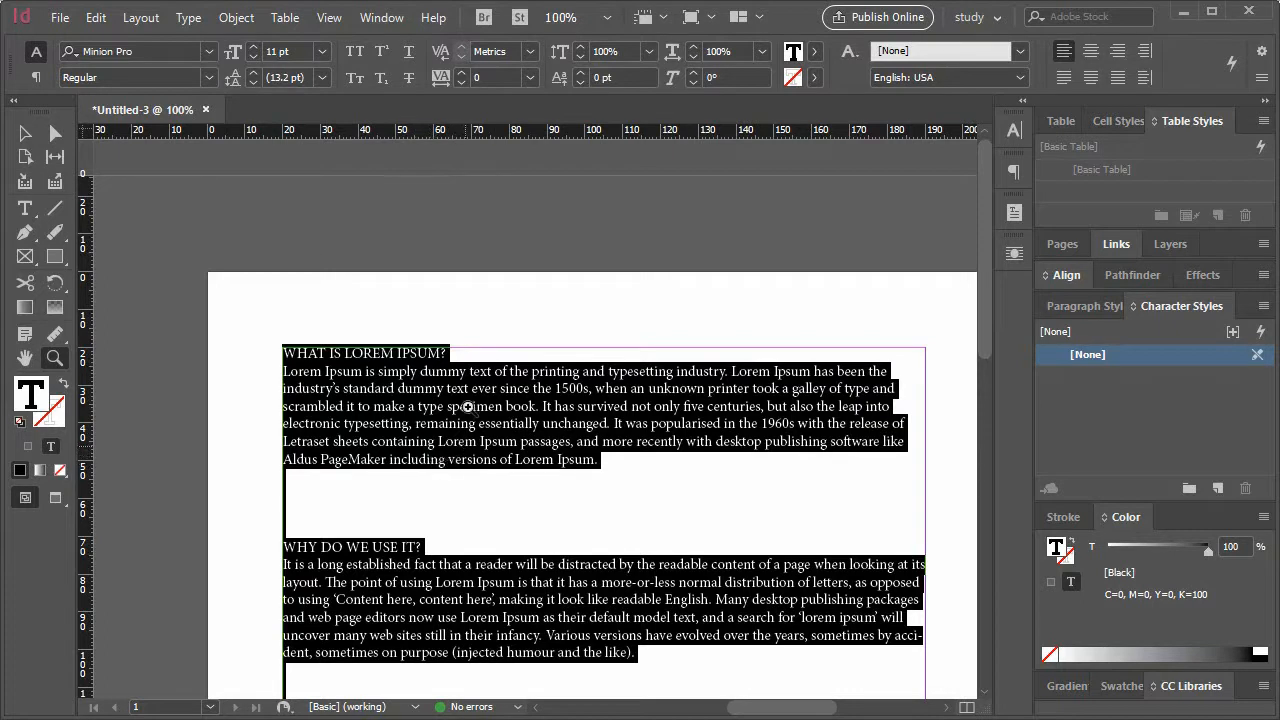
{"action": "left_click", "coordinate": [55, 133]}
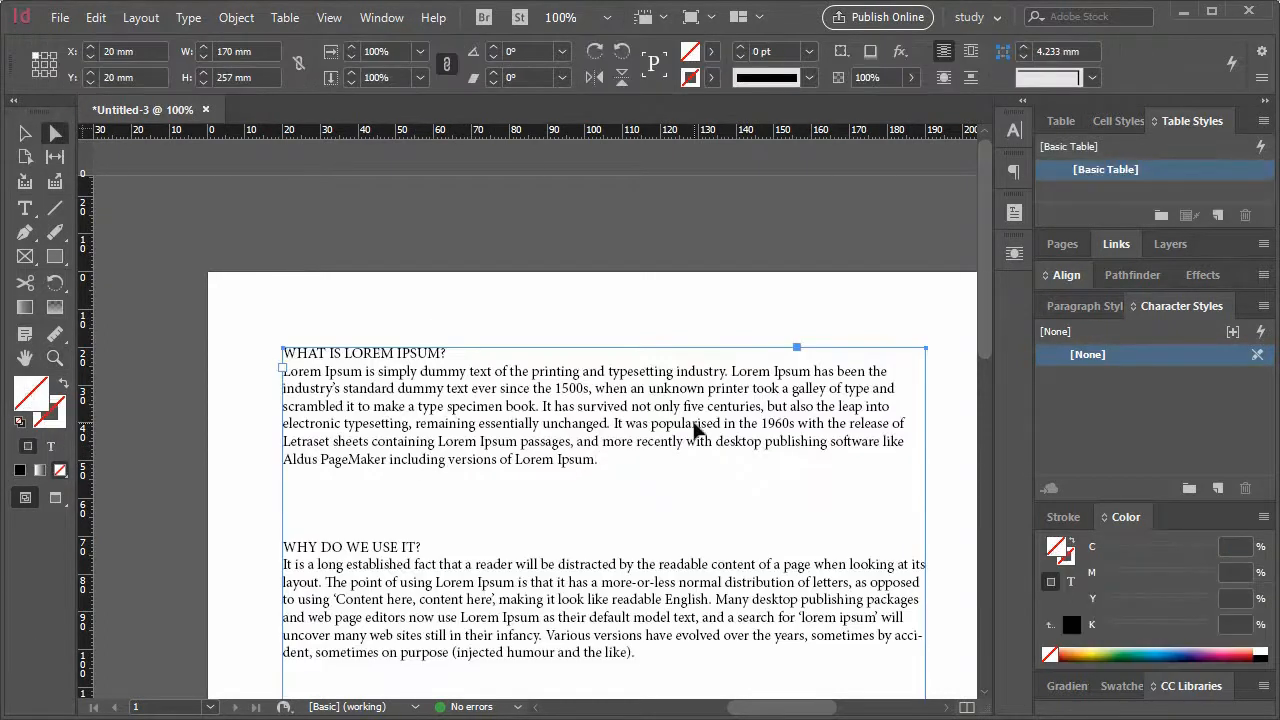
{"action": "double_click", "coordinate": [697, 430]}
{"action": "key", "text": "ctrl+a"}
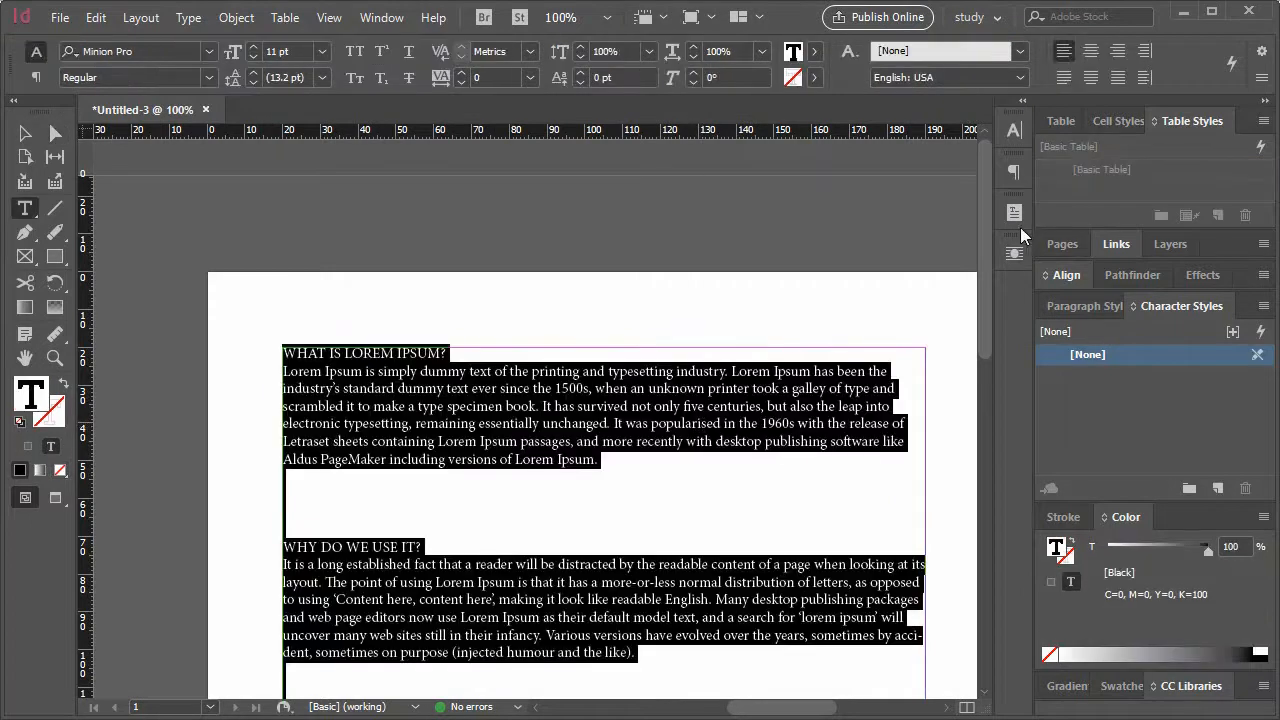
{"action": "left_click", "coordinate": [1014, 171]}
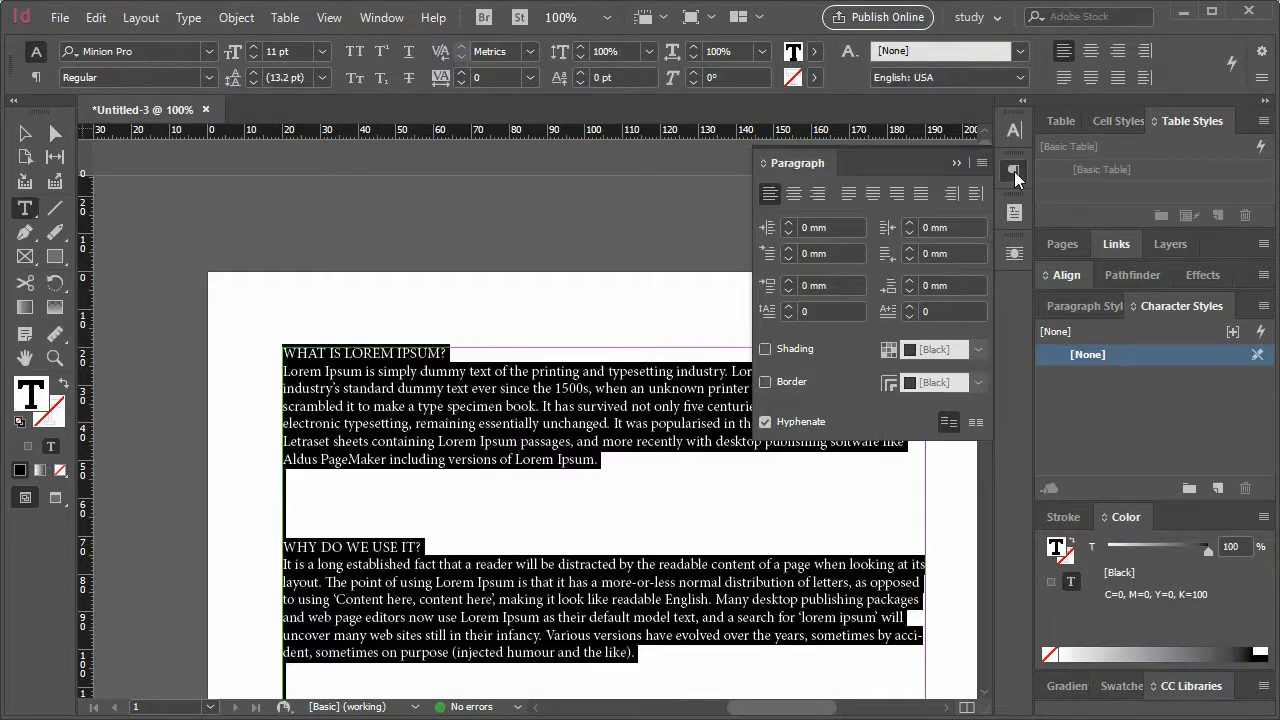
{"action": "left_click", "coordinate": [848, 194]}
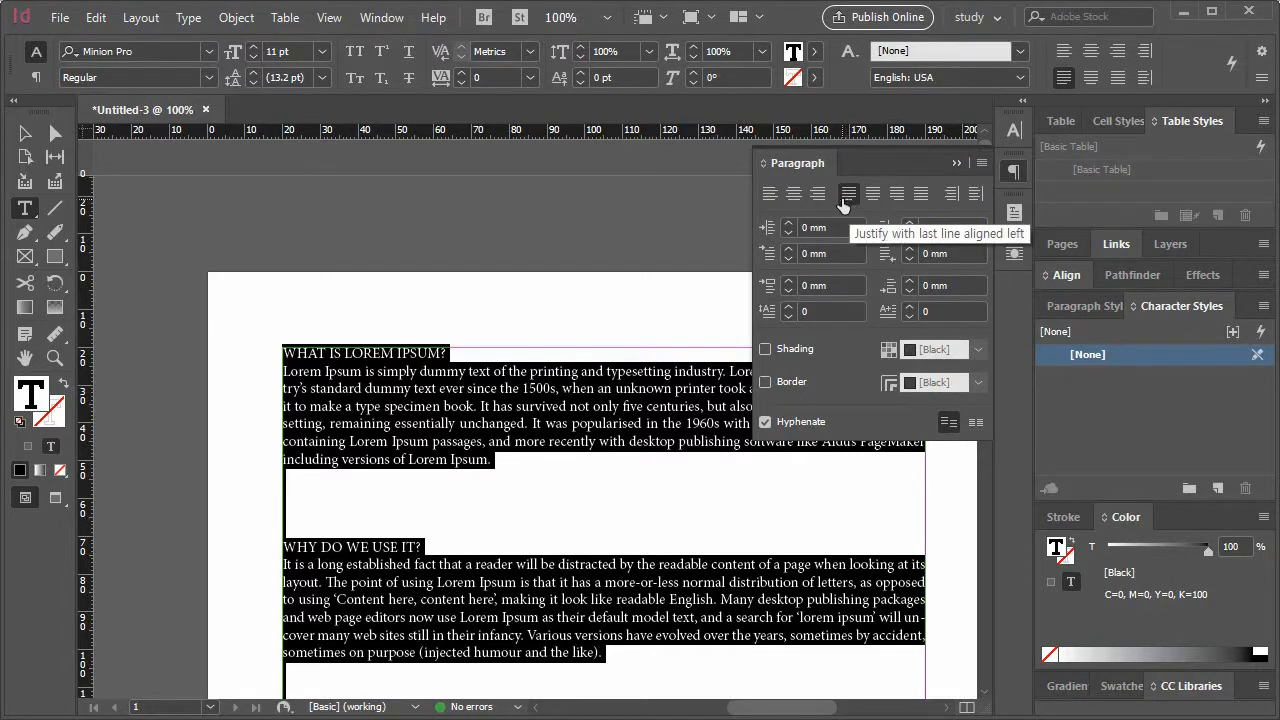
Step: Try a two-line drop cap on all paragraphs and return the drop cap to one line
{"action": "double_click", "coordinate": [787, 310]}
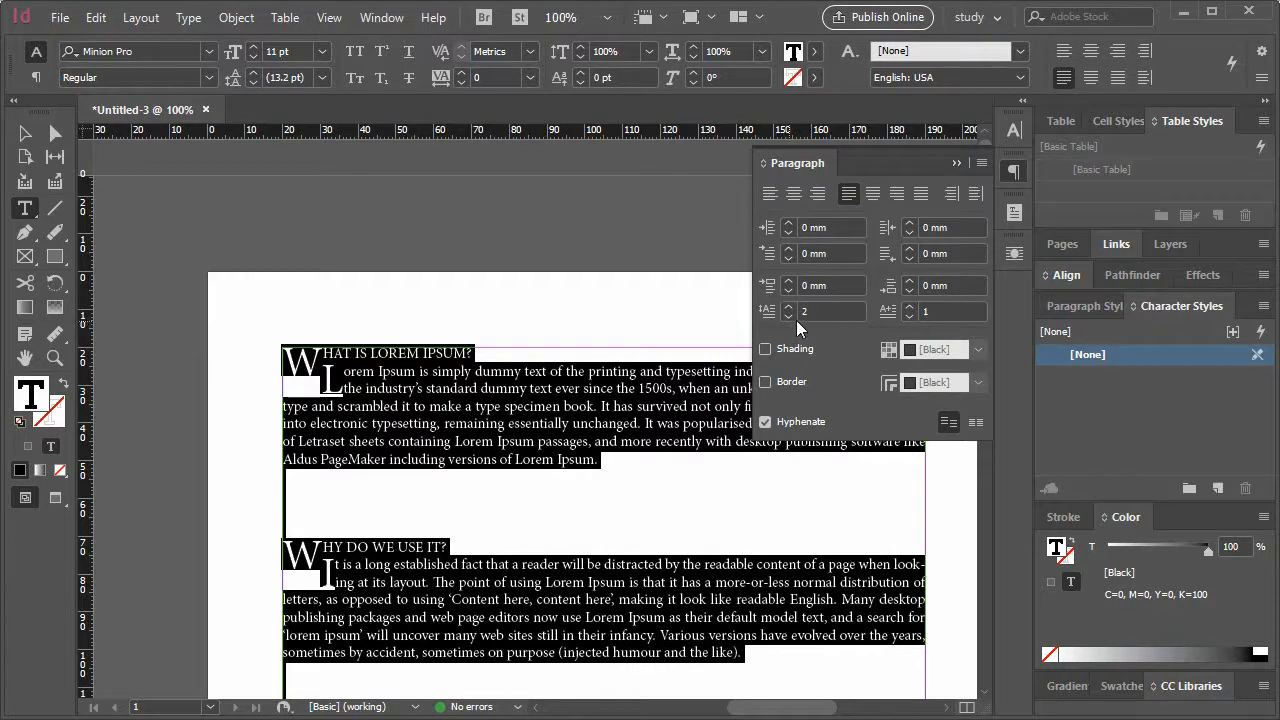
{"action": "left_click", "coordinate": [789, 317]}
{"action": "left_click", "coordinate": [492, 423]}
Step: Apply a two-line drop cap to the heading "WHAT IS LOREM IPSUM?"
{"action": "left_click_drag", "start_coordinate": [466, 355], "coordinate": [263, 356]}
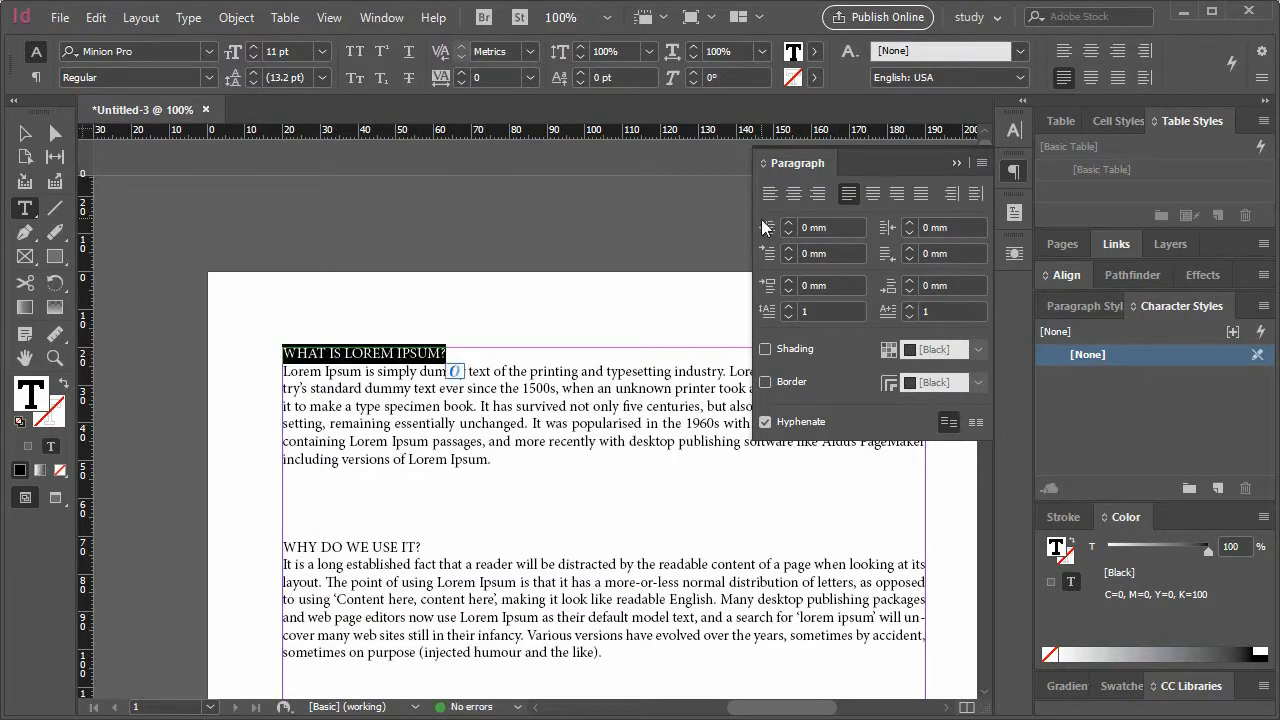
{"action": "left_click", "coordinate": [787, 305]}
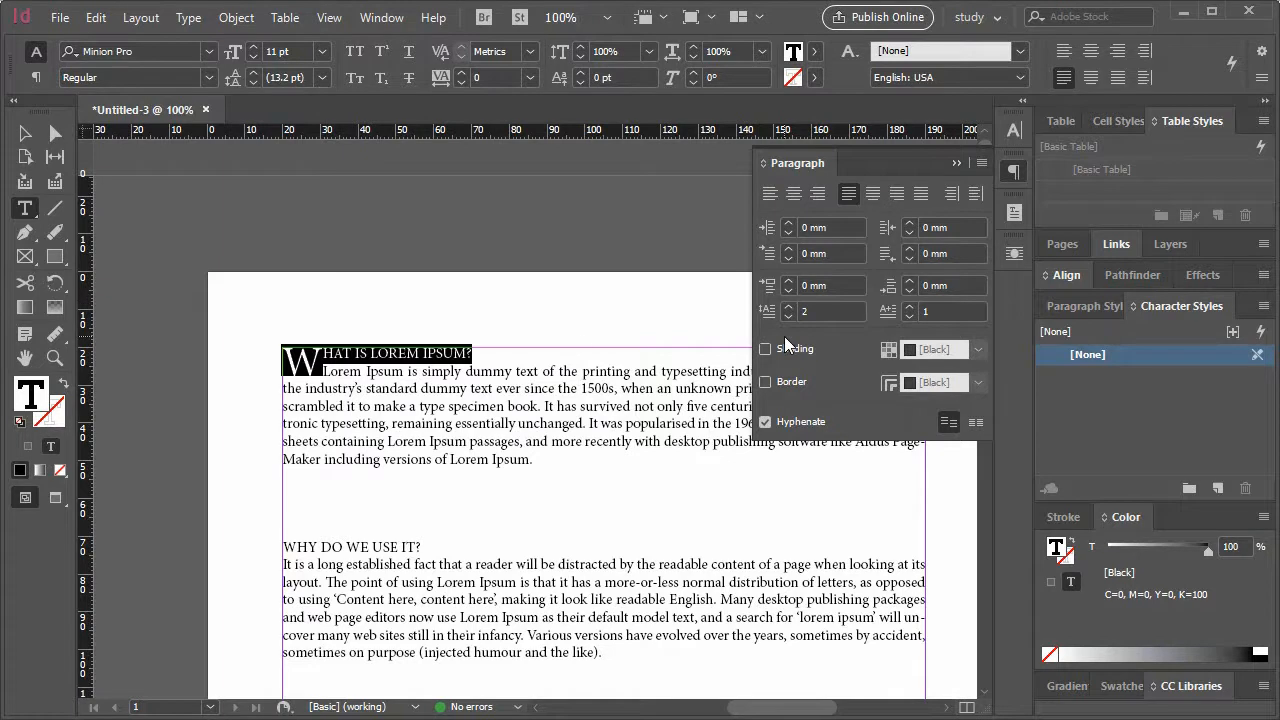
{"action": "left_click", "coordinate": [422, 388]}
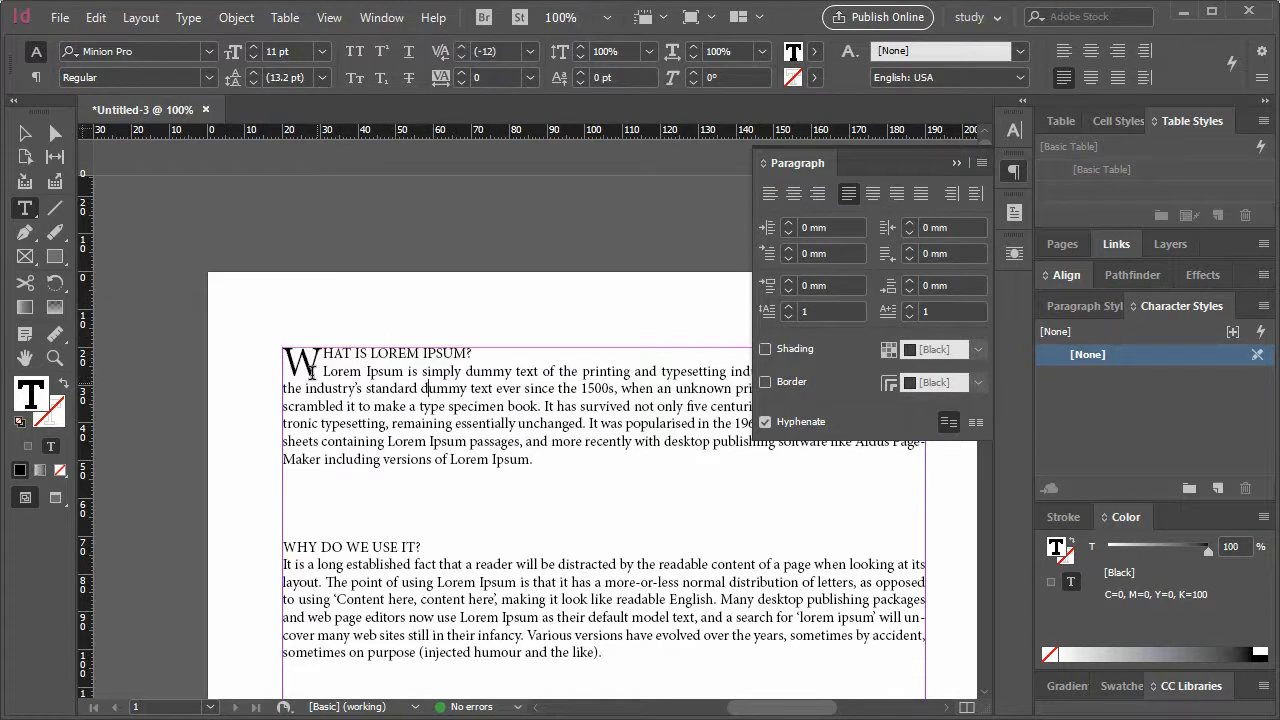
{"action": "left_click_drag", "start_coordinate": [320, 362], "coordinate": [282, 362]}
Step: Insert an empty line between each of the four headings and its body text
{"action": "left_click", "coordinate": [496, 349]}
{"action": "key", "text": "Return"}
{"action": "left_click", "coordinate": [439, 562]}
{"action": "key", "text": "Return"}
{"action": "scroll", "coordinate": [516, 527], "scroll_direction": "down", "scroll_amount": 3}
{"action": "left_click", "coordinate": [494, 638]}
{"action": "key", "text": "Return"}
{"action": "scroll", "coordinate": [511, 634], "scroll_direction": "down", "scroll_amount": 4}
{"action": "scroll", "coordinate": [507, 465], "scroll_direction": "down", "scroll_amount": 3}
{"action": "left_click", "coordinate": [488, 623]}
{"action": "key", "text": "Return"}
{"action": "scroll", "coordinate": [488, 623], "scroll_direction": "down", "scroll_amount": 4}
{"action": "scroll", "coordinate": [488, 575], "scroll_direction": "up", "scroll_amount": 8}
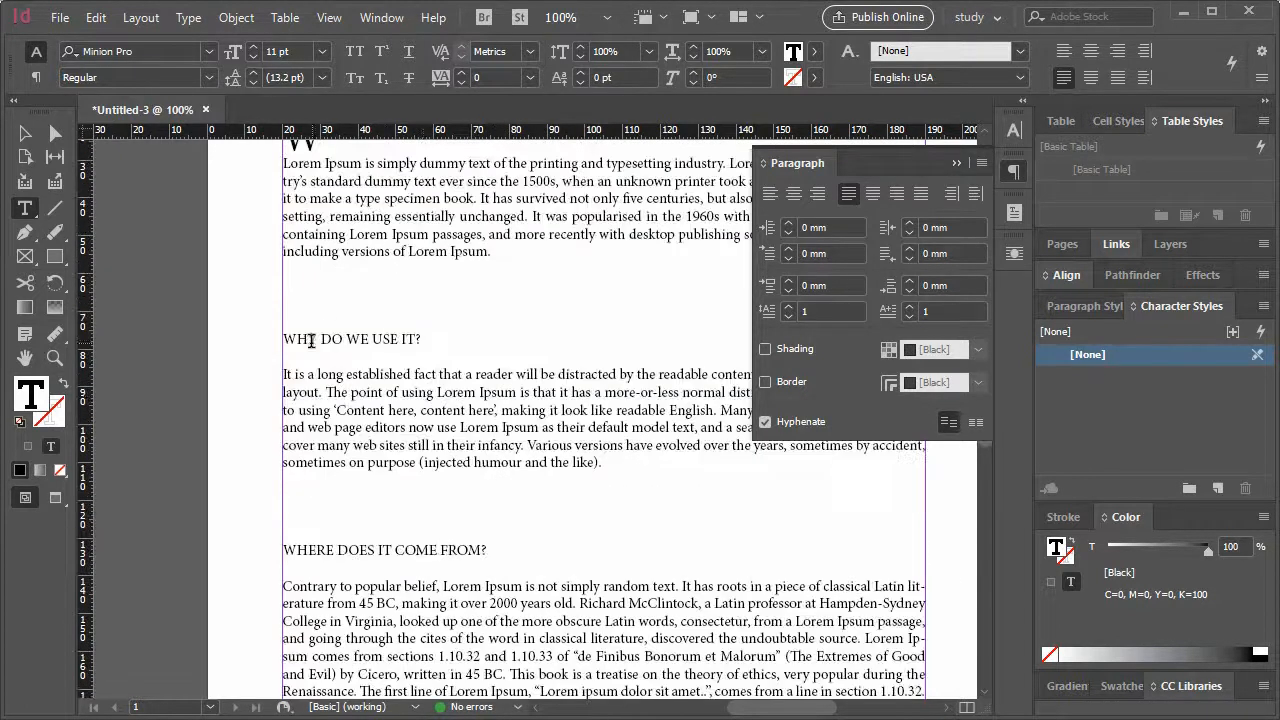
Step: Apply a two-line drop cap to the headings "WHY DO WE USE IT?", "WHERE DOES IT COME FROM?" and "WHERE CAN I GET SOME?"
{"action": "left_click_drag", "start_coordinate": [421, 342], "coordinate": [237, 342]}
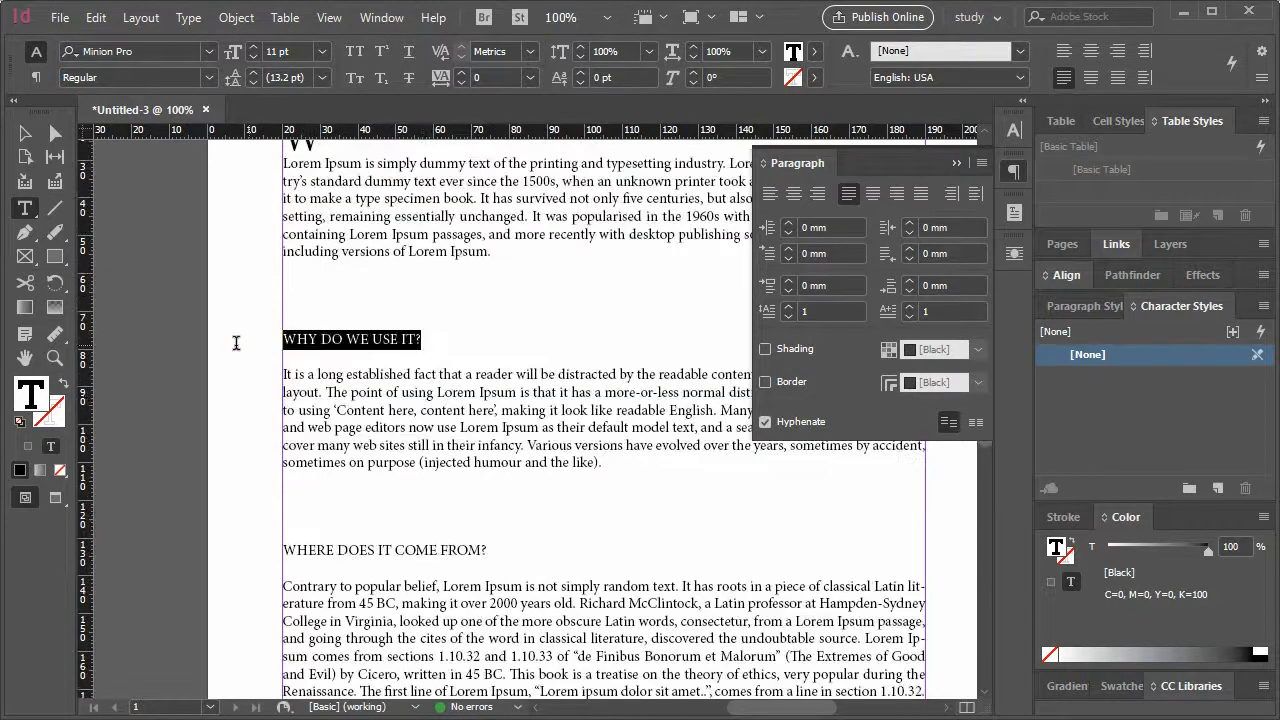
{"action": "left_click", "coordinate": [789, 307]}
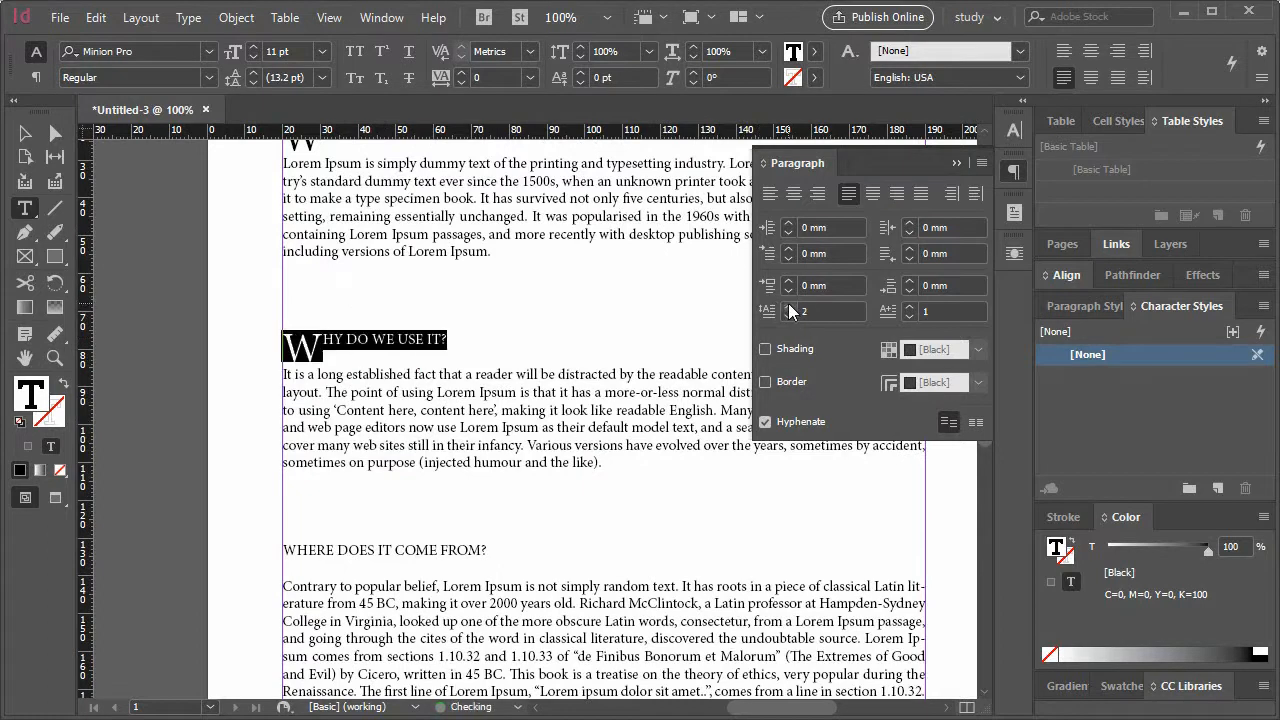
{"action": "left_click", "coordinate": [495, 557]}
{"action": "left_click", "coordinate": [269, 559], "text": "shift"}
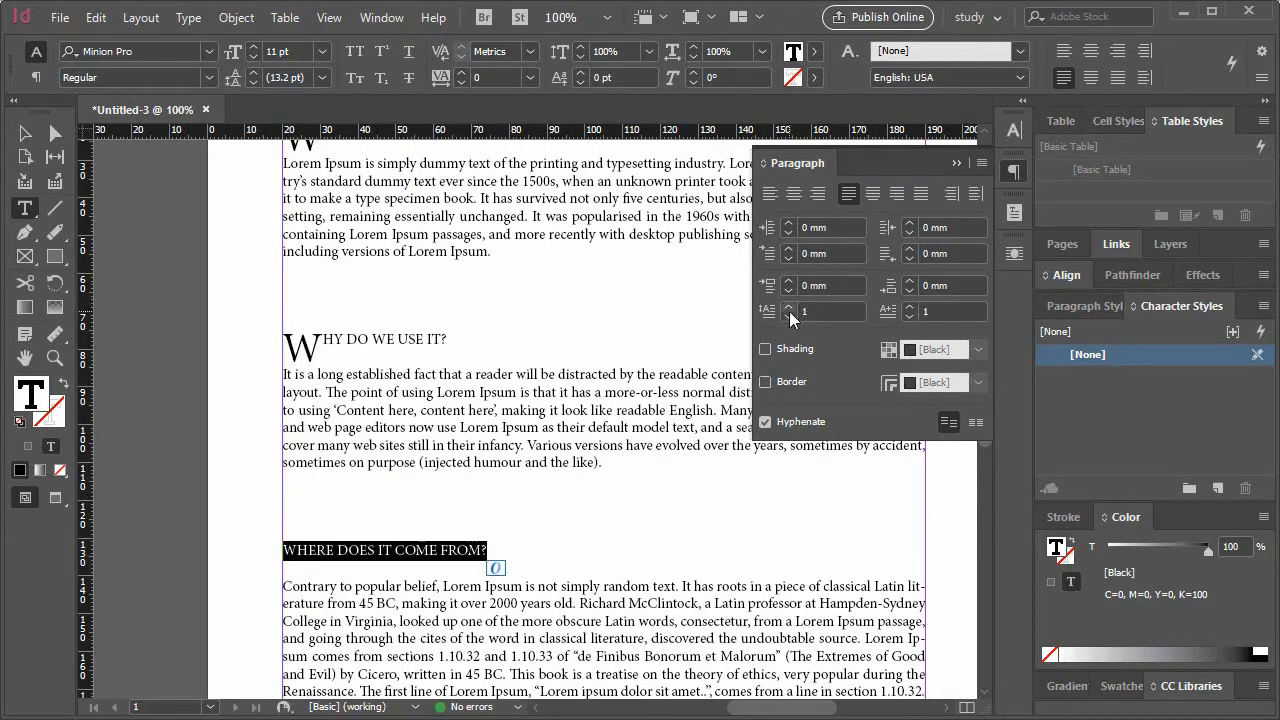
{"action": "left_click", "coordinate": [789, 307]}
{"action": "scroll", "coordinate": [477, 517], "scroll_direction": "down", "scroll_amount": 3}
{"action": "left_click", "coordinate": [480, 527]}
{"action": "left_click", "coordinate": [226, 536], "text": "shift"}
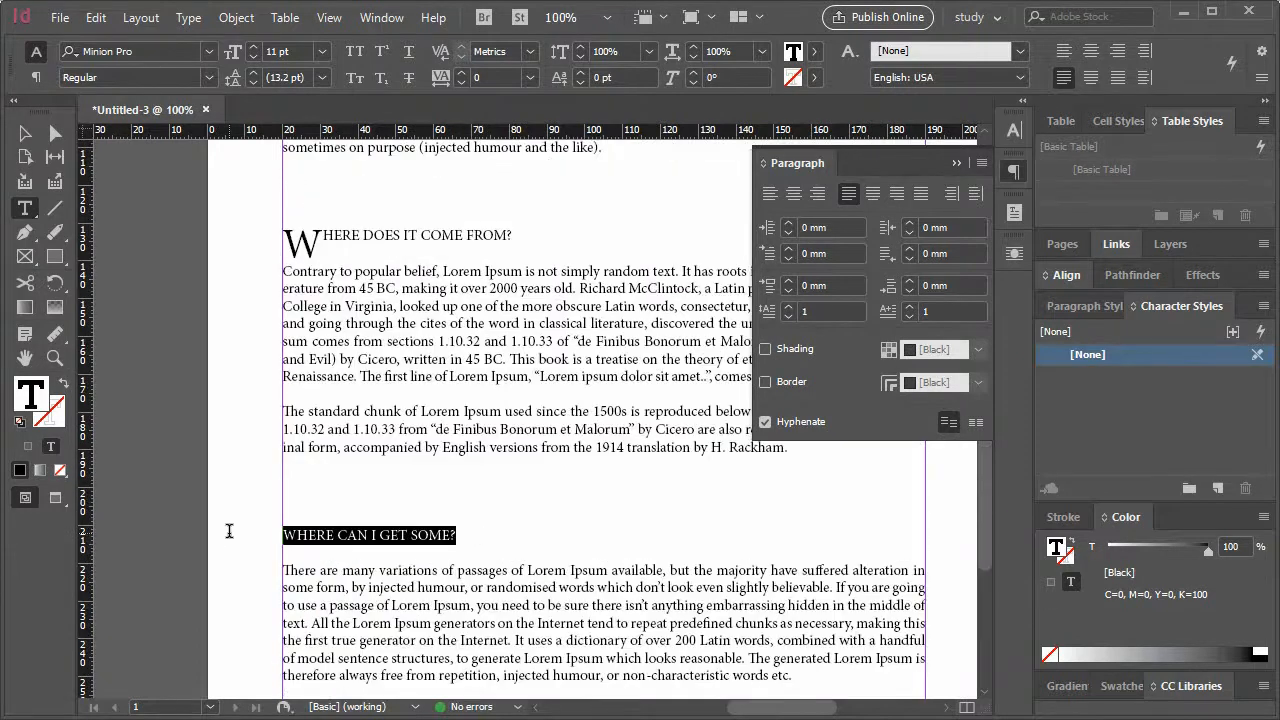
{"action": "left_click", "coordinate": [789, 308]}
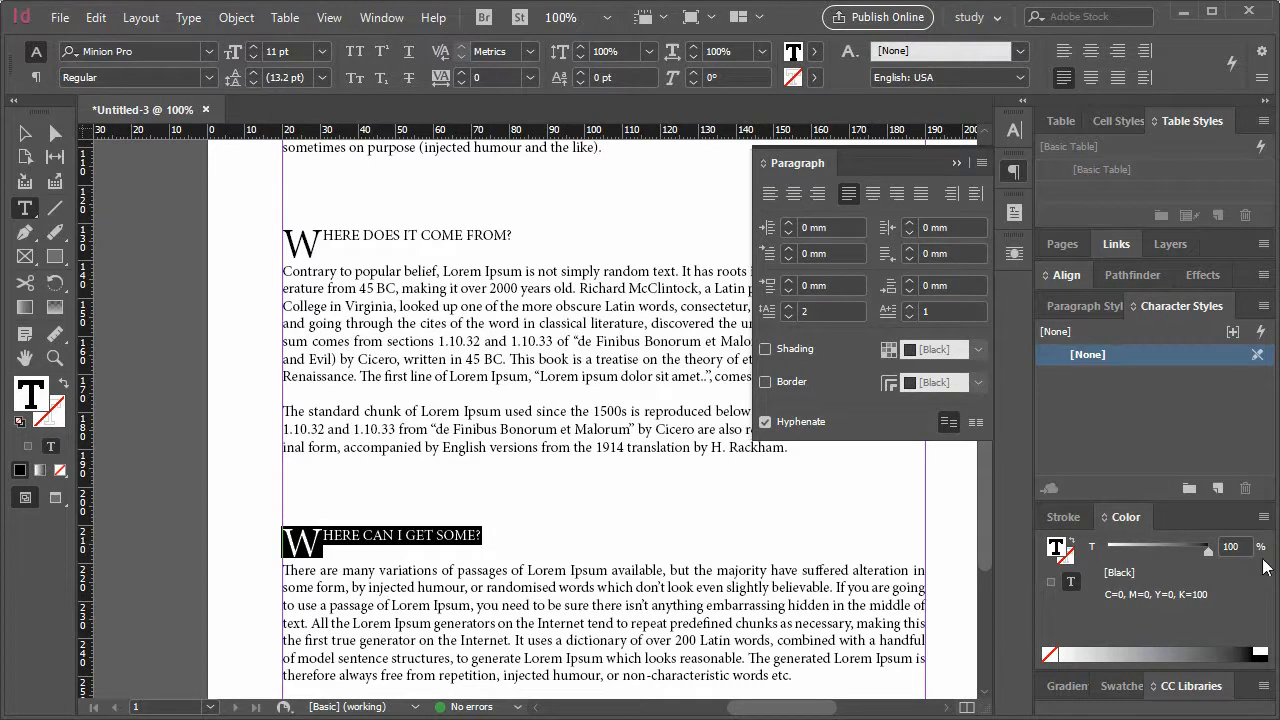
{"action": "left_click", "coordinate": [510, 538]}
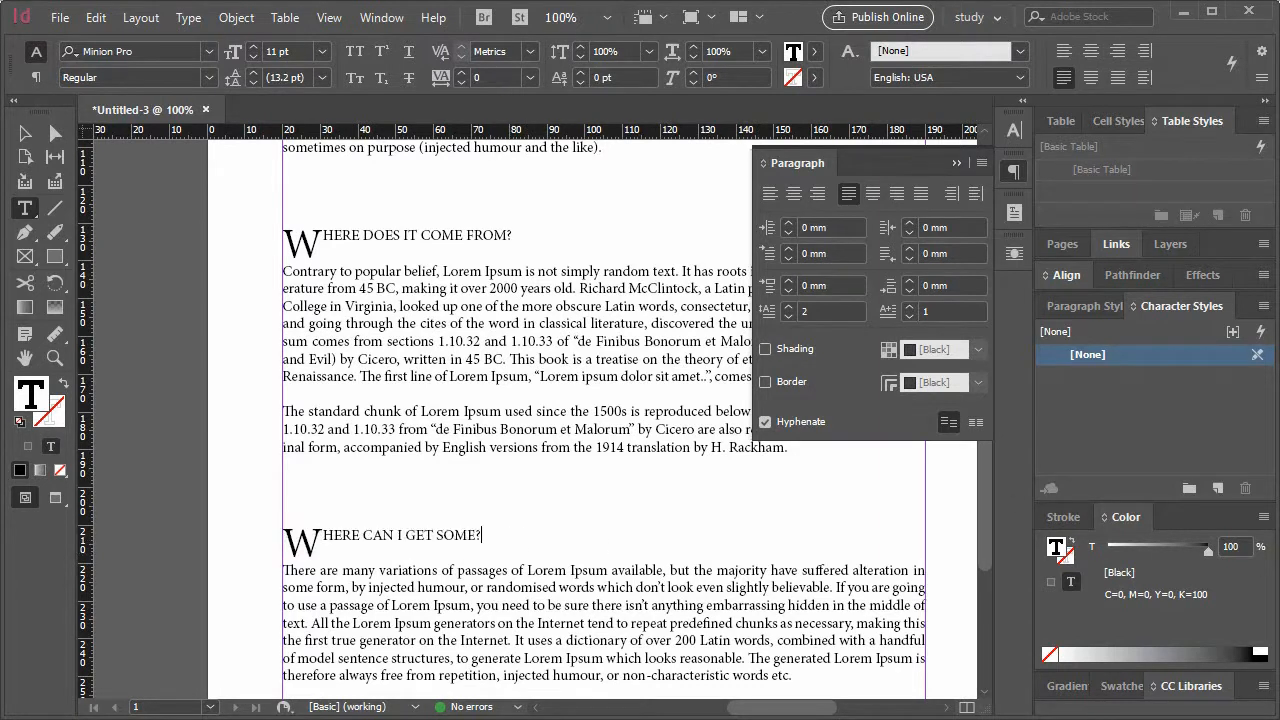
Step: Undo the drop caps and the empty lines added below all four headings
{"action": "key", "text": "ctrl+n"}
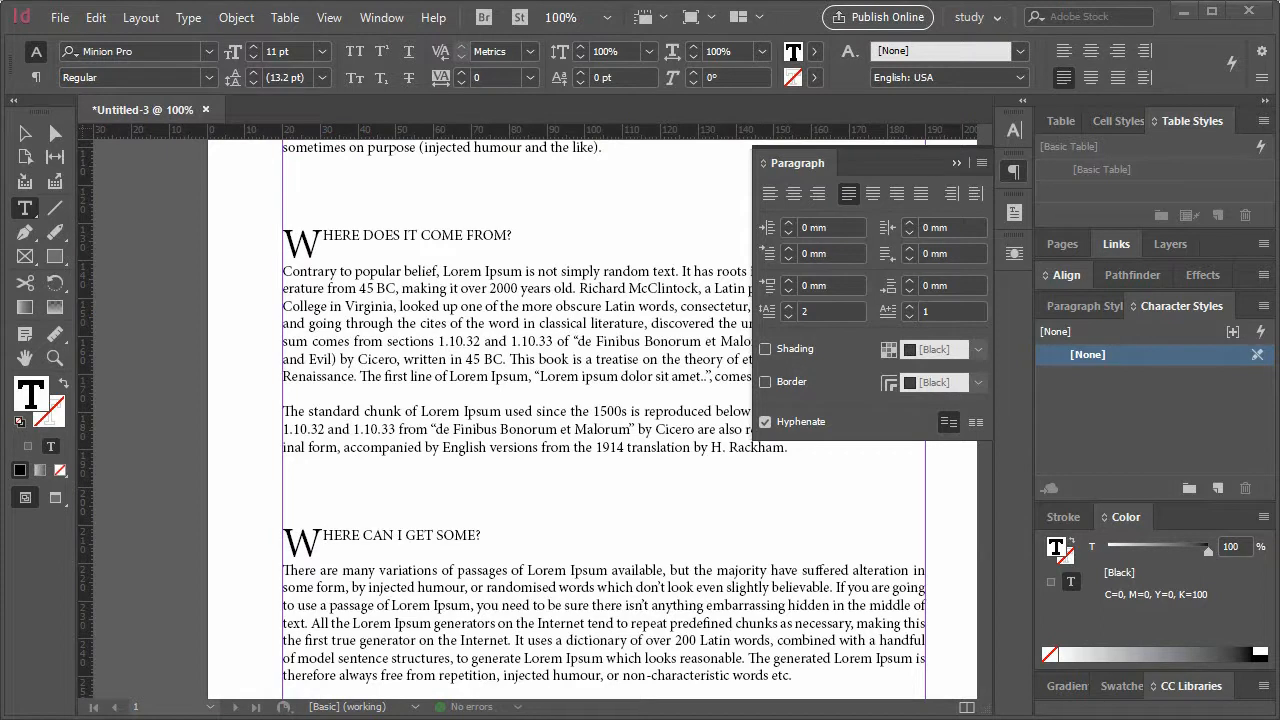
{"action": "left_click", "coordinate": [775, 516]}
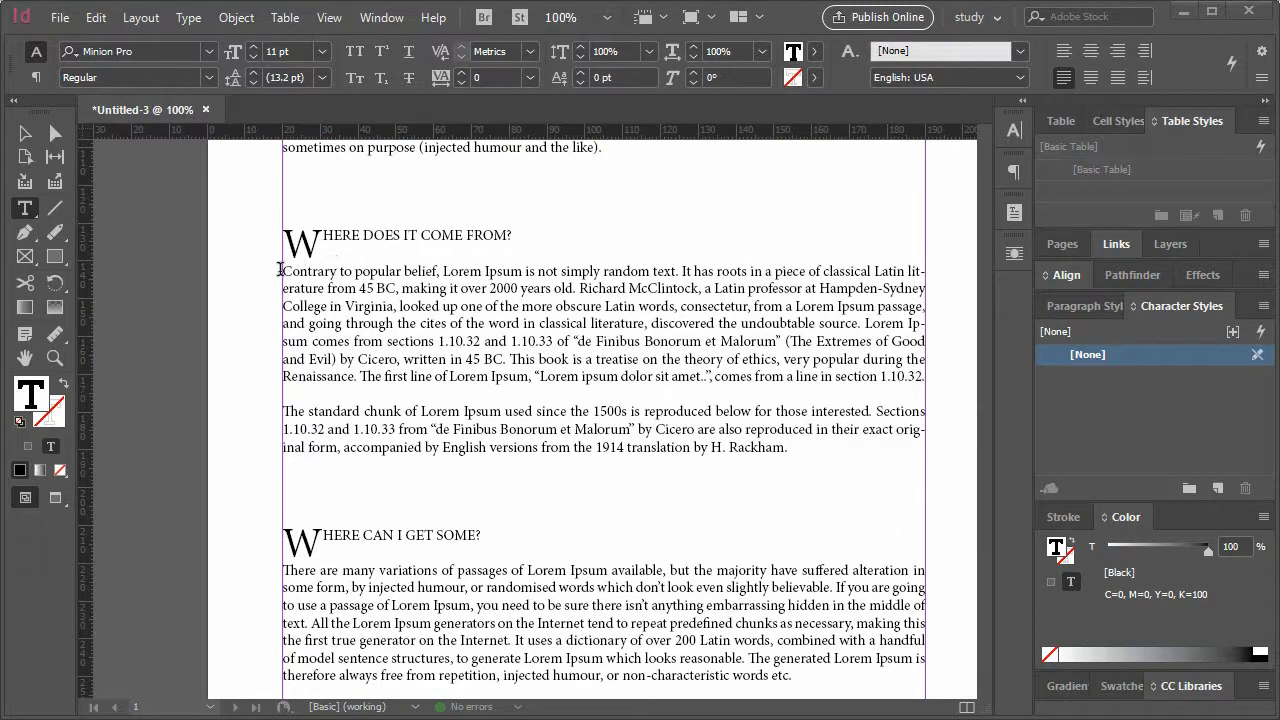
{"action": "scroll", "coordinate": [430, 420], "scroll_direction": "up", "scroll_amount": 5}
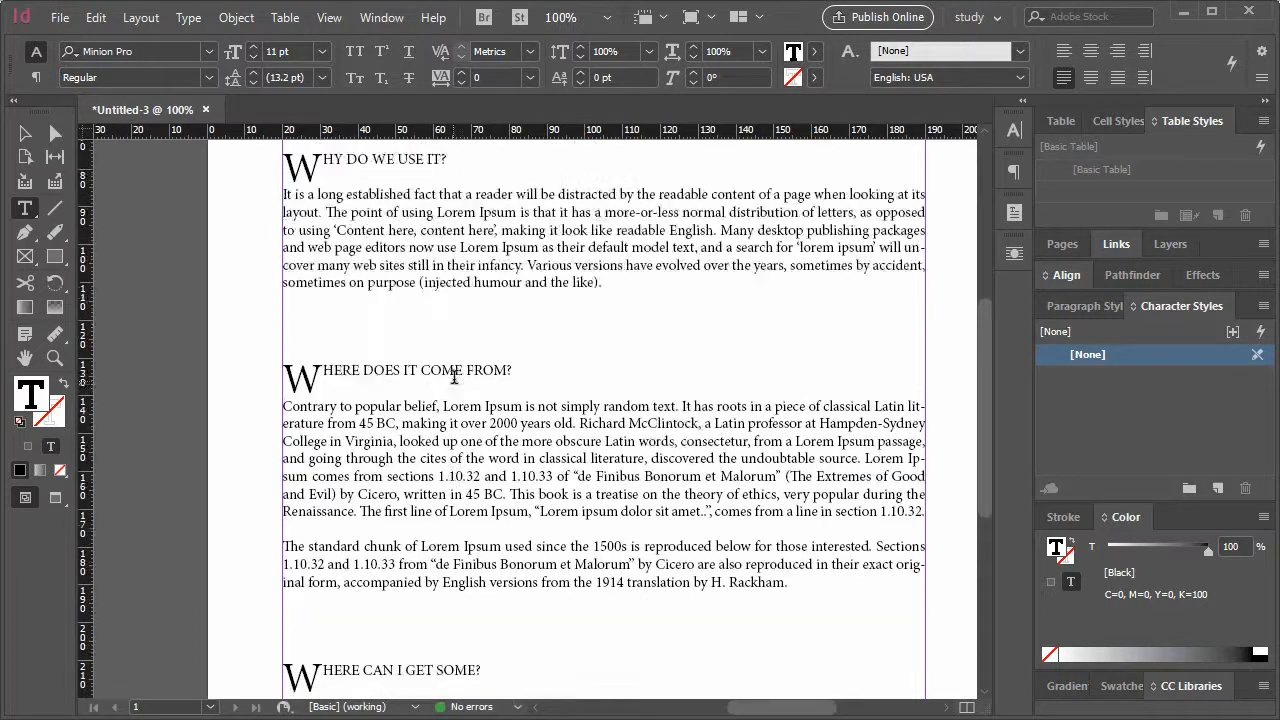
{"action": "left_click", "coordinate": [352, 273]}
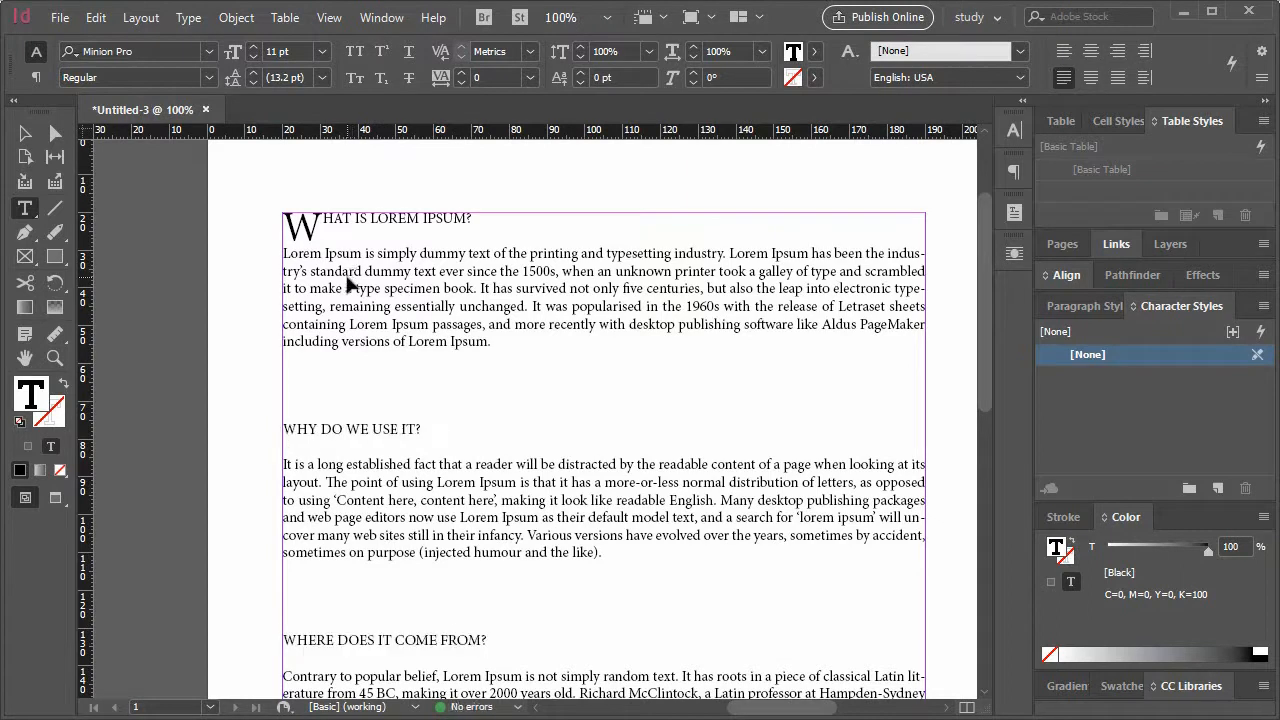
{"action": "key", "text": "BackSpace"}
{"action": "key", "text": "ctrl+z"}
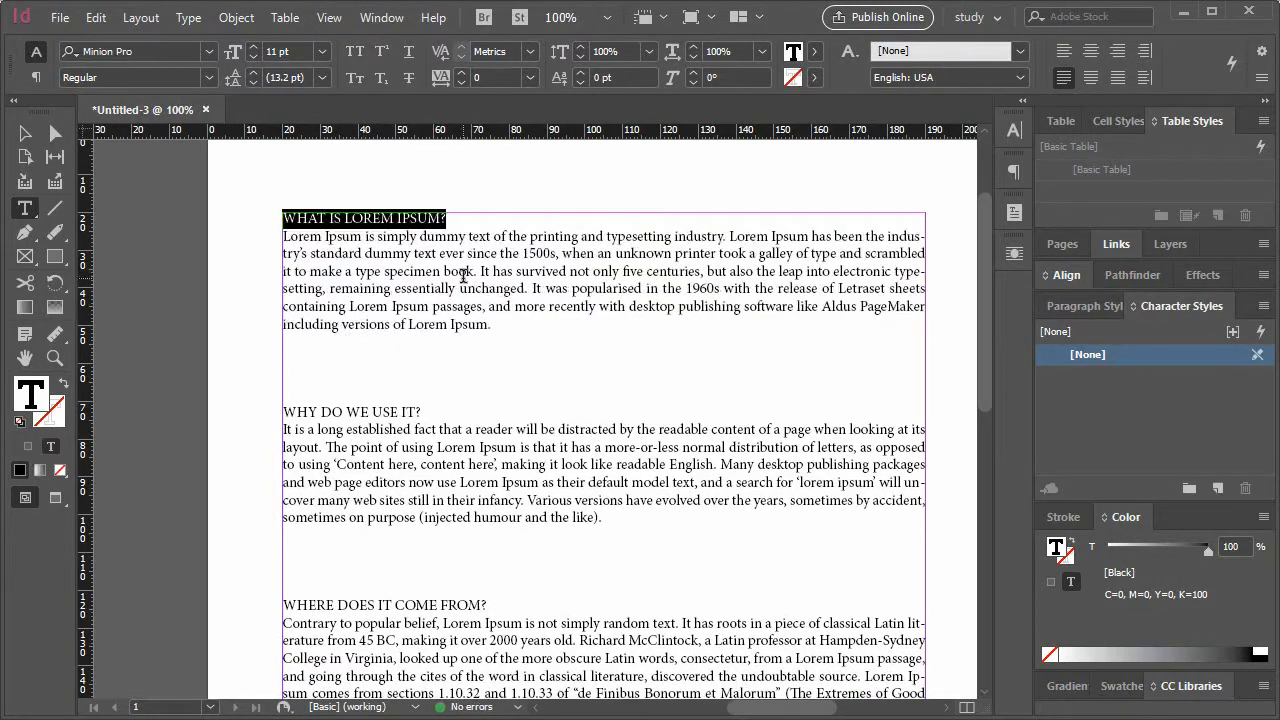
Step: Add one blank line below each of the four section headings, leaving the headings without drop caps
{"action": "double_click", "coordinate": [466, 217]}
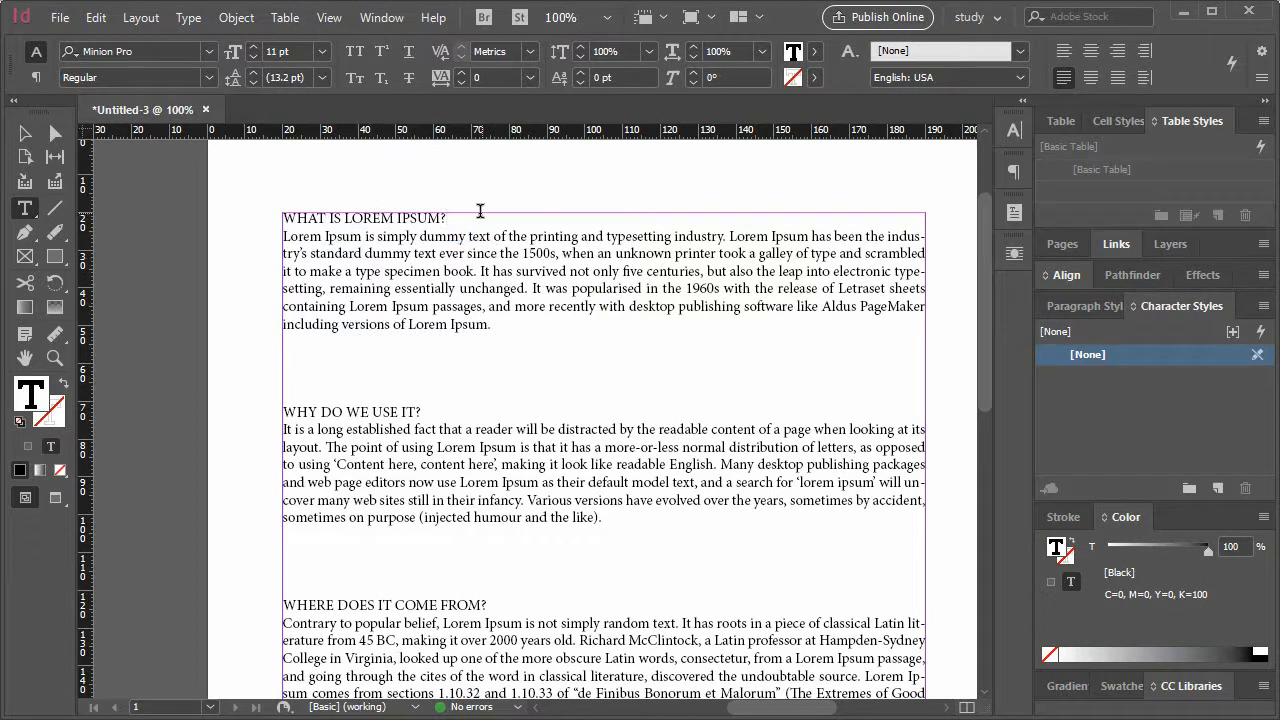
{"action": "key", "text": "Return"}
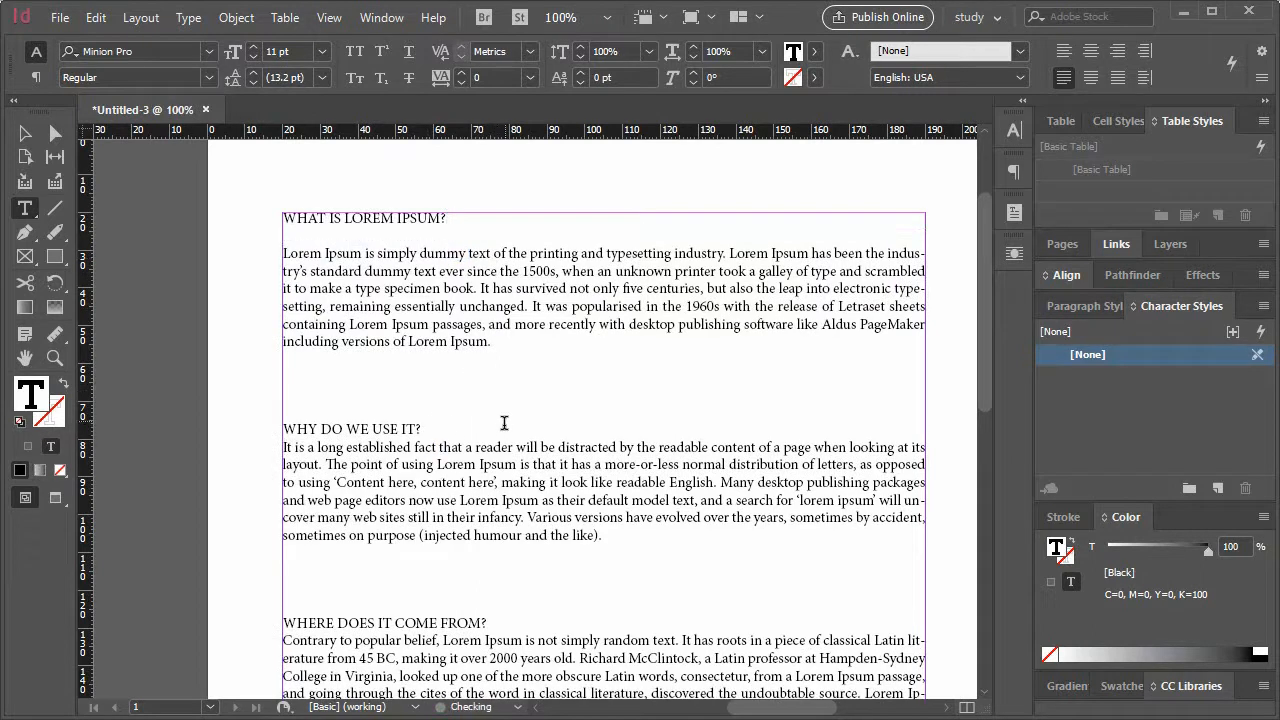
{"action": "left_click", "coordinate": [474, 425]}
{"action": "key", "text": "Return"}
{"action": "scroll", "coordinate": [474, 425], "scroll_direction": "down", "scroll_amount": 2}
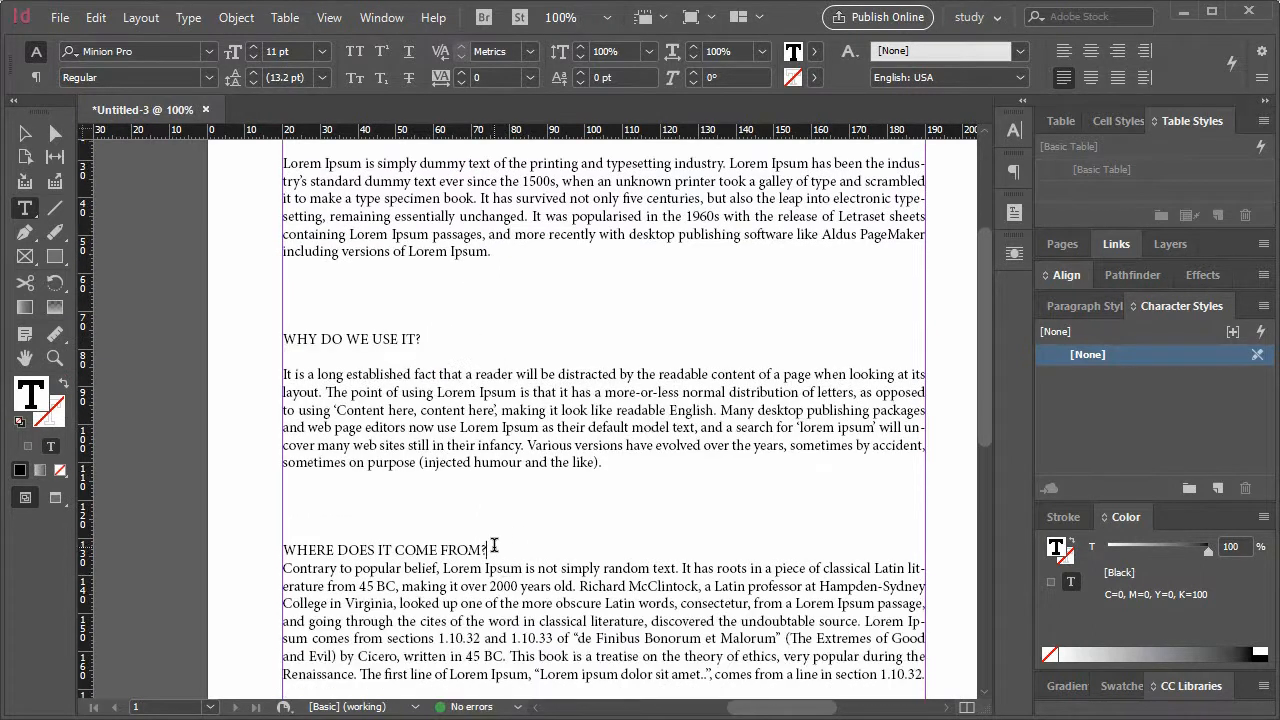
{"action": "left_click", "coordinate": [497, 543]}
{"action": "key", "text": "Return"}
{"action": "scroll", "coordinate": [541, 506], "scroll_direction": "down", "scroll_amount": 3}
{"action": "scroll", "coordinate": [541, 506], "scroll_direction": "down", "scroll_amount": 2}
{"action": "left_click", "coordinate": [503, 617]}
{"action": "key", "text": "Return"}
{"action": "scroll", "coordinate": [532, 543], "scroll_direction": "down", "scroll_amount": 2}
{"action": "scroll", "coordinate": [532, 543], "scroll_direction": "down", "scroll_amount": 2}
{"action": "scroll", "coordinate": [590, 510], "scroll_direction": "up", "scroll_amount": 5}
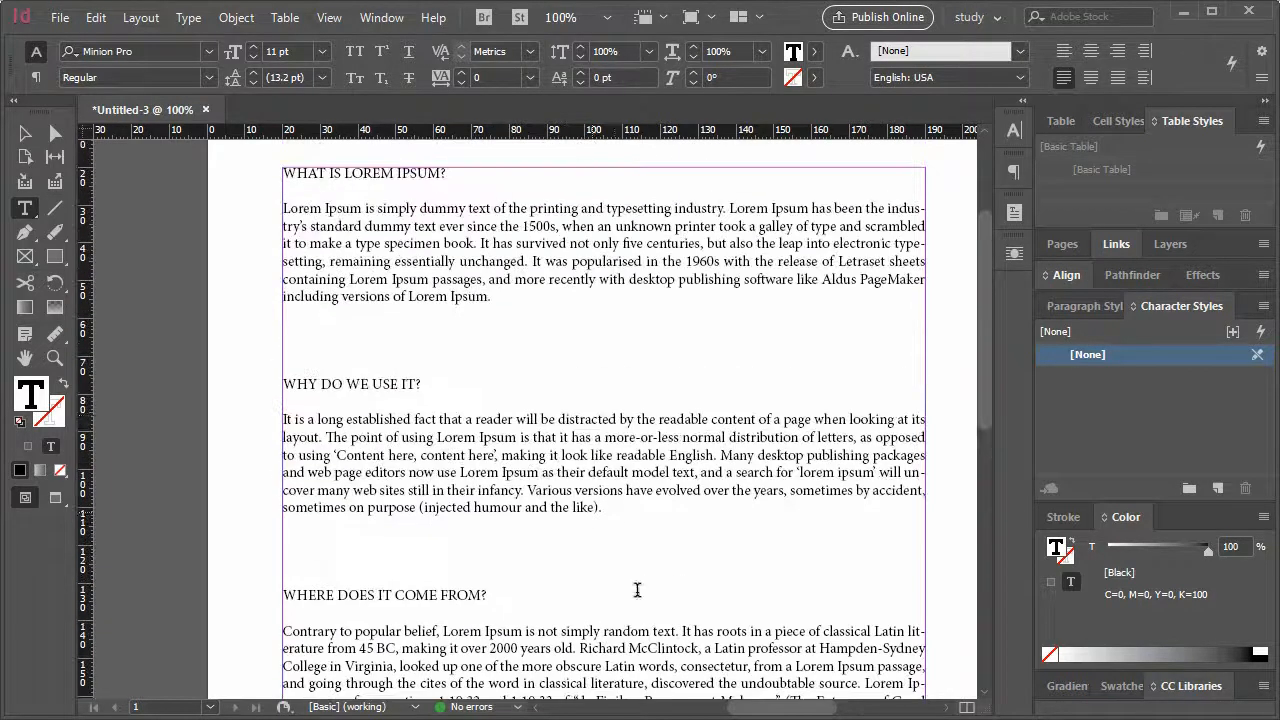
Step: Apply a two-line drop cap to the body paragraphs under "WHAT IS LOREM IPSUM?" and "WHY DO WE USE IT?"
{"action": "left_click_drag", "start_coordinate": [510, 300], "coordinate": [220, 205]}
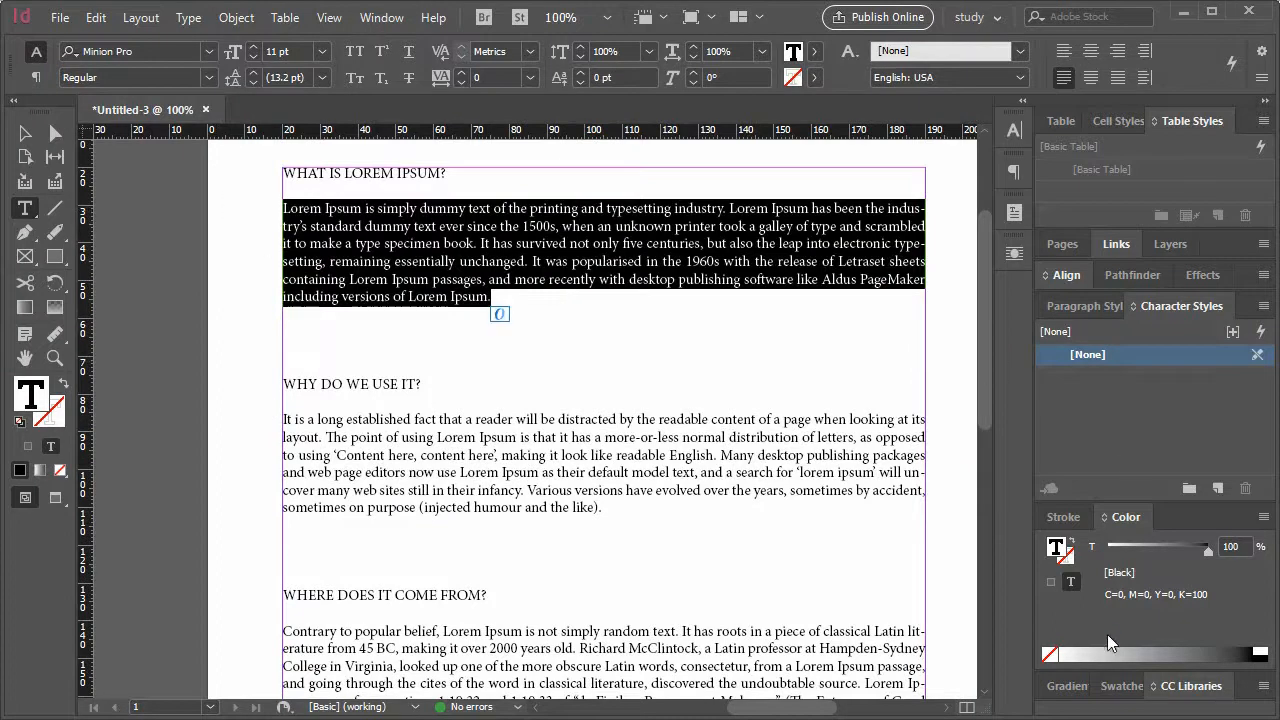
{"action": "left_click", "coordinate": [1012, 172]}
{"action": "left_click", "coordinate": [788, 306]}
{"action": "left_click", "coordinate": [788, 306]}
{"action": "left_click", "coordinate": [789, 316]}
{"action": "left_click_drag", "start_coordinate": [604, 508], "coordinate": [230, 419]}
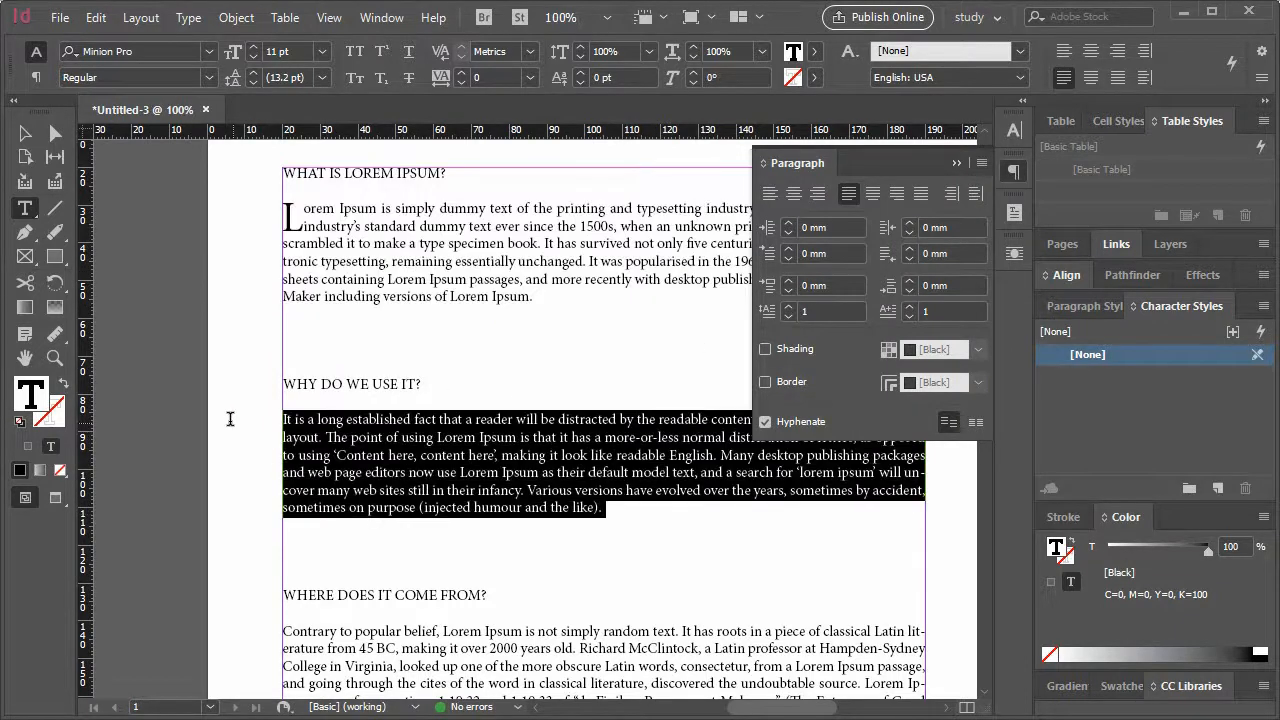
{"action": "left_click", "coordinate": [788, 306]}
Step: Apply a two-line drop cap to the first body paragraph under "WHERE DOES IT COME FROM?"
{"action": "scroll", "coordinate": [495, 475], "scroll_direction": "down", "scroll_amount": 3}
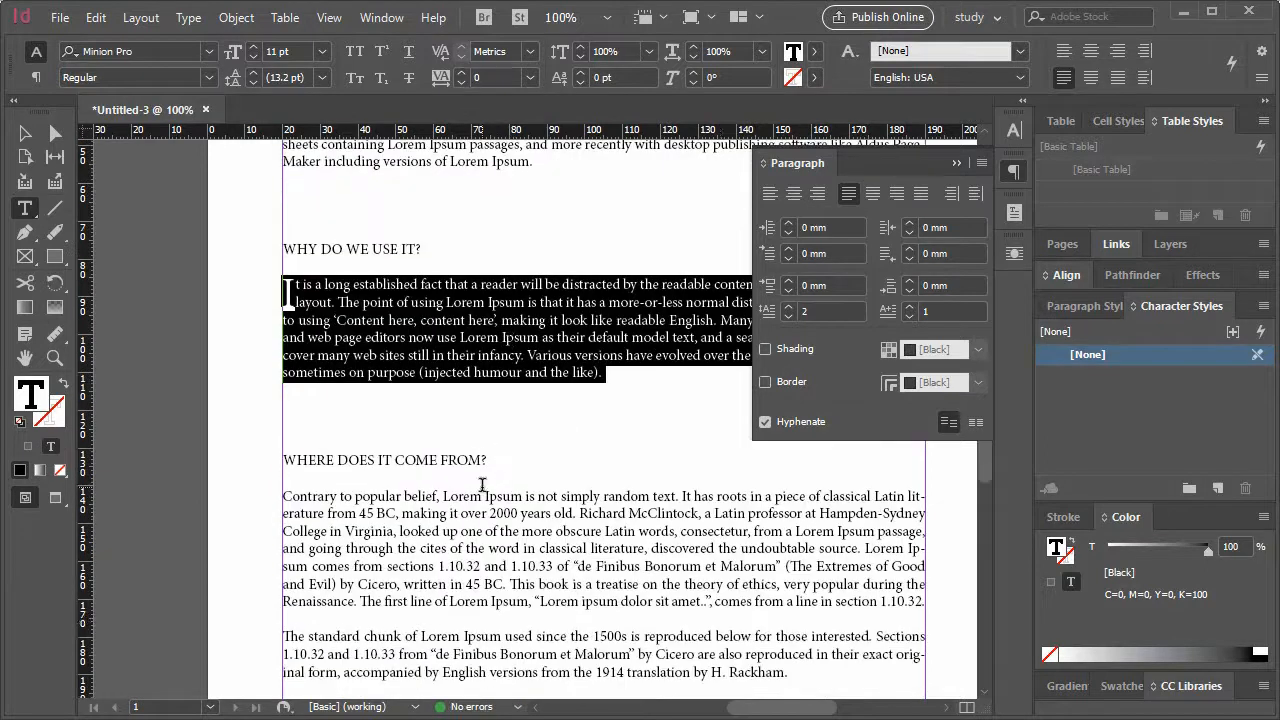
{"action": "scroll", "coordinate": [798, 600], "scroll_direction": "down", "scroll_amount": 1}
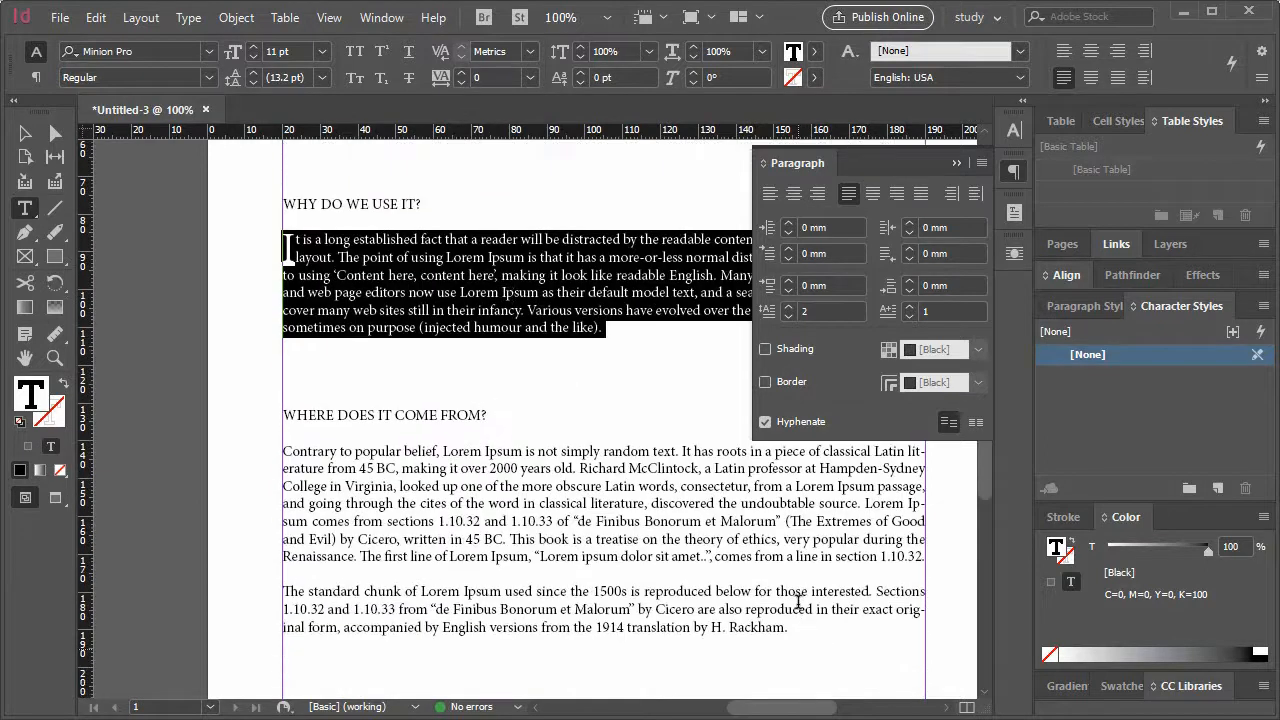
{"action": "left_click", "coordinate": [924, 557]}
{"action": "left_click_drag", "start_coordinate": [876, 560], "coordinate": [258, 456]}
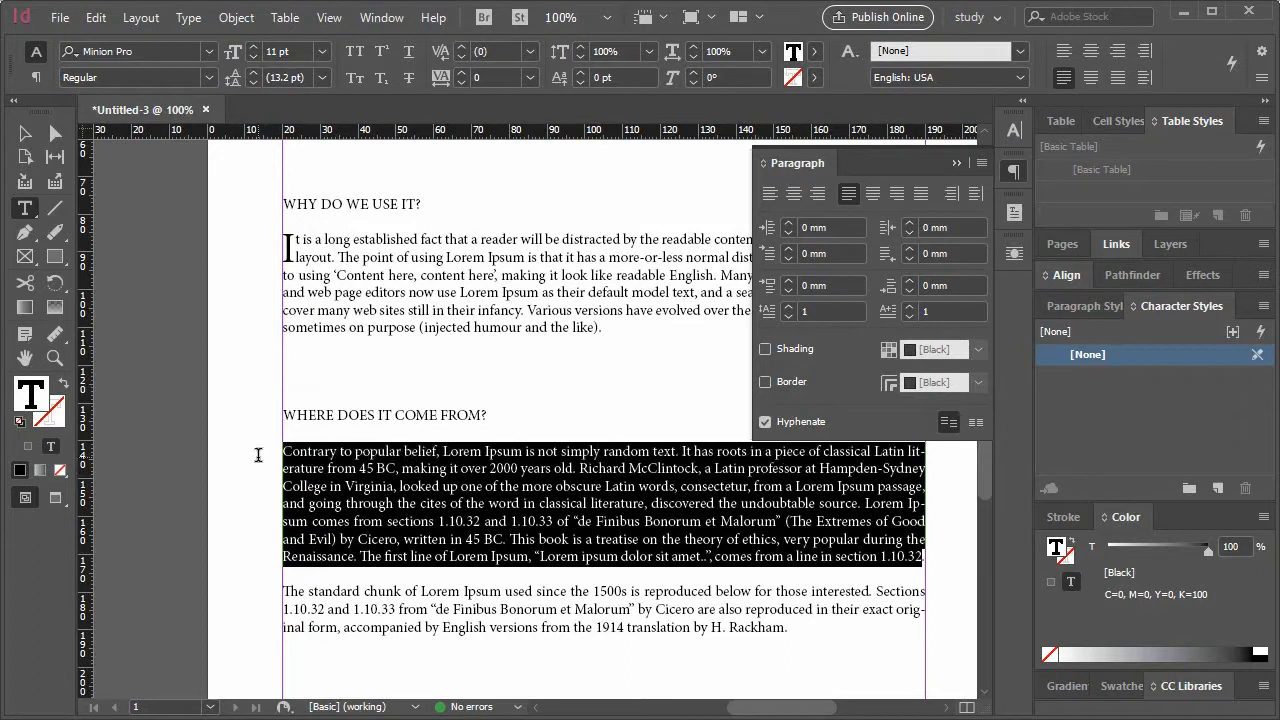
{"action": "left_click", "coordinate": [791, 311]}
{"action": "left_click", "coordinate": [410, 531]}
Step: Apply a two-line drop cap to the body paragraph under "WHERE CAN I GET SOME?"
{"action": "scroll", "coordinate": [410, 531], "scroll_direction": "down", "scroll_amount": 1}
{"action": "scroll", "coordinate": [410, 531], "scroll_direction": "down", "scroll_amount": 4}
{"action": "left_click_drag", "start_coordinate": [789, 649], "coordinate": [283, 540]}
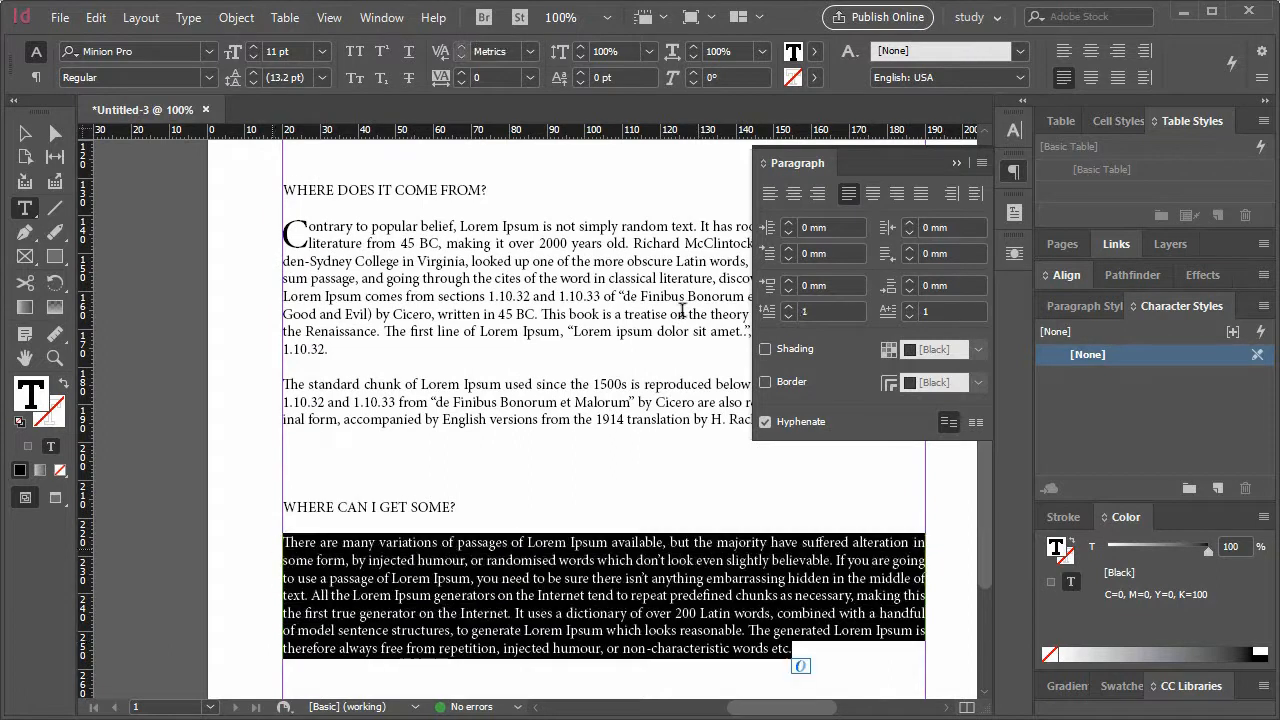
{"action": "left_click", "coordinate": [789, 306]}
{"action": "left_click", "coordinate": [541, 577]}
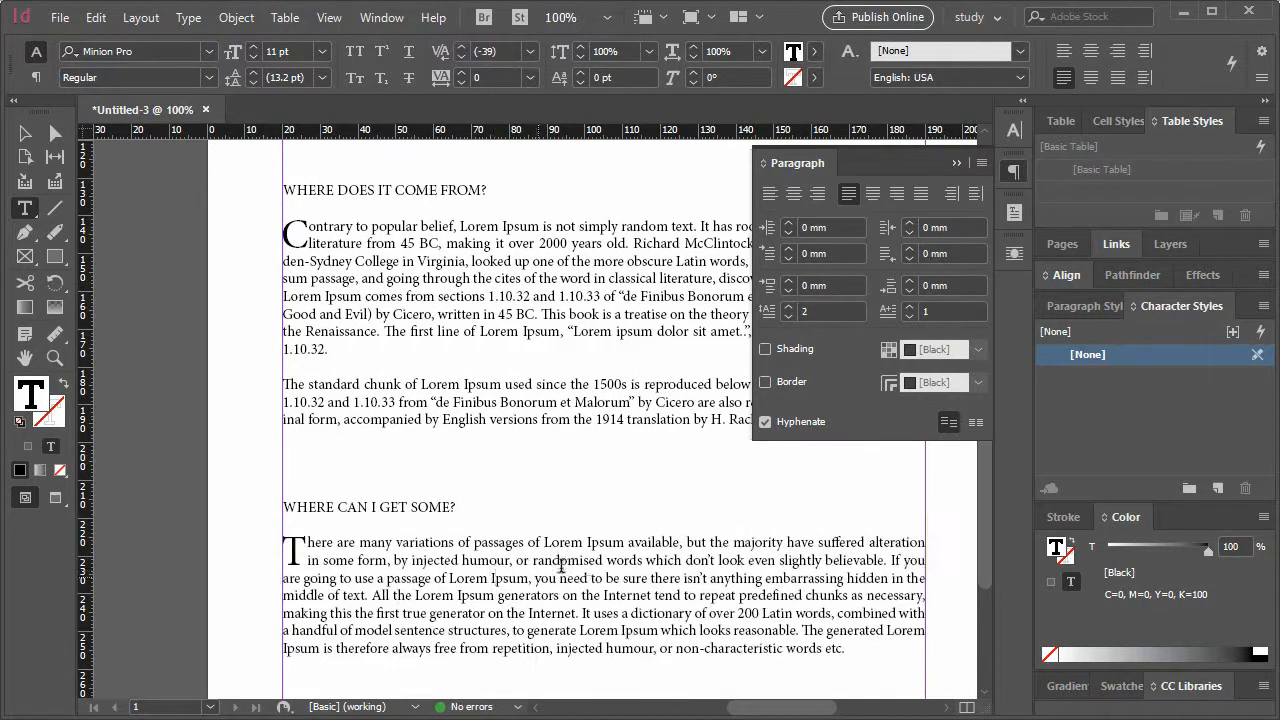
{"action": "scroll", "coordinate": [541, 577], "scroll_direction": "up", "scroll_amount": 9}
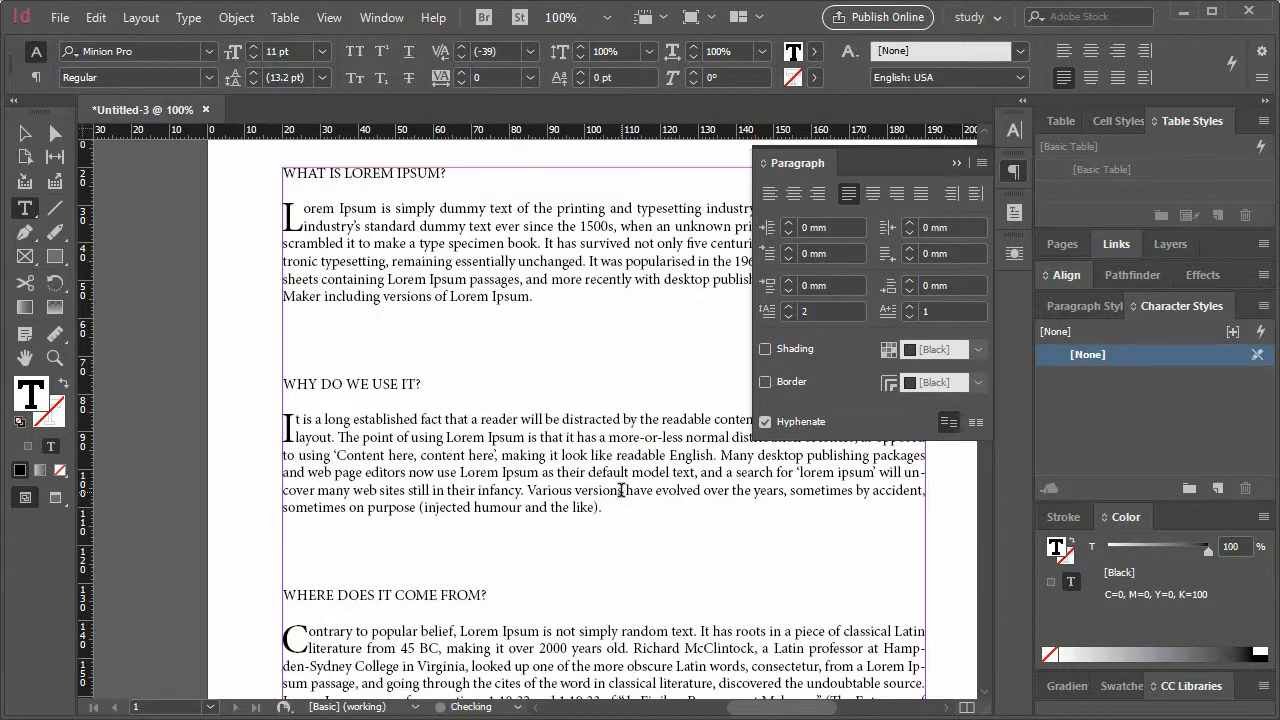
{"action": "scroll", "coordinate": [621, 490], "scroll_direction": "up", "scroll_amount": 1}
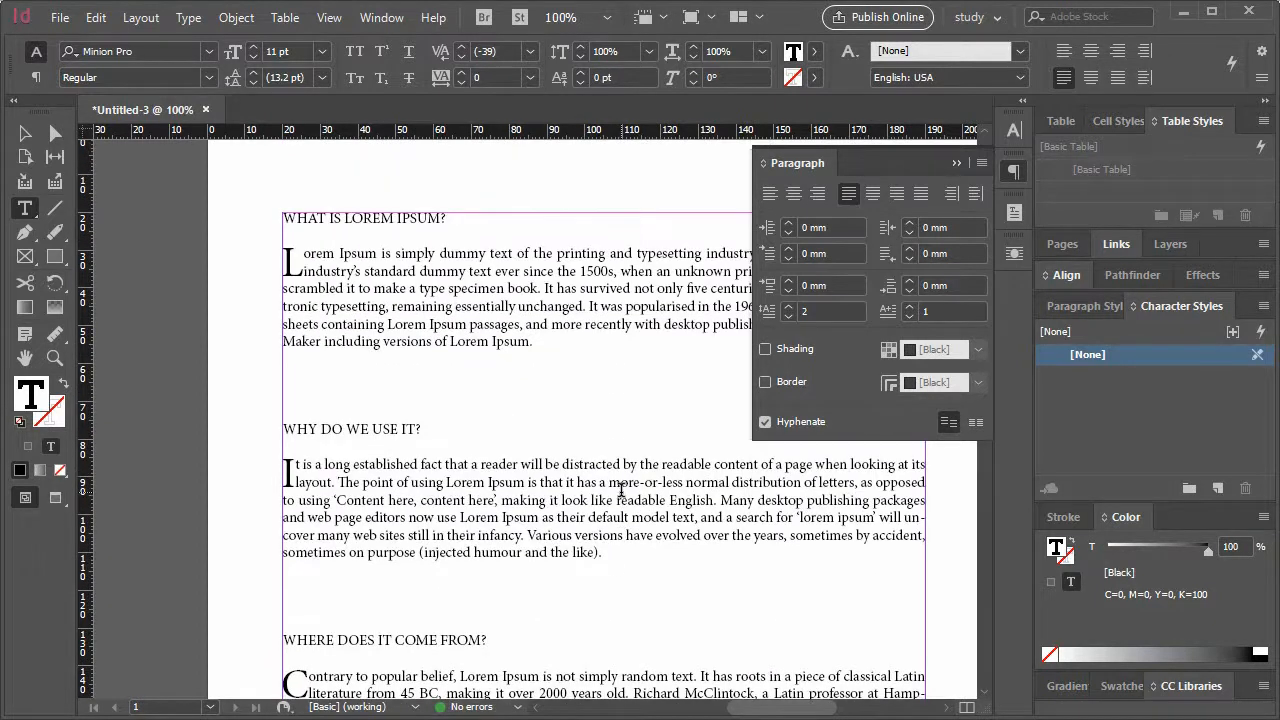
Step: Enable a paragraph border on the heading "WHAT IS LOREM IPSUM?" with a 0.5 pt bottom stroke and 0 pt on the other sides
{"action": "key", "text": "ctrl+n"}
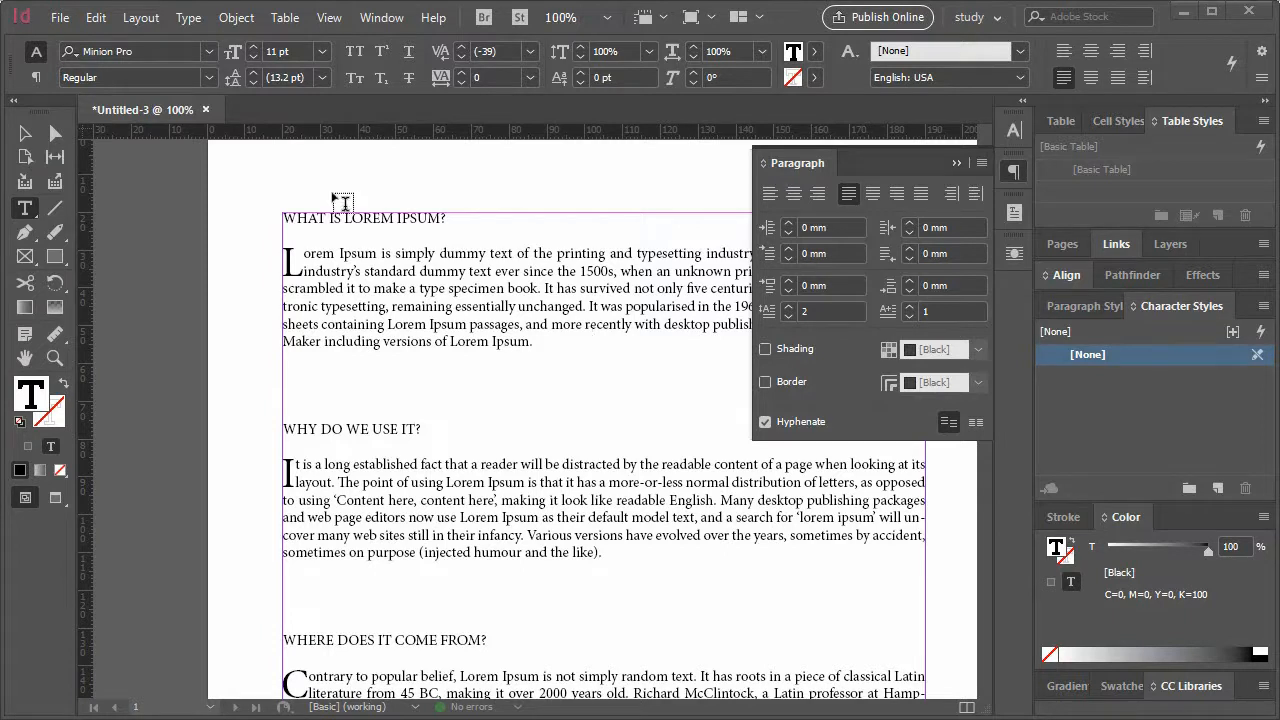
{"action": "left_click_drag", "start_coordinate": [452, 218], "coordinate": [269, 220]}
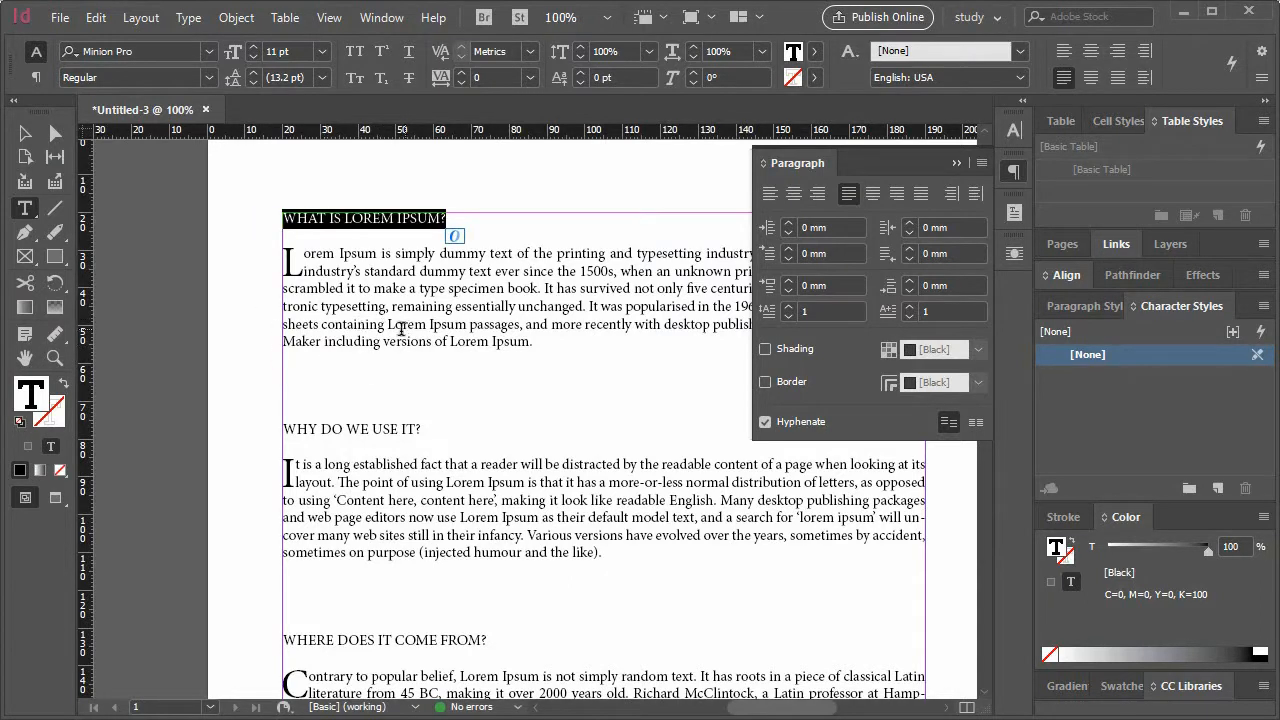
{"action": "left_click", "coordinate": [980, 164]}
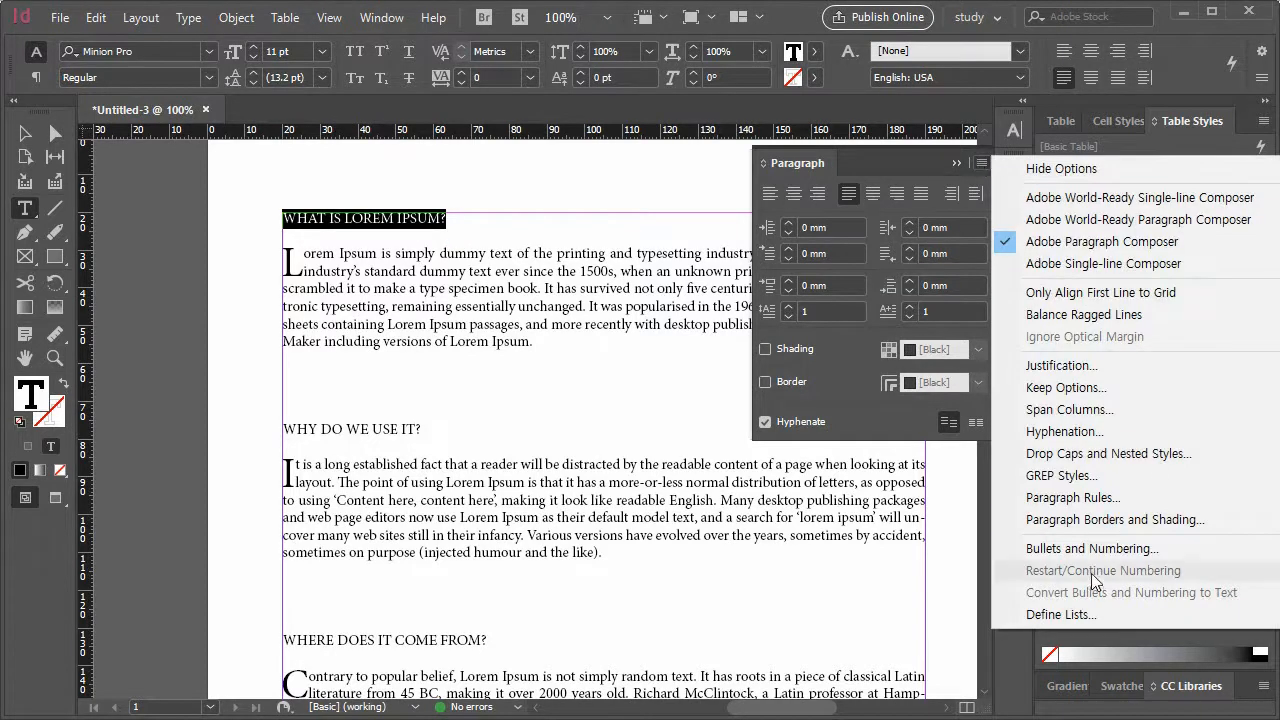
{"action": "left_click", "coordinate": [1038, 526]}
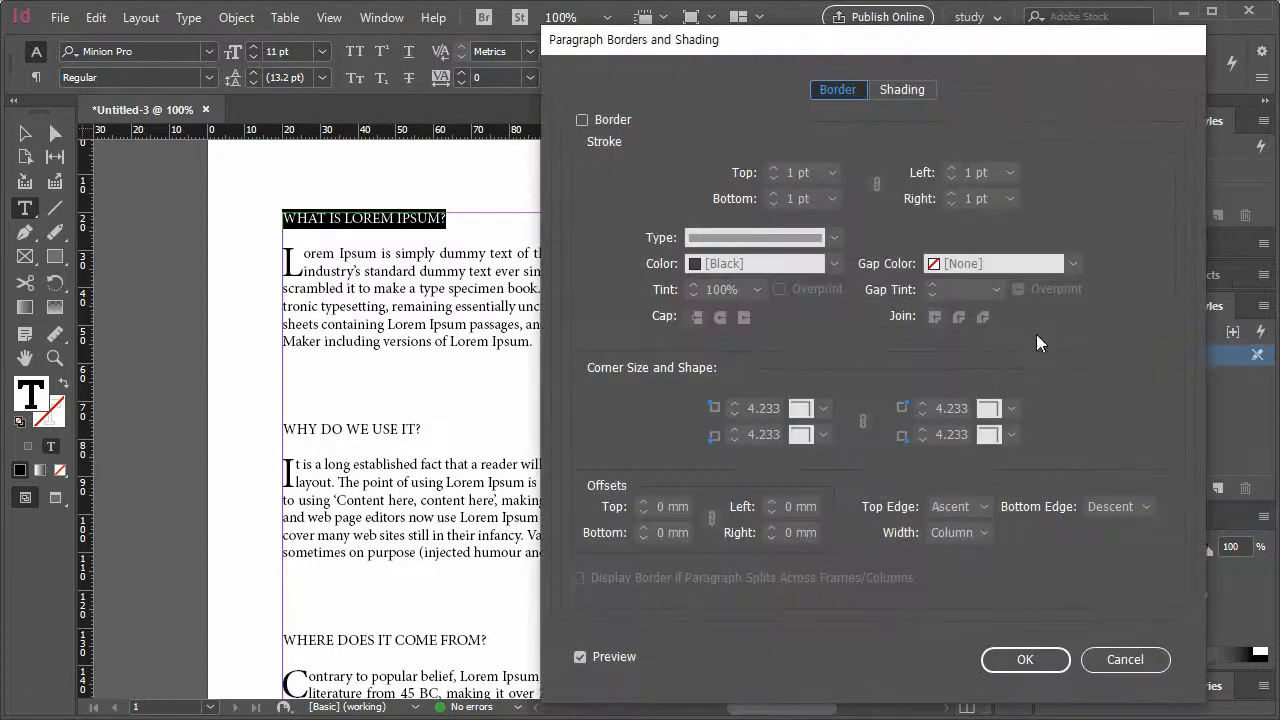
{"action": "left_click_drag", "start_coordinate": [995, 47], "coordinate": [937, 45]}
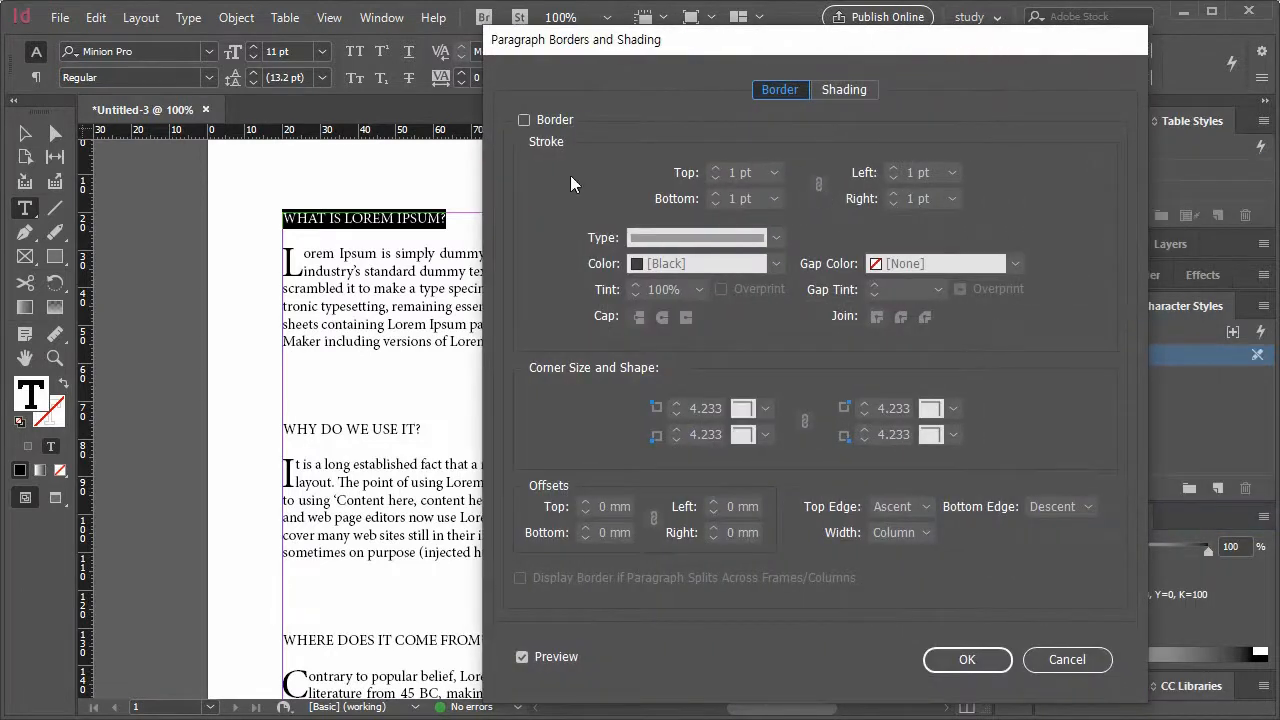
{"action": "left_click", "coordinate": [524, 120]}
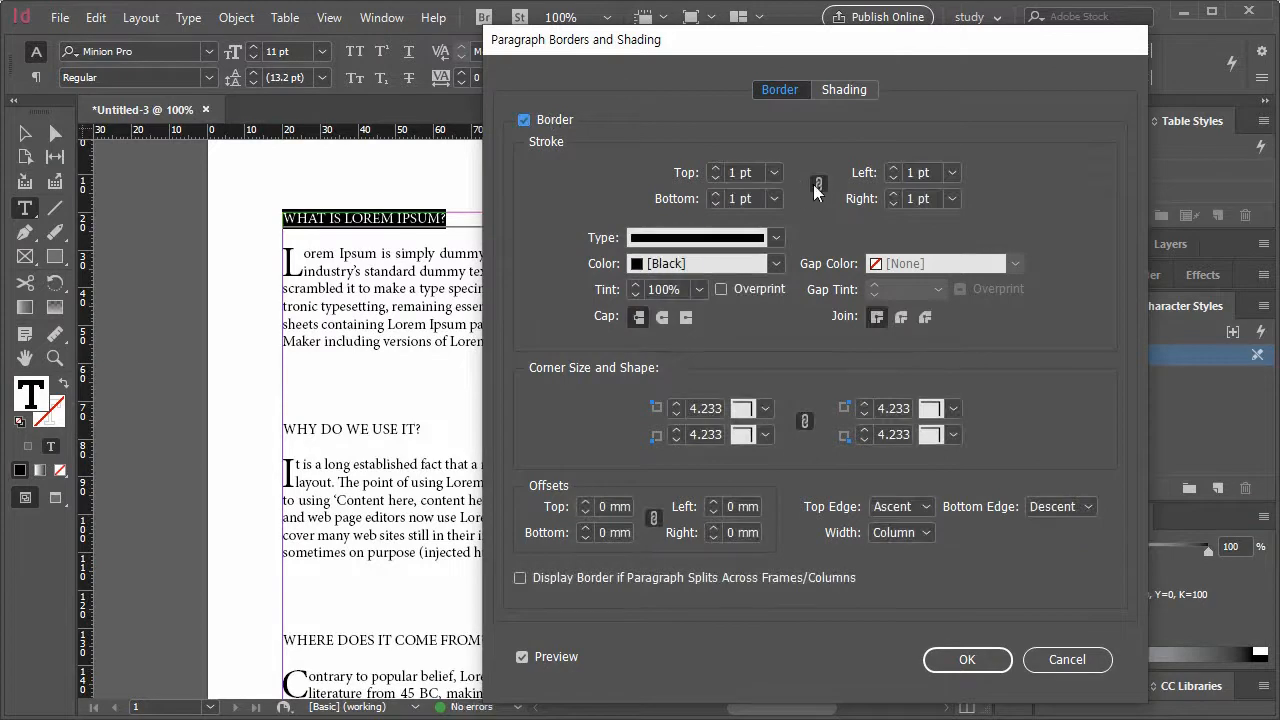
{"action": "left_click", "coordinate": [772, 173]}
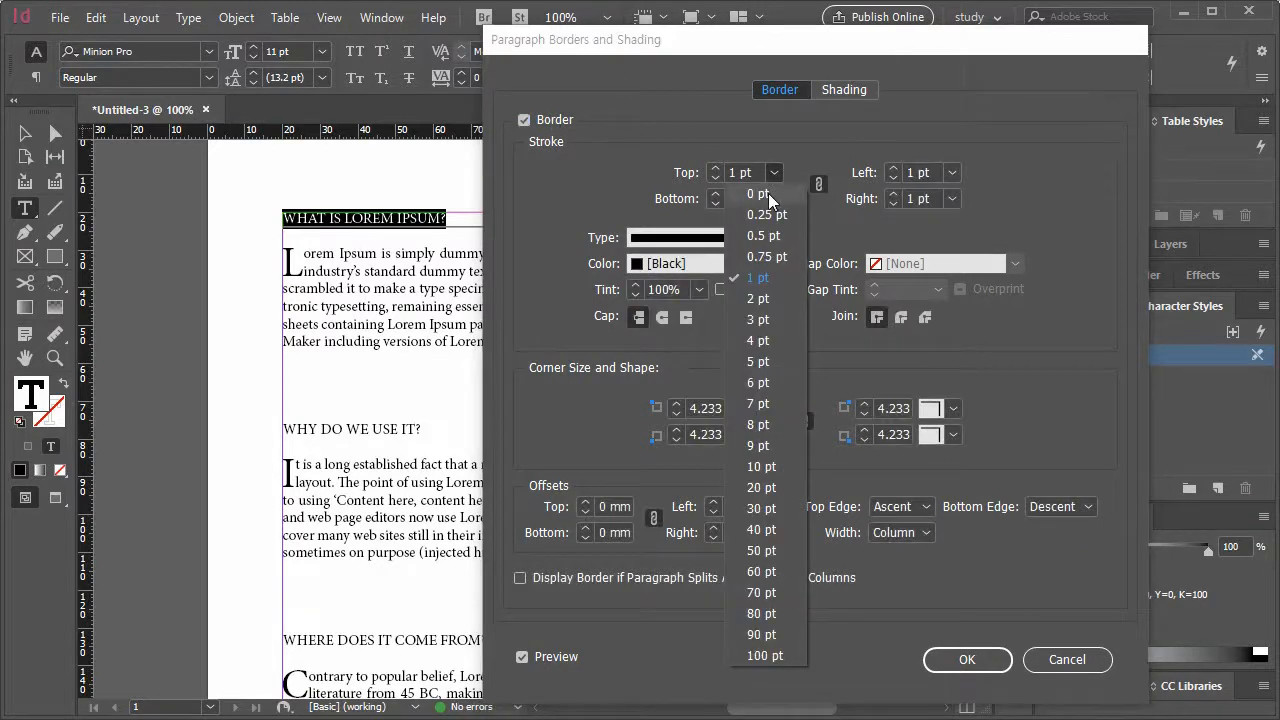
{"action": "left_click", "coordinate": [758, 194]}
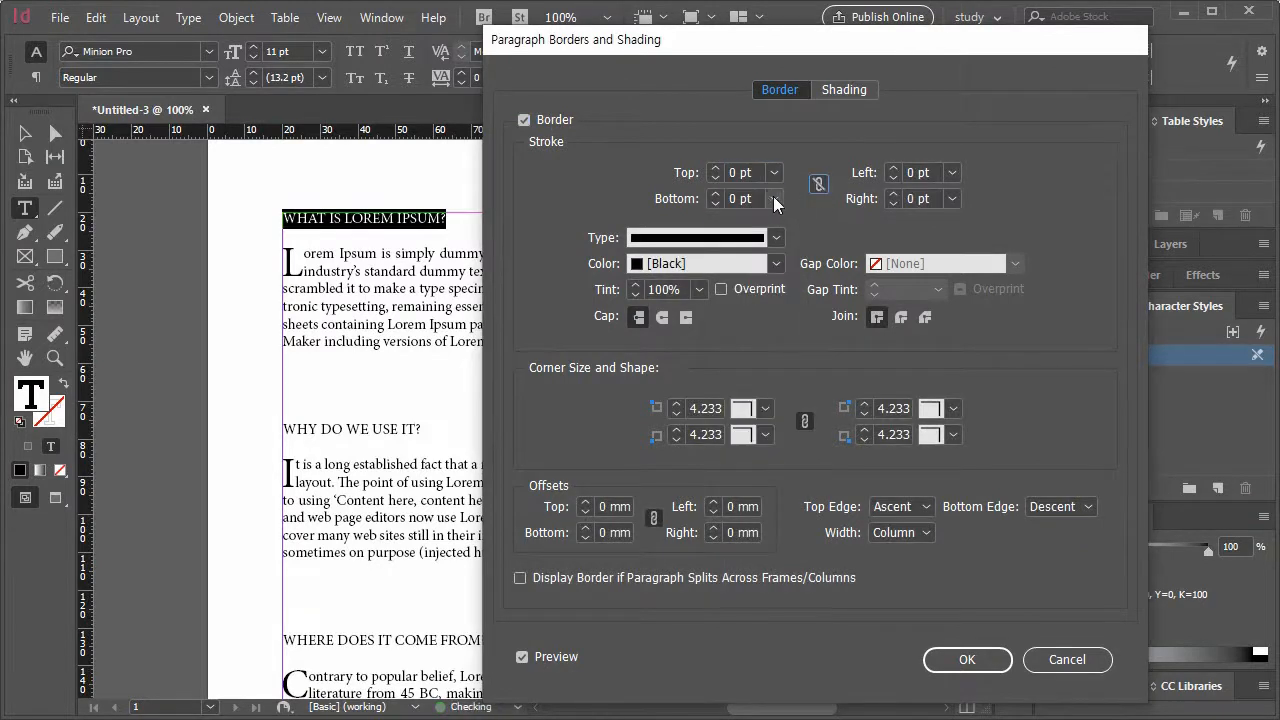
{"action": "left_click", "coordinate": [774, 198]}
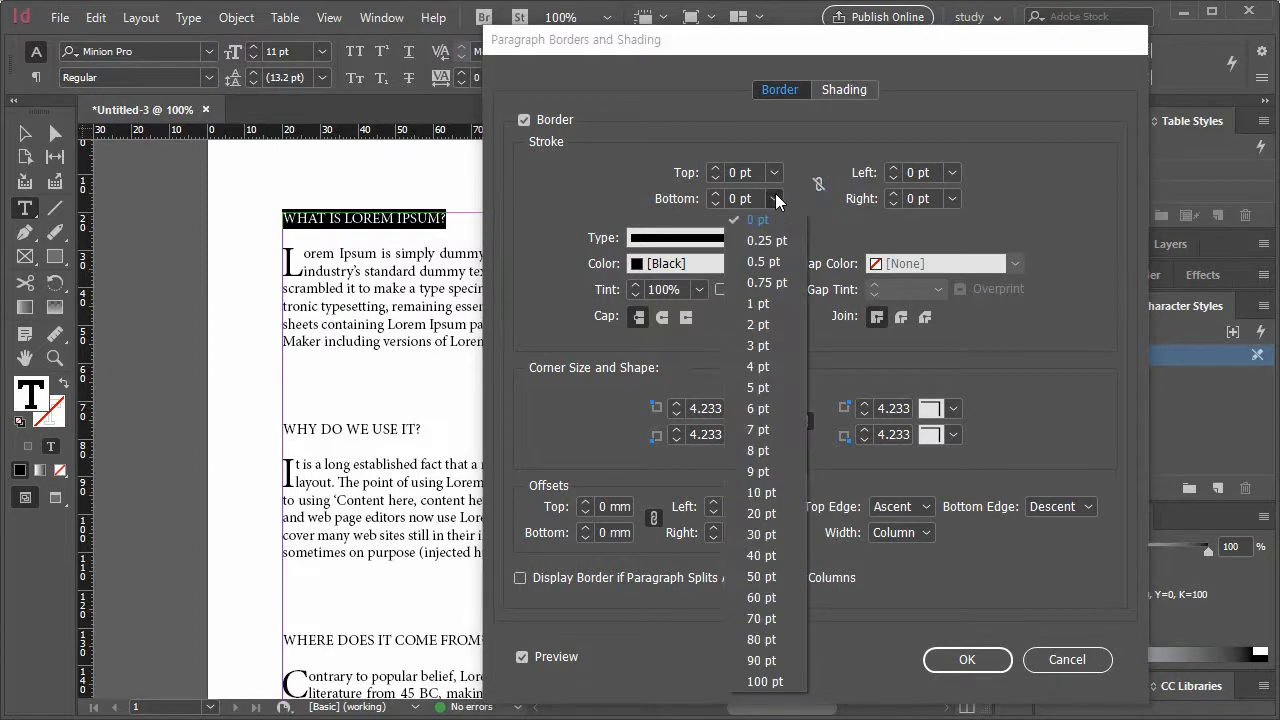
{"action": "left_click", "coordinate": [779, 260]}
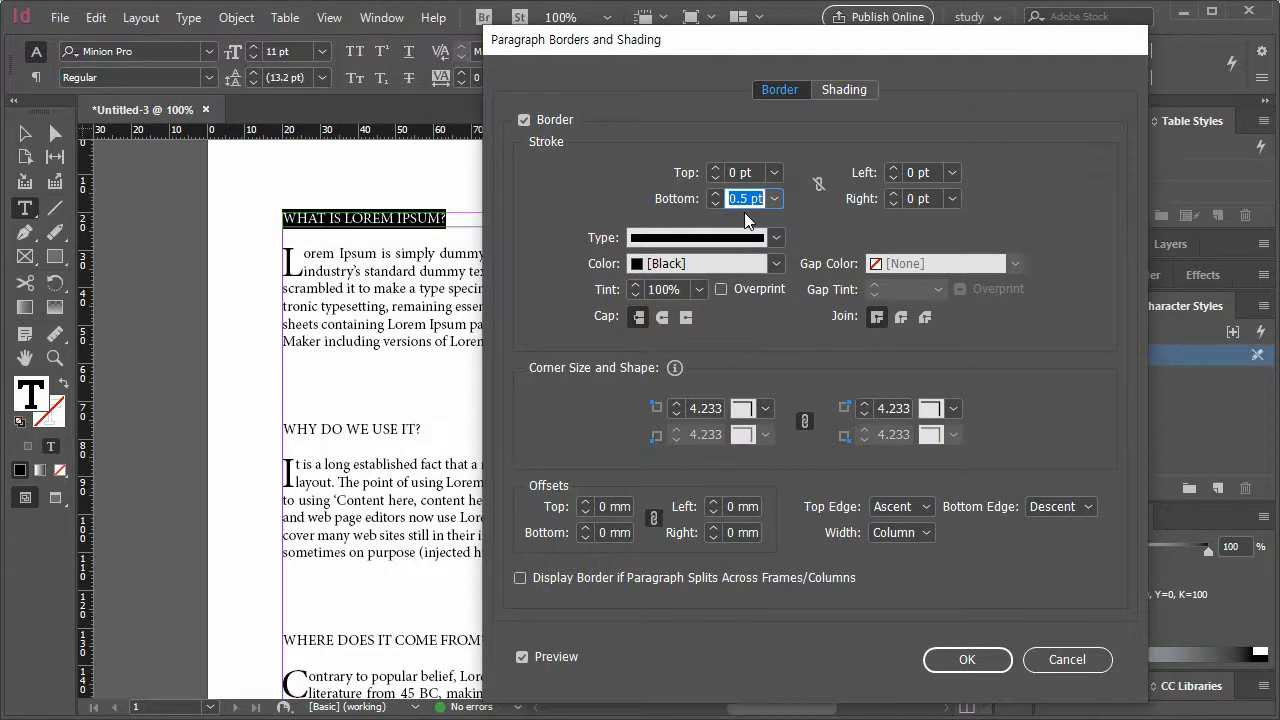
Step: Set the border's stroke type to Dashed (4 and 4) and its tint to 20%
{"action": "left_click", "coordinate": [777, 238]}
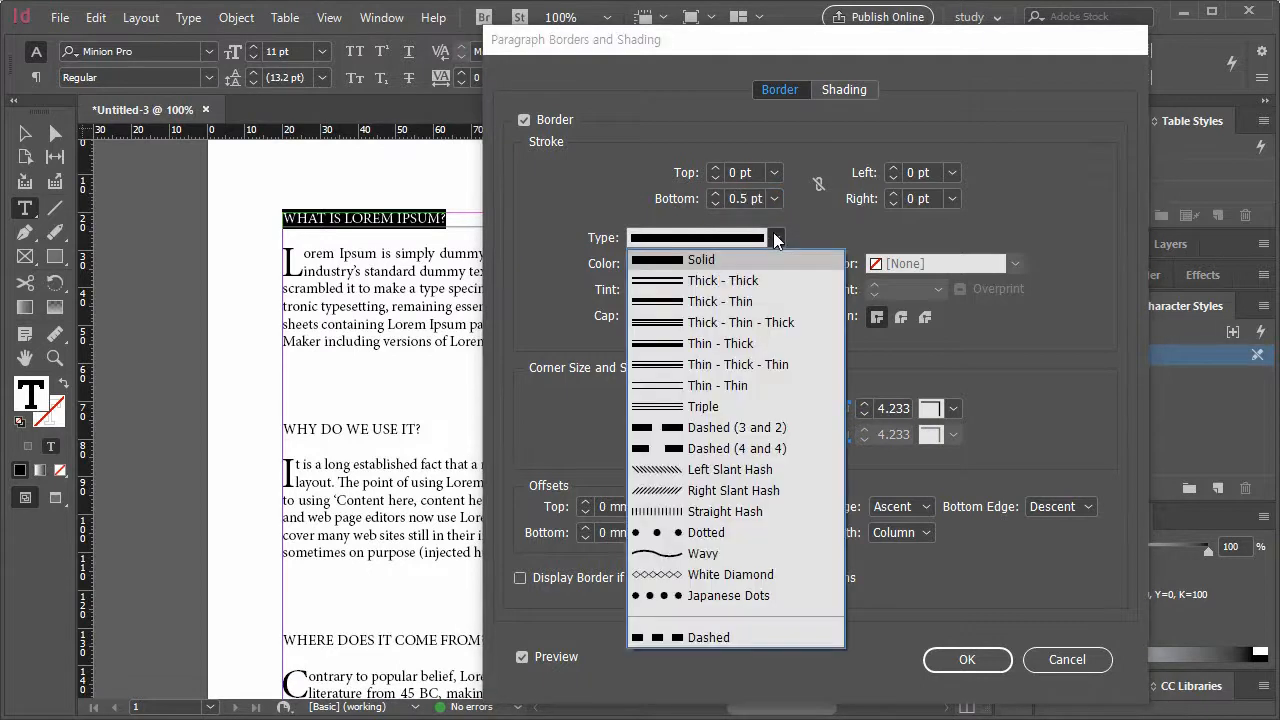
{"action": "left_click", "coordinate": [691, 427]}
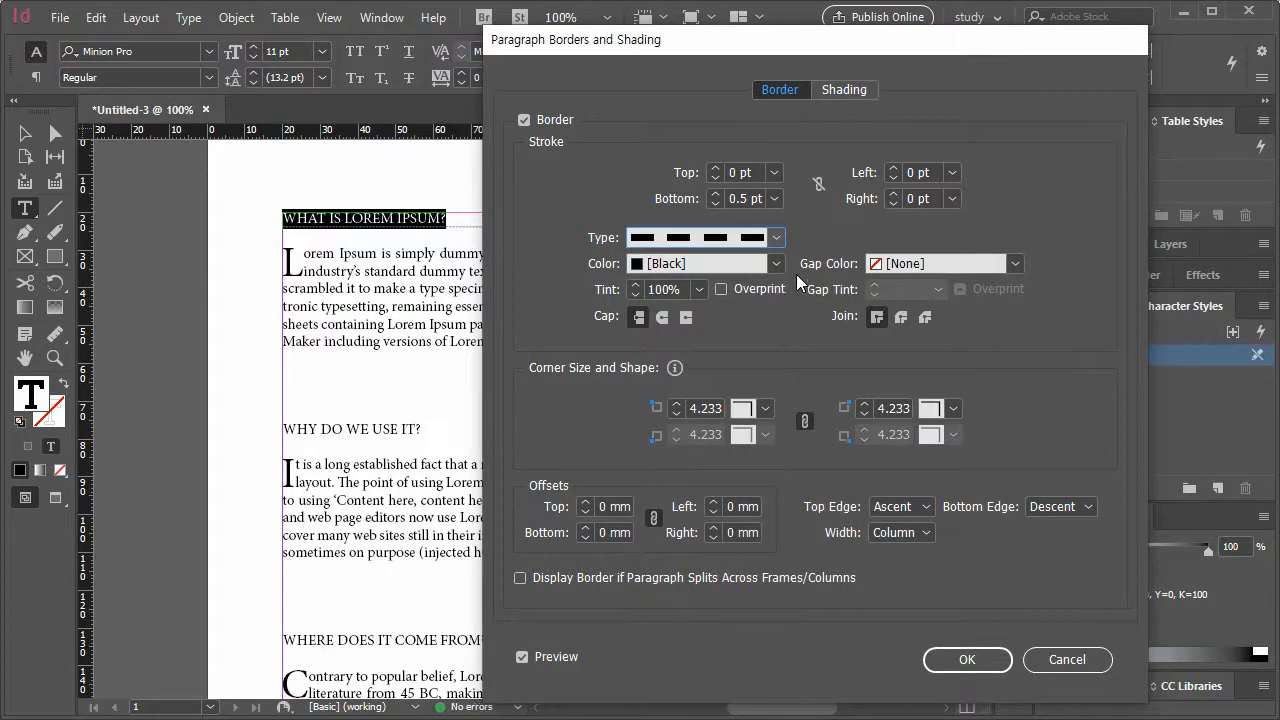
{"action": "left_click", "coordinate": [775, 238]}
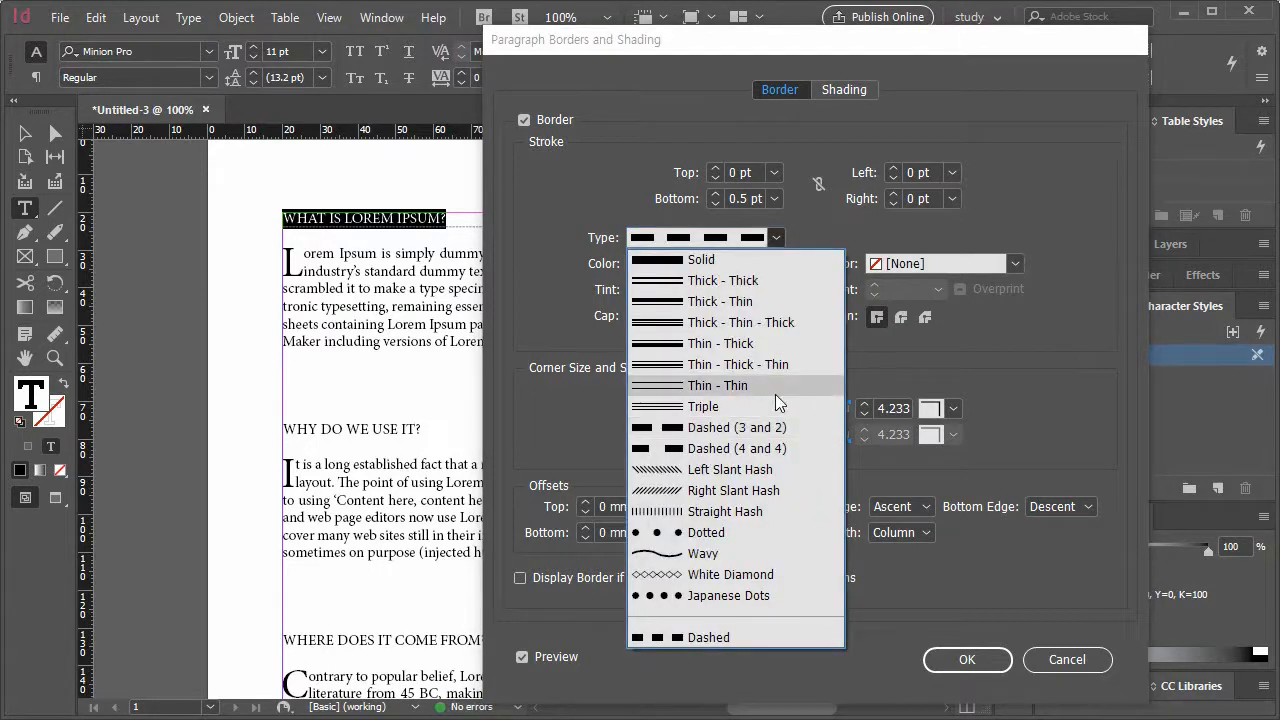
{"action": "left_click", "coordinate": [740, 448]}
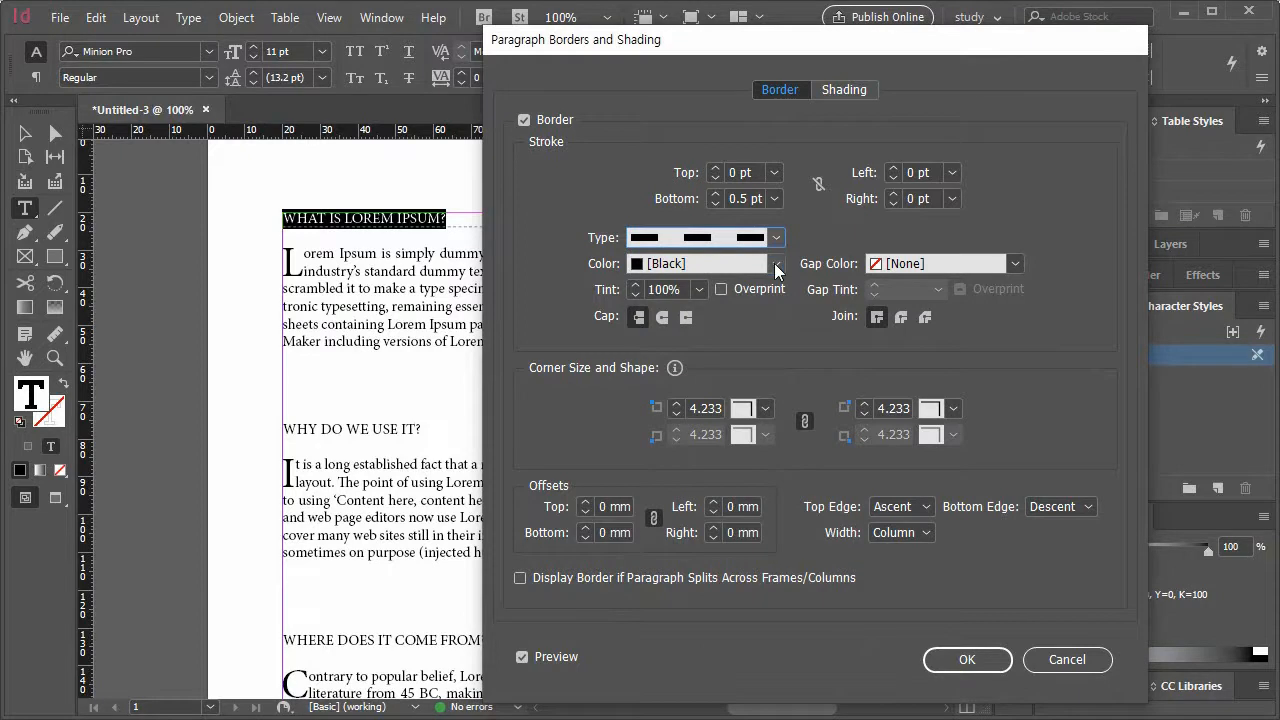
{"action": "left_click", "coordinate": [698, 288]}
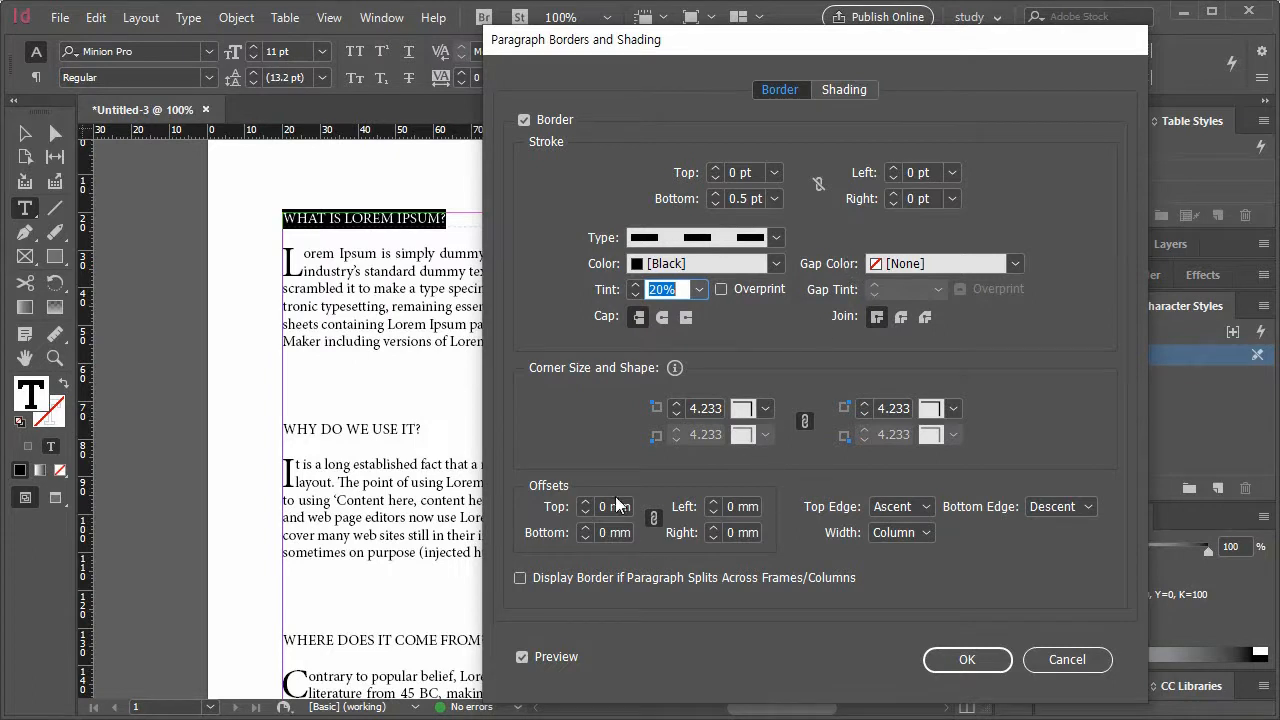
Step: Unlink the border offsets, set the bottom offset to 0.5 mm and apply the border to the heading
{"action": "left_click", "coordinate": [652, 520]}
{"action": "left_click", "coordinate": [586, 527]}
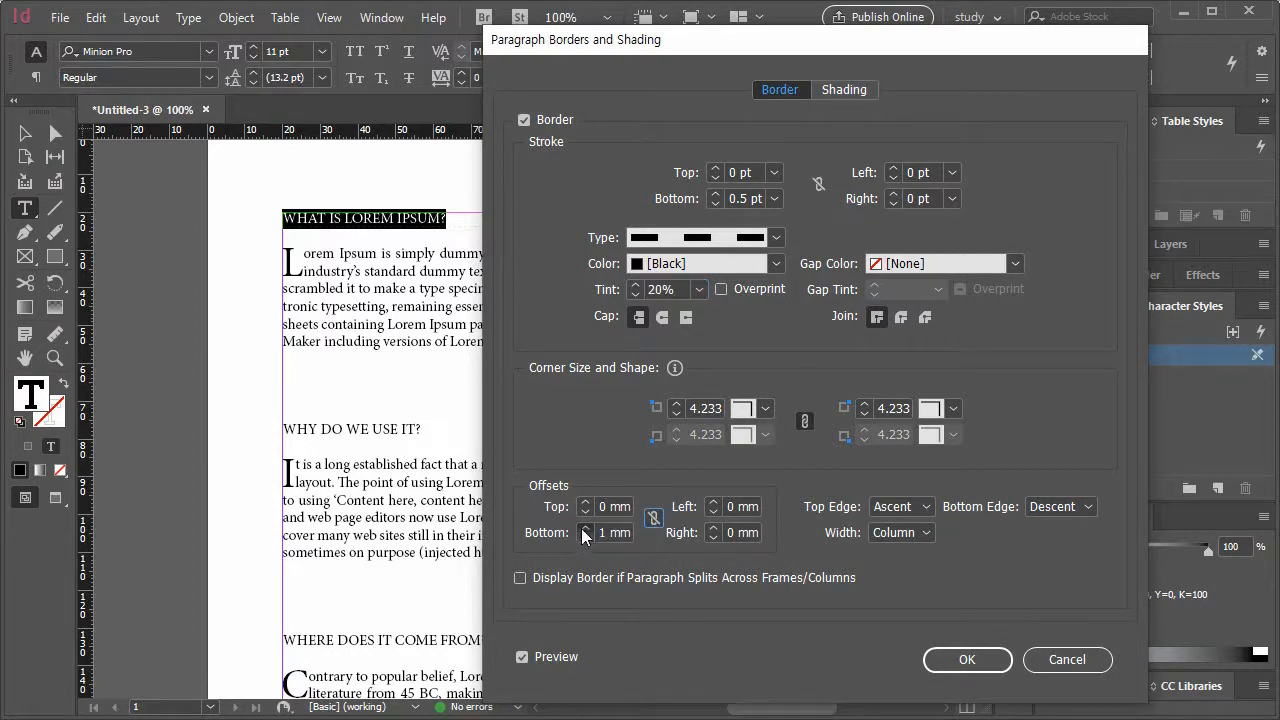
{"action": "left_click", "coordinate": [601, 532]}
{"action": "type", "text": "2"}
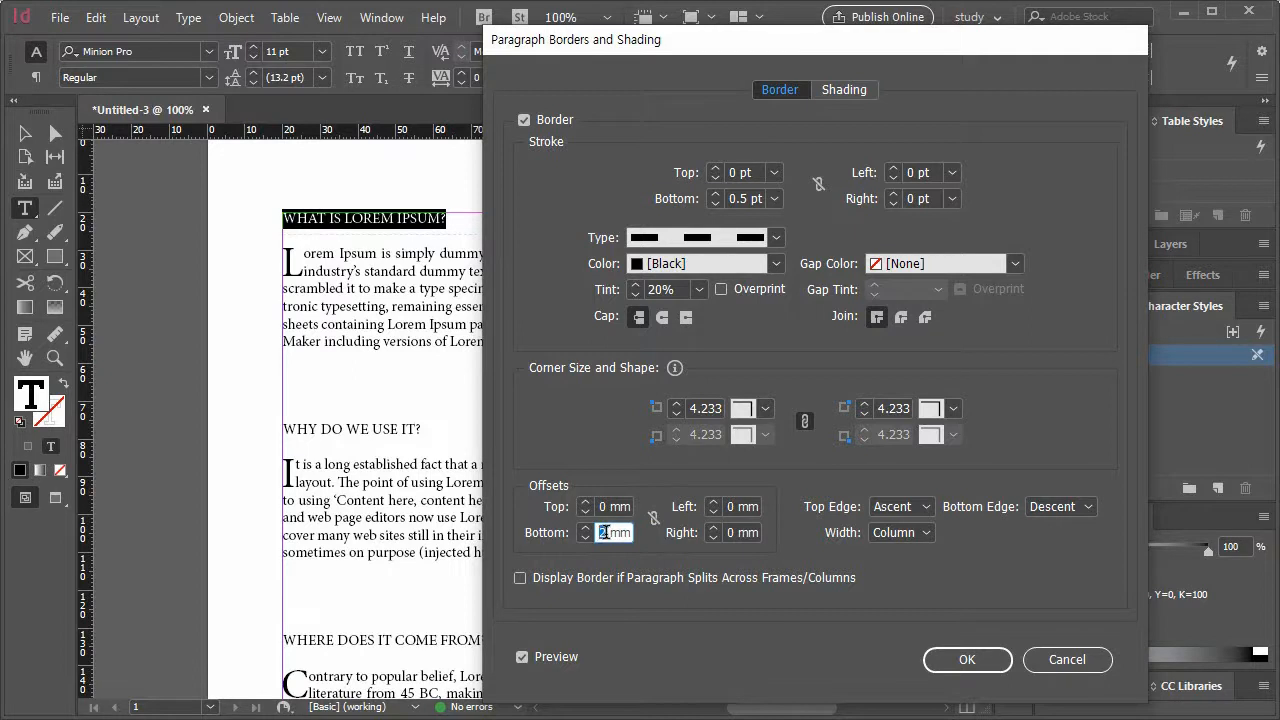
{"action": "type", "text": "0.5"}
{"action": "left_click", "coordinate": [967, 660]}
{"action": "left_click", "coordinate": [457, 220]}
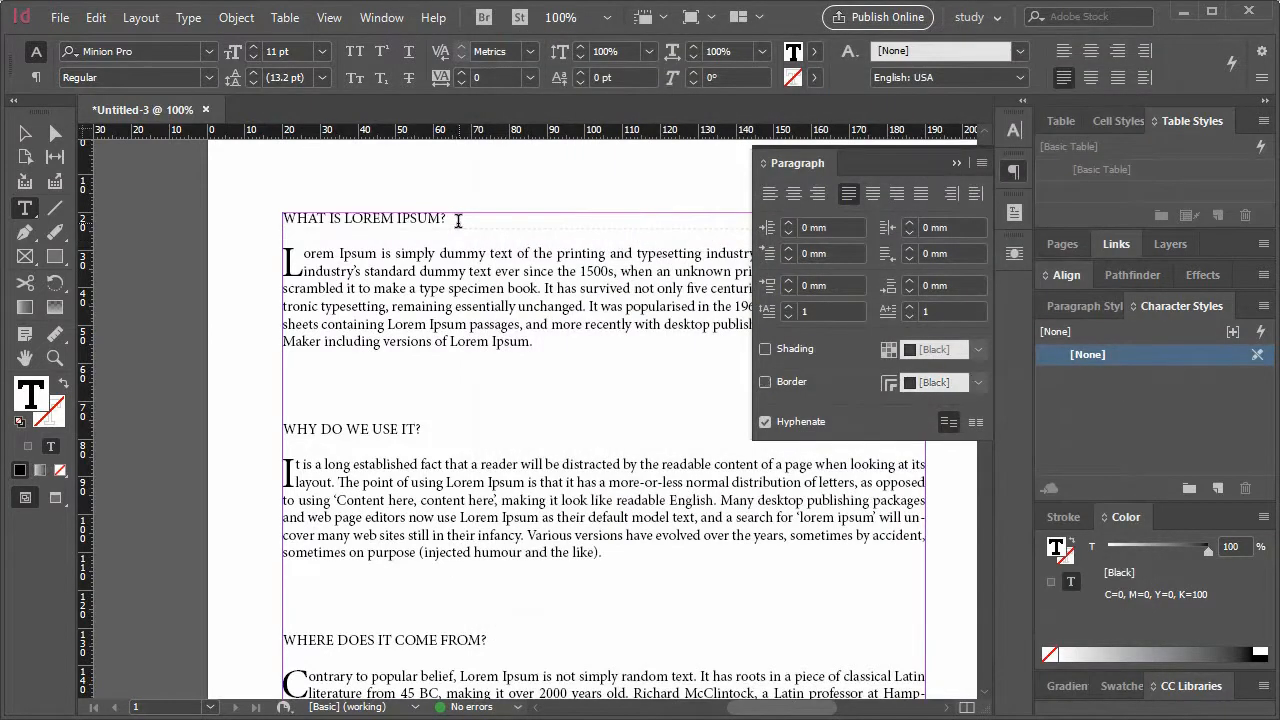
Step: Start a new paragraph style based on the formatting of the heading "WHAT IS LOREM IPSUM?"
{"action": "left_click_drag", "start_coordinate": [457, 220], "coordinate": [270, 193]}
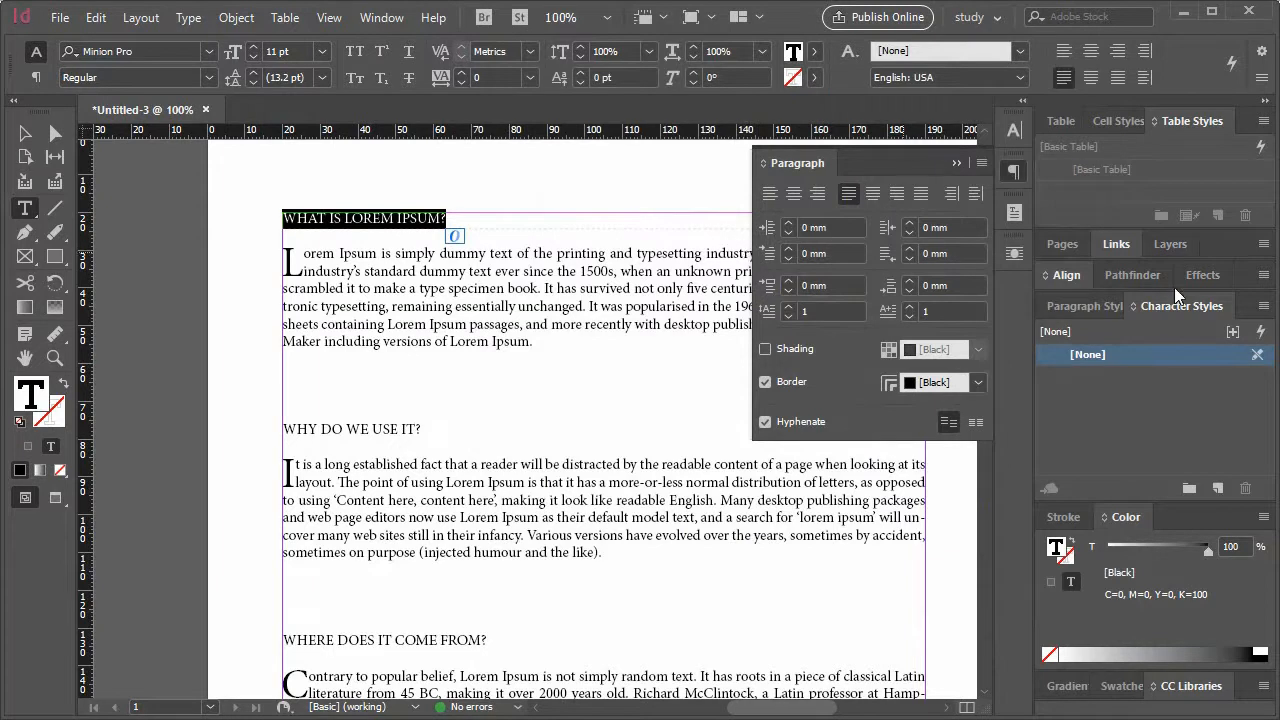
{"action": "left_click_drag", "start_coordinate": [1164, 303], "coordinate": [1058, 303]}
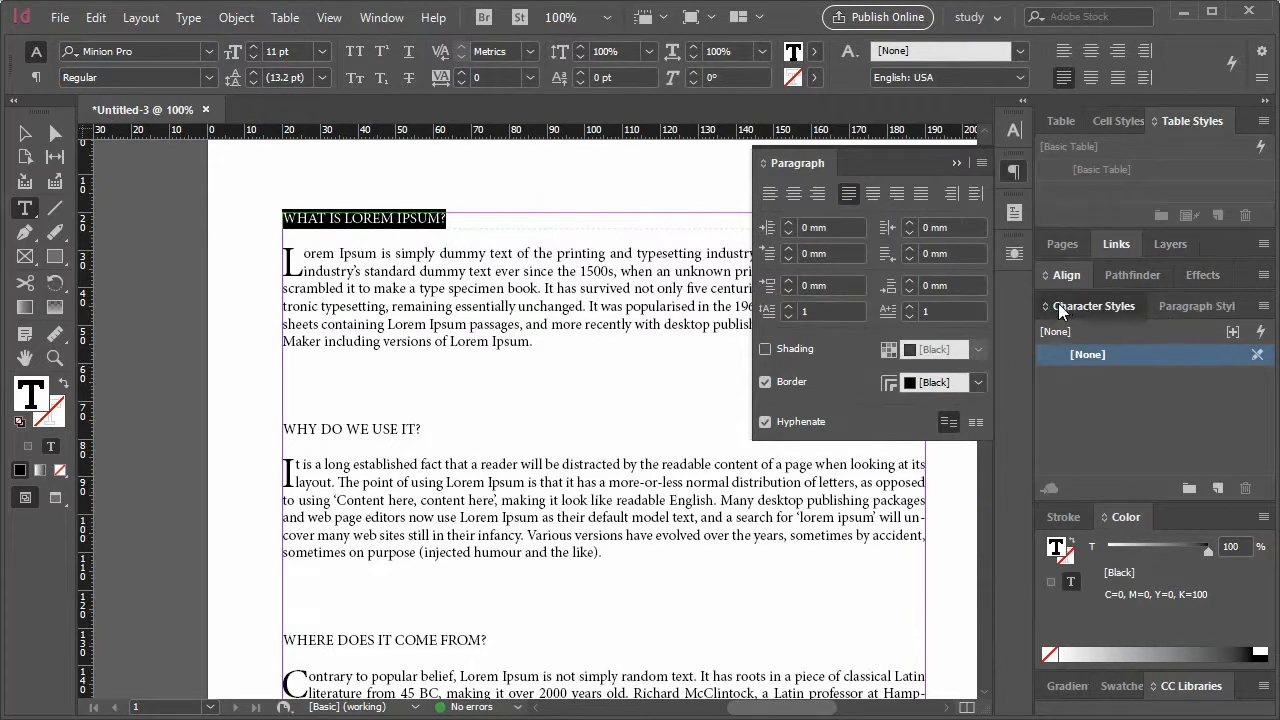
{"action": "left_click", "coordinate": [1186, 303]}
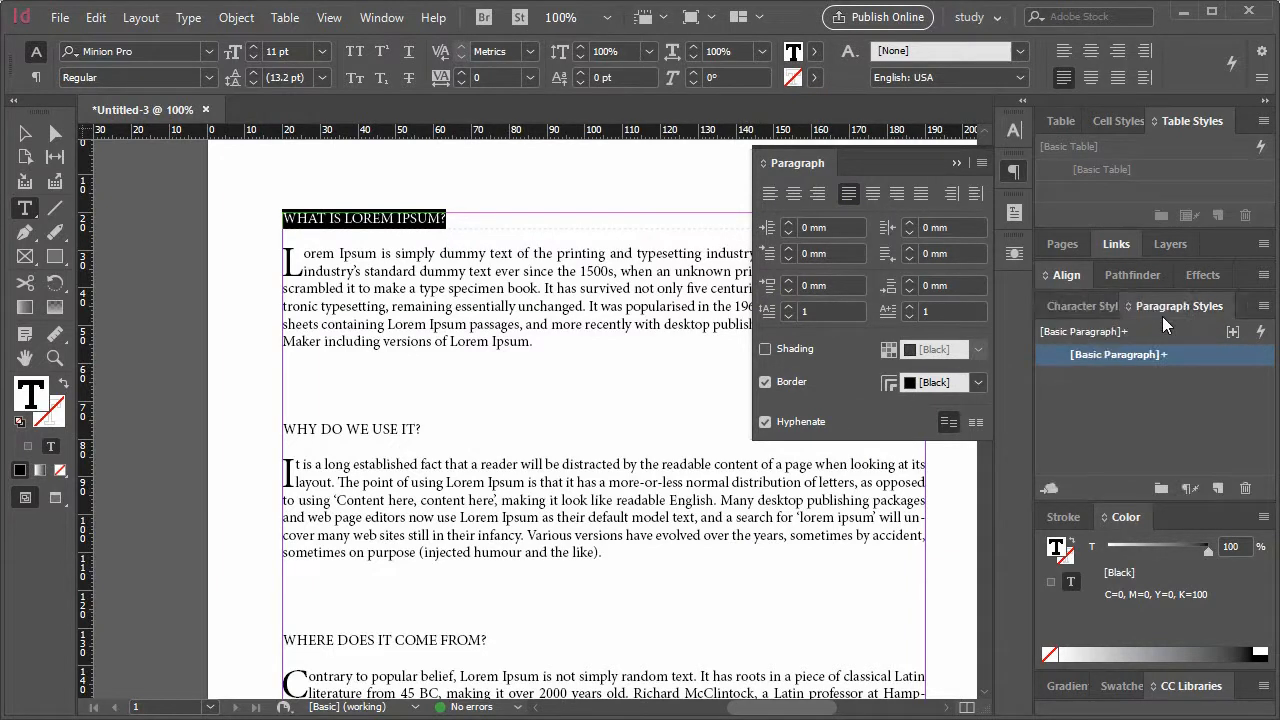
{"action": "left_click", "coordinate": [1277, 320]}
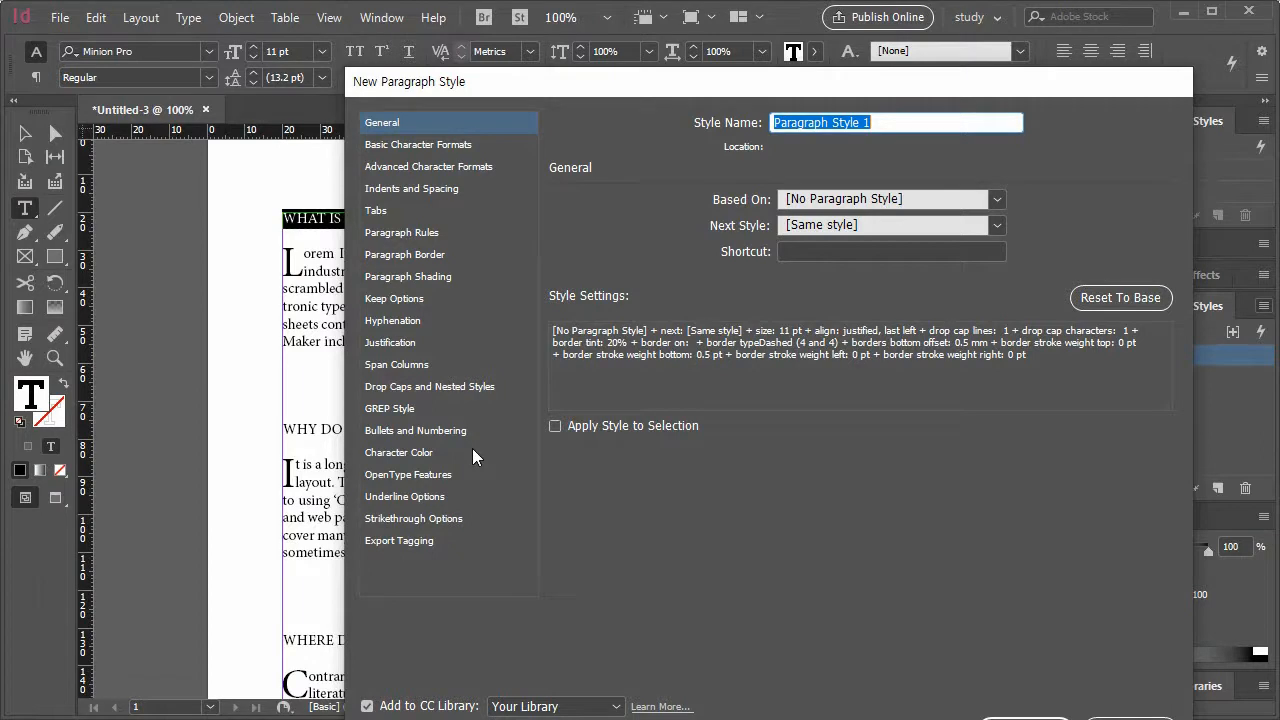
Step: Review the new paragraph style's settings, from underline and character formats to indents, tabs, rules and the paragraph border
{"action": "left_click", "coordinate": [466, 498]}
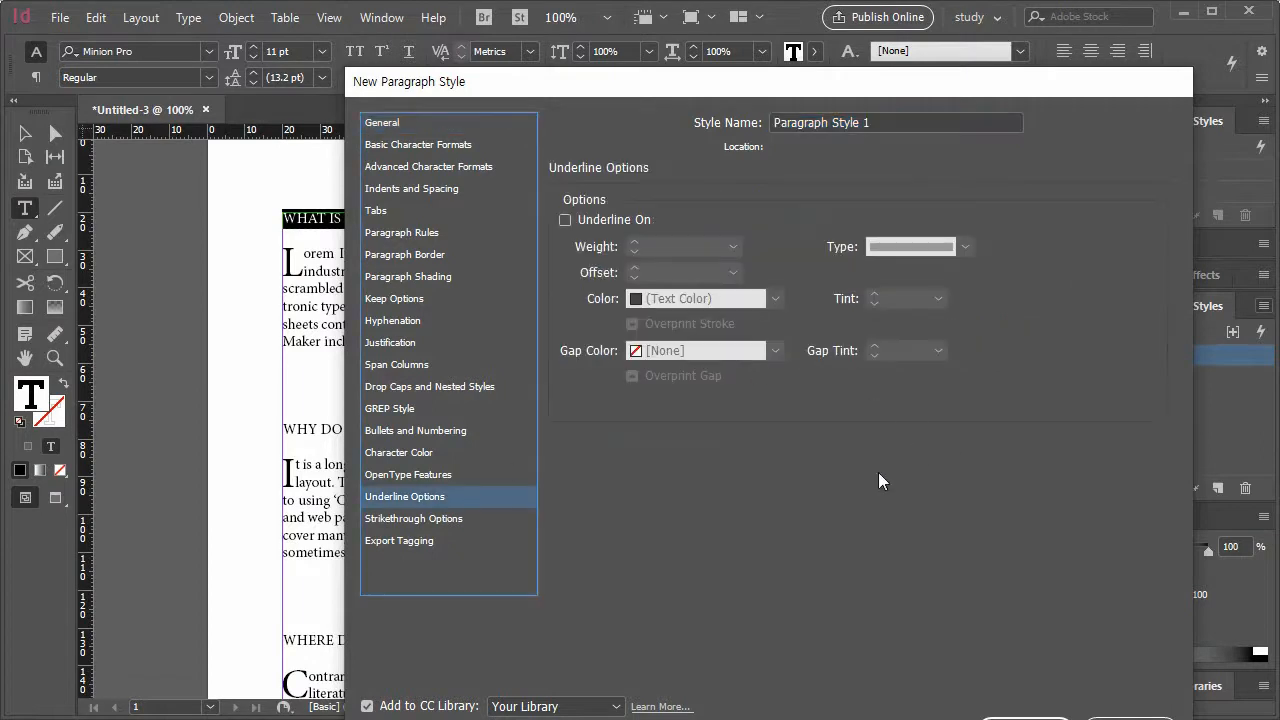
{"action": "left_click", "coordinate": [480, 123]}
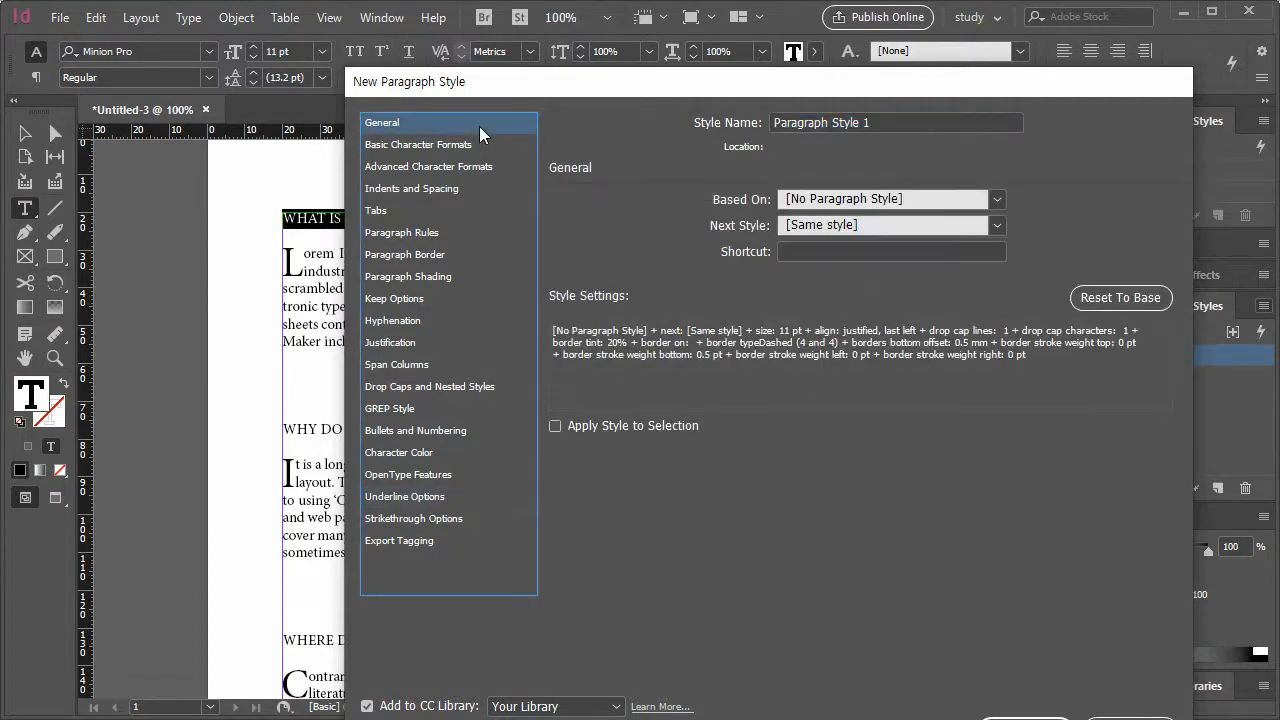
{"action": "left_click", "coordinate": [481, 147]}
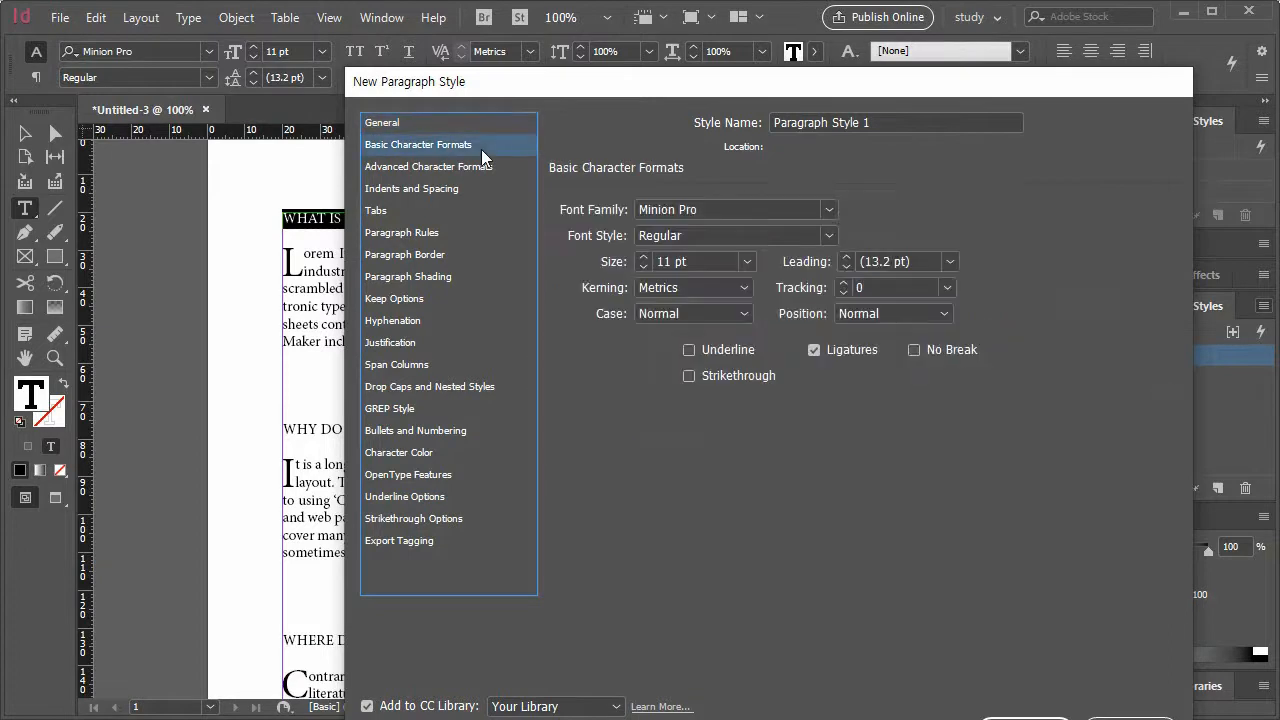
{"action": "left_click", "coordinate": [499, 168]}
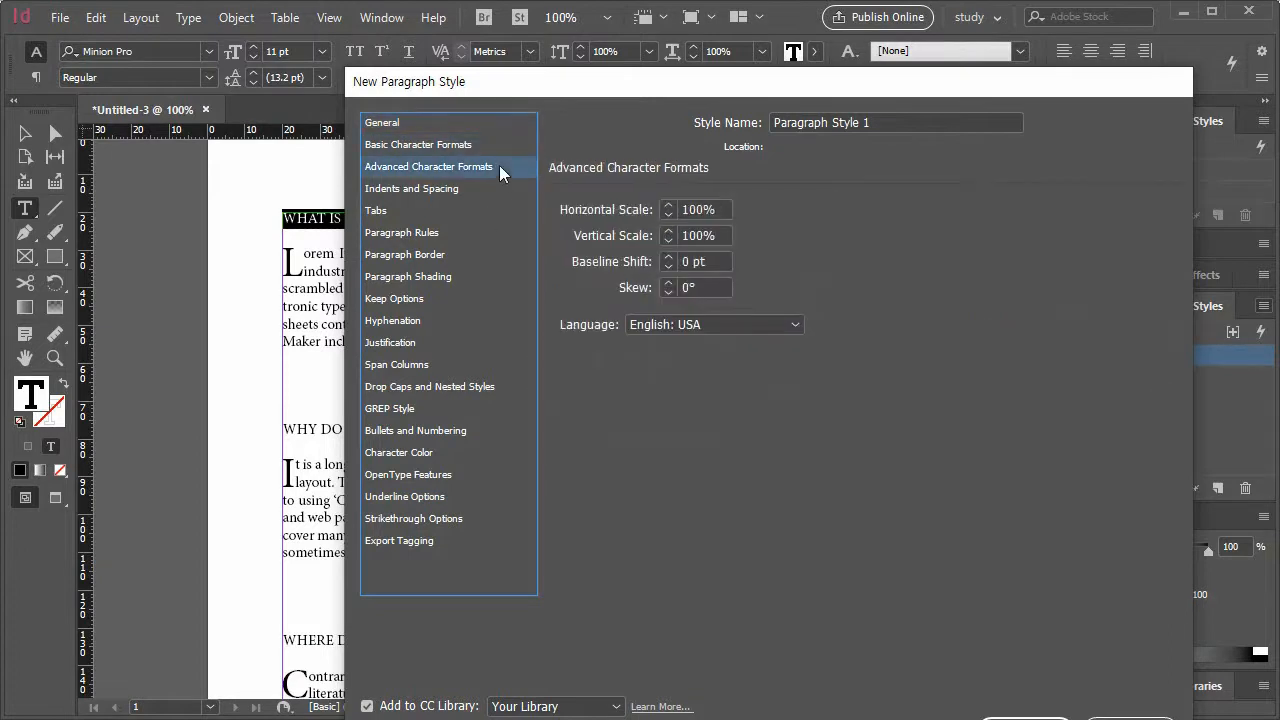
{"action": "left_click", "coordinate": [499, 197]}
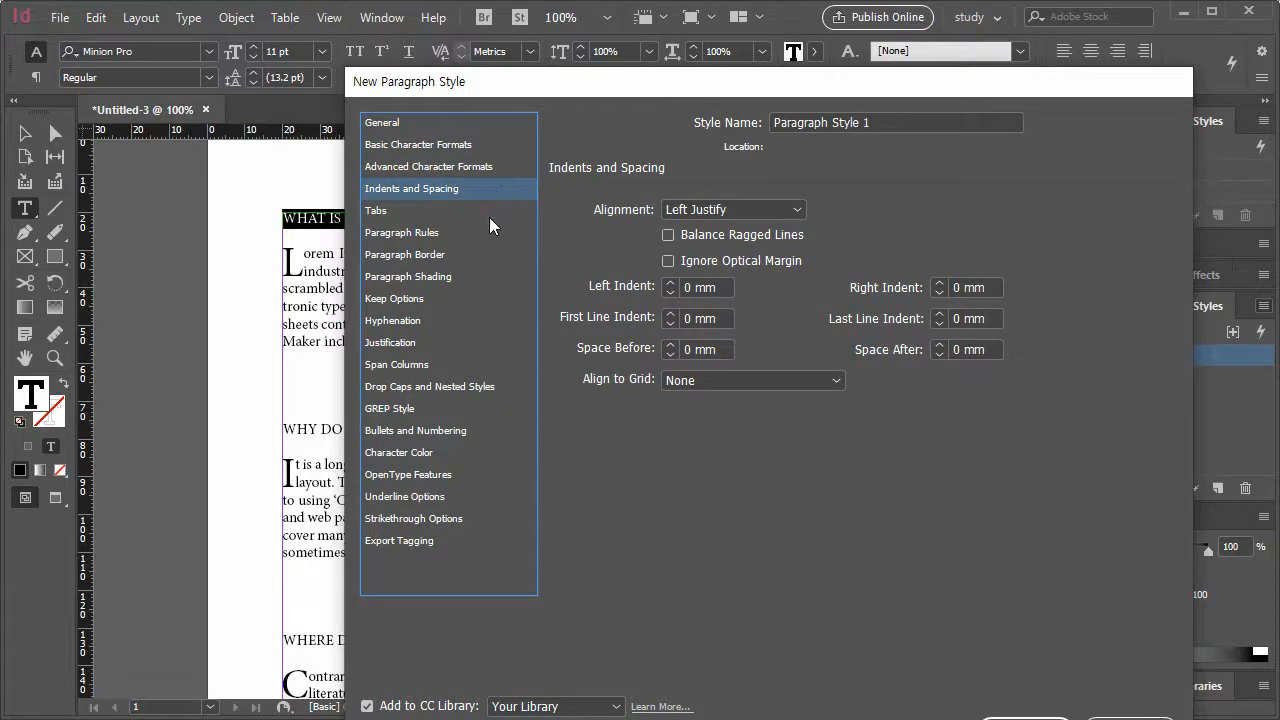
{"action": "left_click", "coordinate": [489, 217]}
{"action": "left_click", "coordinate": [488, 238]}
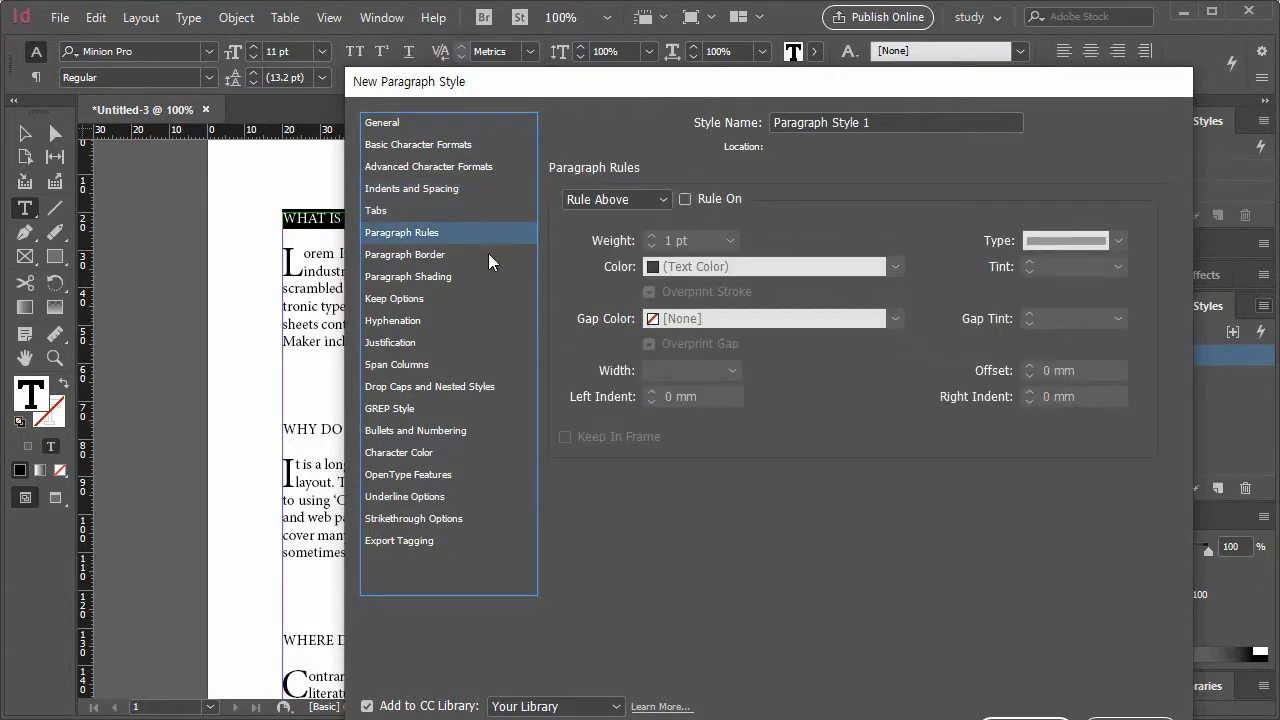
{"action": "left_click", "coordinate": [488, 253]}
{"action": "left_click", "coordinate": [488, 217]}
{"action": "left_click", "coordinate": [488, 228]}
{"action": "left_click", "coordinate": [486, 256]}
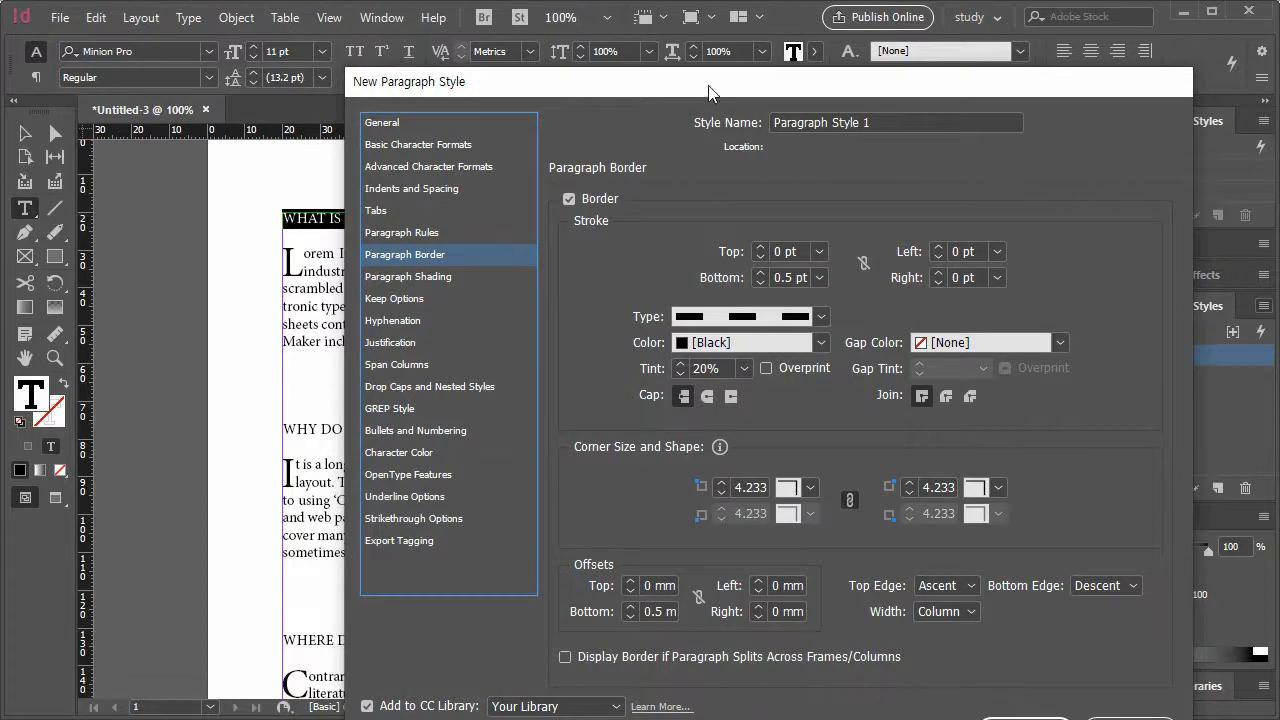
Step: Name the new paragraph style "title style" and create it
{"action": "left_click_drag", "start_coordinate": [714, 87], "coordinate": [674, 42]}
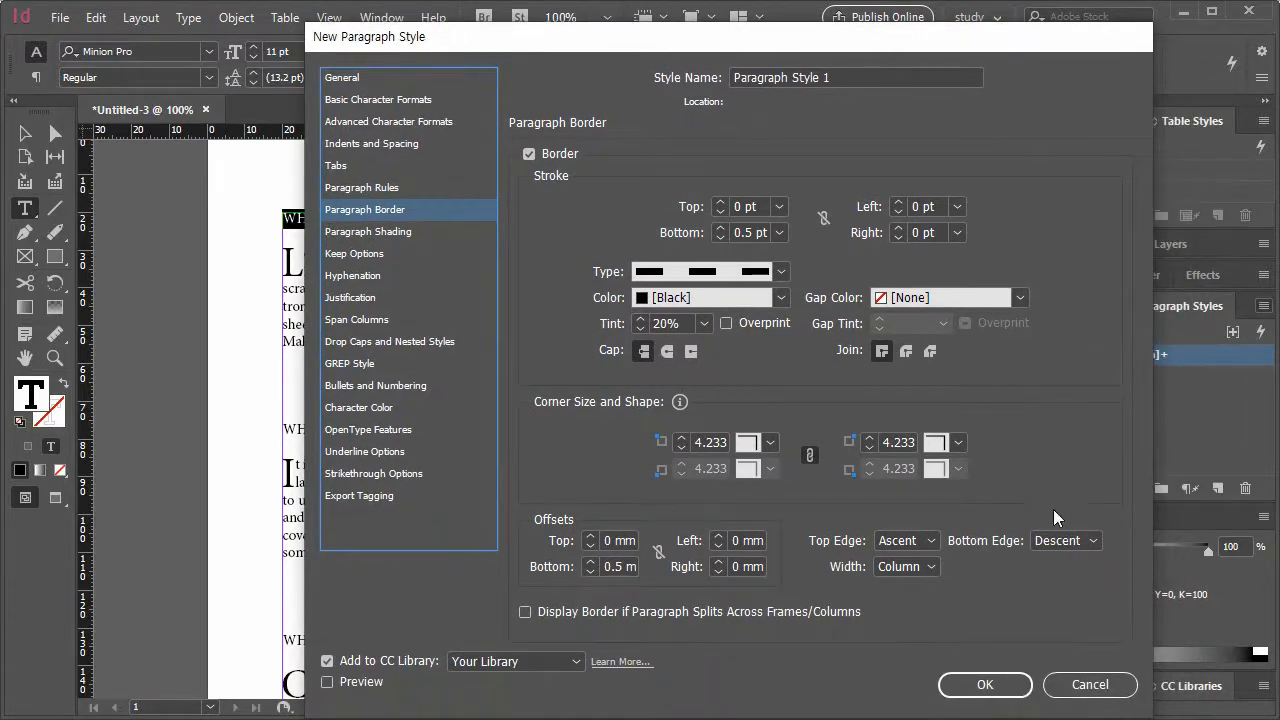
{"action": "left_click_drag", "start_coordinate": [856, 78], "coordinate": [745, 77]}
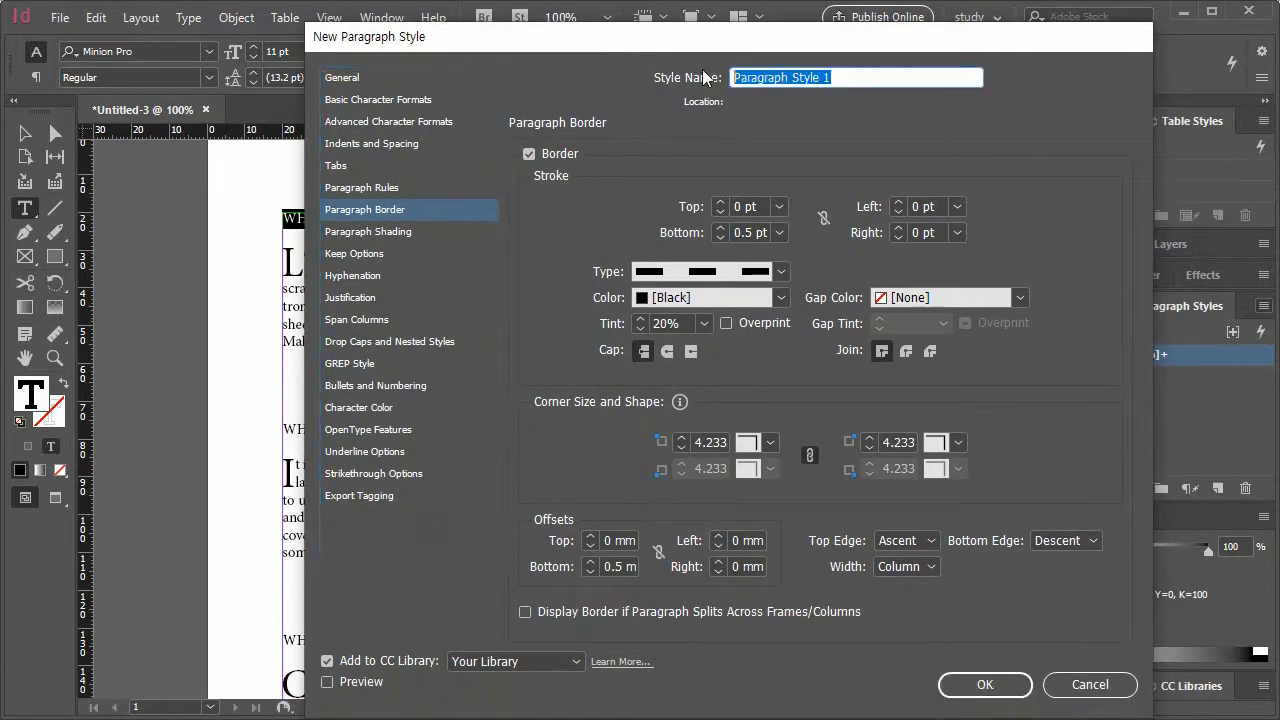
{"action": "type", "text": "title"}
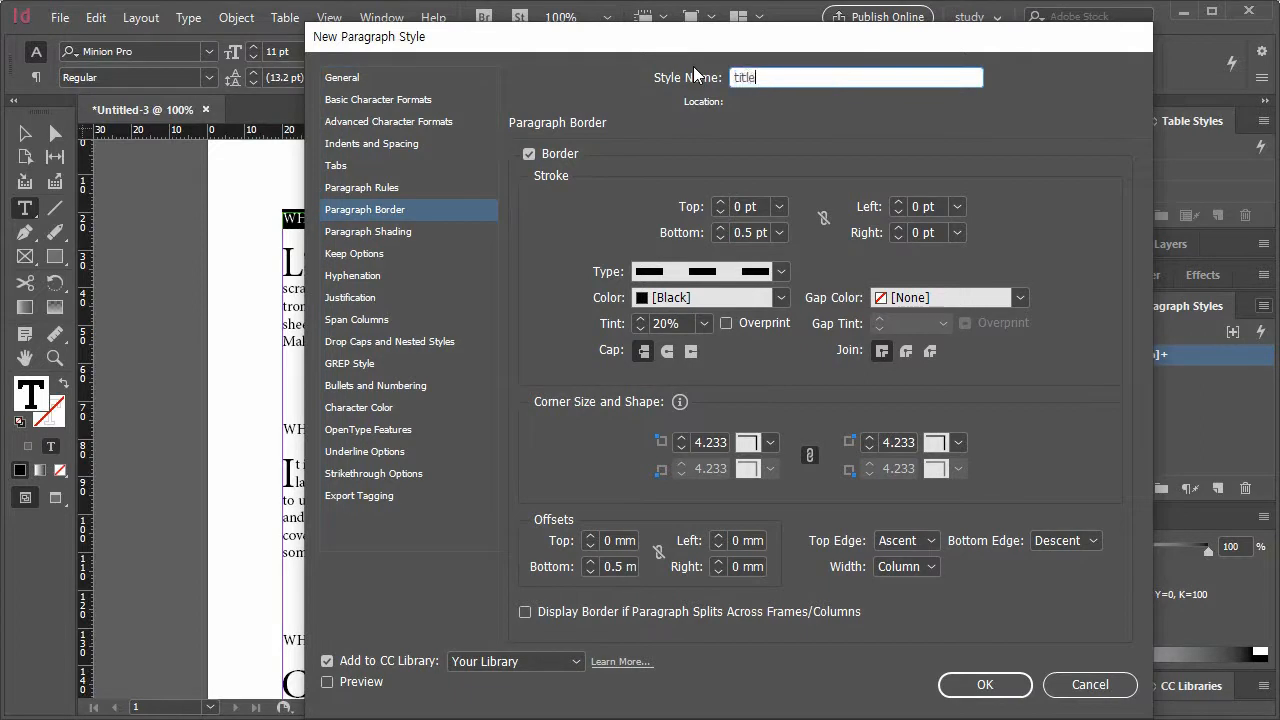
{"action": "type", "text": " style"}
{"action": "left_click", "coordinate": [1000, 683]}
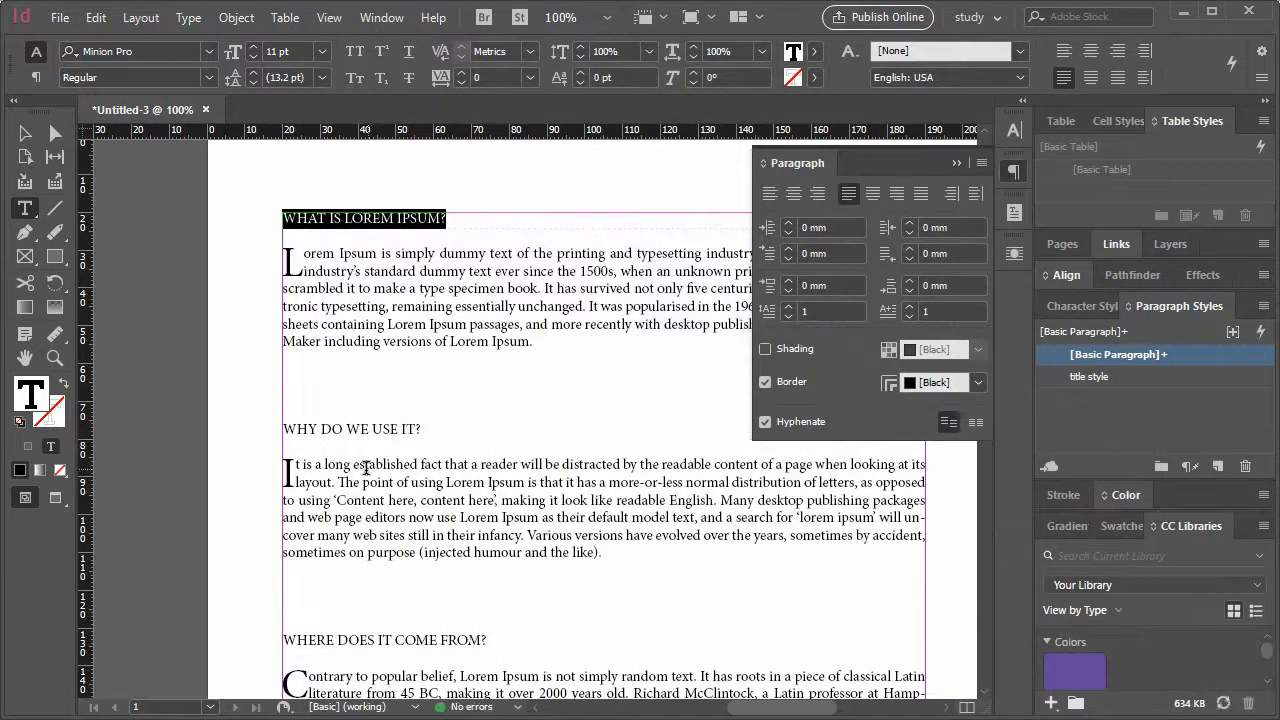
Step: Apply the "title style" paragraph style to the headings "WHY DO WE USE IT?" and "WHERE DOES IT COME FROM?"
{"action": "left_click", "coordinate": [370, 463]}
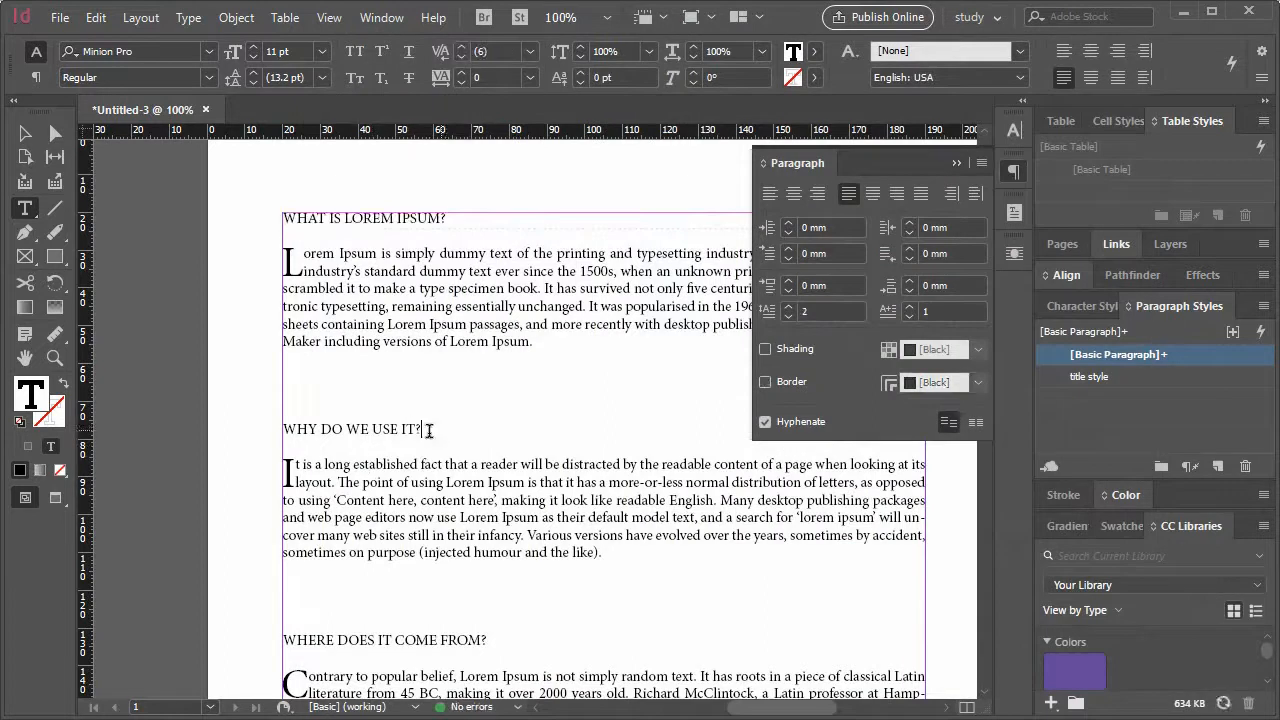
{"action": "left_click_drag", "start_coordinate": [424, 428], "coordinate": [281, 430]}
{"action": "left_click", "coordinate": [1089, 376]}
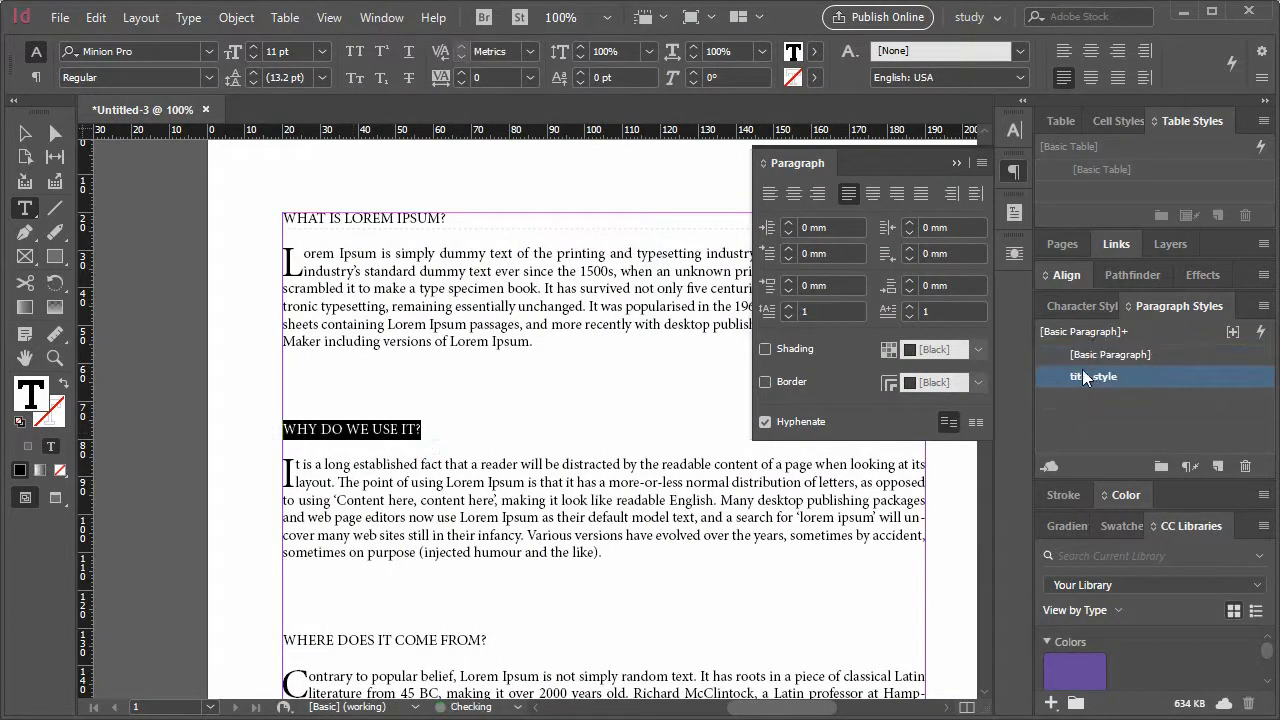
{"action": "left_click", "coordinate": [487, 505]}
{"action": "scroll", "coordinate": [487, 505], "scroll_direction": "down", "scroll_amount": 2}
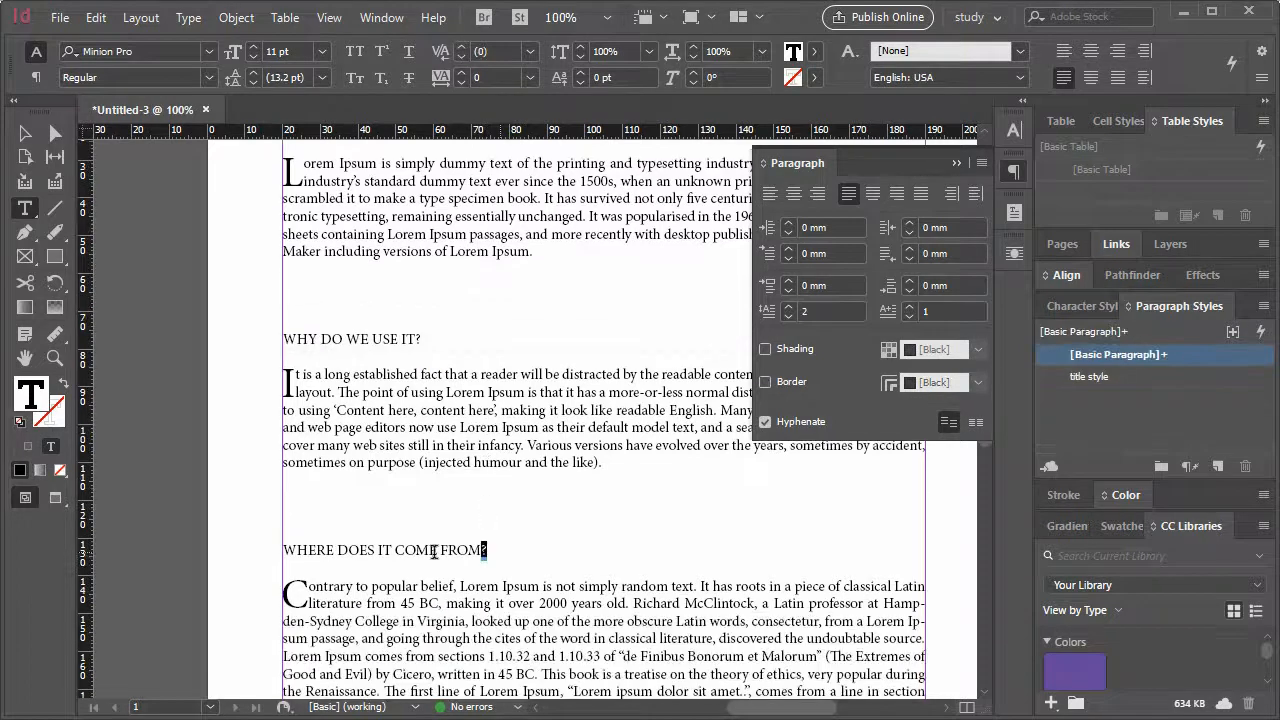
{"action": "left_click_drag", "start_coordinate": [490, 551], "coordinate": [266, 554]}
{"action": "left_click", "coordinate": [1089, 376]}
Step: Apply the "title style" paragraph style to the heading "WHERE CAN I GET SOME?" and deselect the text
{"action": "scroll", "coordinate": [474, 560], "scroll_direction": "down", "scroll_amount": 6}
{"action": "left_click_drag", "start_coordinate": [457, 598], "coordinate": [268, 598]}
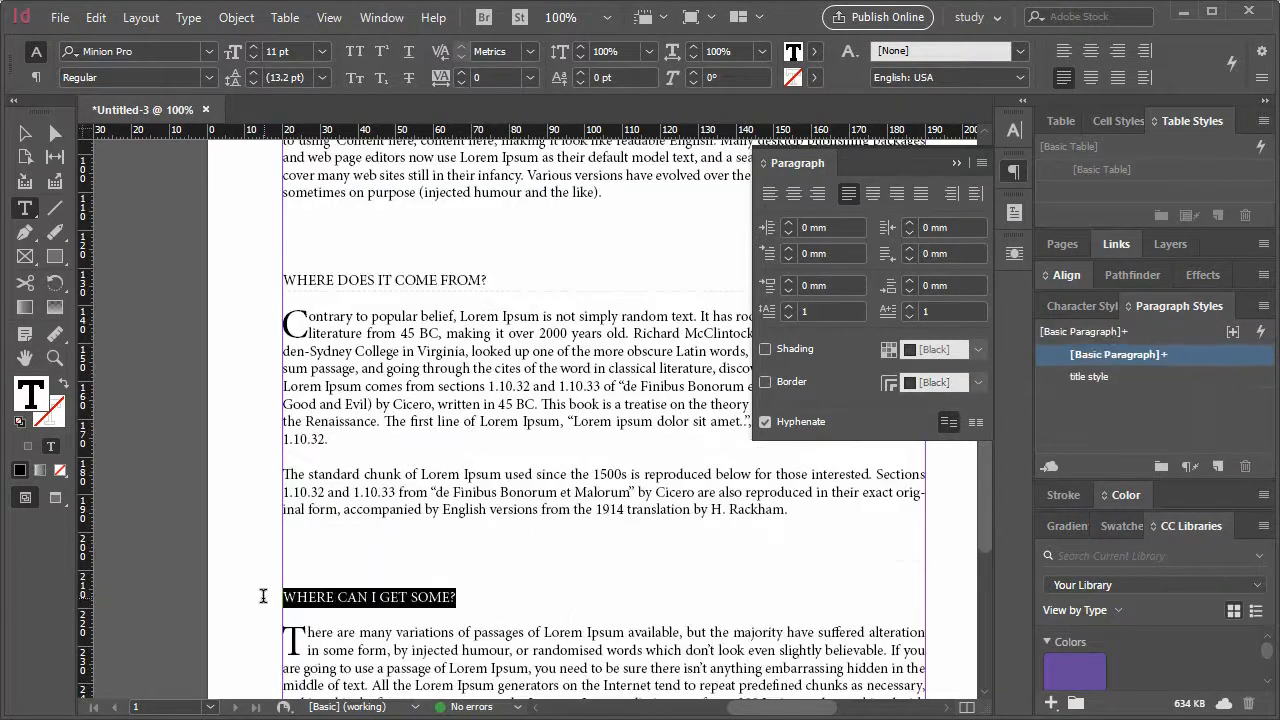
{"action": "left_click", "coordinate": [1089, 376]}
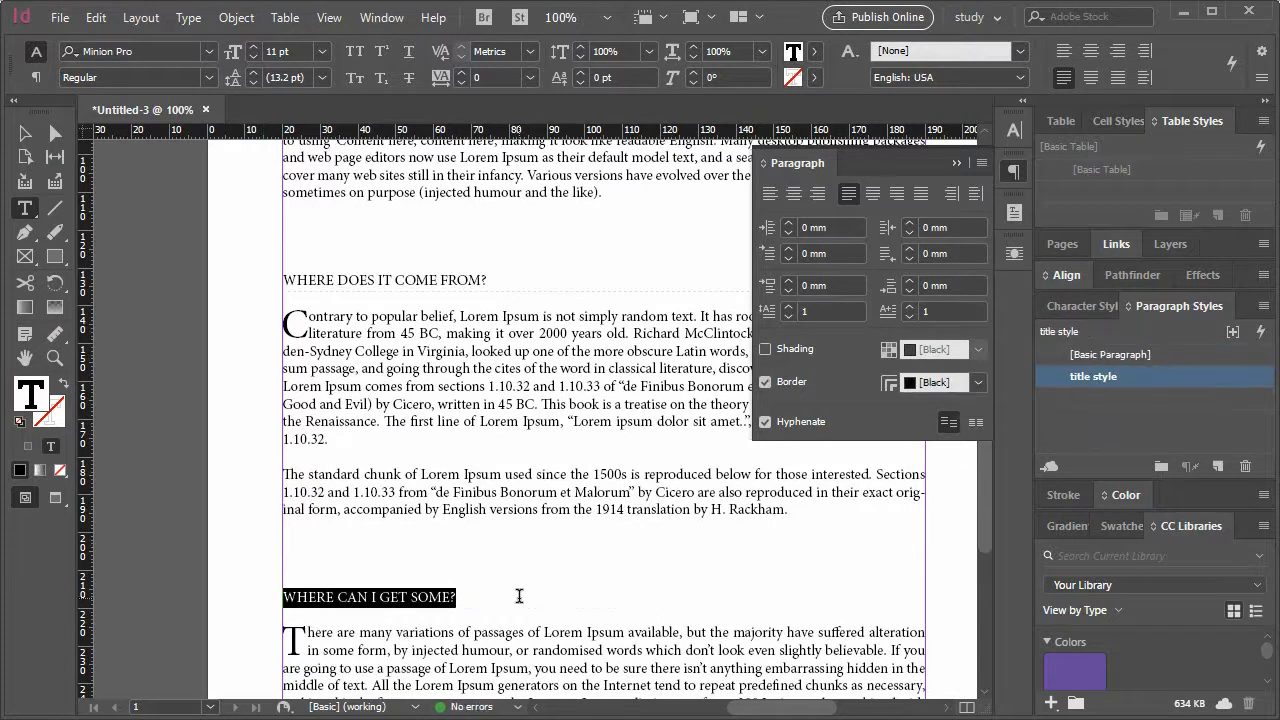
{"action": "left_click", "coordinate": [518, 595]}
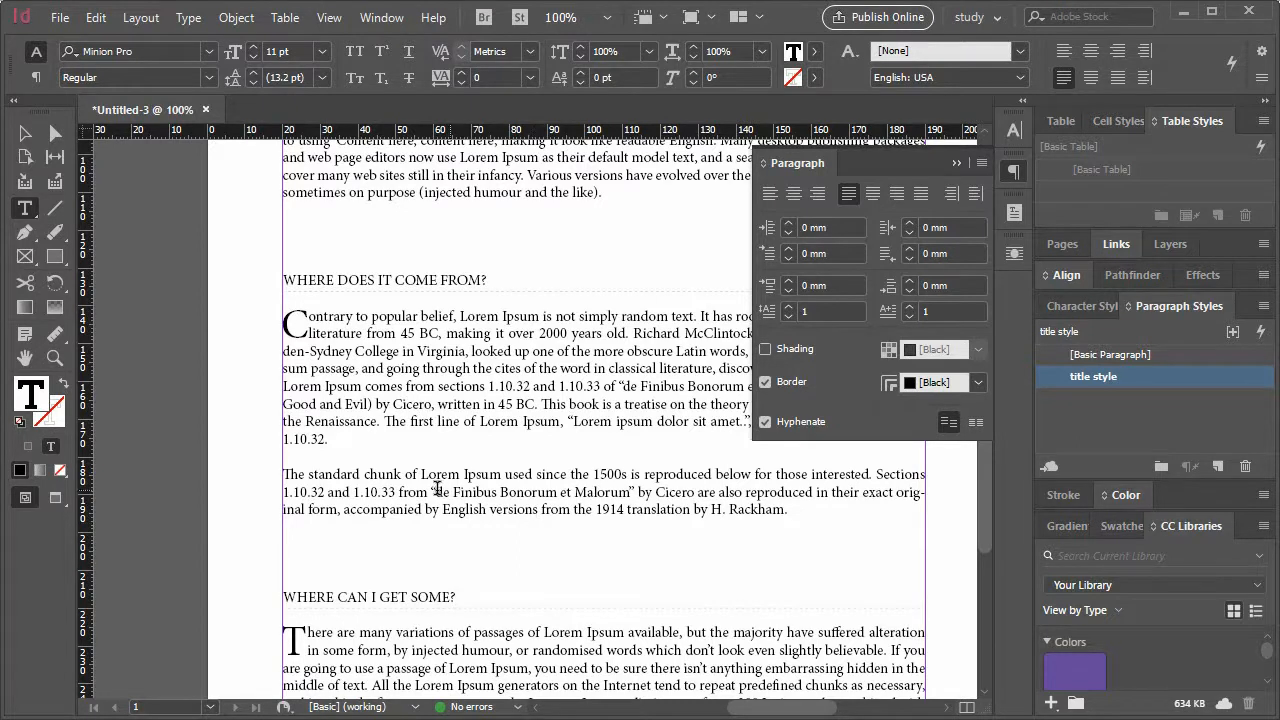
Step: Collapse the floating paragraph settings to uncover the full text column
{"action": "key", "text": "ctrl+s"}
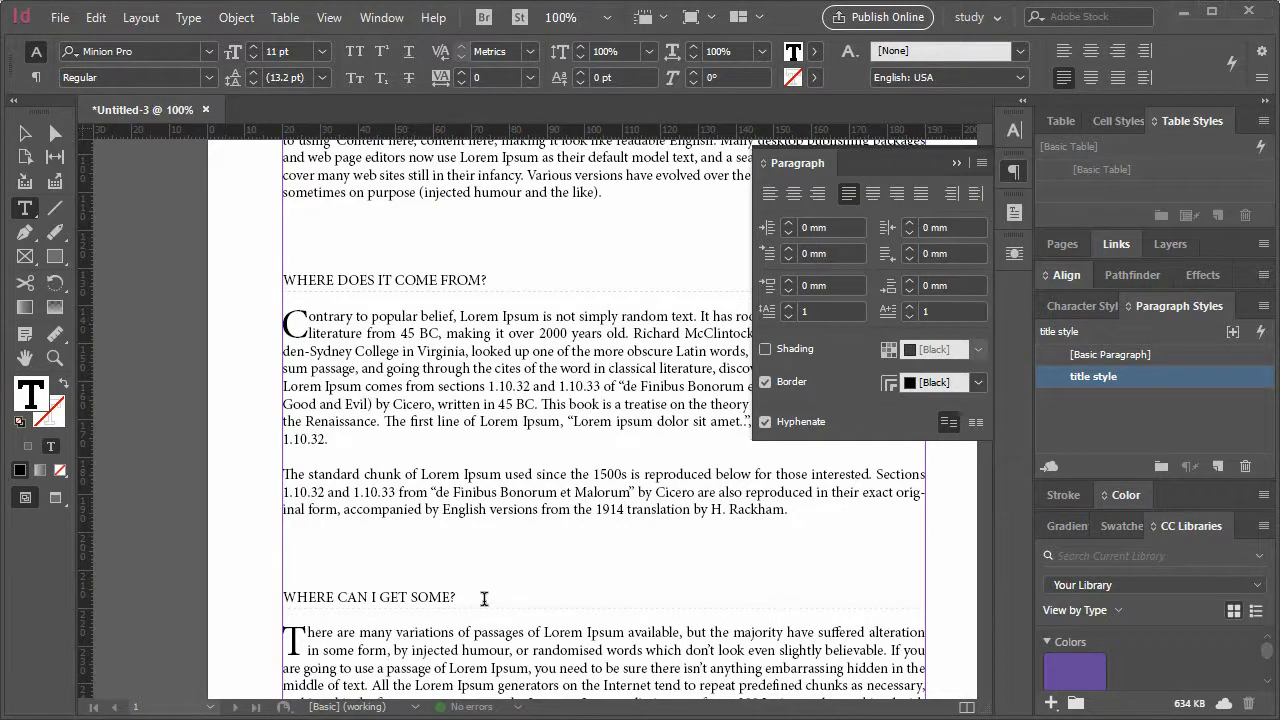
{"action": "left_click", "coordinate": [484, 598]}
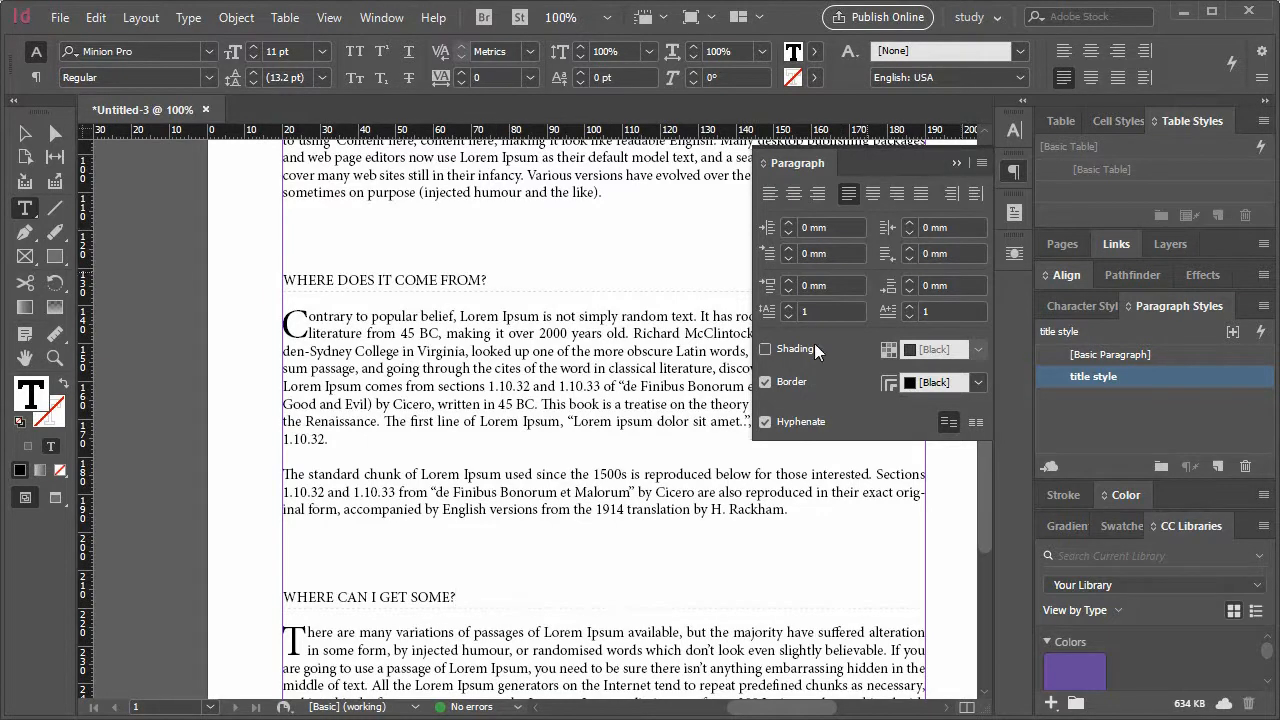
{"action": "left_click", "coordinate": [956, 163]}
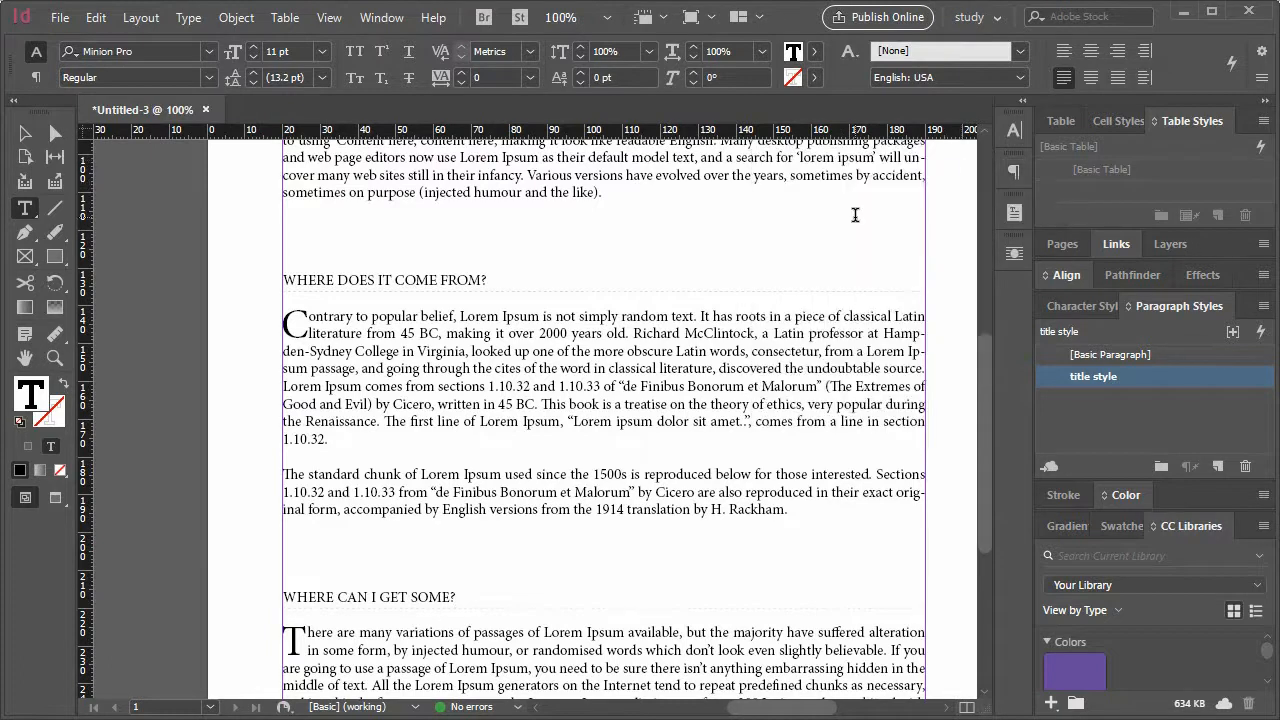